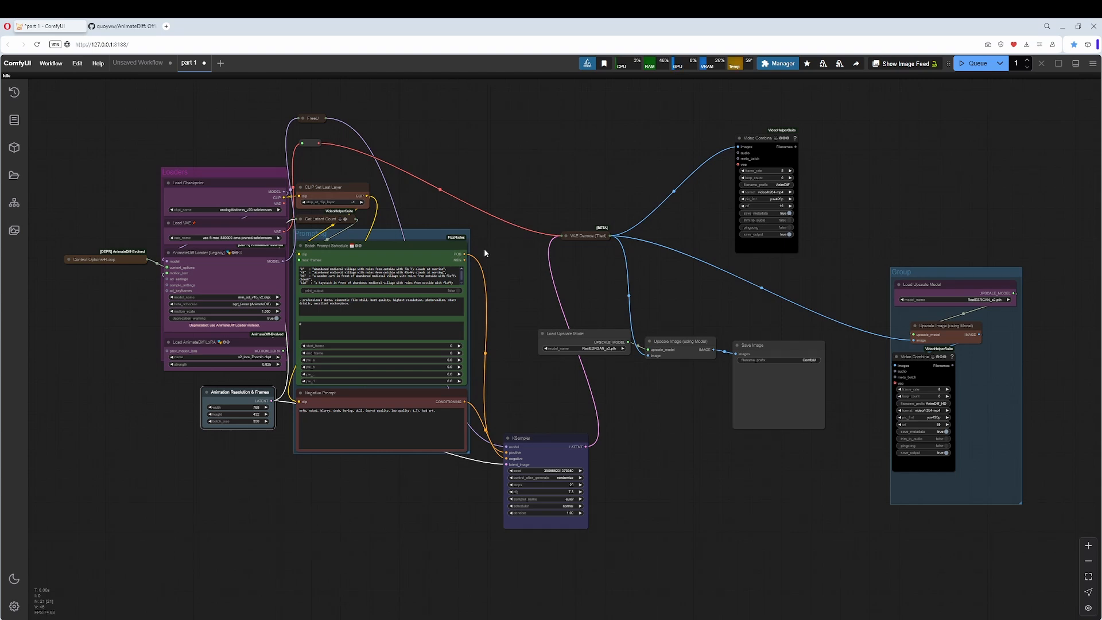
# Examine the AnimateDiff workflow's layout, from the Loaders and prompting groups through to the upscaling and video output nodes.
pyautogui.scroll(5, 270, 367)
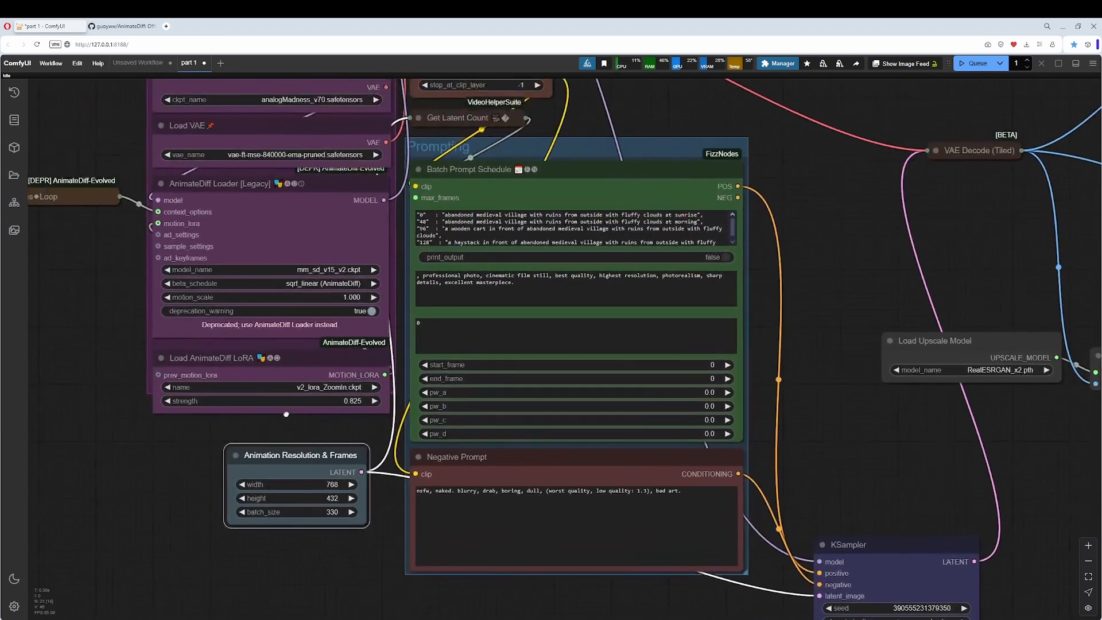
pyautogui.moveTo(285, 414); pyautogui.dragTo(289, 416)
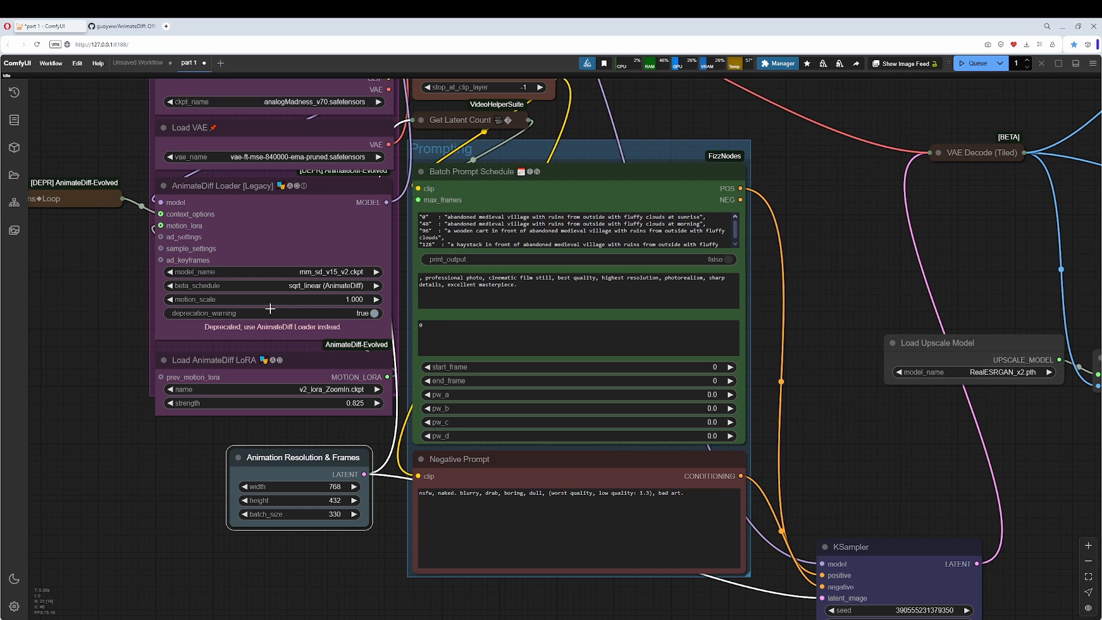
pyautogui.scroll(-4, 270, 309)
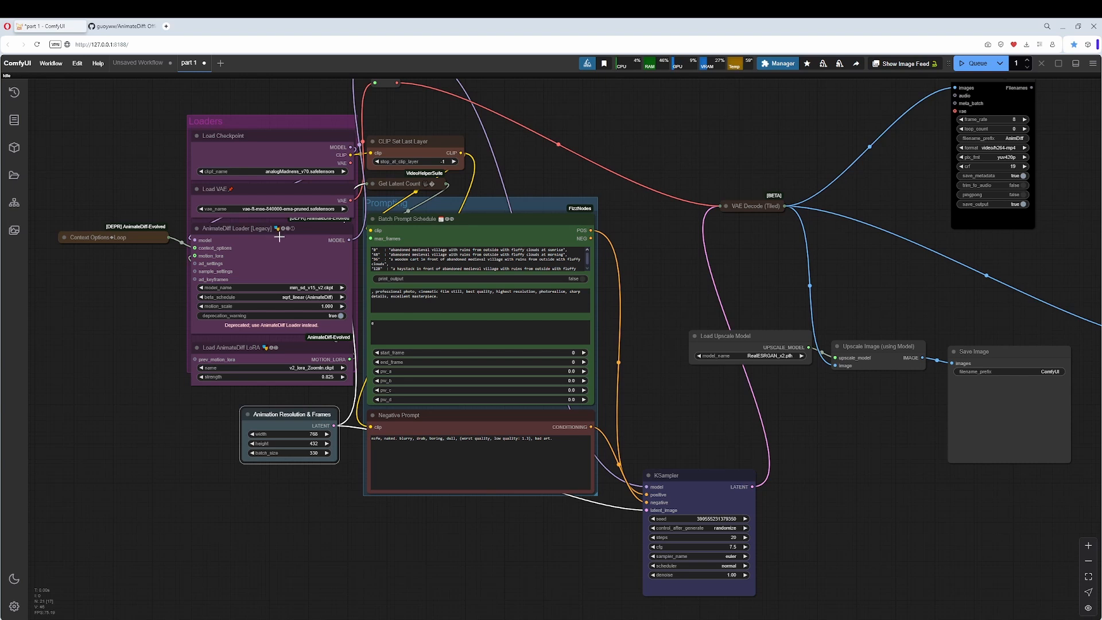
pyautogui.scroll(-2, 132, 336)
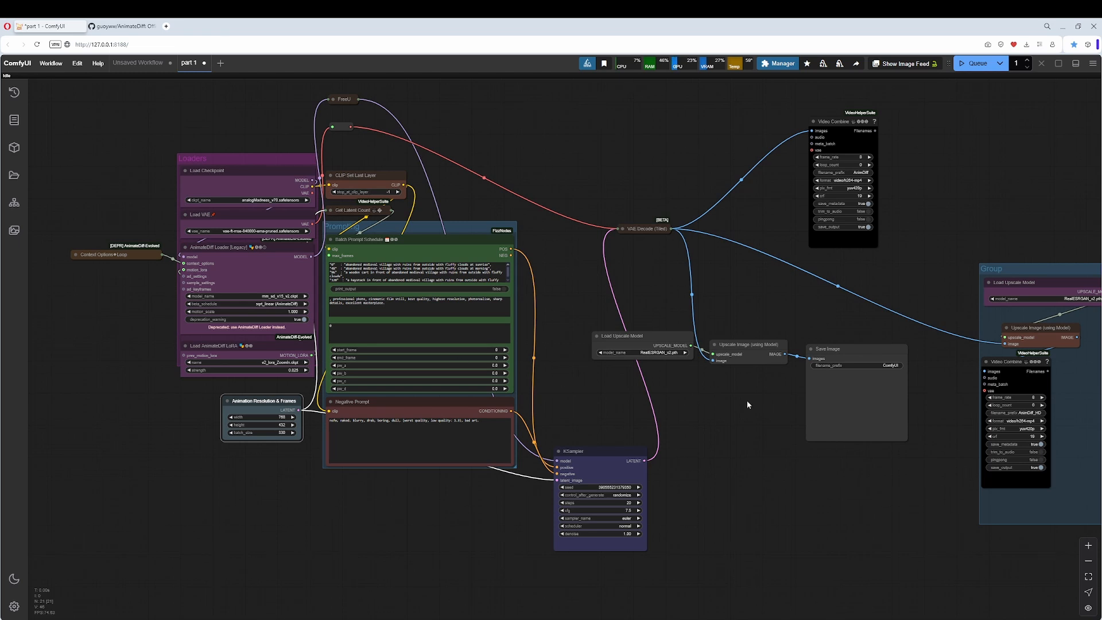
pyautogui.scroll(-2, 639, 394)
pyautogui.moveTo(673, 379); pyautogui.dragTo(696, 396)
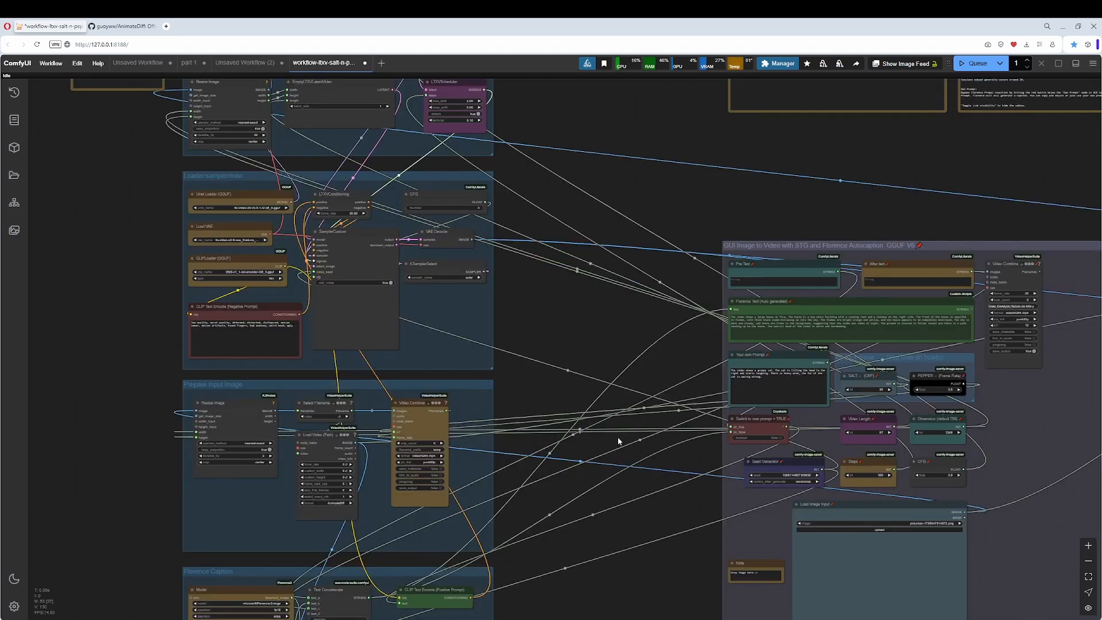
pyautogui.moveTo(618, 436); pyautogui.dragTo(413, 384)
# Examine how the LTXV image-to-video workflow organizes its nodes into groups around the main control area.
pyautogui.scroll(-3, 453, 383)
pyautogui.scroll(4, 414, 383)
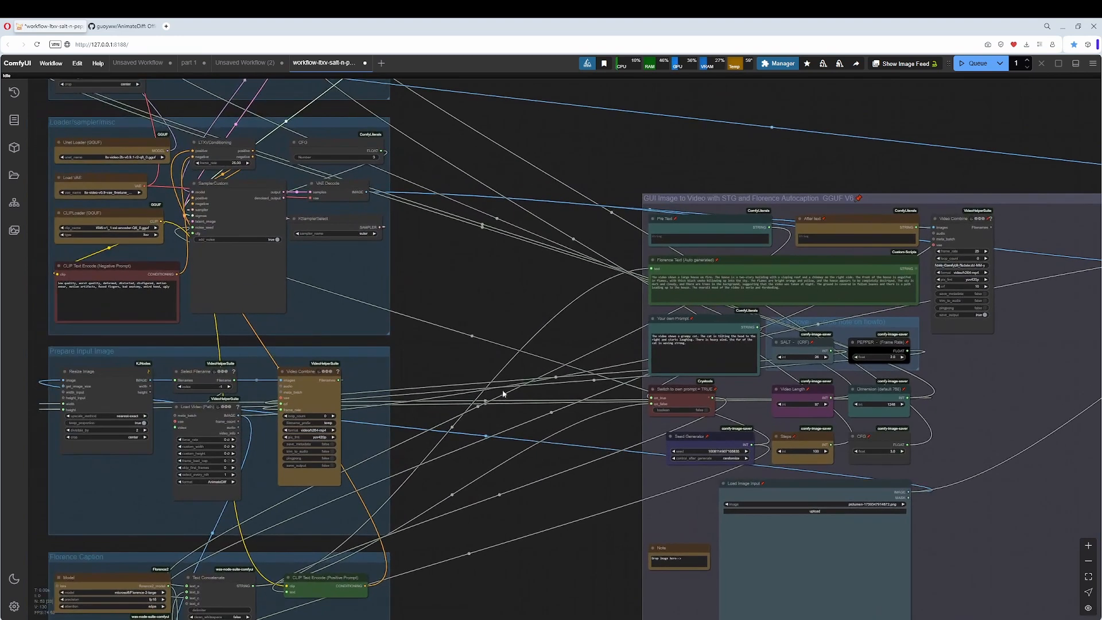
pyautogui.moveTo(517, 340); pyautogui.dragTo(130, 234)
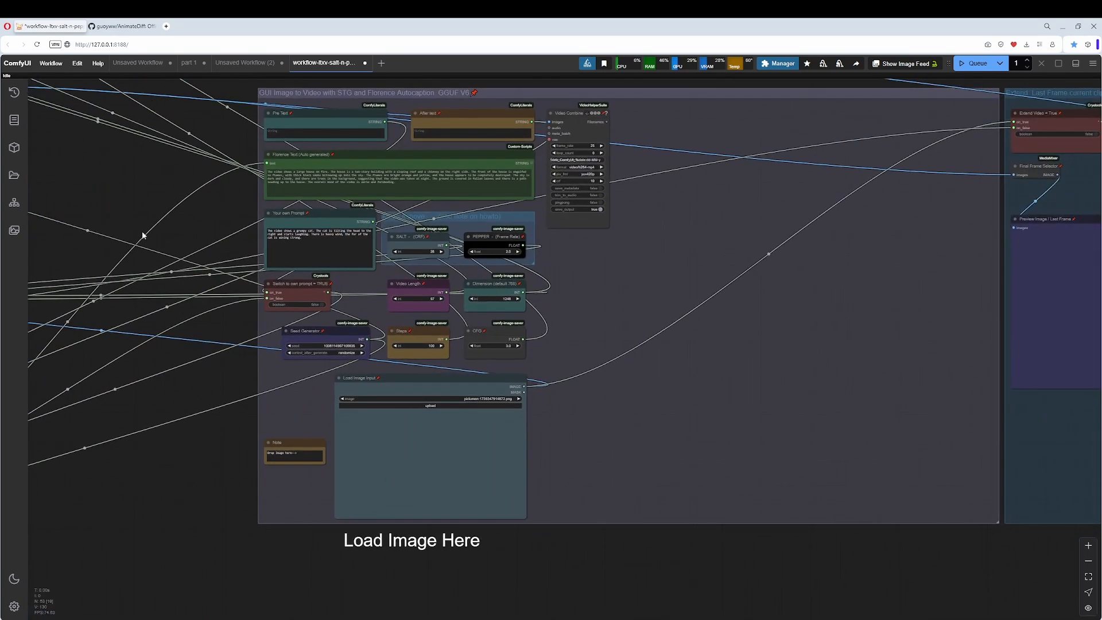
pyautogui.scroll(1, 104, 261)
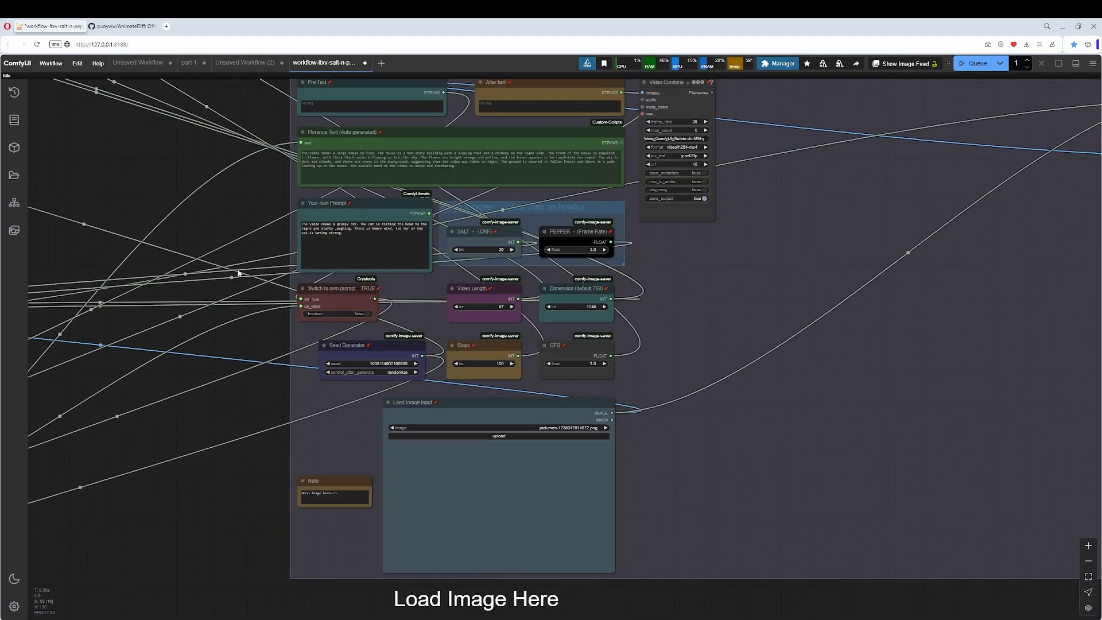
pyautogui.scroll(-5, 246, 261)
pyautogui.moveTo(214, 275); pyautogui.dragTo(504, 377)
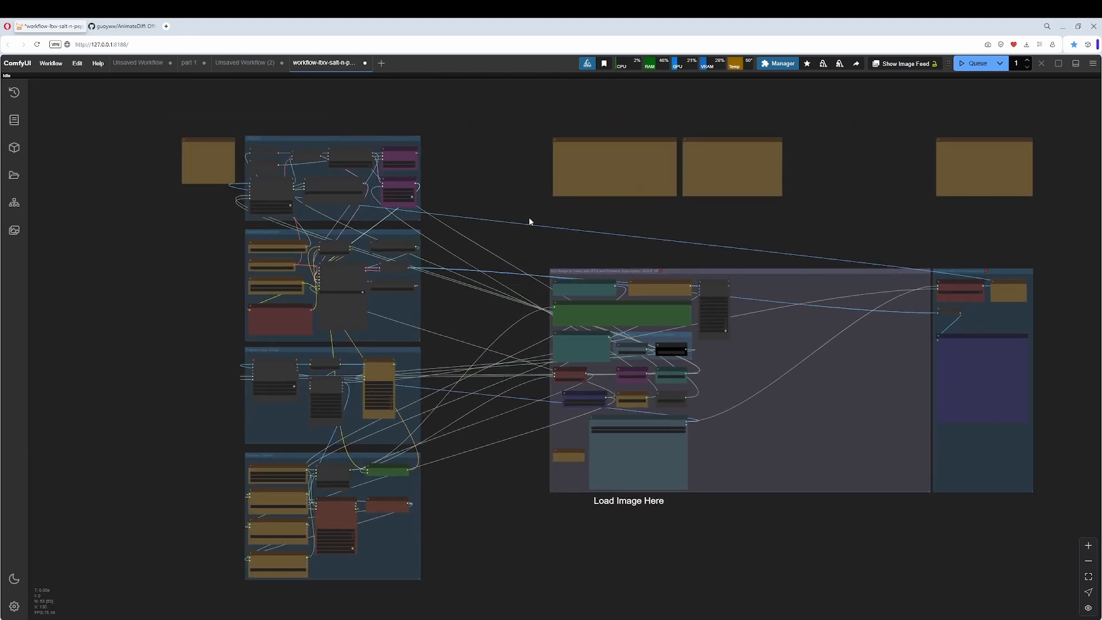
pyautogui.scroll(7, 629, 273)
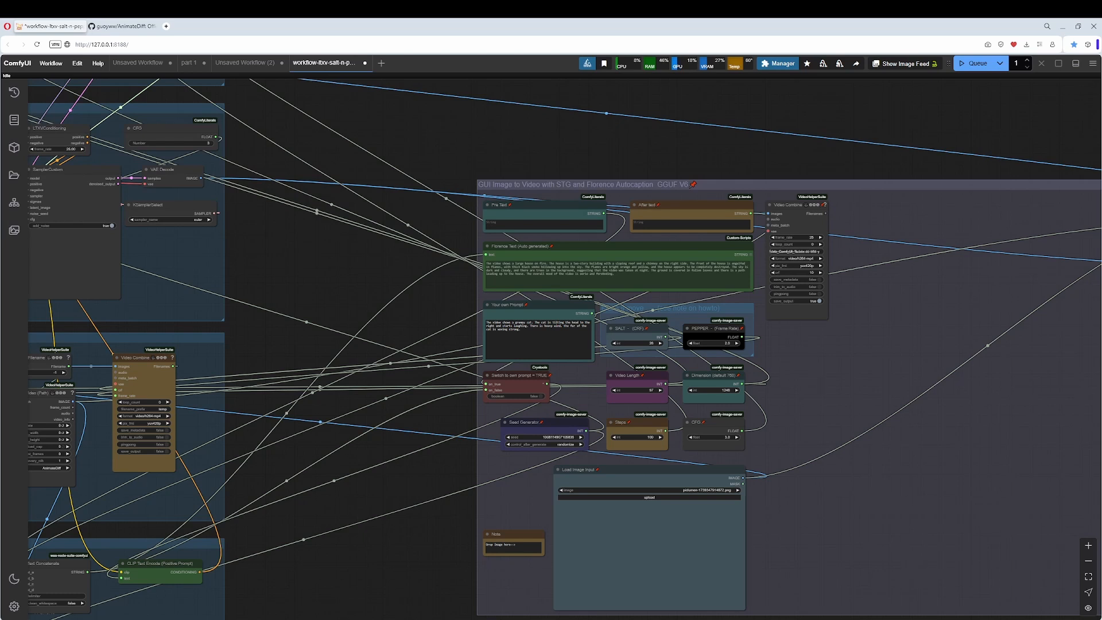
# Return to the part 1 workflow, shift the Loaders group away from the Load VAE node, and move Load Checkpoint above and outside the group.
pyautogui.click(189, 63)
pyautogui.scroll(4, 275, 302)
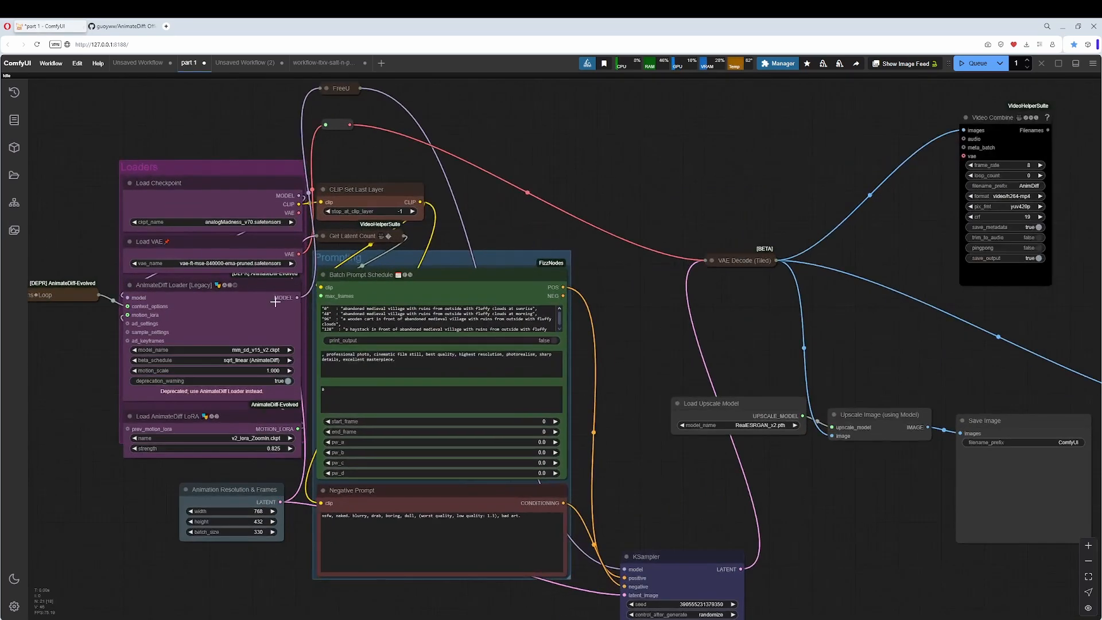
pyautogui.moveTo(211, 167)
pyautogui.mouseDown()
pyautogui.moveTo(184, 167)
pyautogui.moveTo(140, 141)
pyautogui.moveTo(198, 171)
pyautogui.mouseUp()
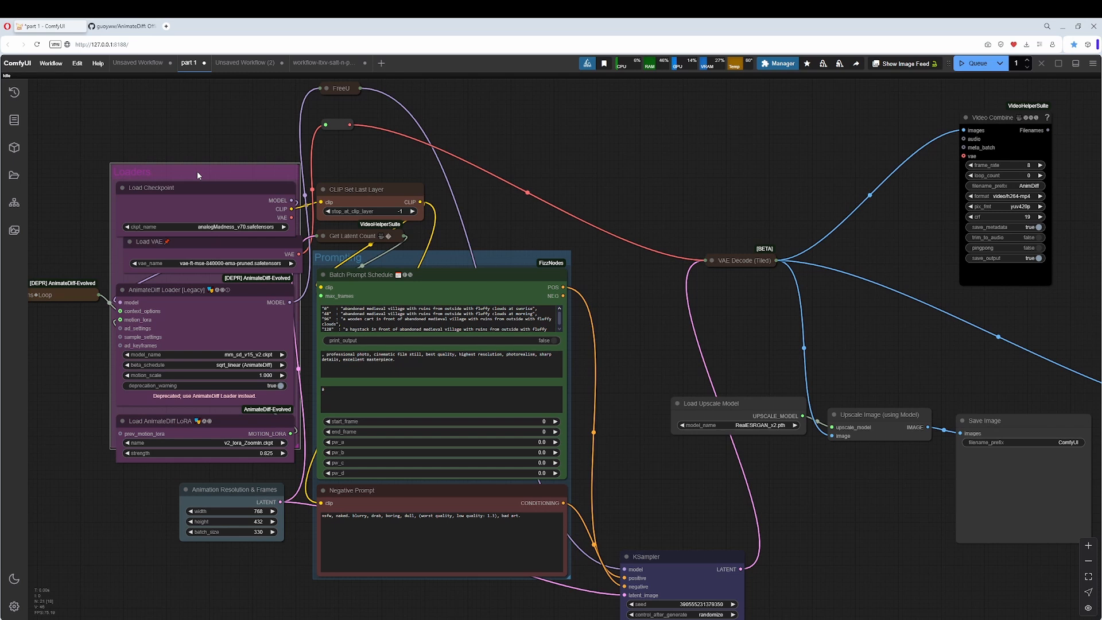
pyautogui.click(169, 239)
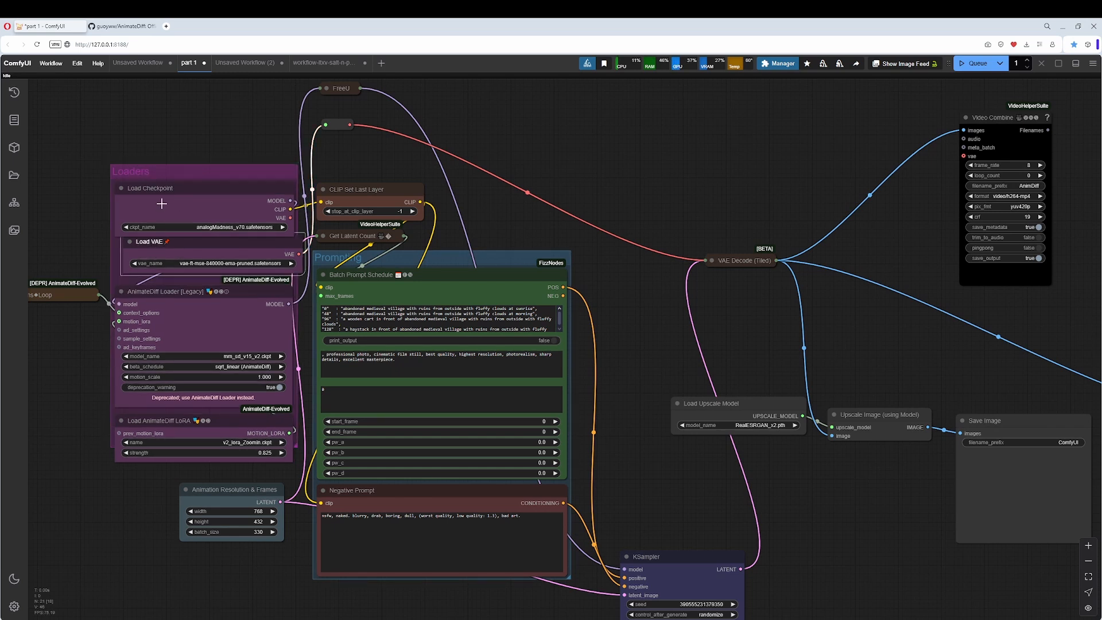
pyautogui.moveTo(162, 169); pyautogui.dragTo(77, 150)
pyautogui.scroll(-4, 77, 150)
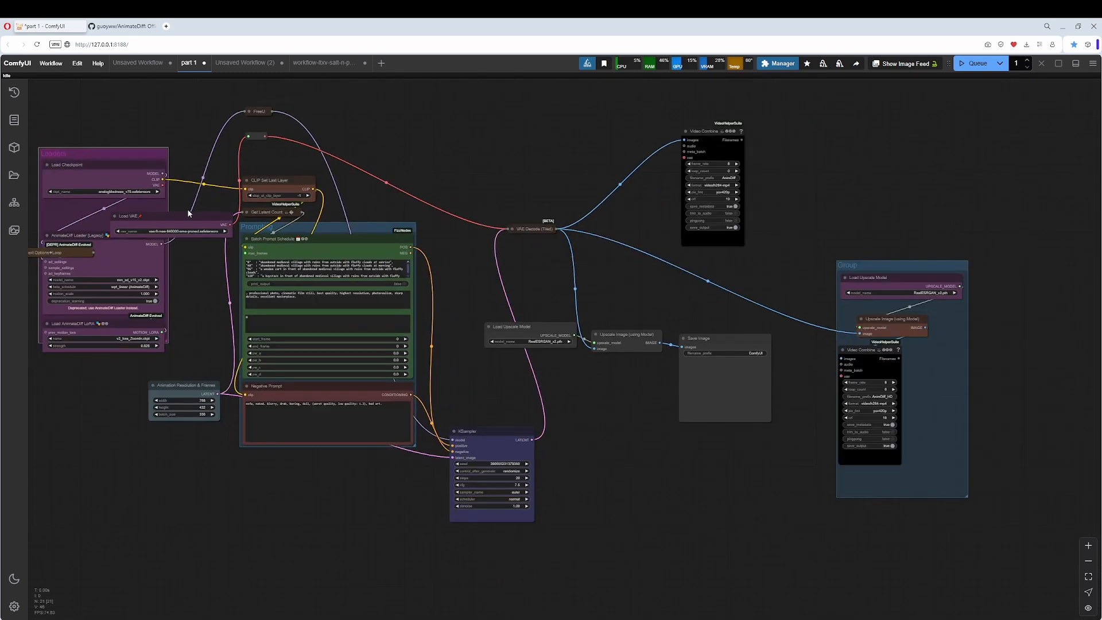
pyautogui.moveTo(189, 213); pyautogui.dragTo(338, 238)
pyautogui.moveTo(257, 180); pyautogui.dragTo(148, 110)
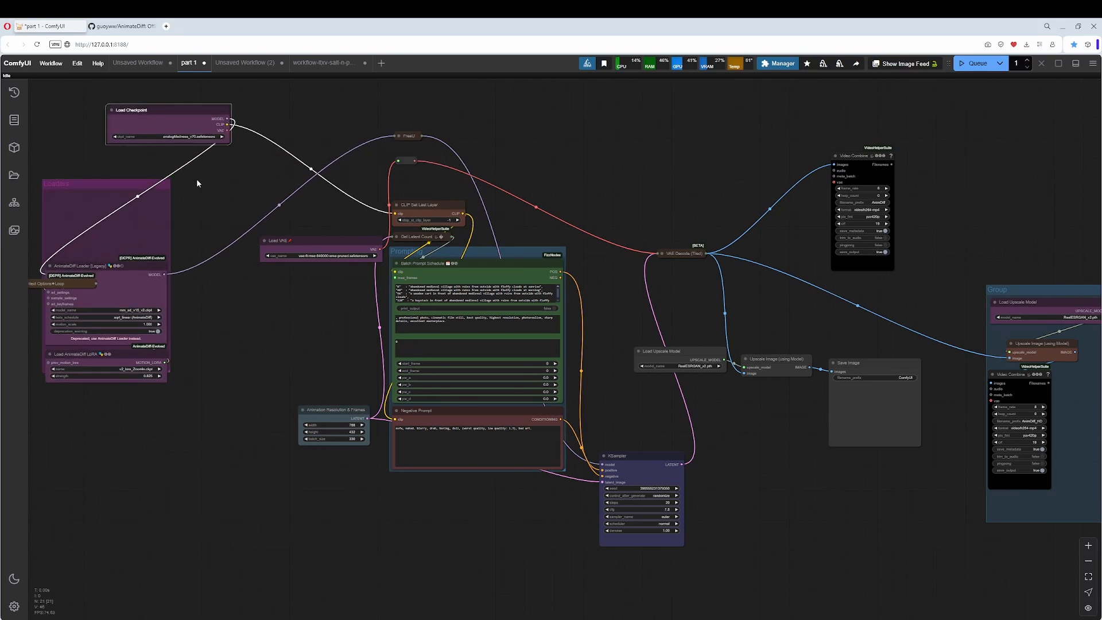
# Unpin the Load VAE node and place it directly below Load Checkpoint.
pyautogui.click(284, 248)
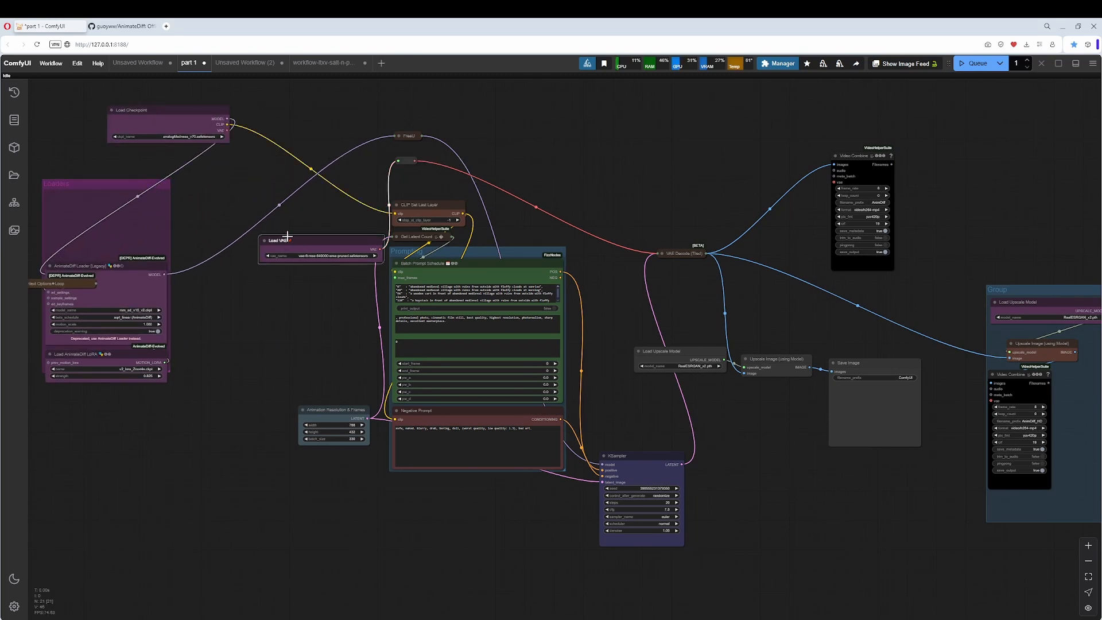
pyautogui.rightClick(326, 246)
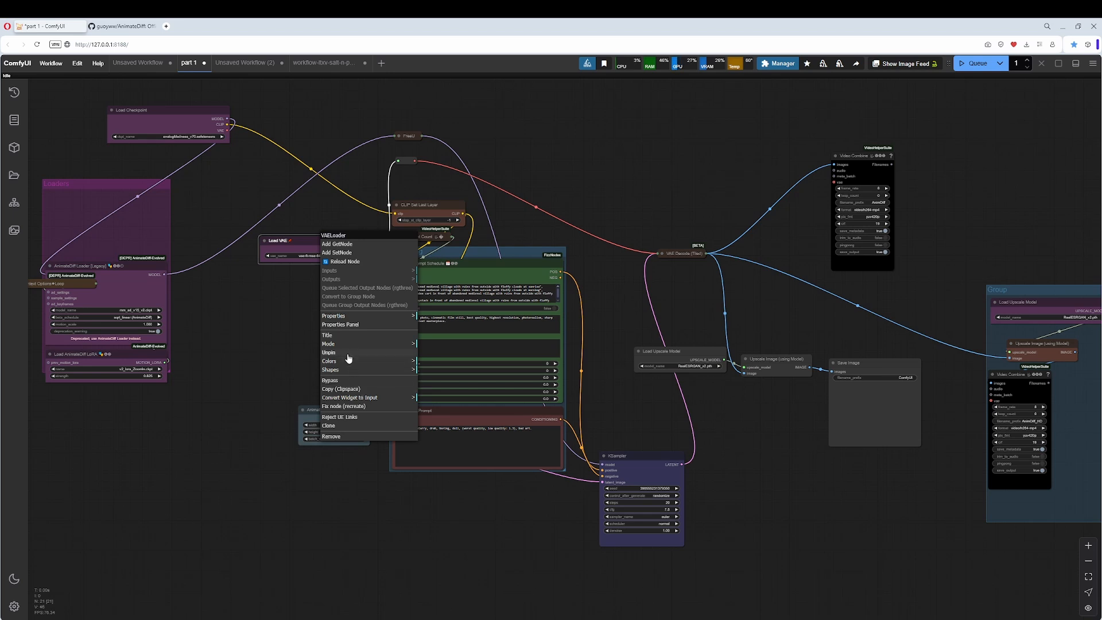
pyautogui.click(329, 352)
pyautogui.moveTo(306, 248); pyautogui.dragTo(157, 160)
# Expand the Context Options node and move it, the AnimateDiff Loader and the AnimateDiff LoRA node out of the Loaders group.
pyautogui.moveTo(89, 186); pyautogui.dragTo(136, 245)
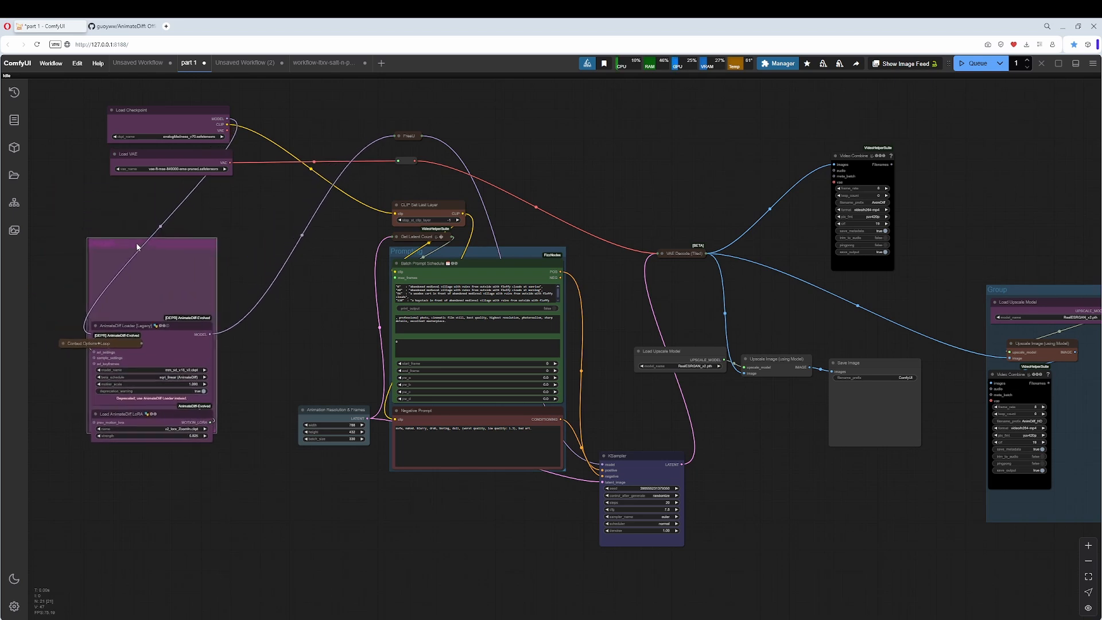
pyautogui.moveTo(169, 328); pyautogui.dragTo(313, 239)
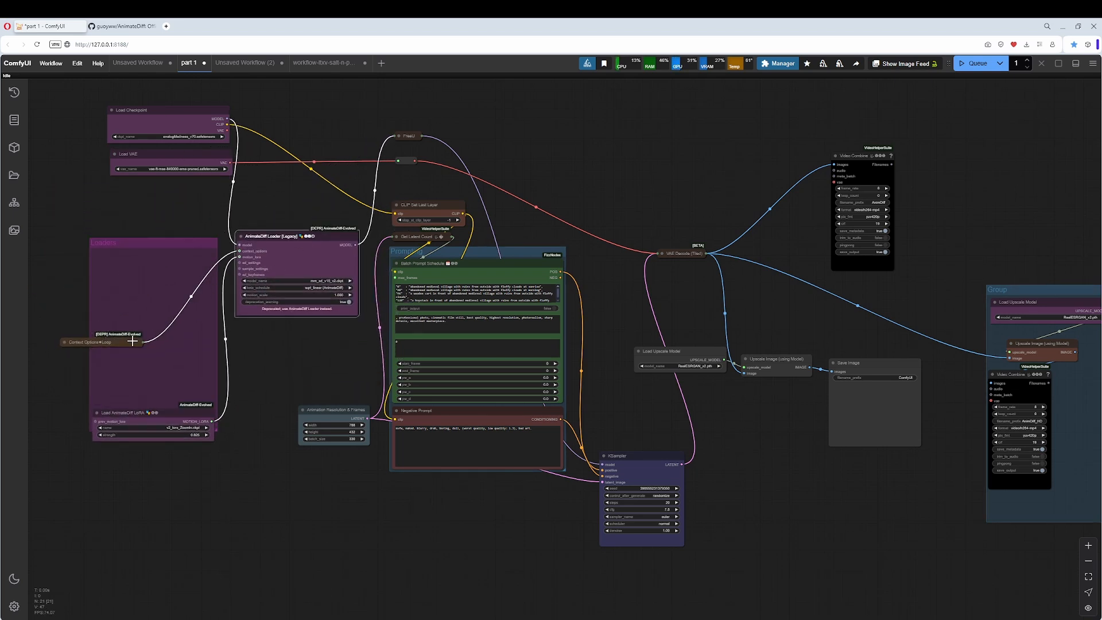
pyautogui.click(65, 342)
pyautogui.moveTo(95, 343); pyautogui.dragTo(278, 327)
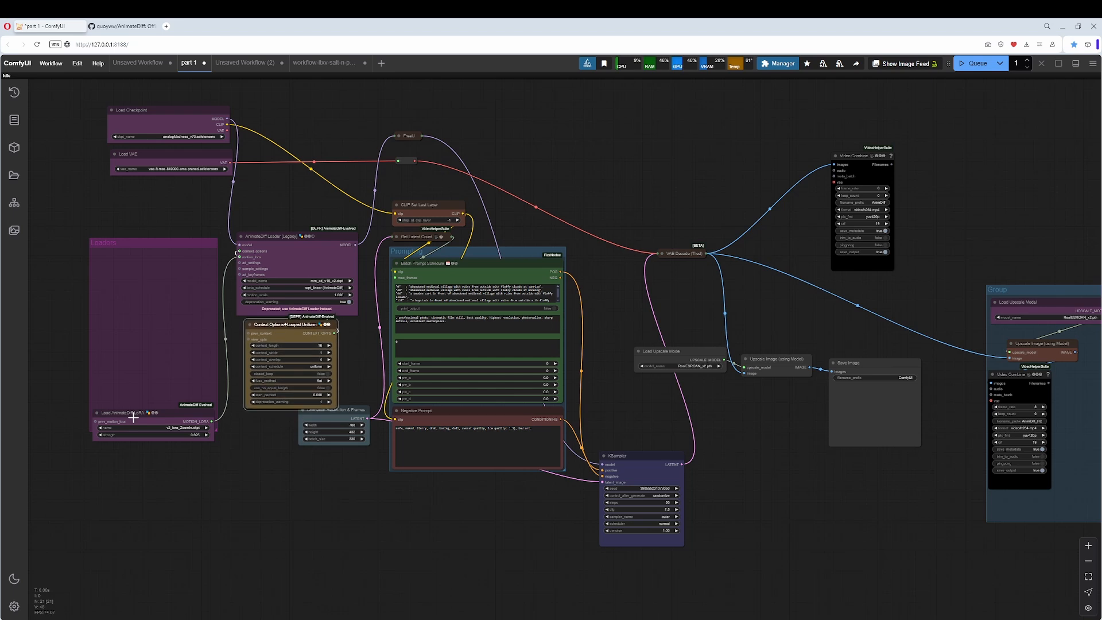
pyautogui.moveTo(129, 413); pyautogui.dragTo(316, 487)
# Fit the Loaders group around Load Checkpoint and Load VAE, and move it to the left of the AnimateDiff Loader.
pyautogui.moveTo(144, 238); pyautogui.dragTo(158, 103)
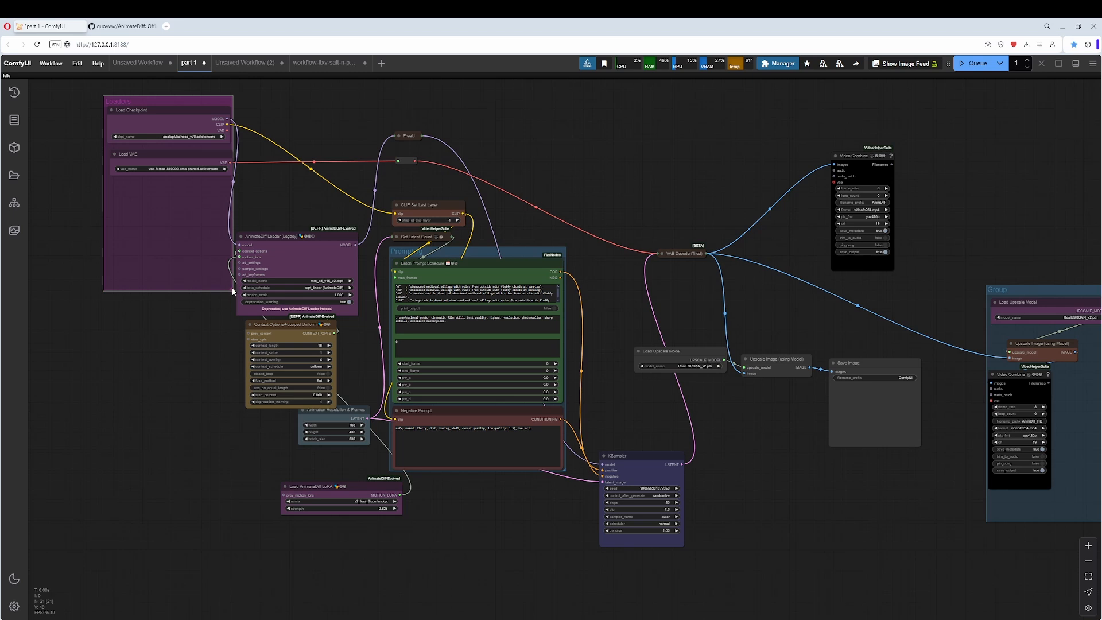
pyautogui.moveTo(232, 288); pyautogui.dragTo(233, 183)
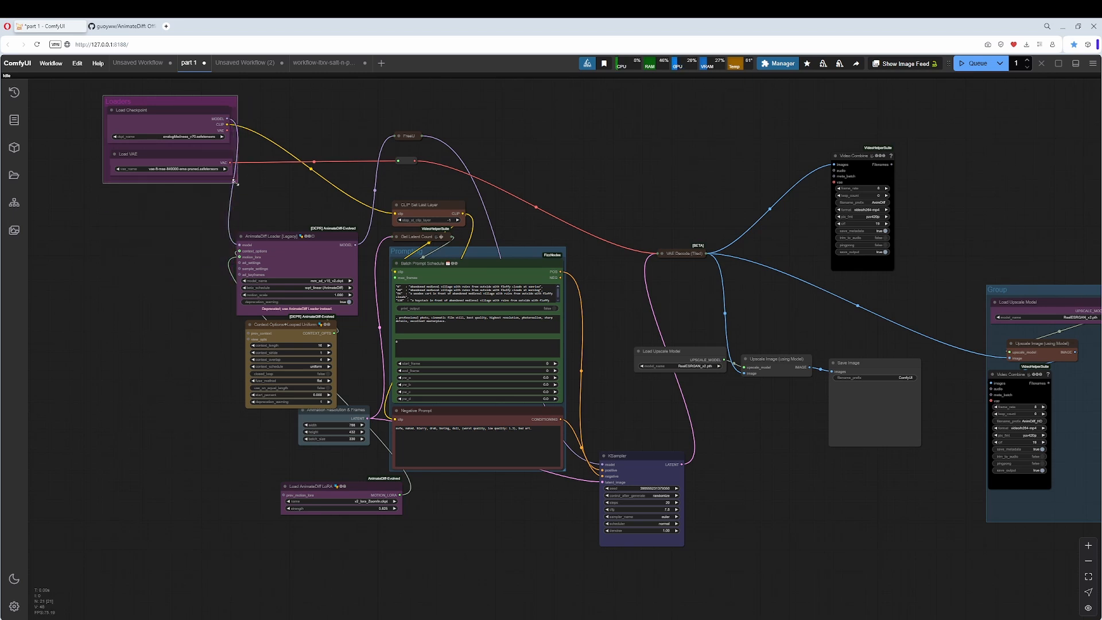
pyautogui.moveTo(211, 113); pyautogui.dragTo(109, 231)
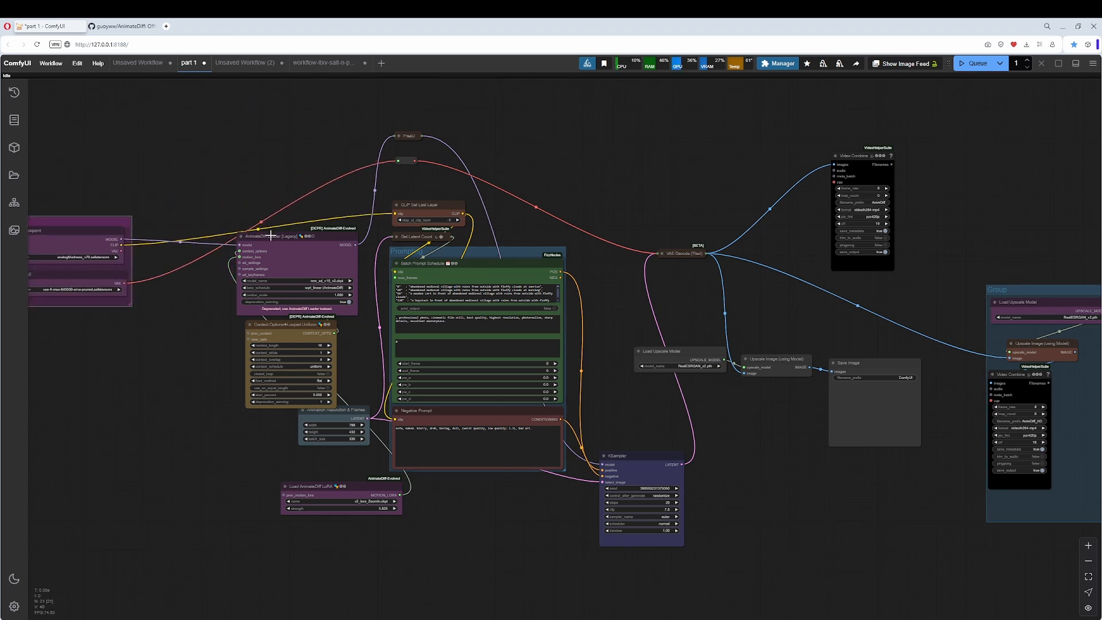
# Place the AnimateDiff LoRA, Loader and Context Options nodes above the Loaders group, and shift Animation Resolution & Frames beside the Negative Prompt.
pyautogui.click(269, 235)
pyautogui.moveTo(353, 410); pyautogui.dragTo(379, 389)
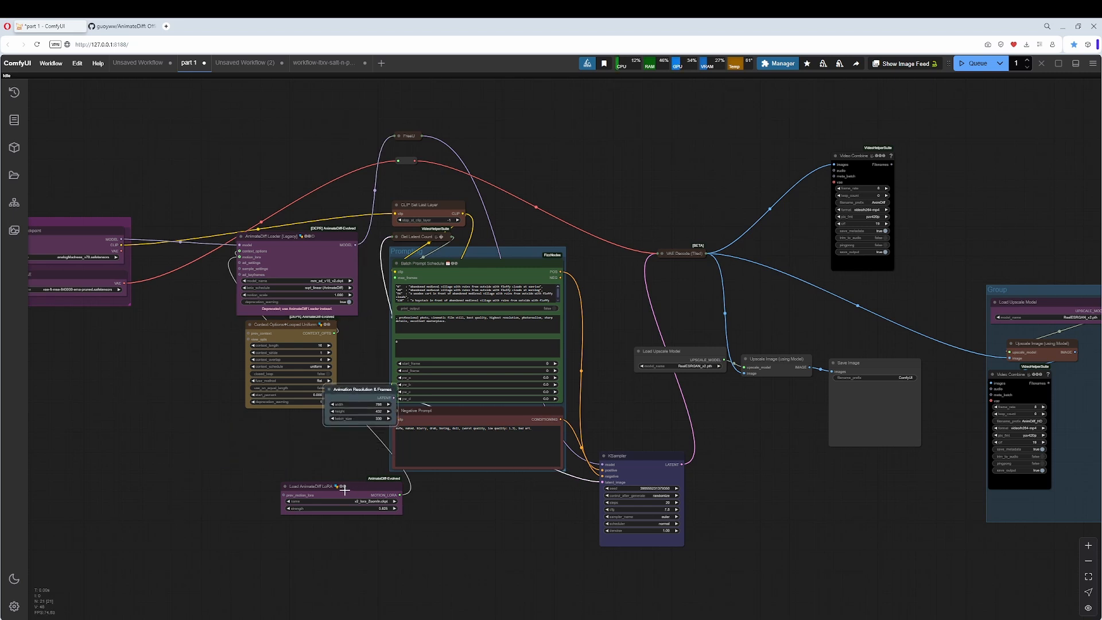
pyautogui.moveTo(346, 491); pyautogui.dragTo(137, 130)
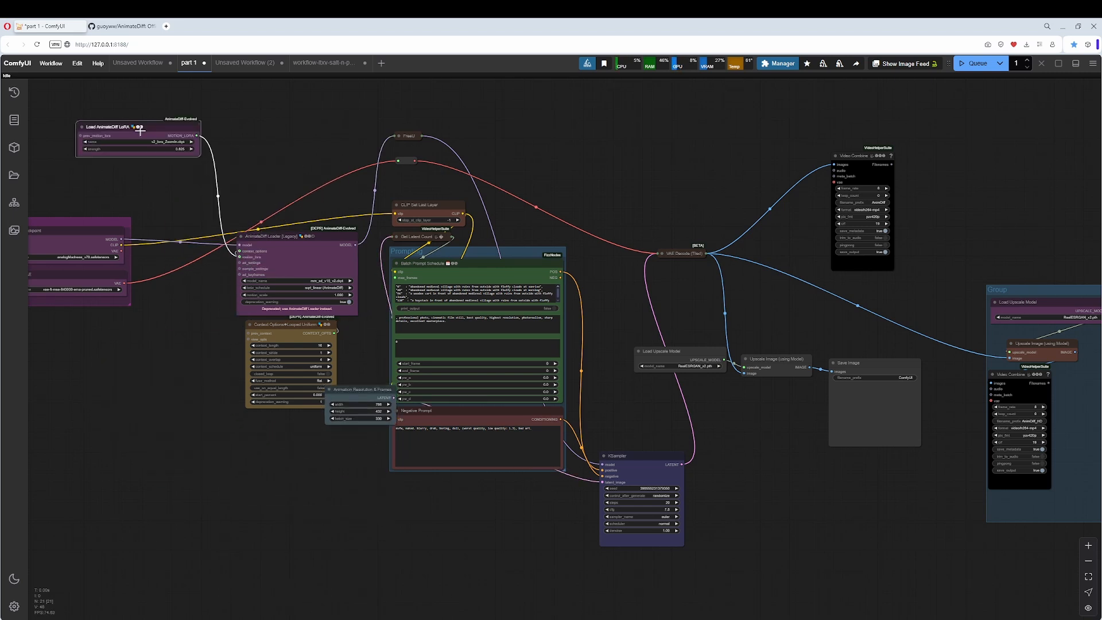
pyautogui.moveTo(291, 250); pyautogui.dragTo(284, 139)
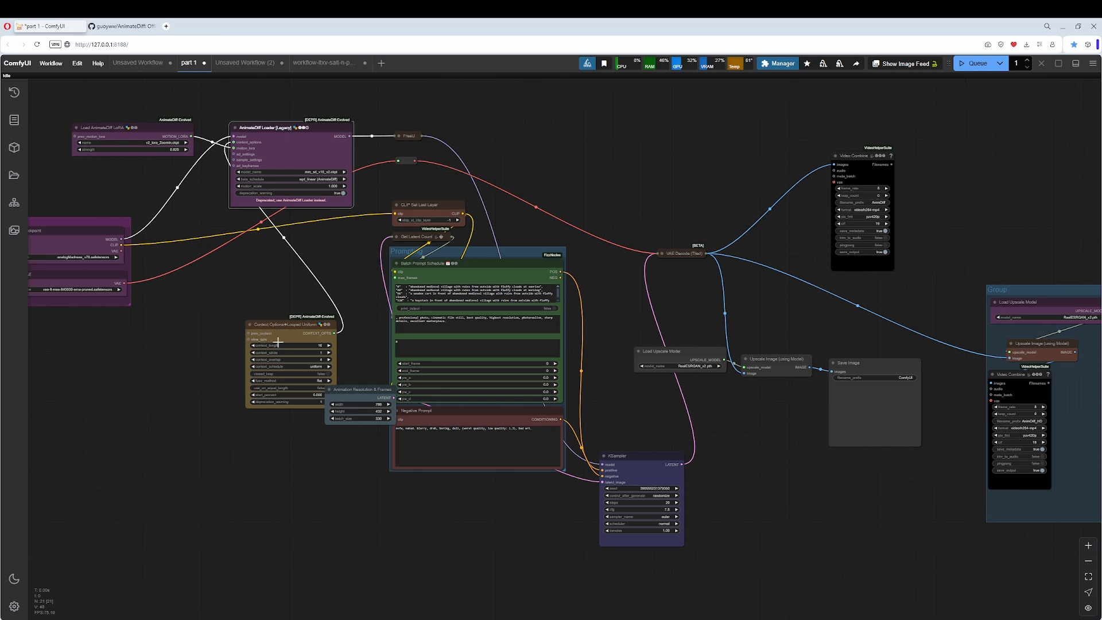
pyautogui.moveTo(278, 339); pyautogui.dragTo(141, 173)
# Move the Loaders group farther down and left, and space the Context Options and AnimateDiff LoRA nodes left of the AnimateDiff Loader.
pyautogui.moveTo(297, 262); pyautogui.dragTo(322, 326)
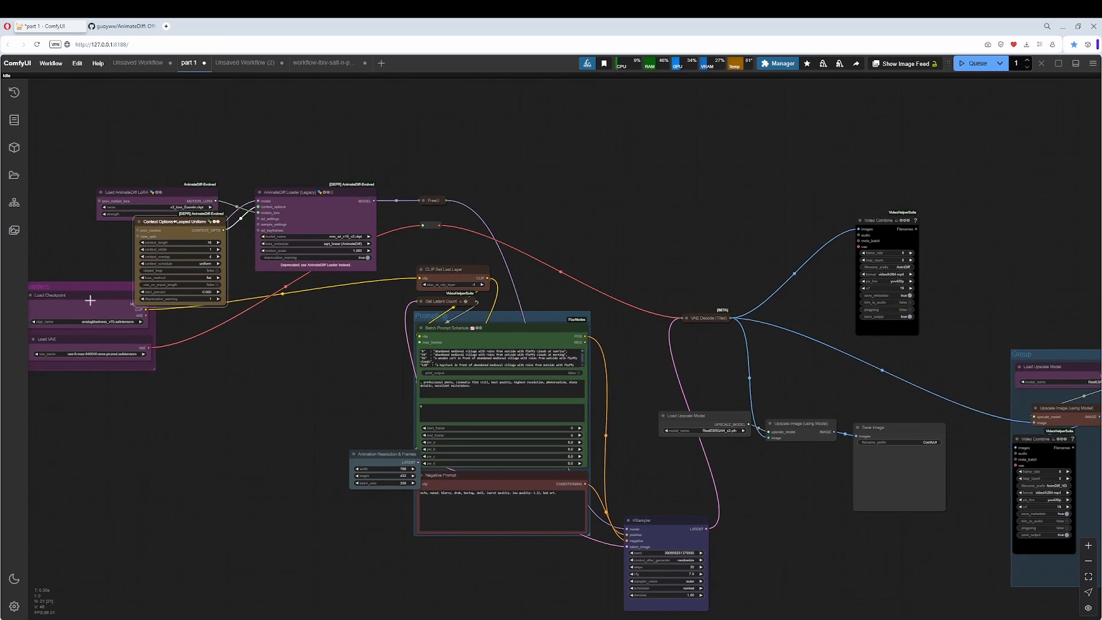
pyautogui.moveTo(91, 290); pyautogui.dragTo(46, 357)
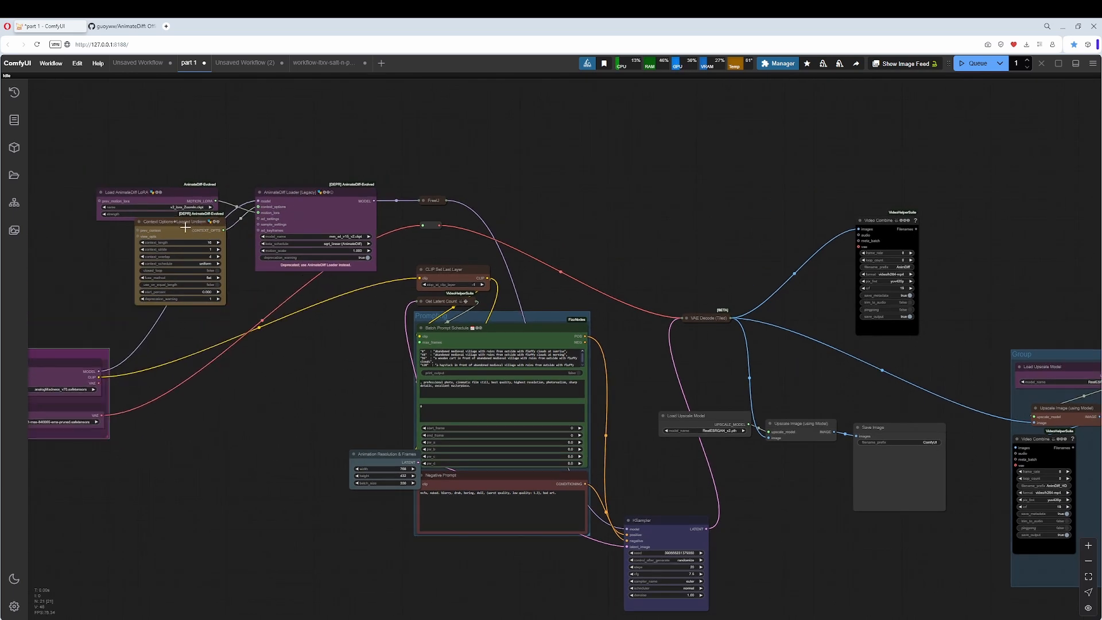
pyautogui.moveTo(186, 226); pyautogui.dragTo(118, 237)
pyautogui.moveTo(187, 192); pyautogui.dragTo(127, 181)
pyautogui.moveTo(216, 229); pyautogui.dragTo(329, 221)
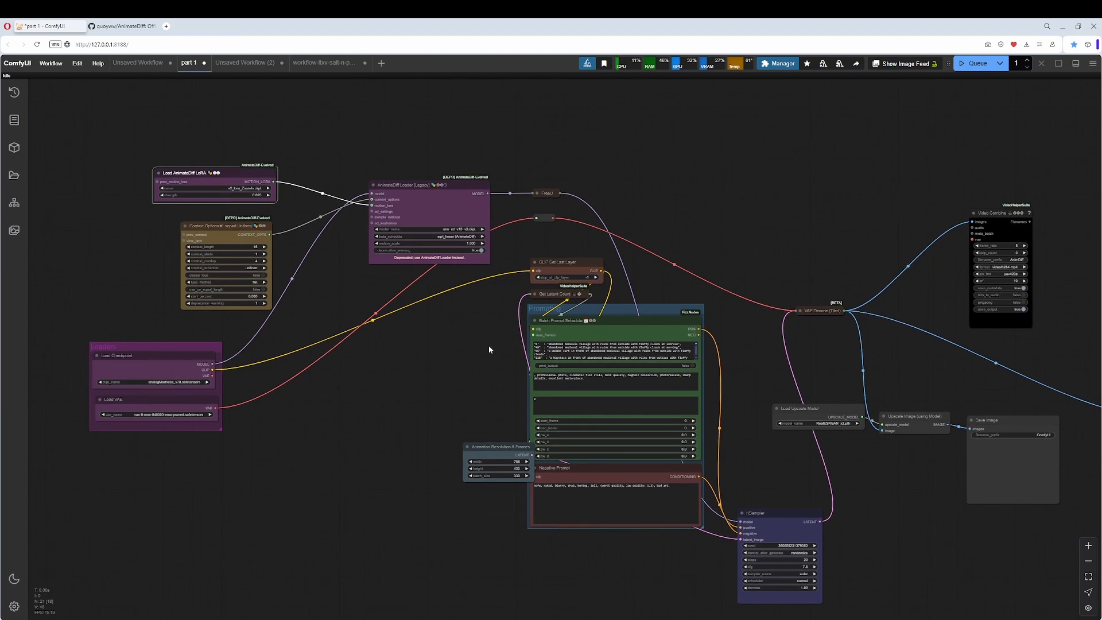
# Stack the AnimateDiff LoRA and Context Options nodes directly above the AnimateDiff Loader, aligning the three in a column.
pyautogui.moveTo(489, 345); pyautogui.dragTo(108, 319)
pyautogui.moveTo(745, 277); pyautogui.dragTo(1033, 329)
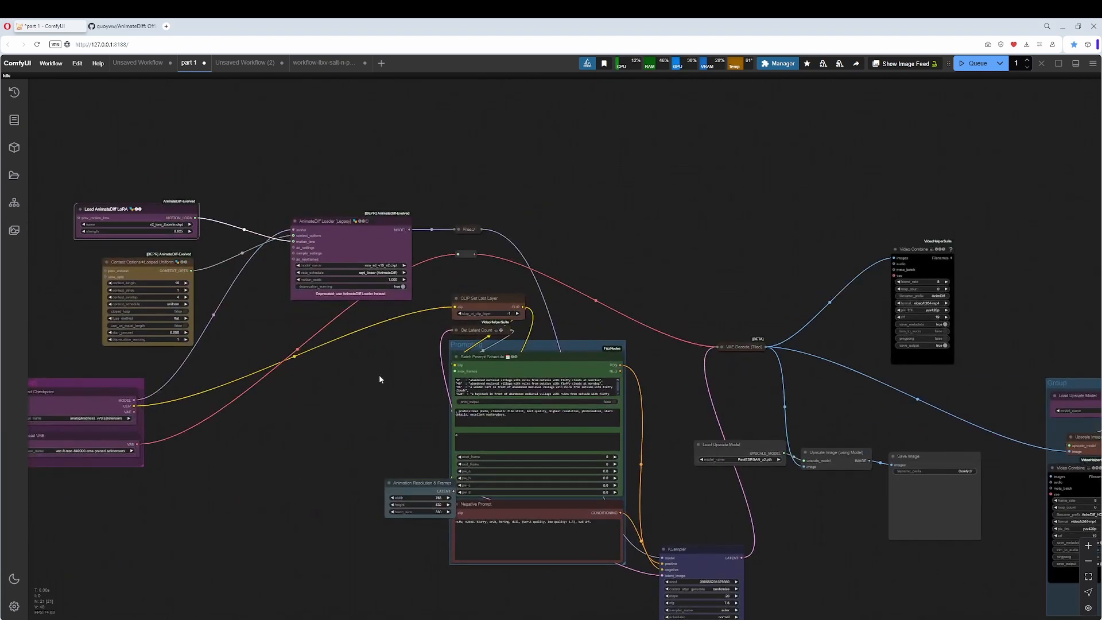
pyautogui.moveTo(322, 369); pyautogui.dragTo(398, 362)
pyautogui.moveTo(399, 324); pyautogui.dragTo(320, 345)
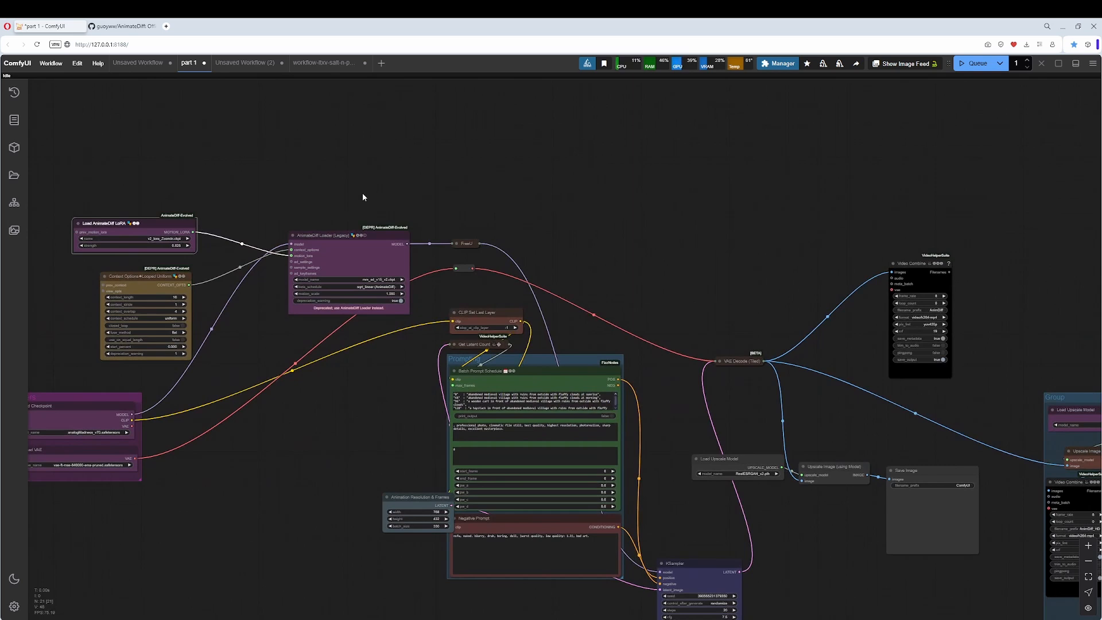
pyautogui.click(314, 238)
pyautogui.moveTo(152, 277); pyautogui.dragTo(344, 147)
pyautogui.moveTo(107, 226); pyautogui.dragTo(328, 99)
pyautogui.moveTo(448, 138); pyautogui.dragTo(269, 210)
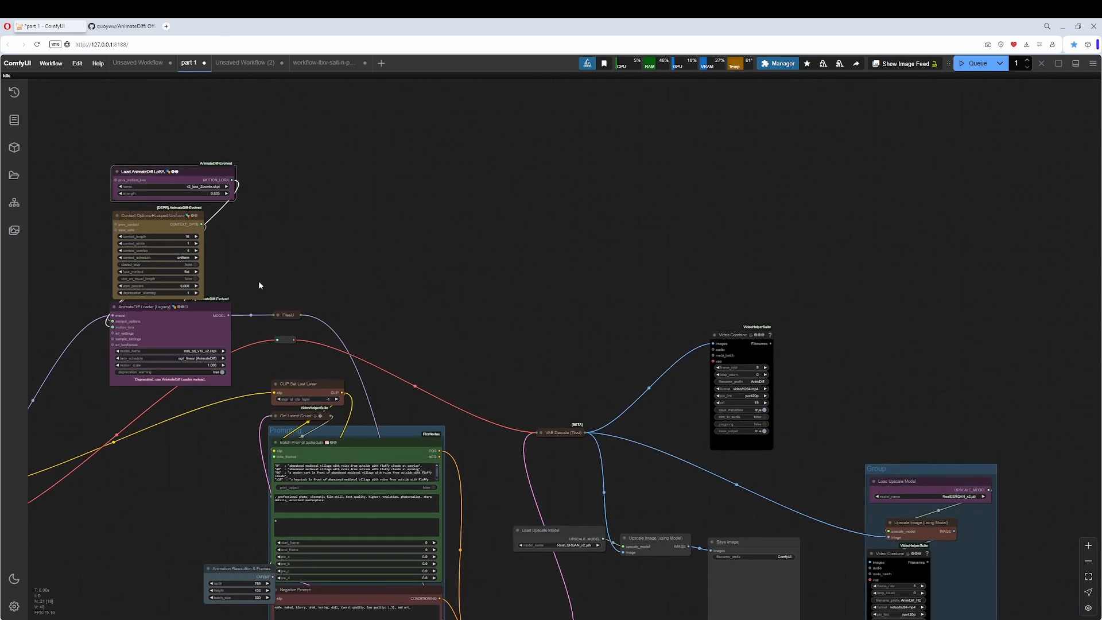
pyautogui.moveTo(205, 305); pyautogui.dragTo(210, 311)
# Create a group around the LoRA, Context Options and AnimateDiff Loader nodes and title it Animatediff.
pyautogui.moveTo(72, 130); pyautogui.dragTo(248, 454)
pyautogui.rightClick(286, 153)
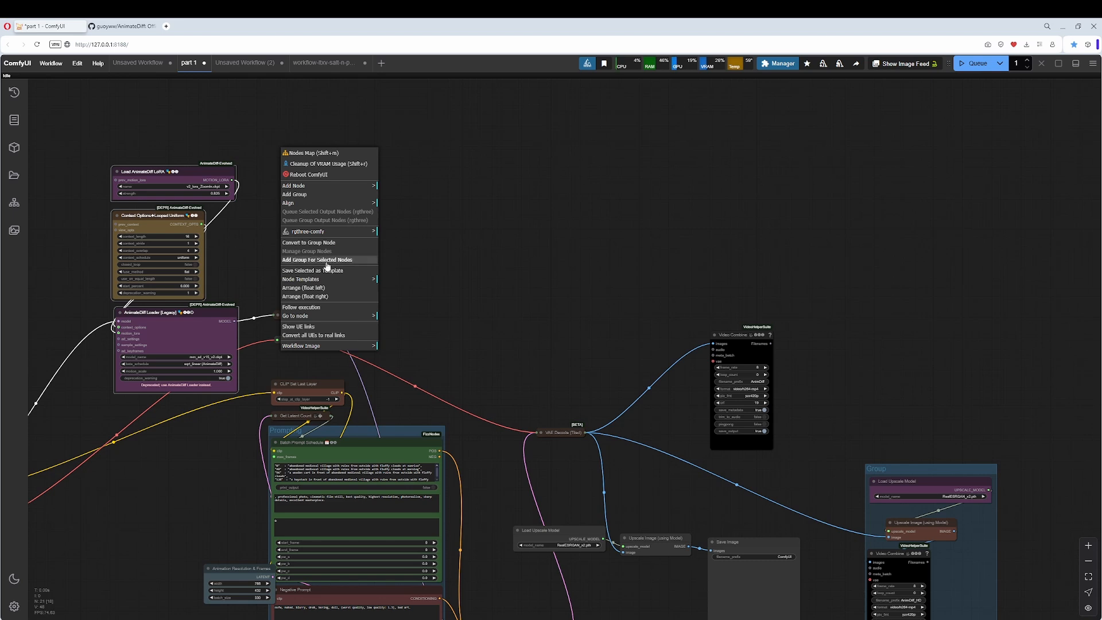
pyautogui.click(325, 261)
pyautogui.doubleClick(138, 159)
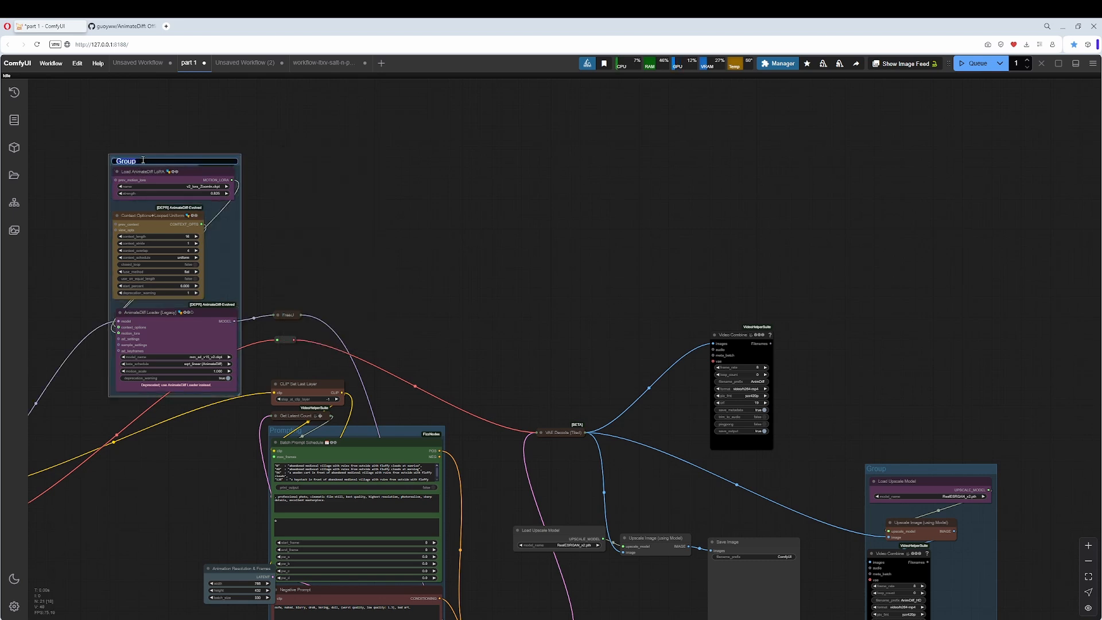
pyautogui.write('Animatediff')
pyautogui.press('Return')
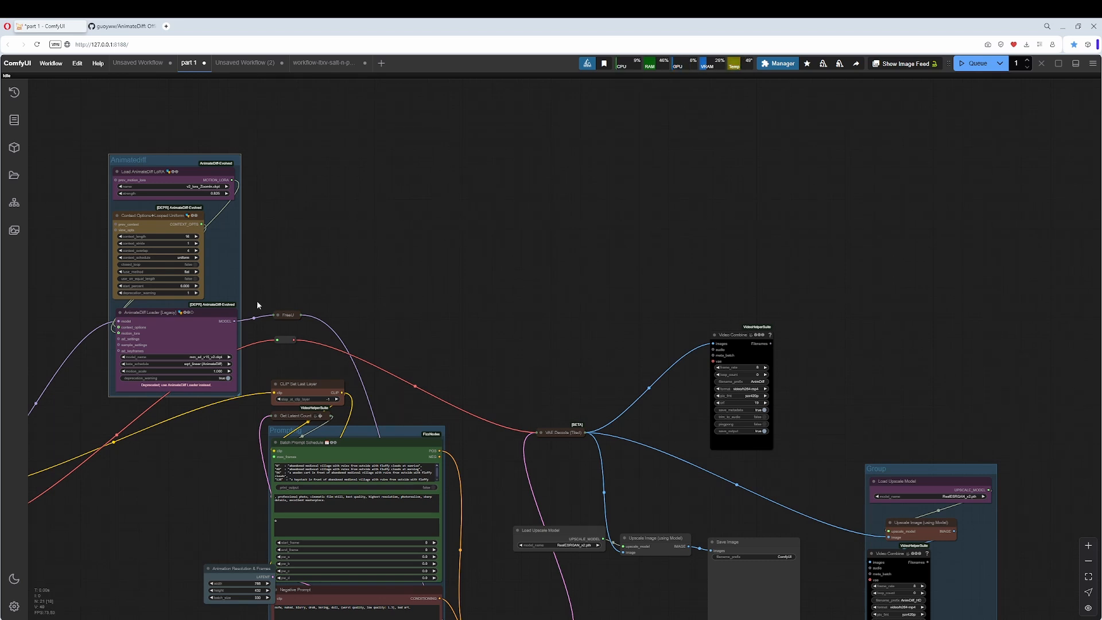
# Expand the FreeU node and place the Animatediff group directly right of the Loaders group.
pyautogui.click(277, 315)
pyautogui.moveTo(331, 281); pyautogui.dragTo(365, 209)
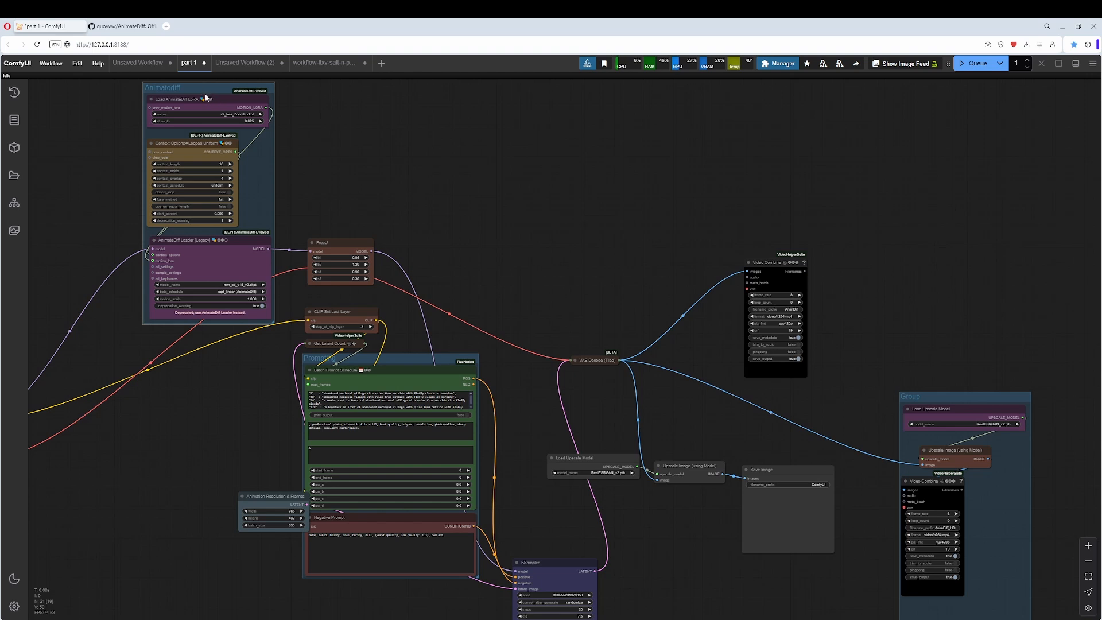
pyautogui.moveTo(206, 98); pyautogui.dragTo(144, 326)
pyautogui.moveTo(205, 276); pyautogui.dragTo(464, 132)
pyautogui.moveTo(419, 171); pyautogui.dragTo(343, 257)
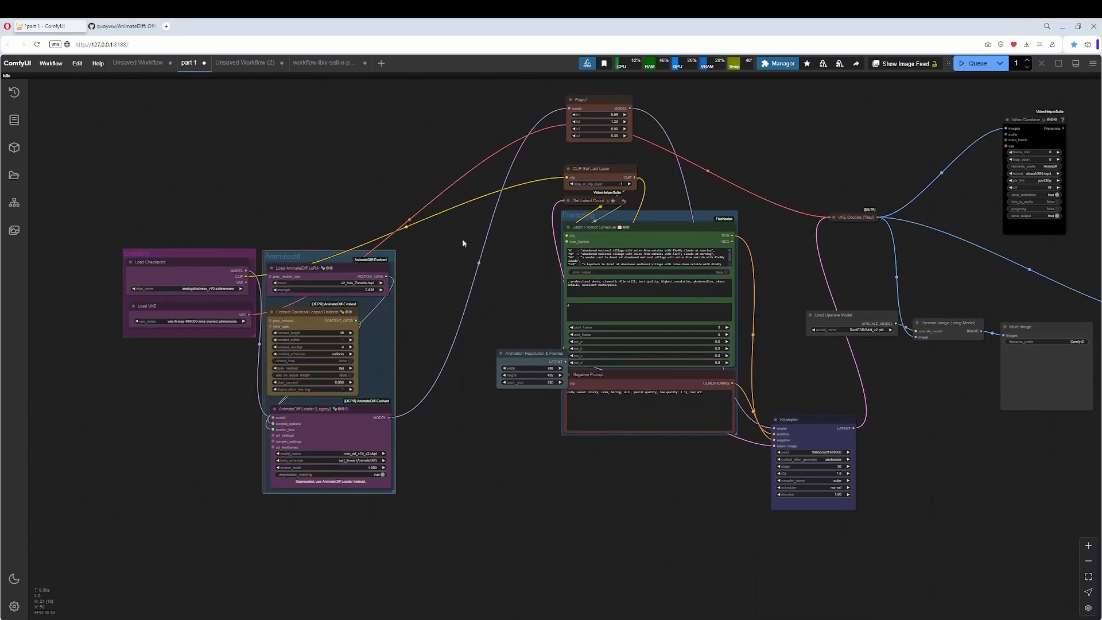
# Move the Animation Resolution & Frames node to the right of the Prompting group and shift the Prompting group slightly down and right.
pyautogui.moveTo(463, 243); pyautogui.dragTo(141, 268)
pyautogui.moveTo(172, 376); pyautogui.dragTo(446, 253)
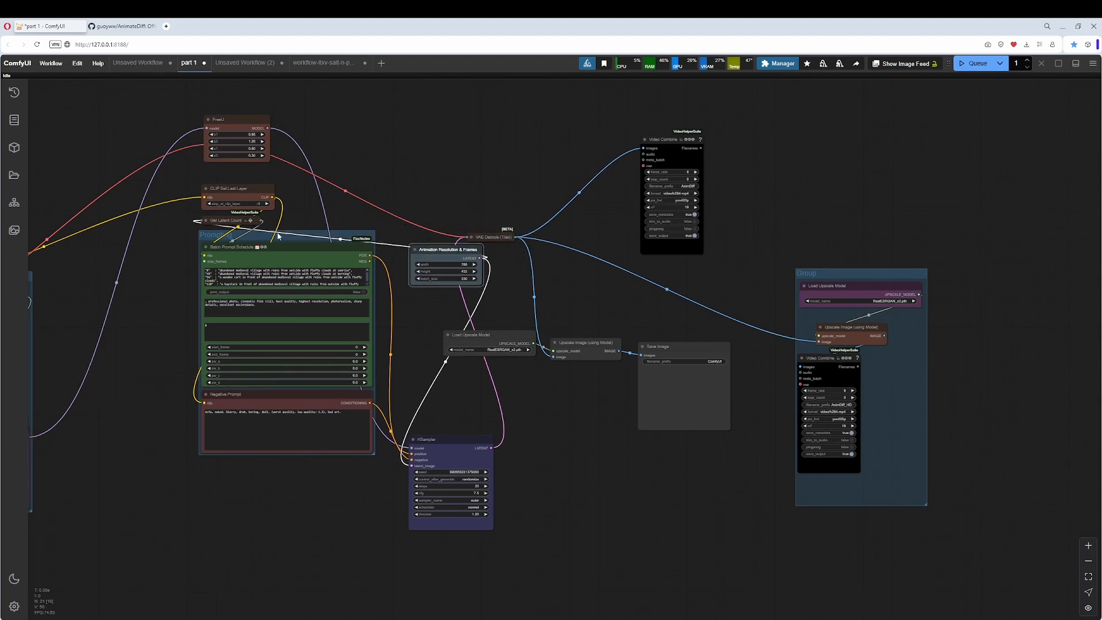
pyautogui.moveTo(271, 237); pyautogui.dragTo(149, 265)
pyautogui.moveTo(320, 291); pyautogui.dragTo(528, 289)
pyautogui.moveTo(398, 271); pyautogui.dragTo(508, 257)
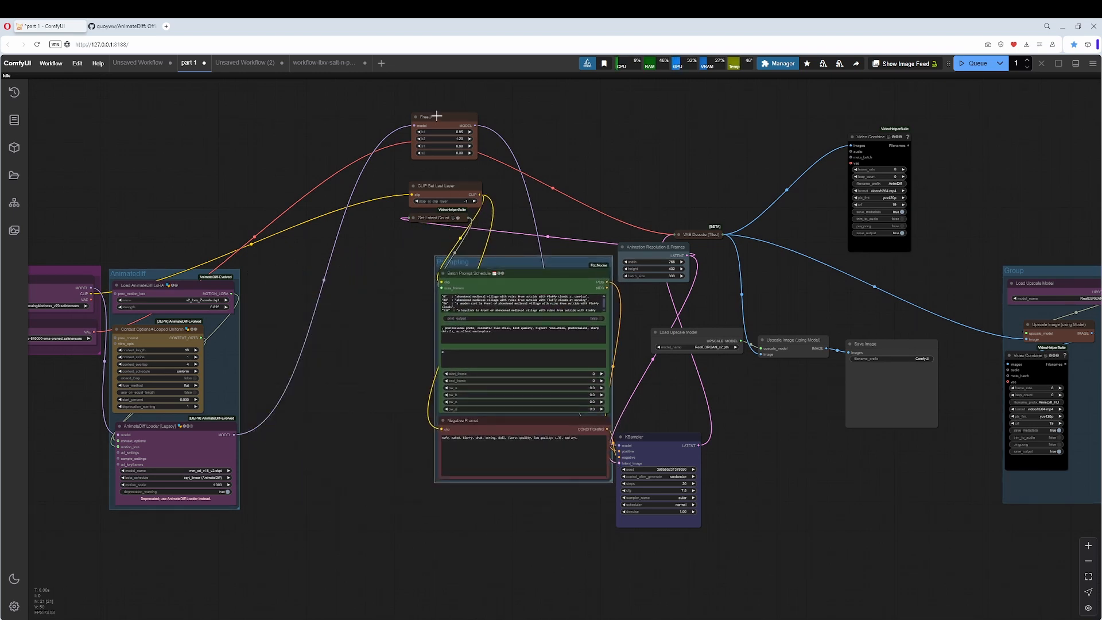
# Stack FreeU, CLIP Set Last Layer, Get Latent Count and Animation Resolution & Frames beside the Animatediff group, and move the KSampler farther right.
pyautogui.moveTo(437, 116); pyautogui.dragTo(297, 209)
pyautogui.moveTo(447, 188); pyautogui.dragTo(301, 264)
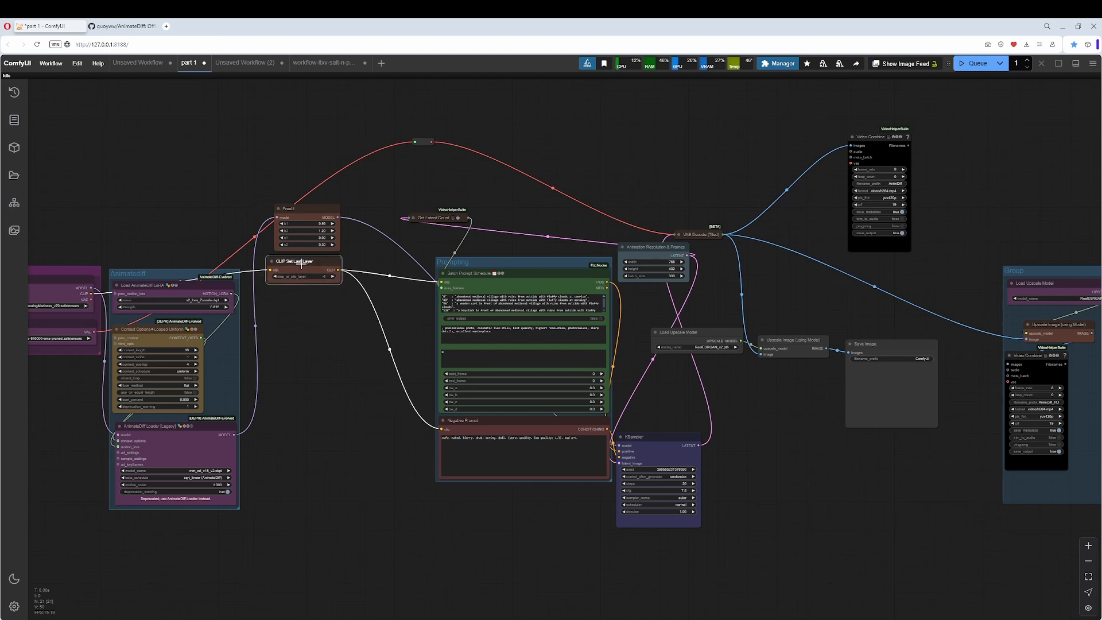
pyautogui.moveTo(434, 218); pyautogui.dragTo(301, 300)
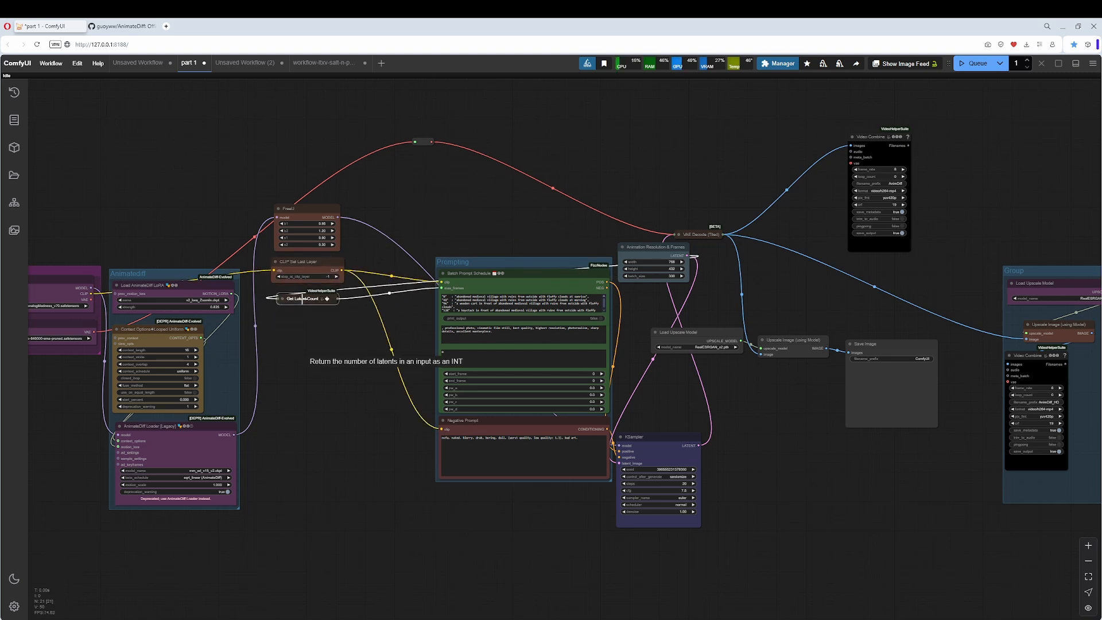
pyautogui.moveTo(667, 245); pyautogui.dragTo(323, 316)
pyautogui.moveTo(651, 443); pyautogui.dragTo(734, 407)
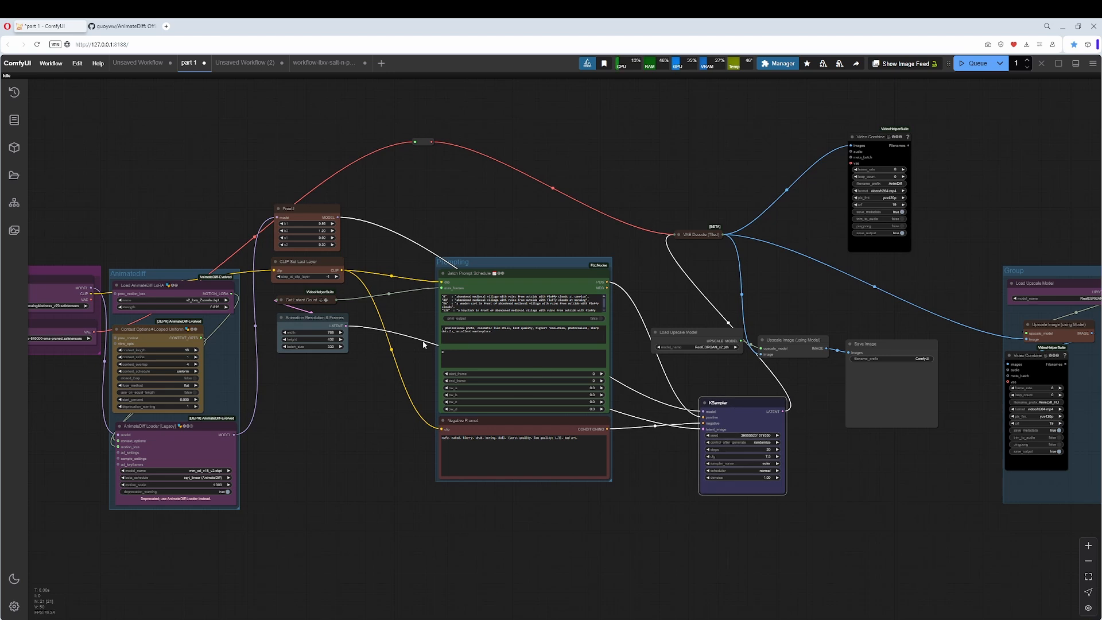
# Group the four stacked nodes, title the group settings, and align it beside the Animatediff group.
pyautogui.moveTo(371, 465); pyautogui.dragTo(370, 466)
pyautogui.rightClick(405, 185)
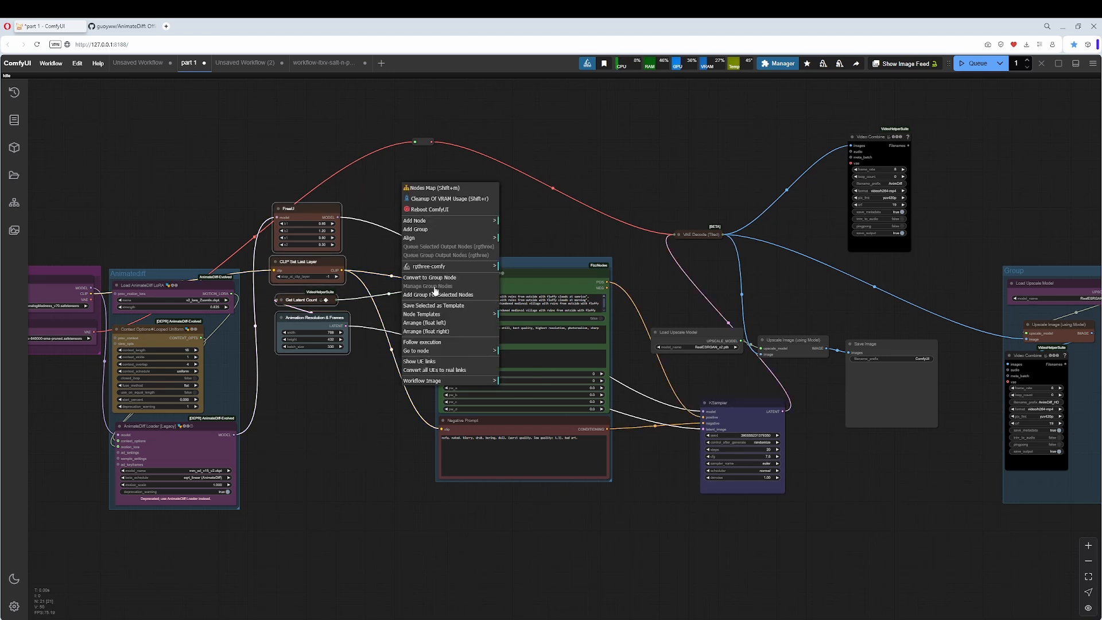
pyautogui.click(438, 295)
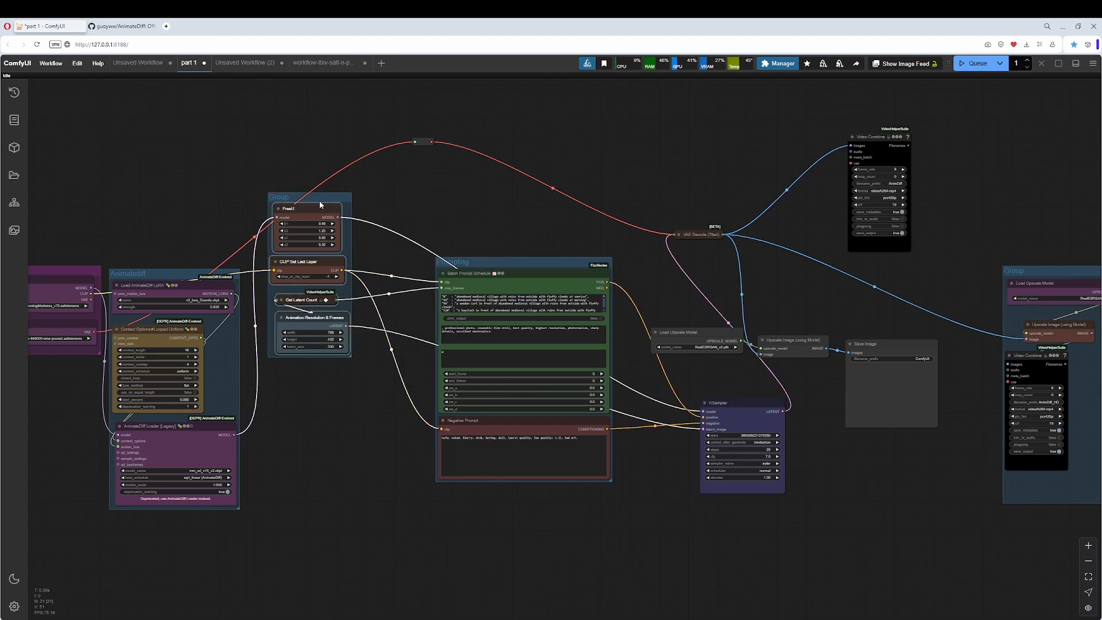
pyautogui.moveTo(319, 204); pyautogui.dragTo(302, 279)
pyautogui.doubleClick(276, 272)
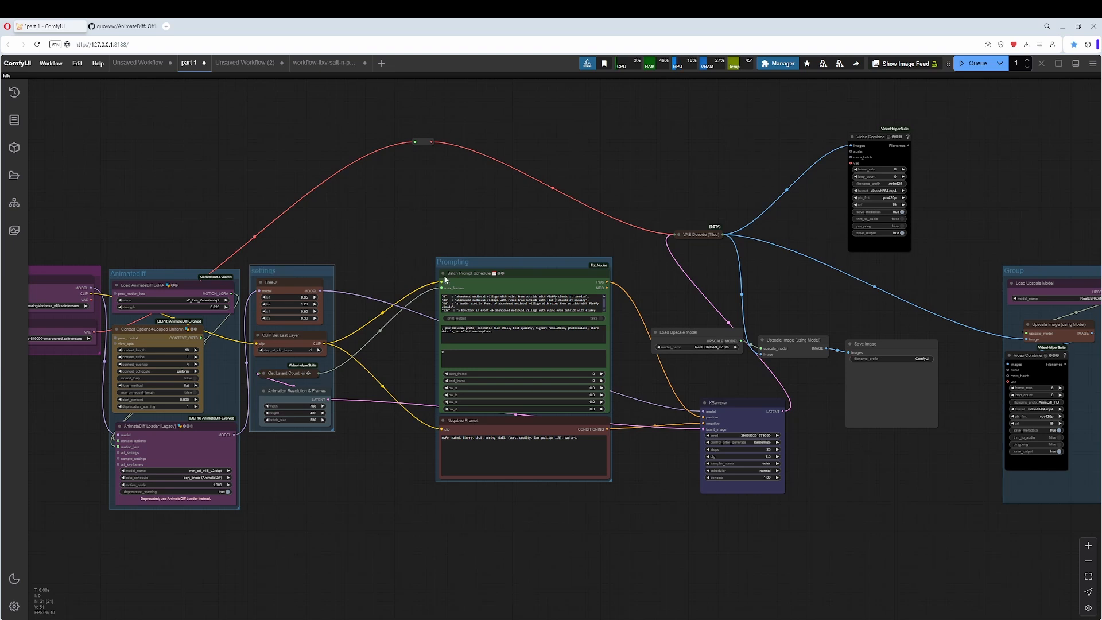
# Move the Prompting group directly right of the settings group.
pyautogui.moveTo(470, 263); pyautogui.dragTo(375, 275)
pyautogui.moveTo(620, 253); pyautogui.dragTo(583, 254)
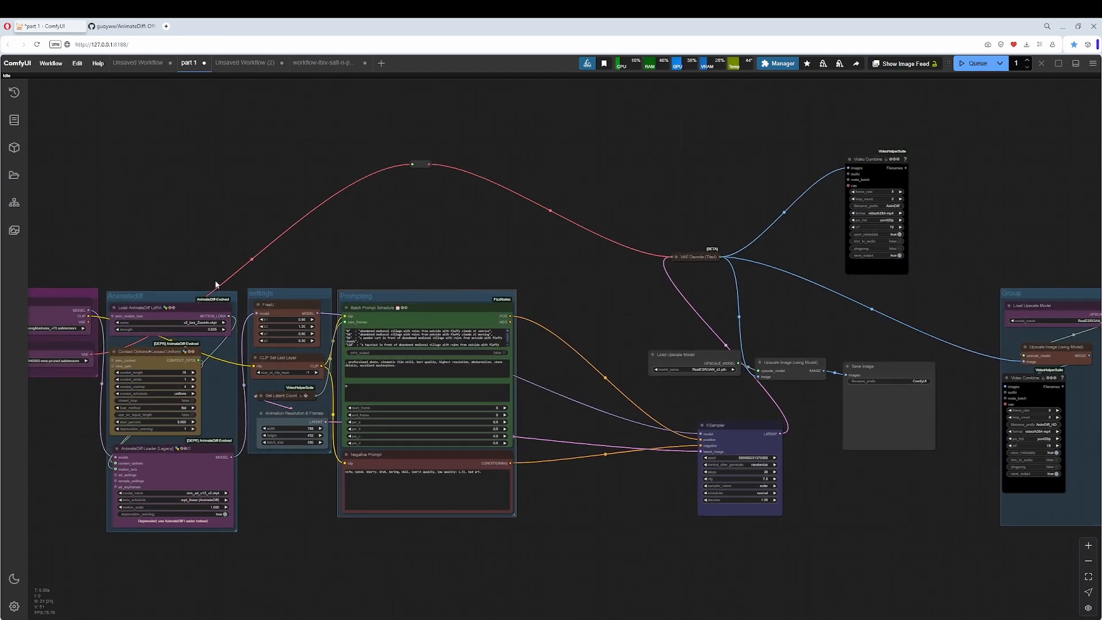
pyautogui.moveTo(268, 262); pyautogui.dragTo(290, 254)
pyautogui.moveTo(483, 222); pyautogui.dragTo(301, 212)
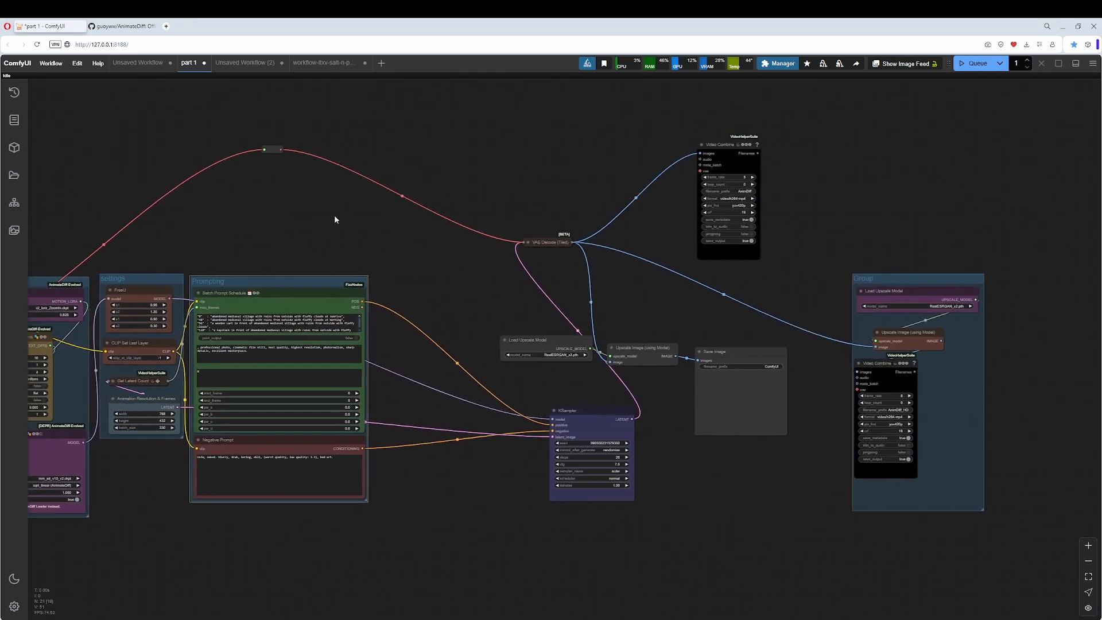
# Expand the VAE Decode (Tiled) node, place it below the KSampler, and bring the KSampler closer to the Prompting group.
pyautogui.click(528, 242)
pyautogui.moveTo(551, 242); pyautogui.dragTo(516, 534)
pyautogui.moveTo(588, 412); pyautogui.dragTo(518, 415)
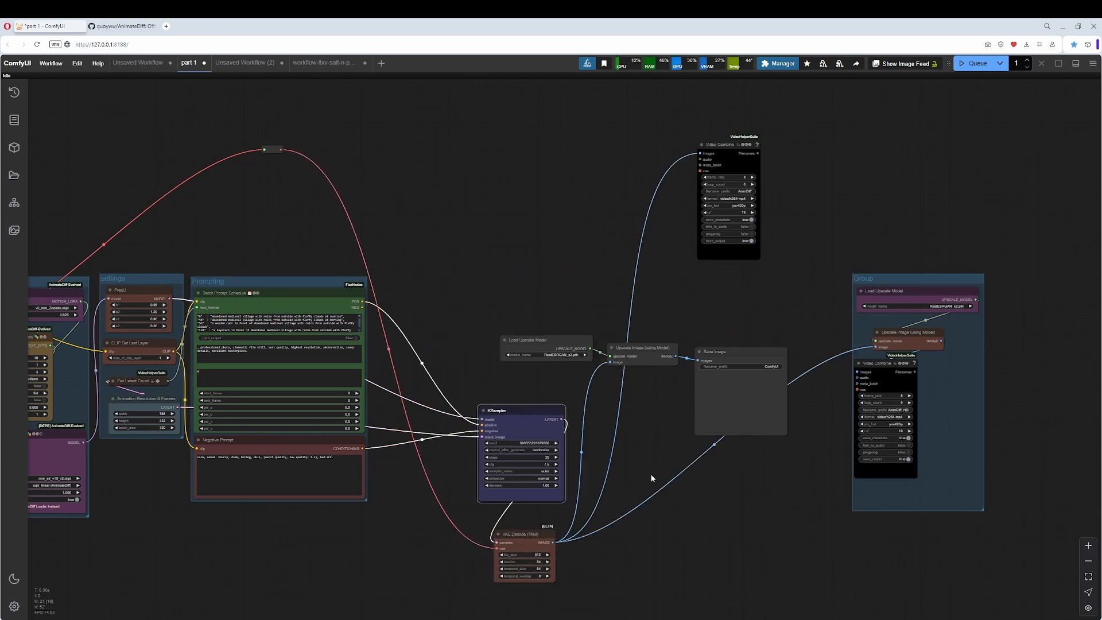
pyautogui.moveTo(613, 537); pyautogui.dragTo(486, 360)
pyautogui.scroll(5, 424, 276)
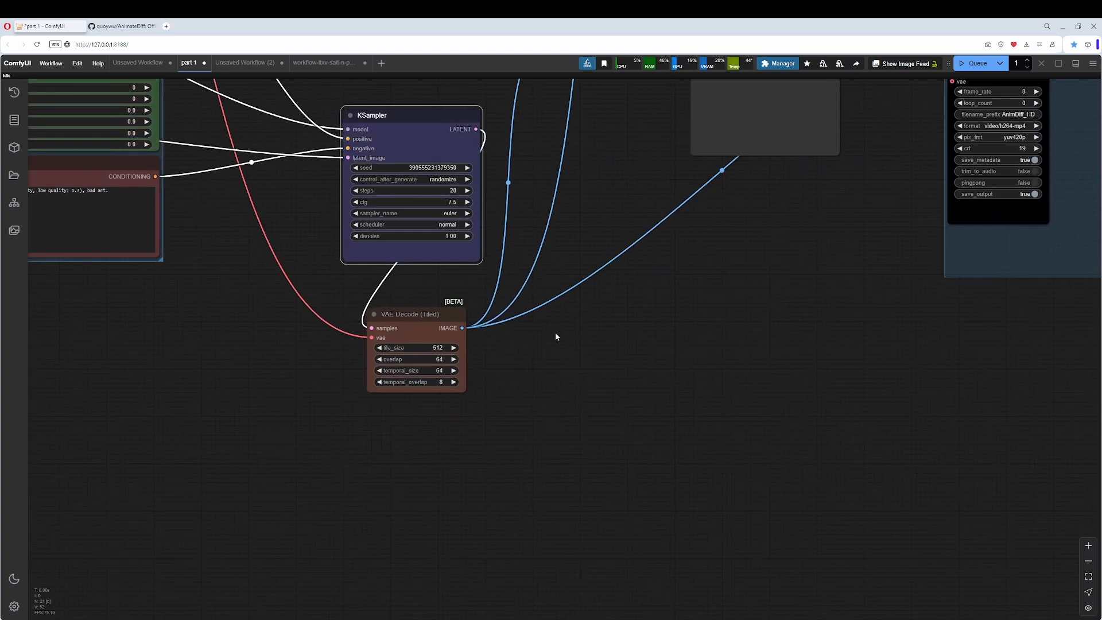
pyautogui.click(408, 317)
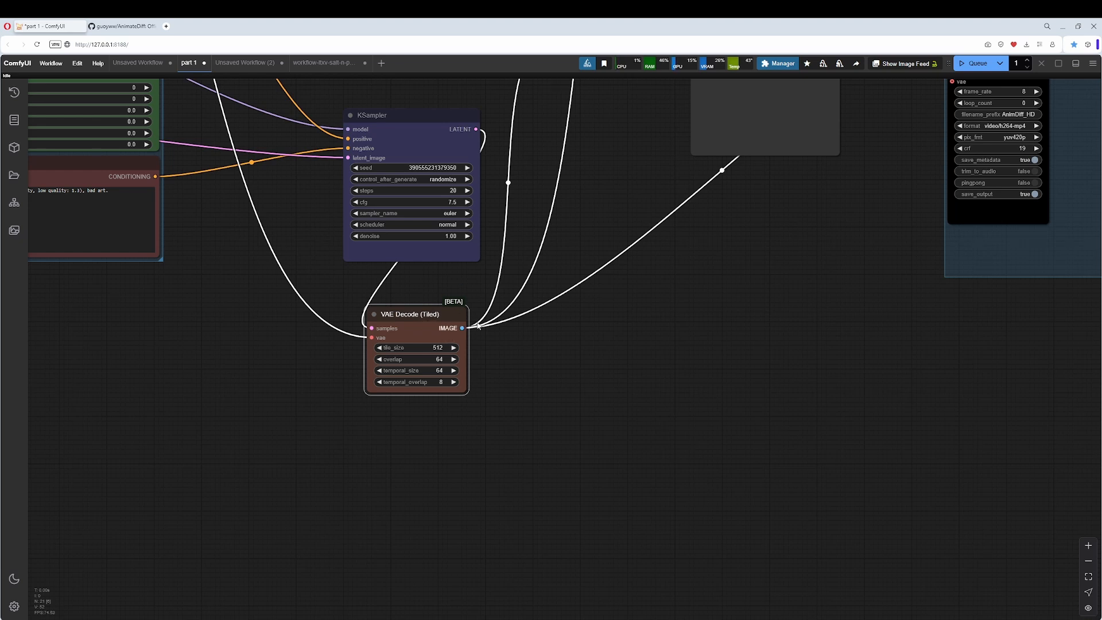
pyautogui.moveTo(502, 285); pyautogui.dragTo(592, 399)
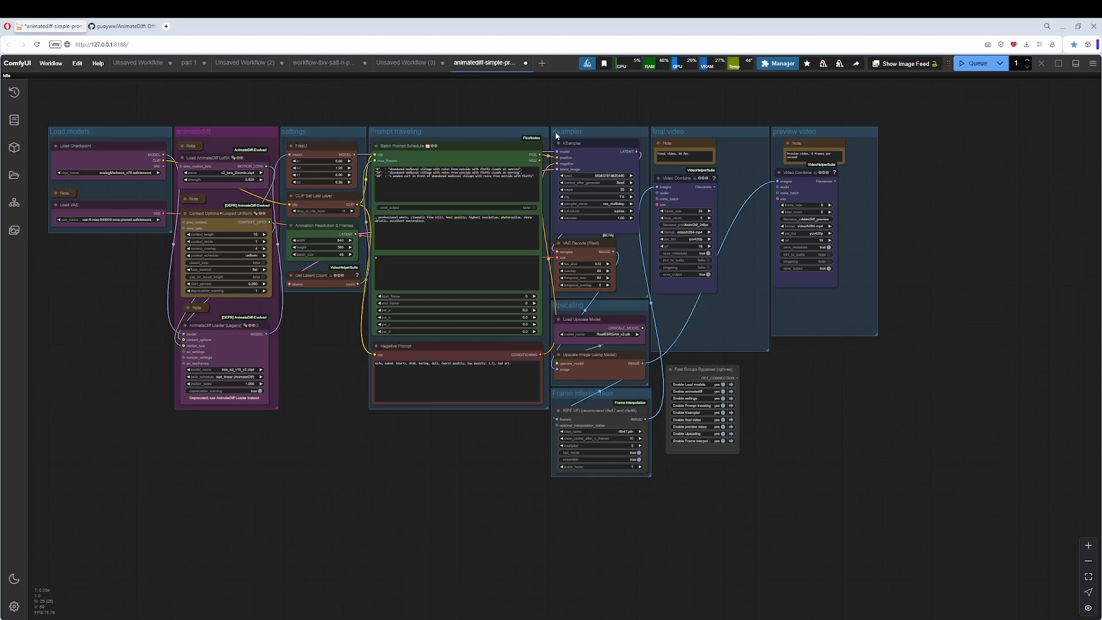
# In the animatediff-simple workflow, move the final video group away and put the preview video group beside the Ksampler group.
pyautogui.moveTo(898, 215); pyautogui.dragTo(686, 273)
pyautogui.moveTo(508, 197); pyautogui.dragTo(802, 165)
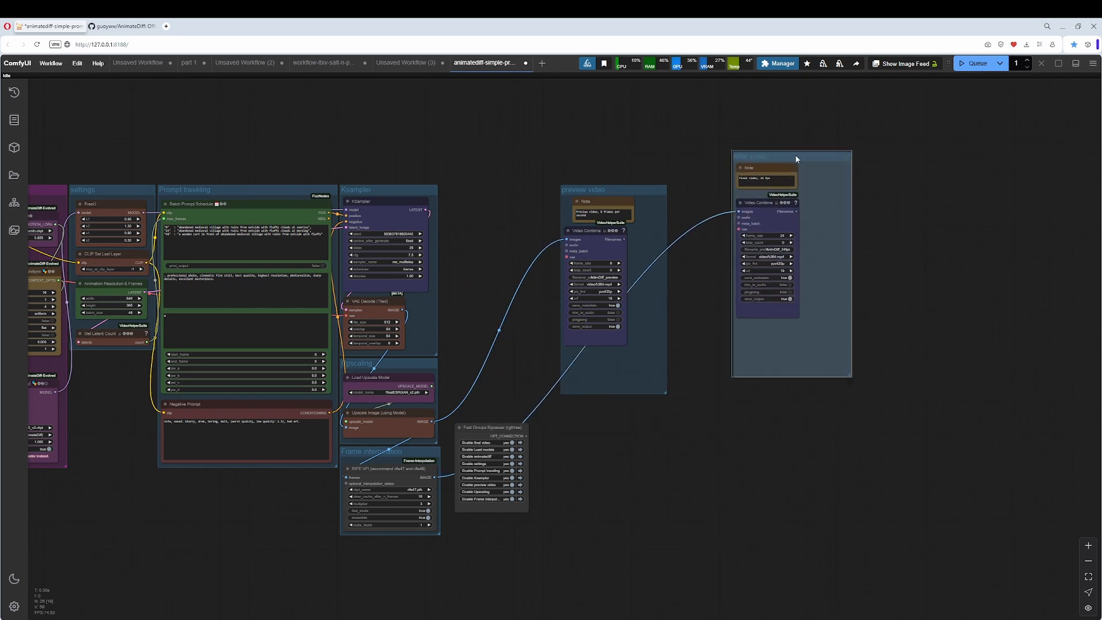
pyautogui.moveTo(646, 191); pyautogui.dragTo(526, 194)
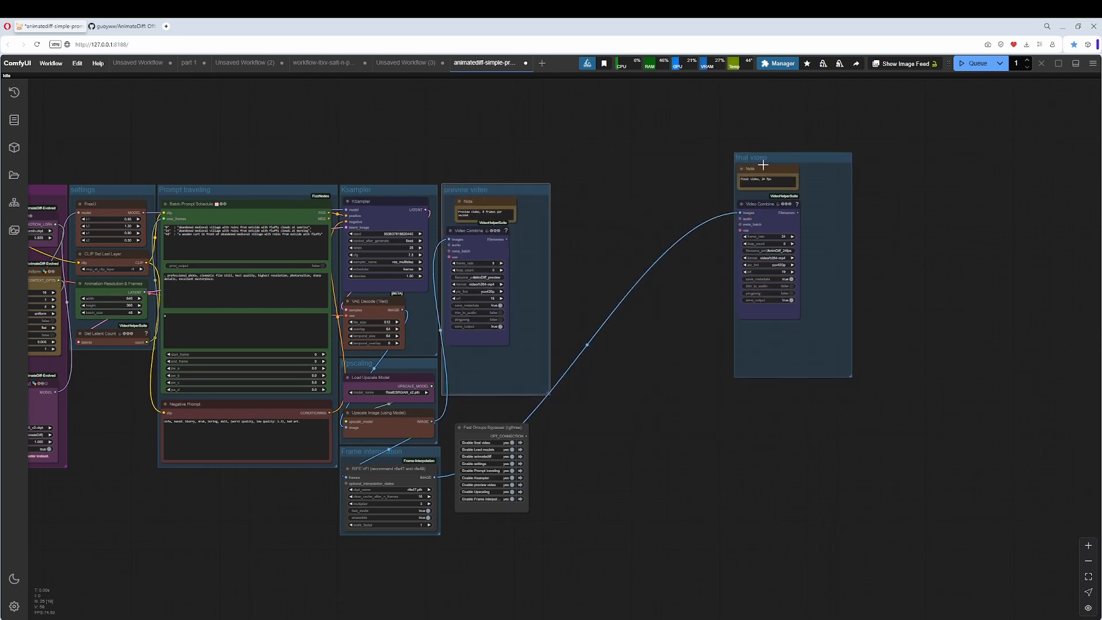
# Return the final video group to its place beside the Ksampler group, with the preview video group on its right.
pyautogui.moveTo(768, 160); pyautogui.dragTo(602, 203)
pyautogui.moveTo(512, 192); pyautogui.dragTo(856, 192)
pyautogui.moveTo(633, 205); pyautogui.dragTo(525, 193)
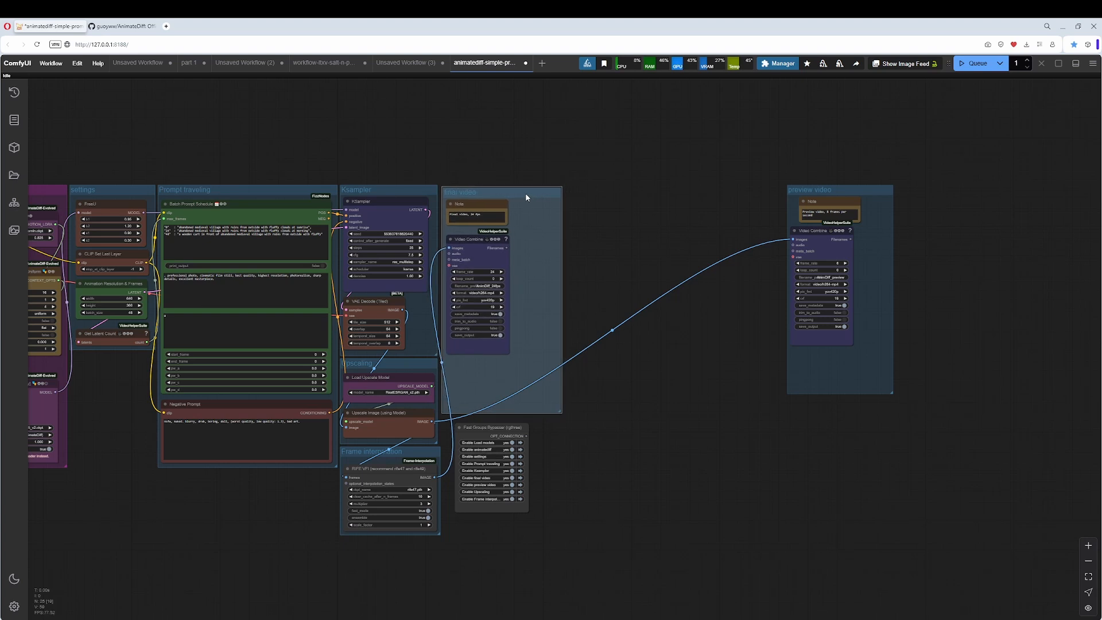
pyautogui.moveTo(804, 190); pyautogui.dragTo(585, 196)
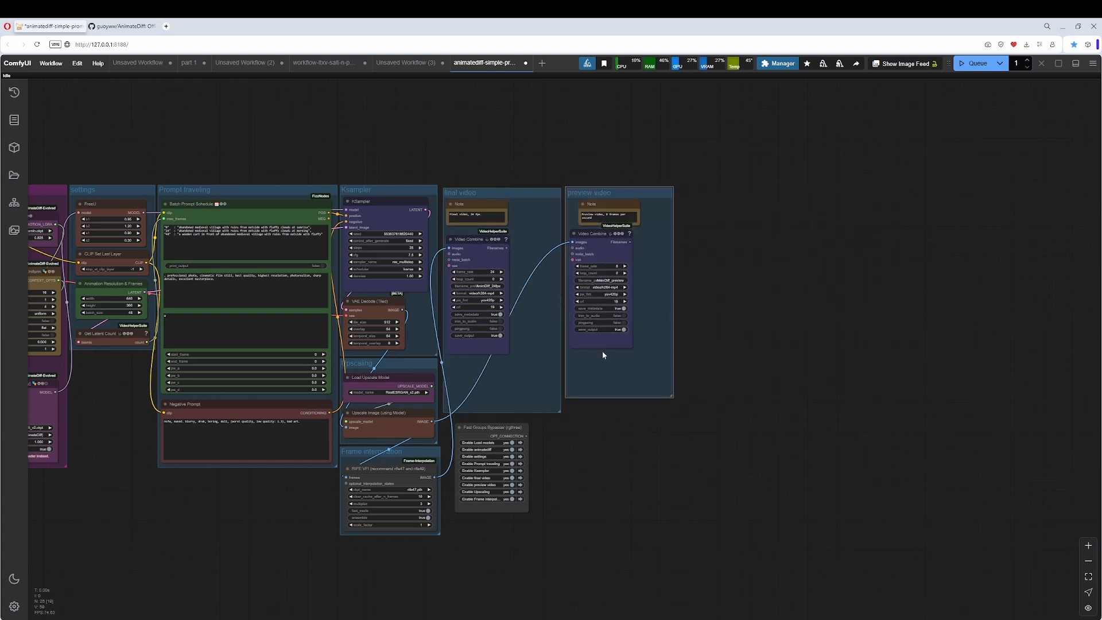
# Examine the layout of the whole grouped workflow, from Load models through to the preview video group.
pyautogui.moveTo(601, 351); pyautogui.dragTo(852, 343)
pyautogui.scroll(4, 841, 312)
pyautogui.moveTo(816, 414); pyautogui.dragTo(990, 372)
pyautogui.scroll(-1, 973, 386)
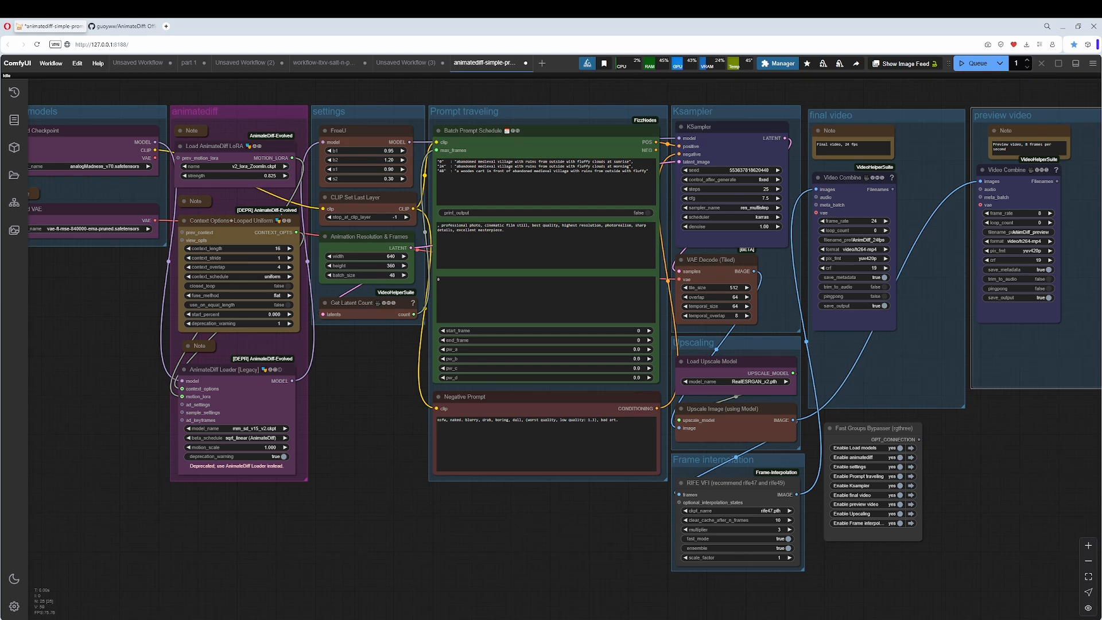
pyautogui.moveTo(459, 483); pyautogui.dragTo(441, 503)
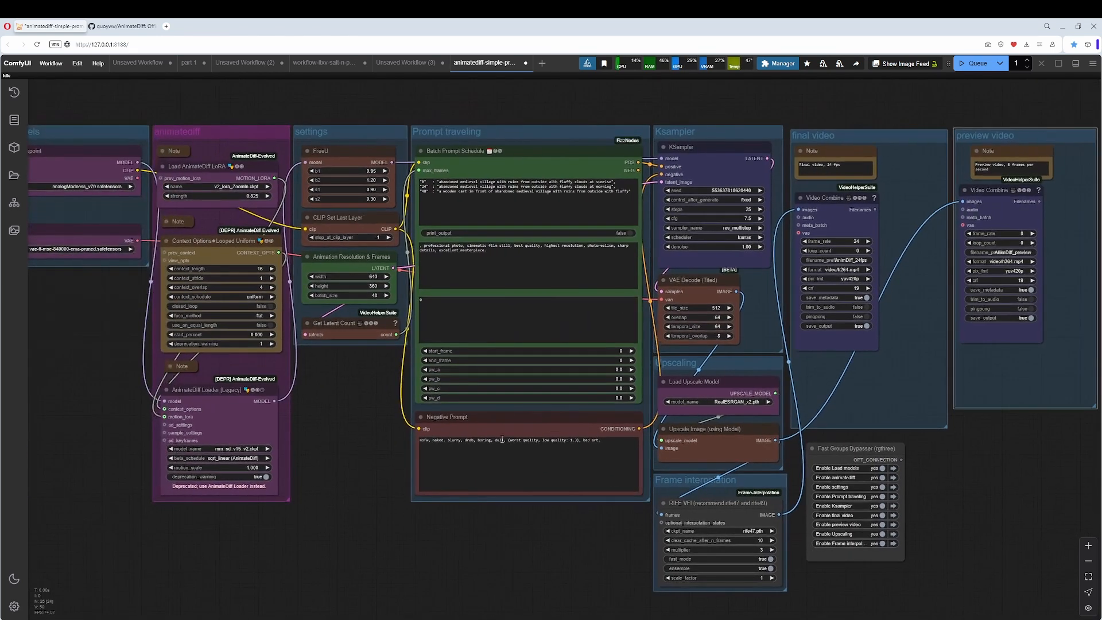
pyautogui.moveTo(348, 519); pyautogui.dragTo(444, 504)
pyautogui.scroll(-2, 443, 504)
pyautogui.moveTo(517, 510); pyautogui.dragTo(433, 517)
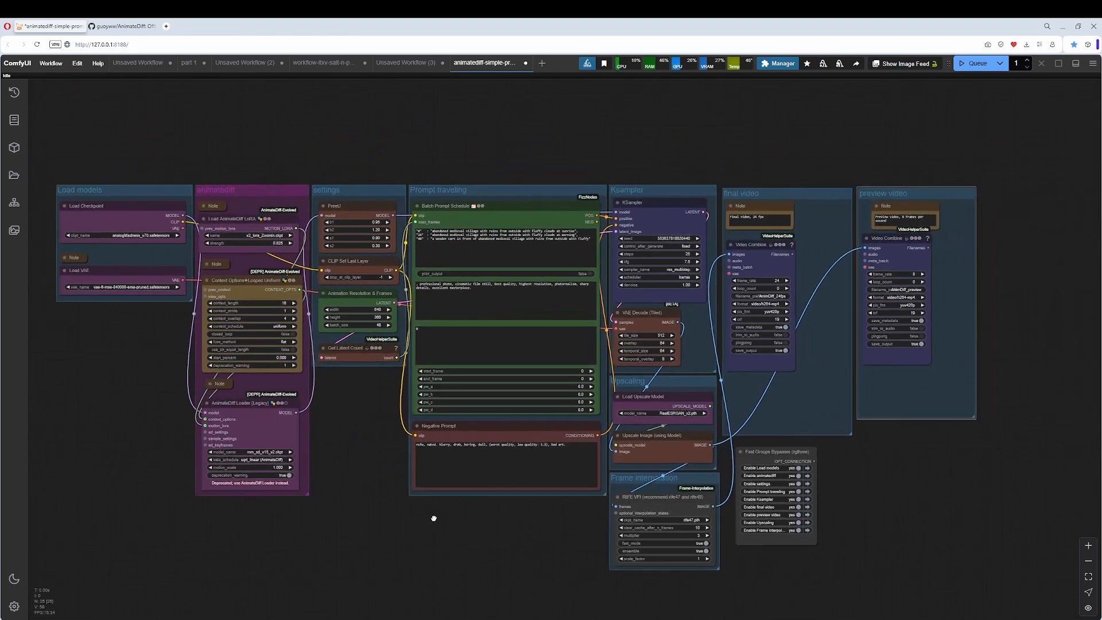
pyautogui.moveTo(1031, 180); pyautogui.dragTo(1092, 232)
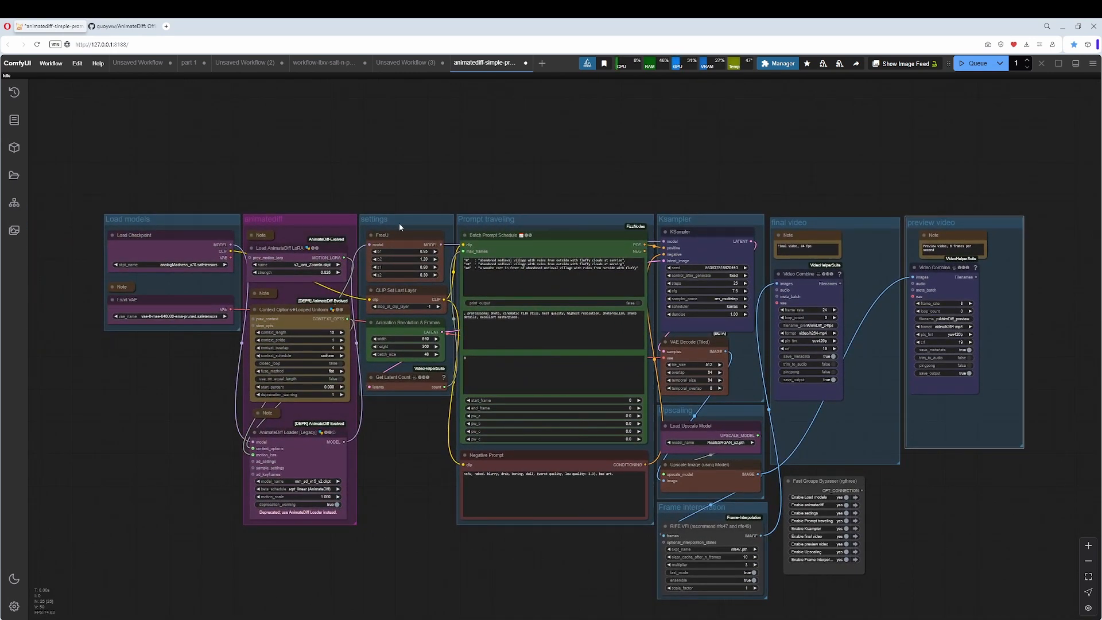
# Move the settings group below animatediff, the Prompt traveling group beside animatediff, and the Ksampler group below Prompt traveling.
pyautogui.moveTo(301, 221)
pyautogui.mouseDown()
pyautogui.moveTo(303, 88)
pyautogui.moveTo(302, 219)
pyautogui.mouseUp()
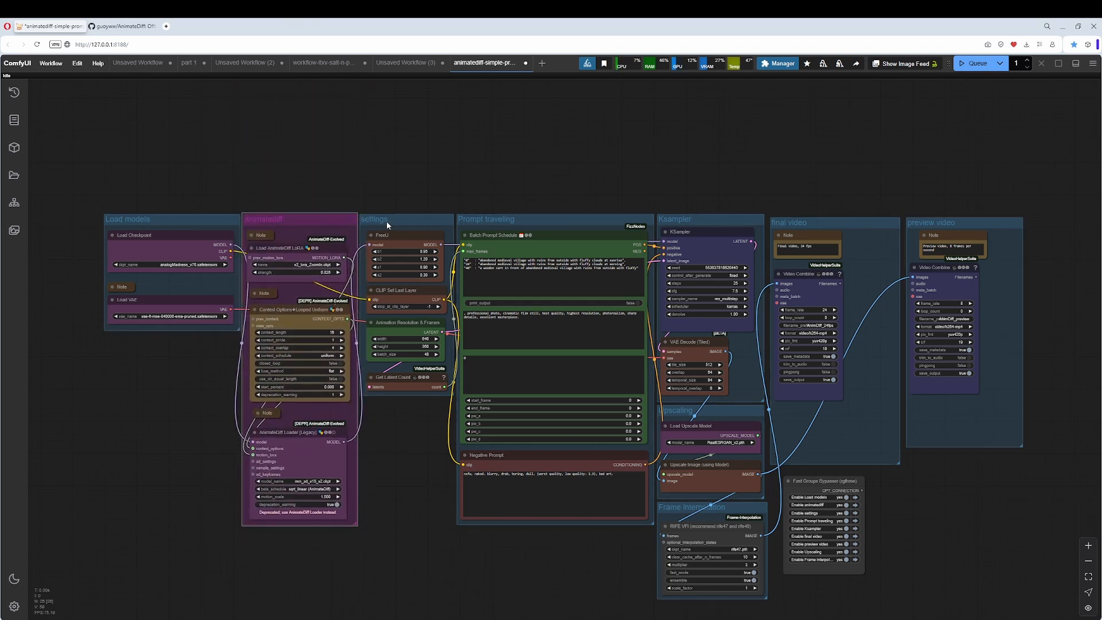
pyautogui.moveTo(387, 221); pyautogui.dragTo(275, 542)
pyautogui.moveTo(534, 219); pyautogui.dragTo(441, 218)
pyautogui.moveTo(679, 223); pyautogui.dragTo(390, 540)
pyautogui.moveTo(615, 481); pyautogui.dragTo(671, 408)
# Move the Ksampler group back above Upscaling and place the settings group between Prompt traveling and Ksampler.
pyautogui.scroll(2, 552, 323)
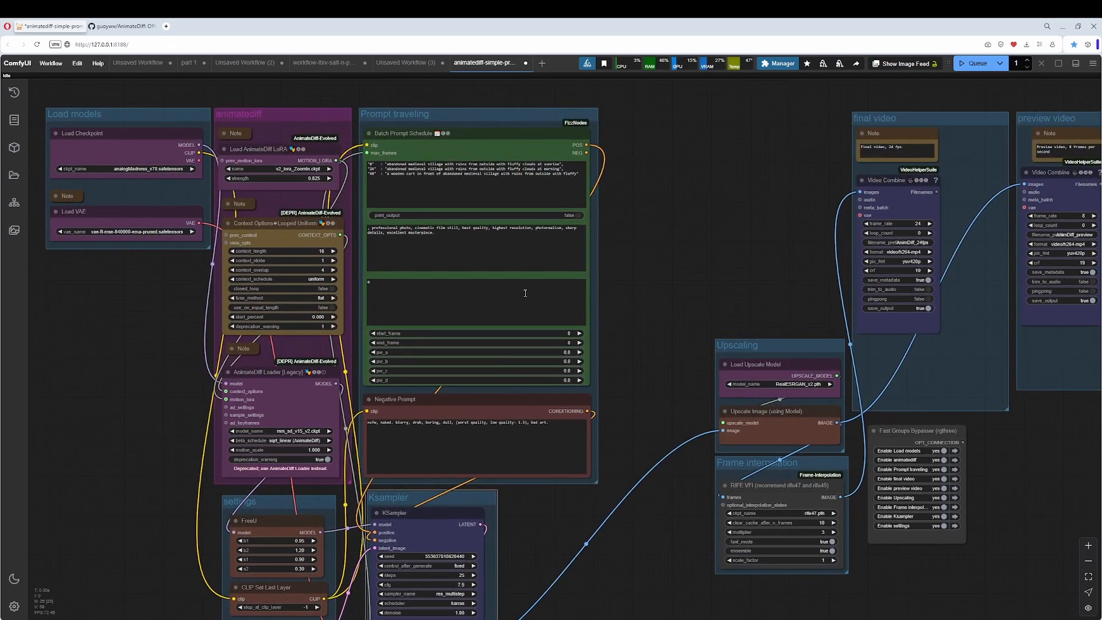
pyautogui.moveTo(421, 511); pyautogui.dragTo(766, 122)
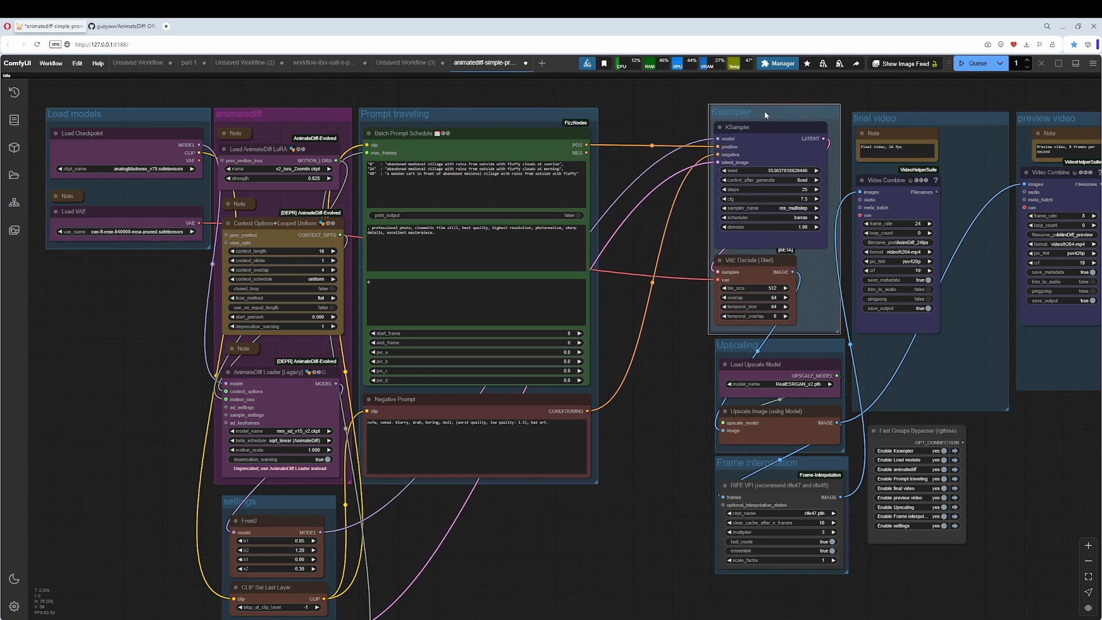
pyautogui.moveTo(293, 509); pyautogui.dragTo(666, 113)
pyautogui.moveTo(745, 114); pyautogui.dragTo(753, 118)
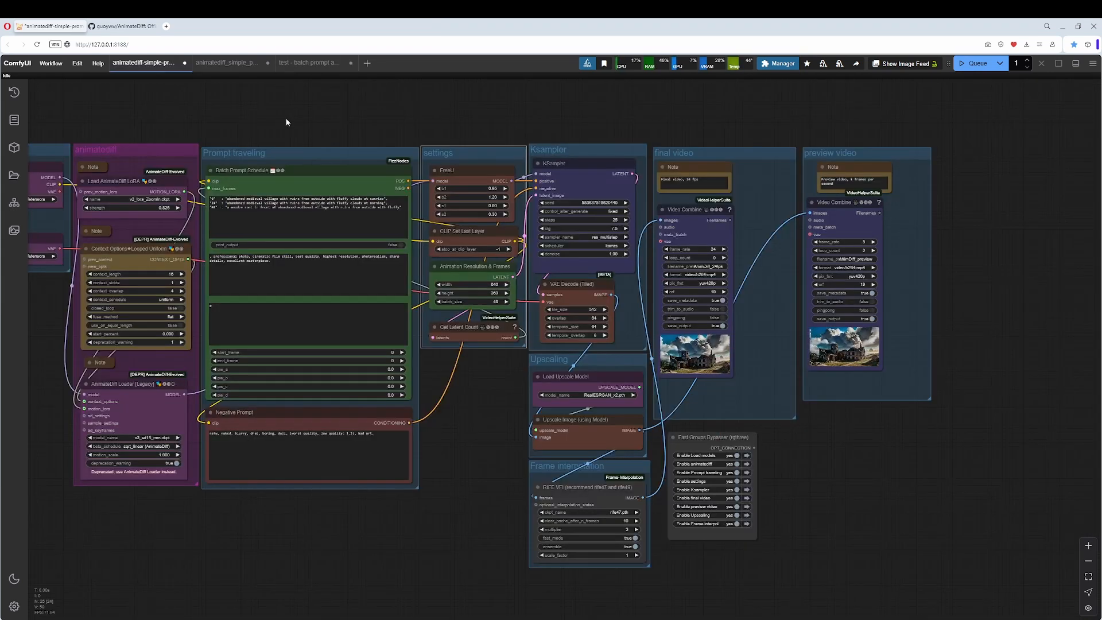
# Swap the settings and Prompt traveling groups so settings sits beside animatediff and Prompt traveling beside Ksampler.
pyautogui.moveTo(263, 149); pyautogui.dragTo(323, 381)
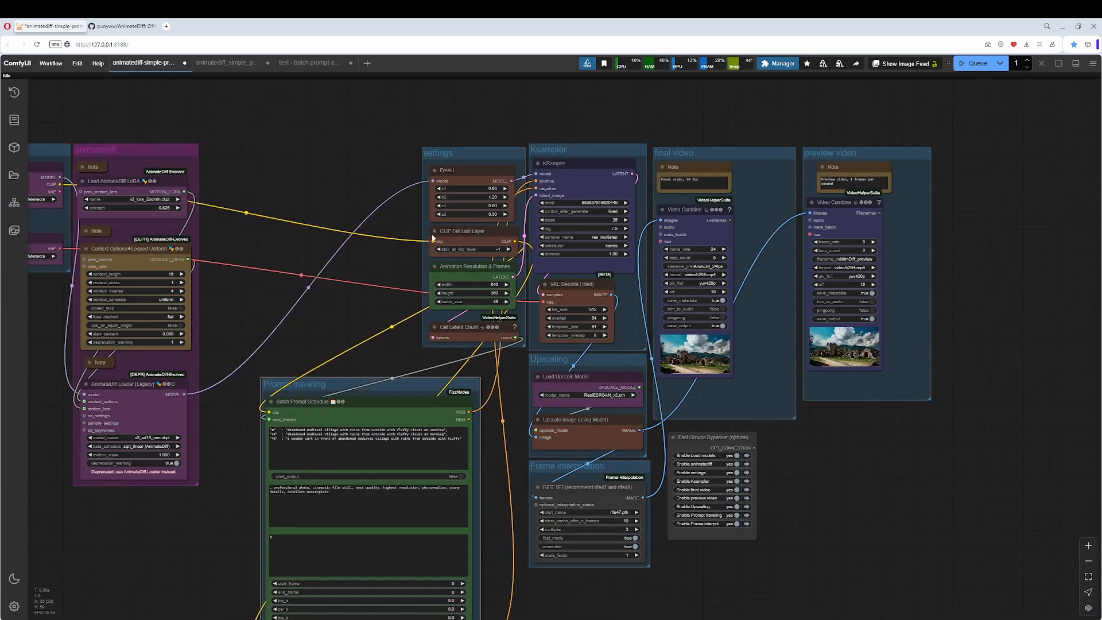
pyautogui.moveTo(455, 153); pyautogui.dragTo(233, 150)
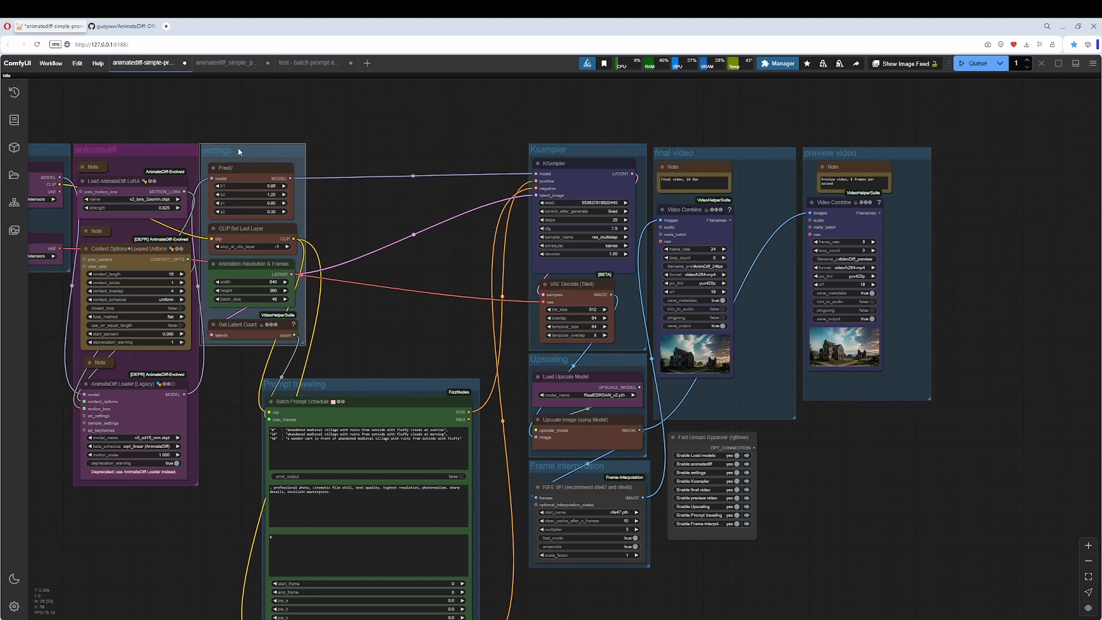
pyautogui.moveTo(406, 384); pyautogui.dragTo(430, 286)
pyautogui.moveTo(430, 239); pyautogui.dragTo(442, 150)
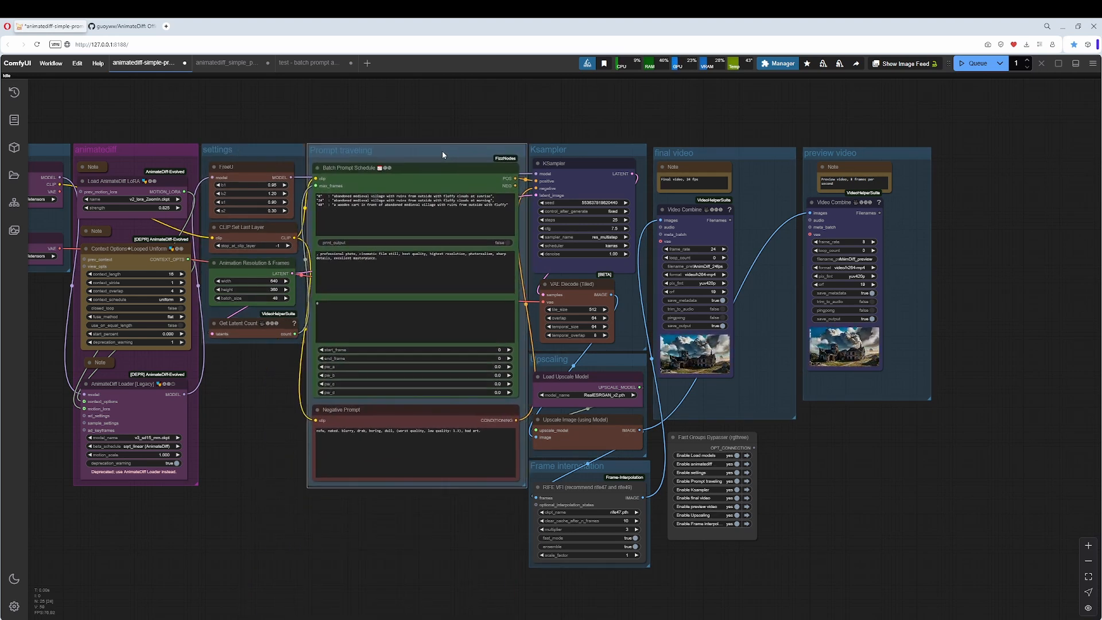
# Add a VAE Decode node to the empty canvas below the preview video group.
pyautogui.moveTo(905, 452); pyautogui.dragTo(779, 424)
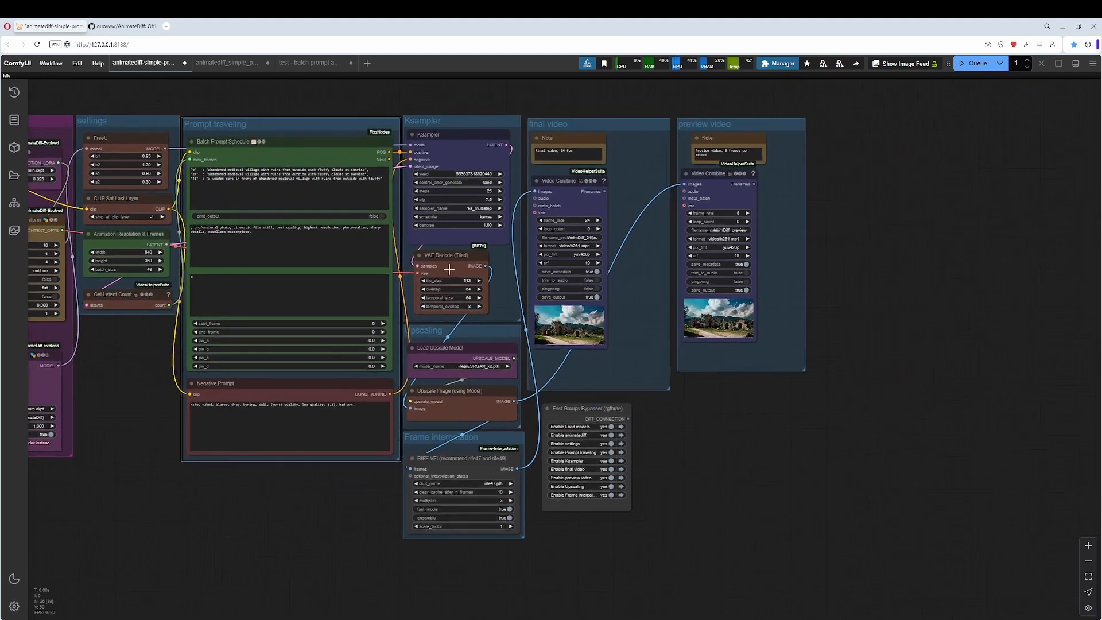
pyautogui.rightClick(705, 428)
pyautogui.click(745, 406)
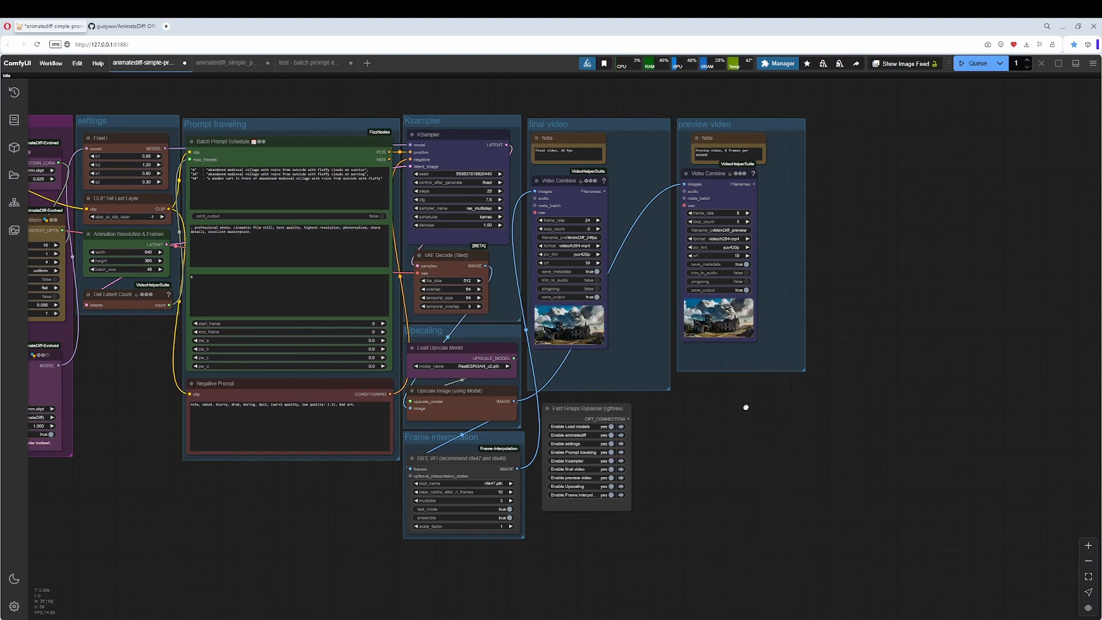
pyautogui.doubleClick(746, 408)
pyautogui.write('vae')
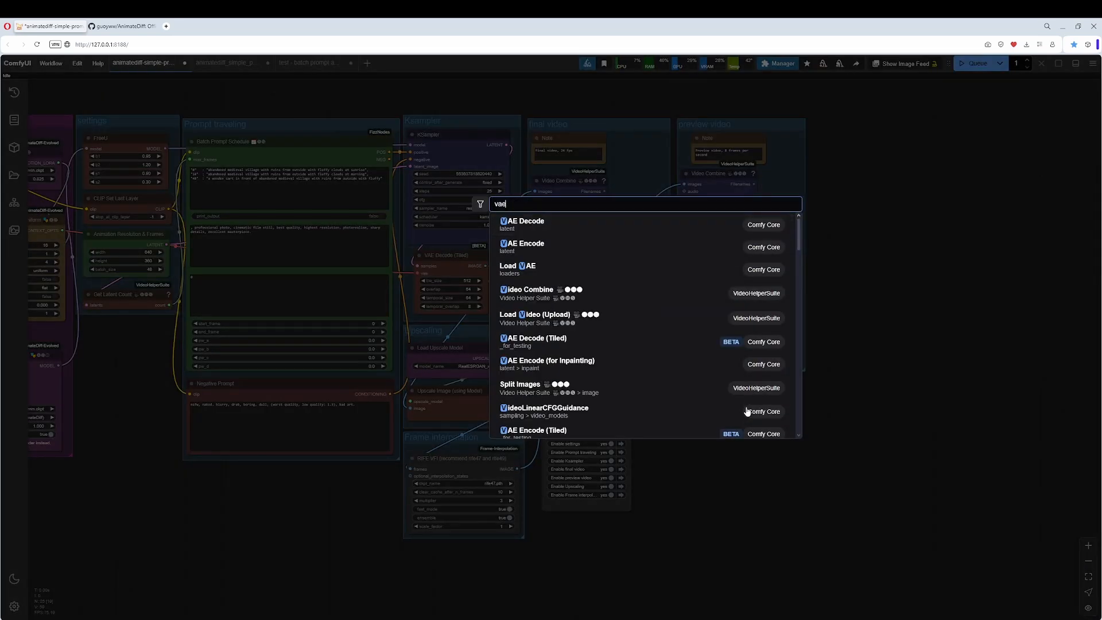
pyautogui.click(537, 221)
pyautogui.moveTo(838, 421); pyautogui.dragTo(698, 421)
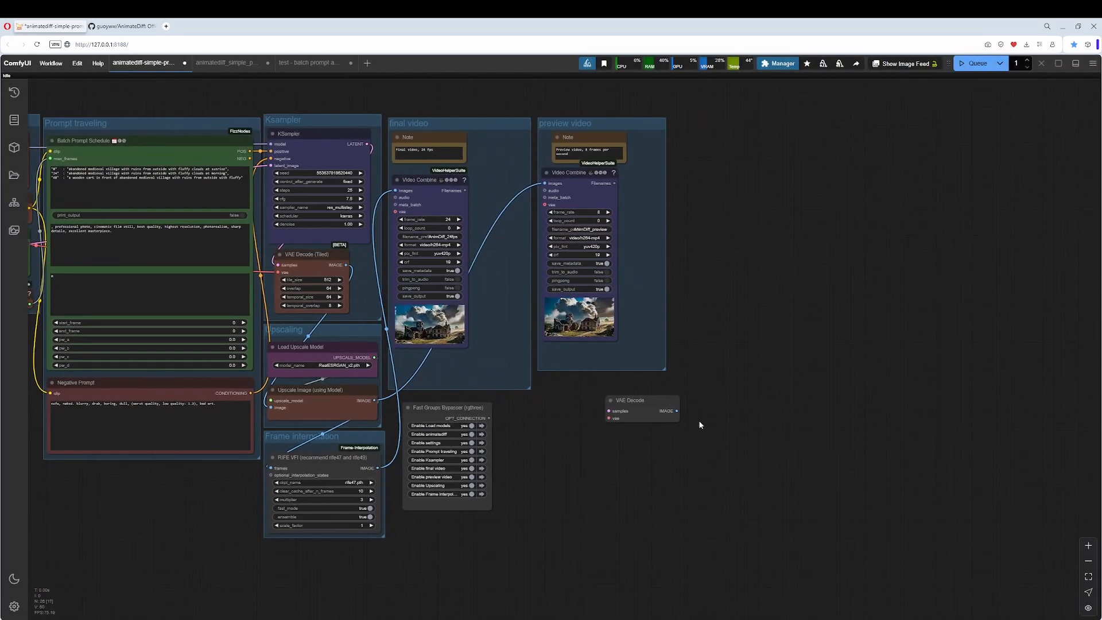
# Color the new VAE Decode node brown.
pyautogui.rightClick(646, 403)
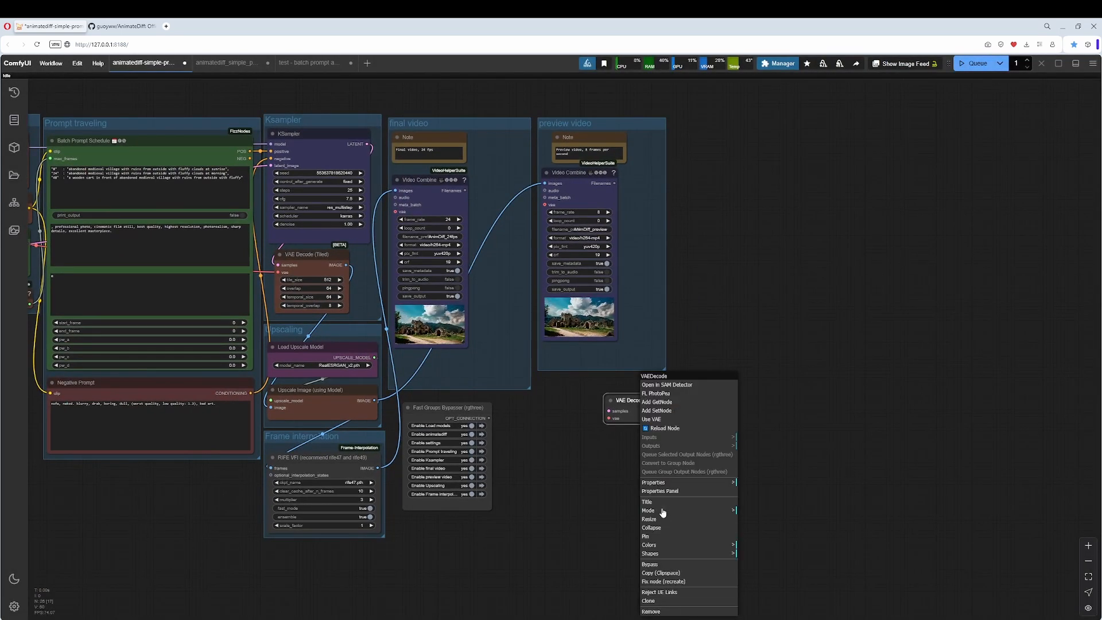
pyautogui.click(652, 545)
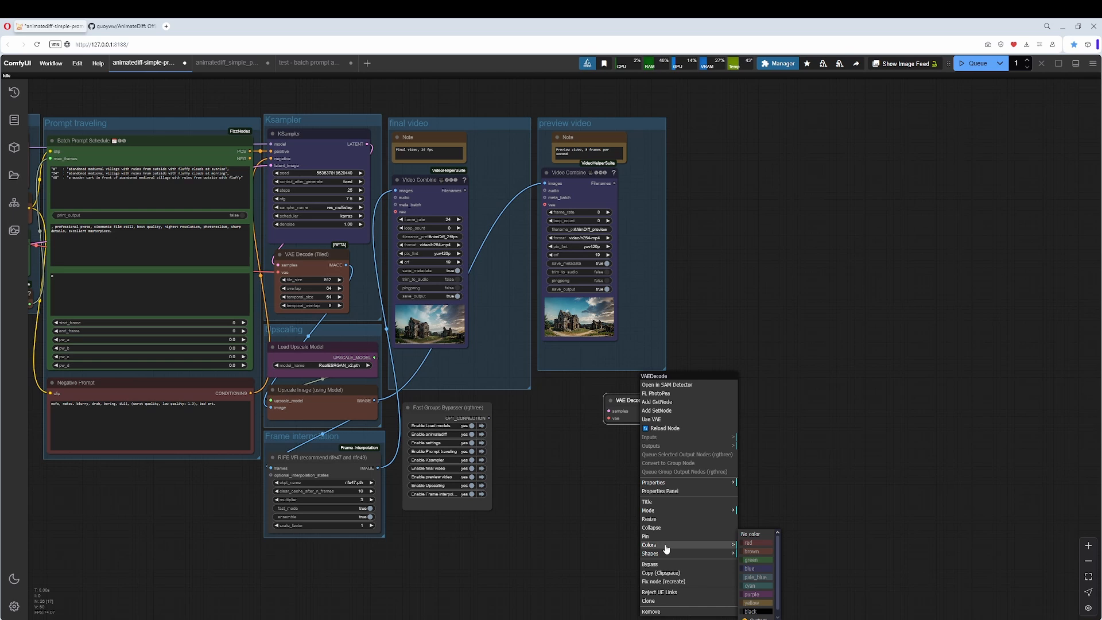
pyautogui.click(751, 552)
# Connect the Load VAE output and KSampler latent to VAE Decode, and its image output to the Upscale Image node.
pyautogui.moveTo(634, 404); pyautogui.dragTo(946, 447)
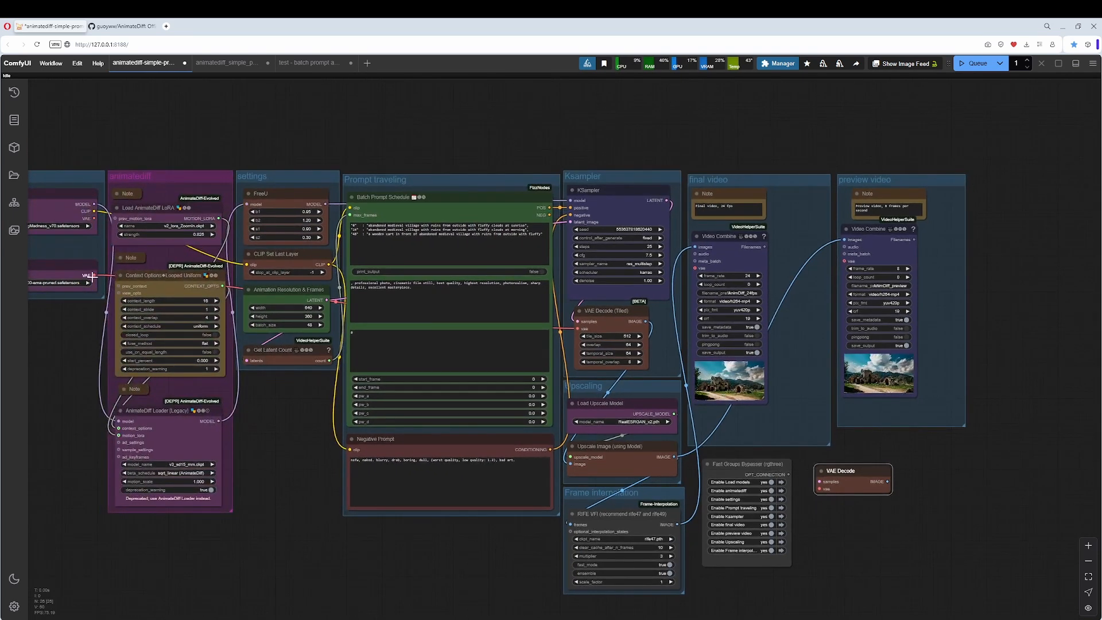
pyautogui.moveTo(344, 413); pyautogui.dragTo(400, 409)
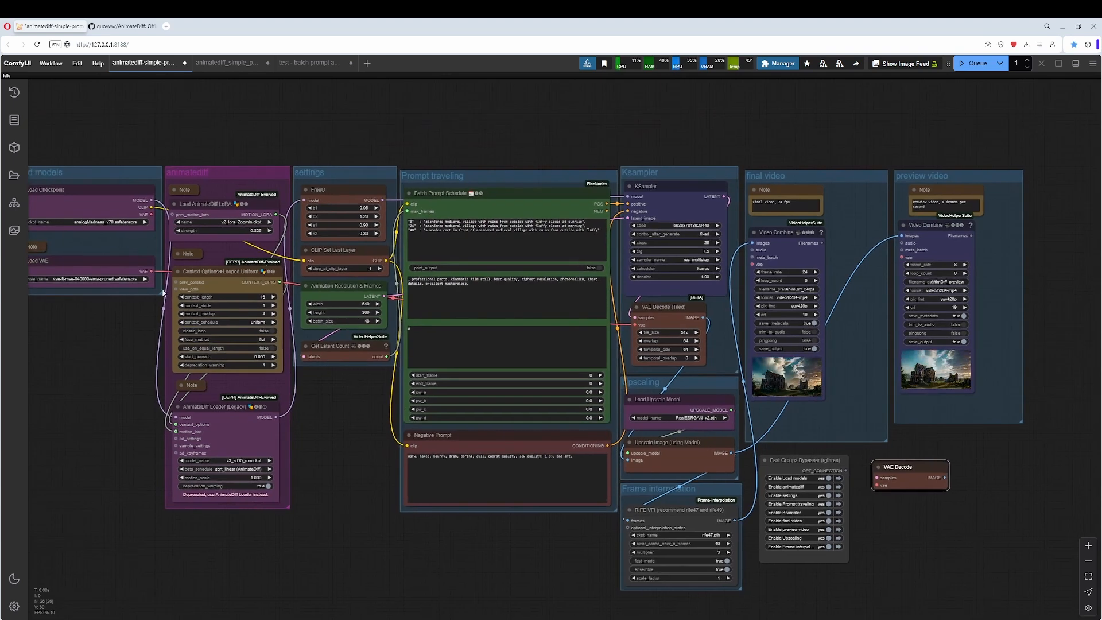
pyautogui.moveTo(151, 271); pyautogui.dragTo(877, 485)
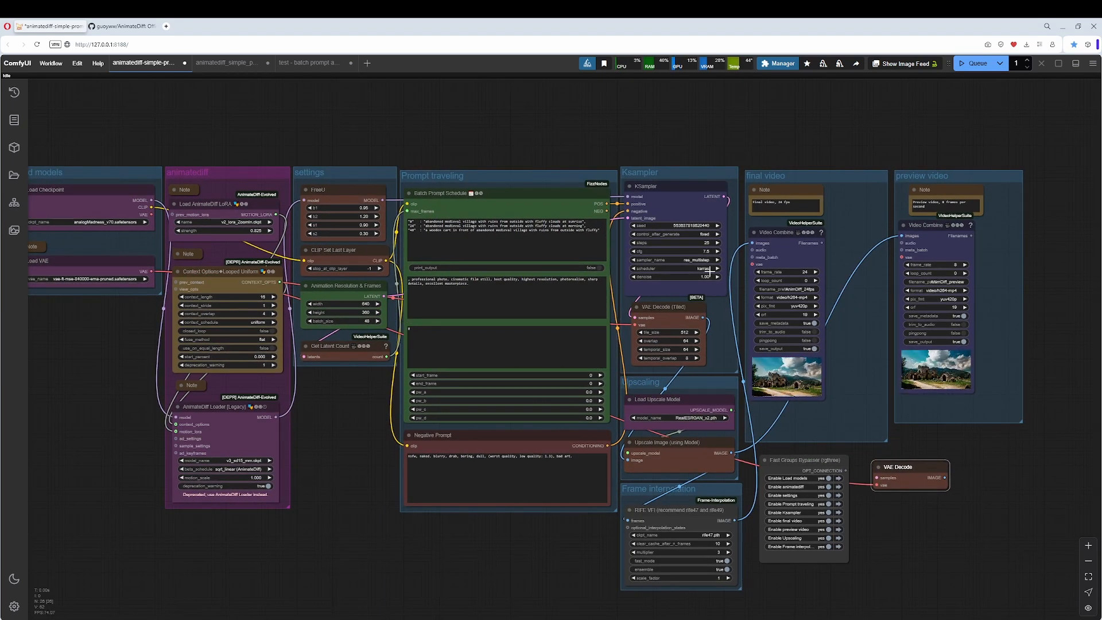
pyautogui.moveTo(724, 196); pyautogui.dragTo(877, 481)
pyautogui.moveTo(969, 441); pyautogui.dragTo(752, 459)
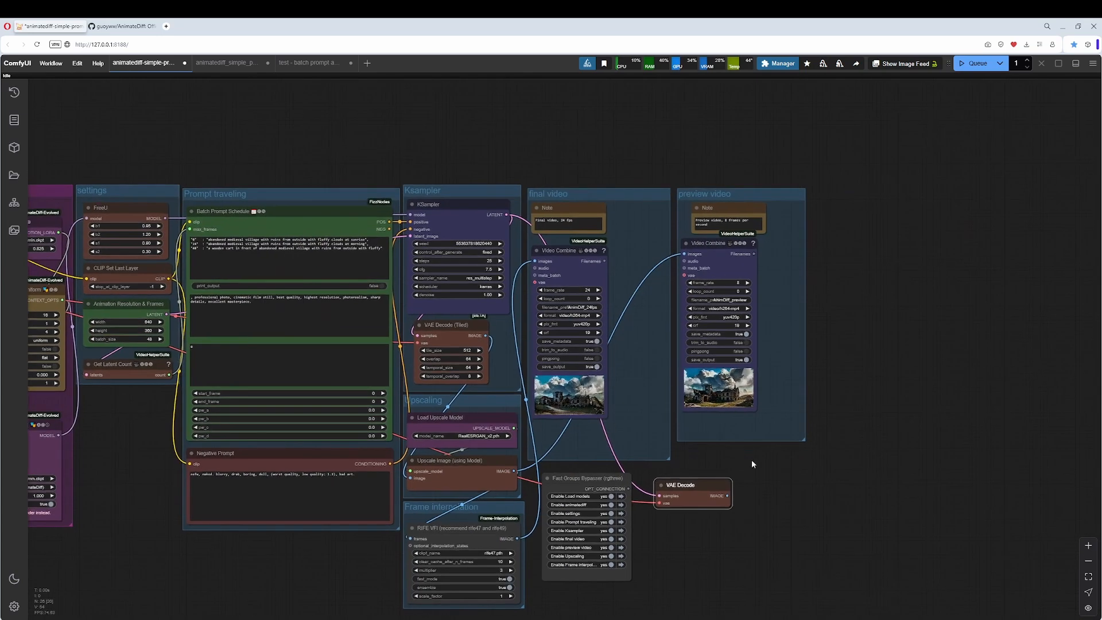
pyautogui.moveTo(727, 495); pyautogui.dragTo(411, 479)
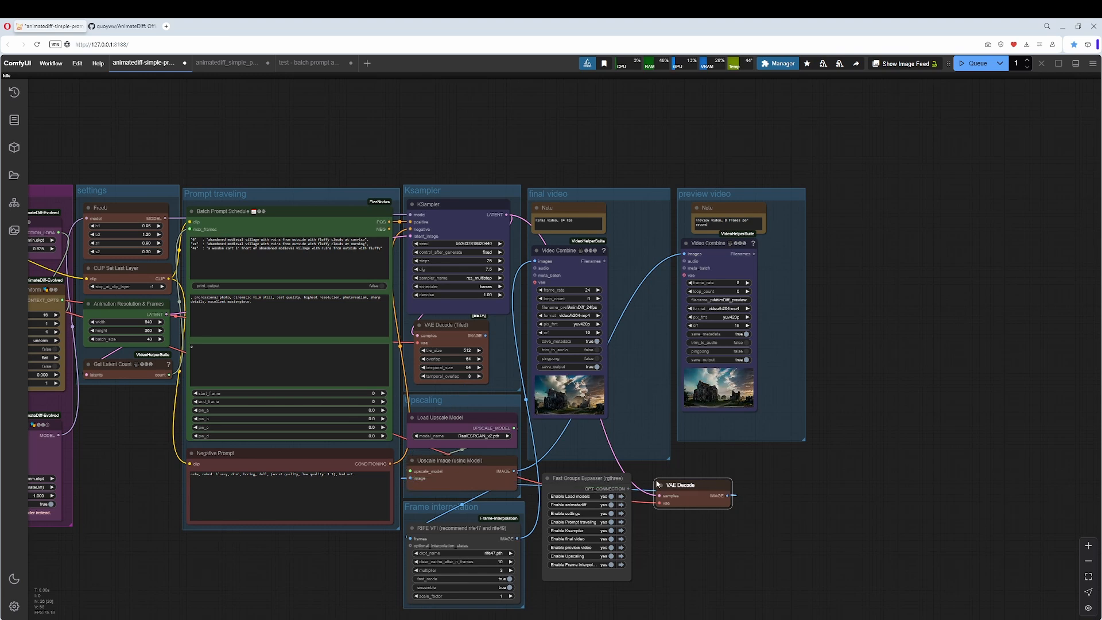
# Delete the VAE Decode (Tiled) node and place the VAE Decode node in its spot inside the Ksampler group.
pyautogui.click(447, 329)
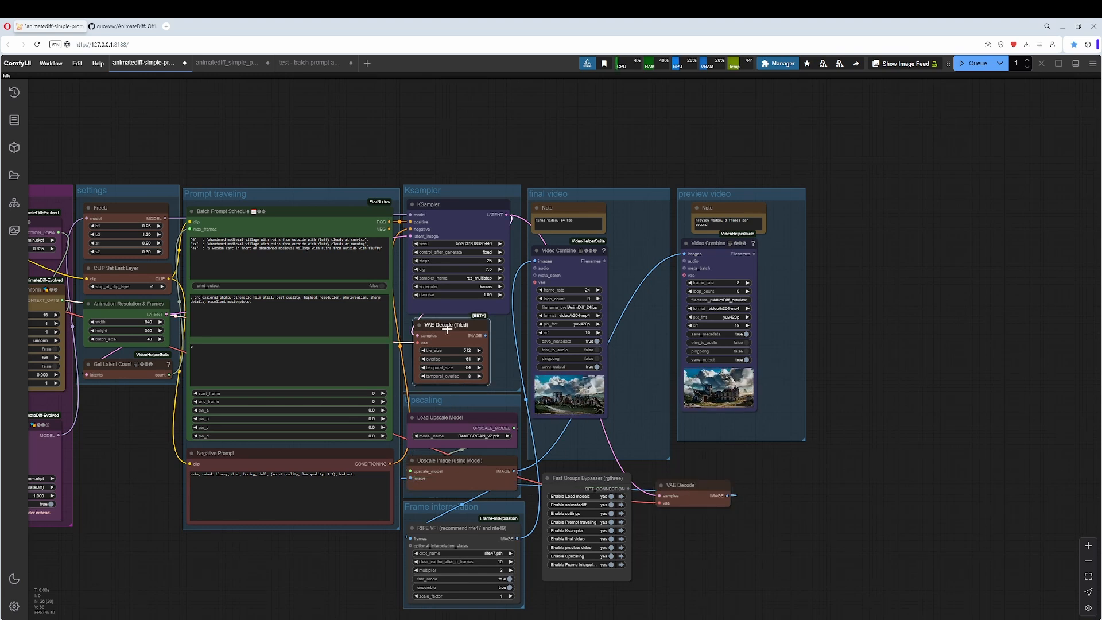
pyautogui.press('Delete')
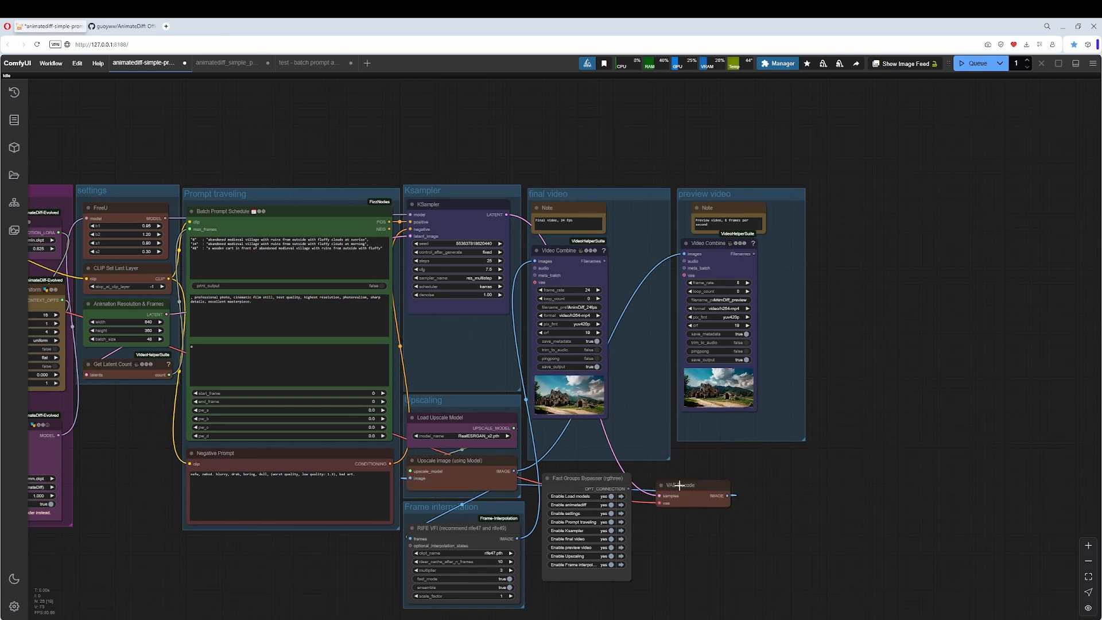
pyautogui.moveTo(682, 486); pyautogui.dragTo(435, 325)
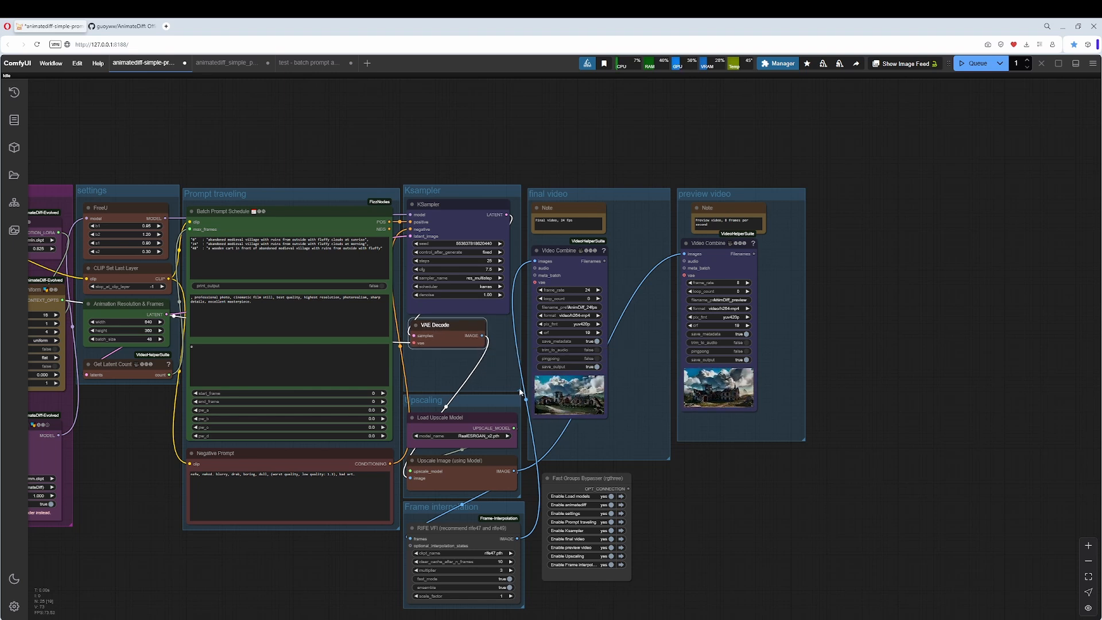
# Shorten the Ksampler group to fit its nodes and move the Upscaling and Frame interpolation groups up to close the gap.
pyautogui.moveTo(524, 394); pyautogui.dragTo(514, 350)
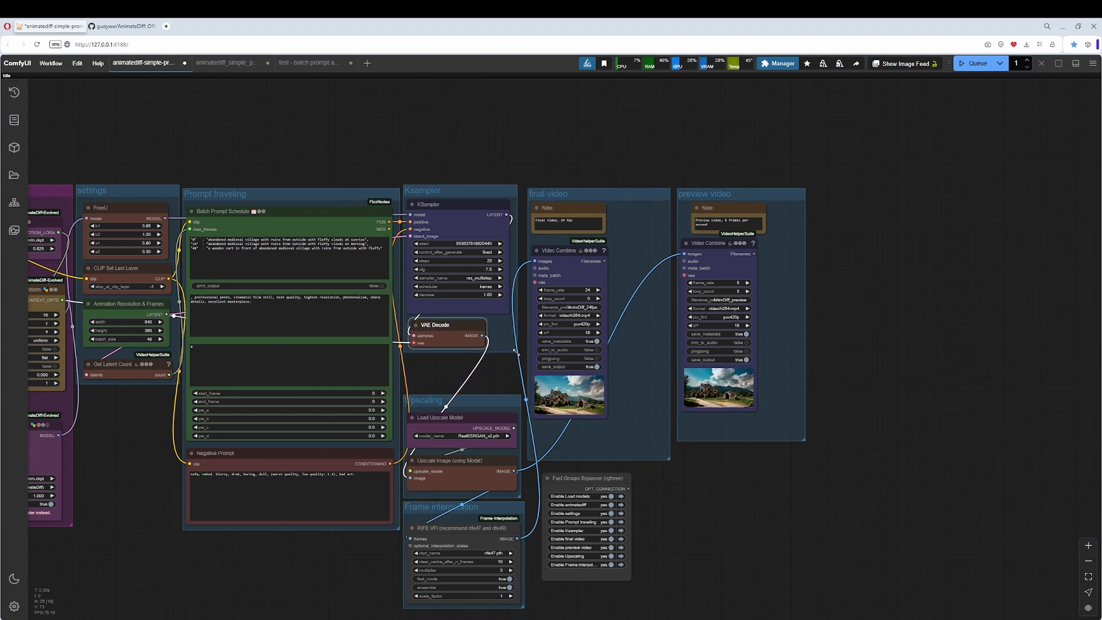
pyautogui.moveTo(494, 399); pyautogui.dragTo(494, 360)
pyautogui.moveTo(477, 514); pyautogui.dragTo(476, 475)
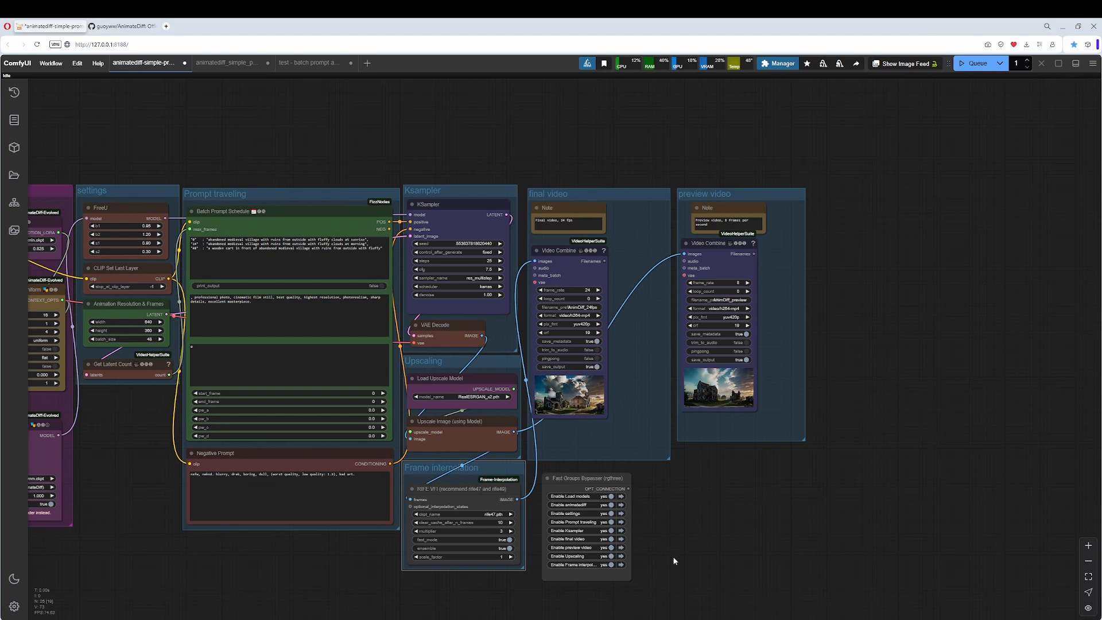
# Bypass the Upscaling and Frame interpolation groups through the Fast Groups Bypasser node.
pyautogui.moveTo(675, 561); pyautogui.dragTo(631, 463)
pyautogui.scroll(2, 597, 467)
pyautogui.click(564, 472)
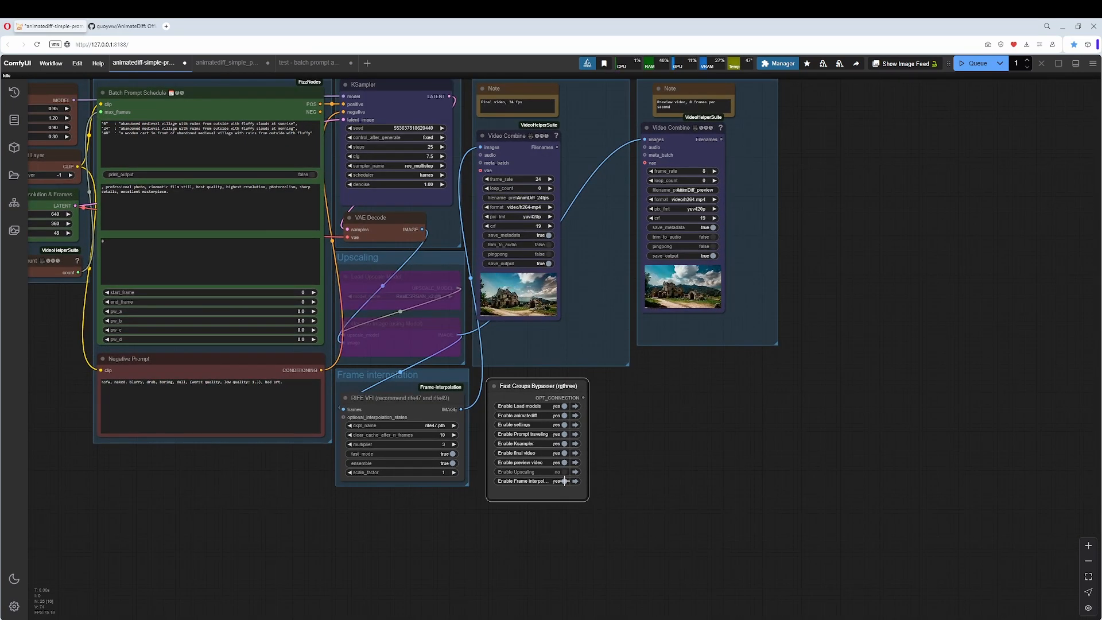
pyautogui.click(564, 481)
# Move the final video group out past the preview video group and place preview video beside Ksampler.
pyautogui.moveTo(600, 394); pyautogui.dragTo(630, 475)
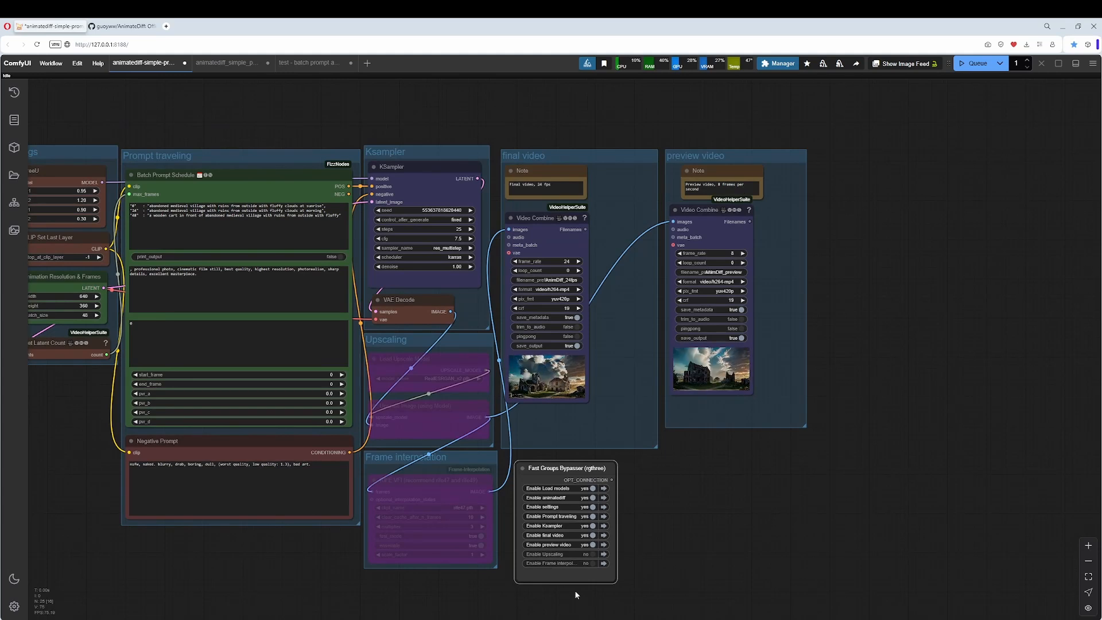
pyautogui.moveTo(642, 154); pyautogui.dragTo(1008, 158)
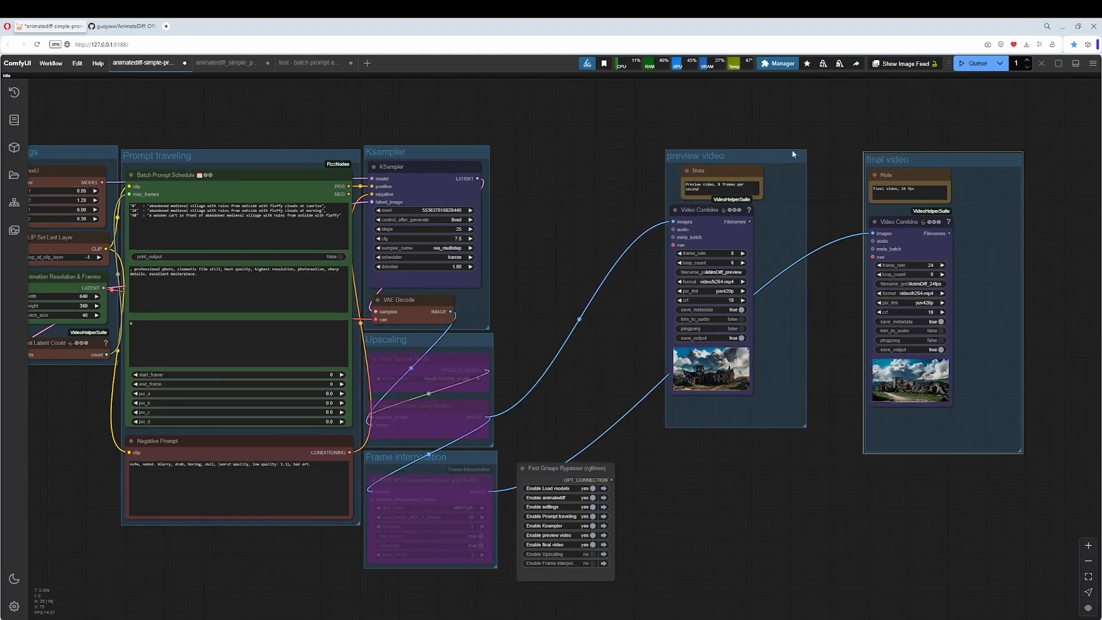
pyautogui.moveTo(771, 161); pyautogui.dragTo(621, 159)
pyautogui.moveTo(615, 159); pyautogui.dragTo(616, 161)
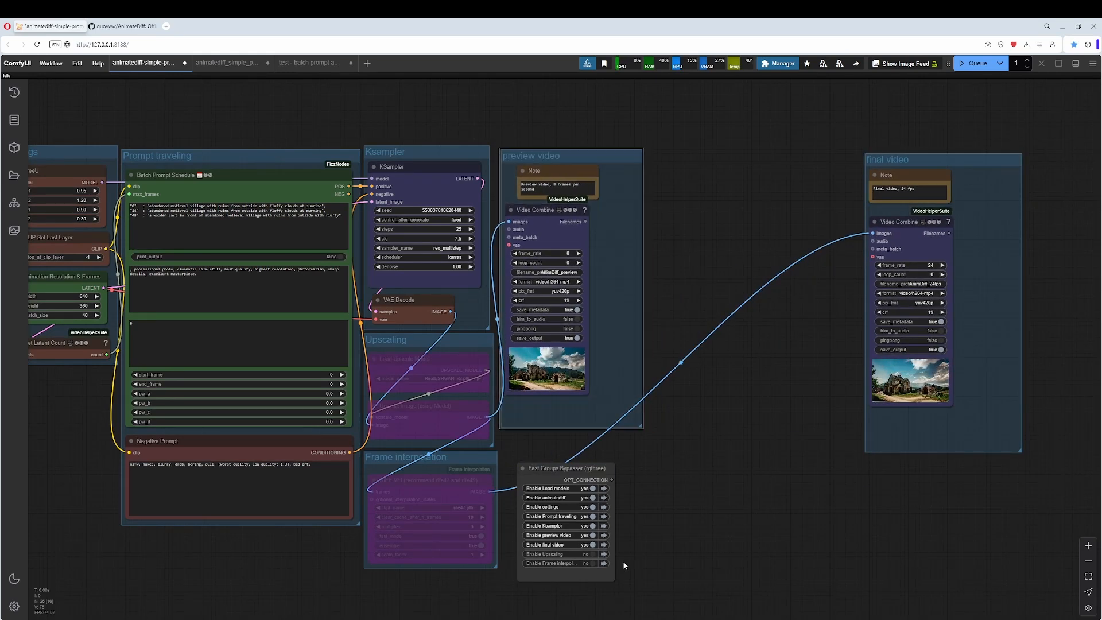
# Bypass the final video group and nudge the Ksampler group slightly away from Prompt traveling.
pyautogui.click(593, 545)
pyautogui.moveTo(746, 361); pyautogui.dragTo(769, 368)
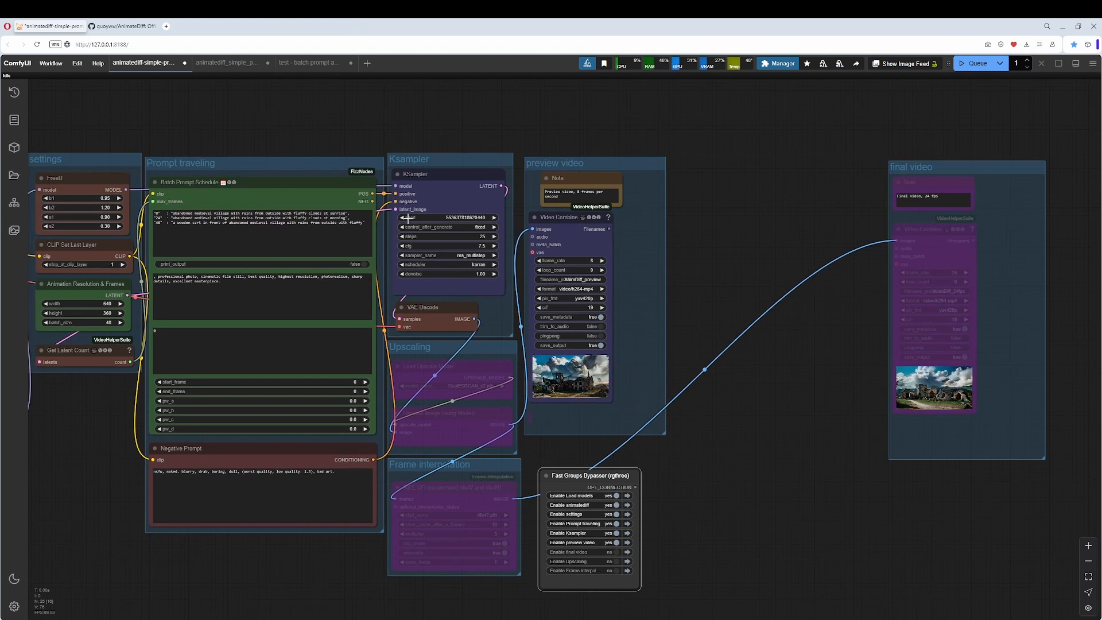
pyautogui.moveTo(433, 161); pyautogui.dragTo(438, 164)
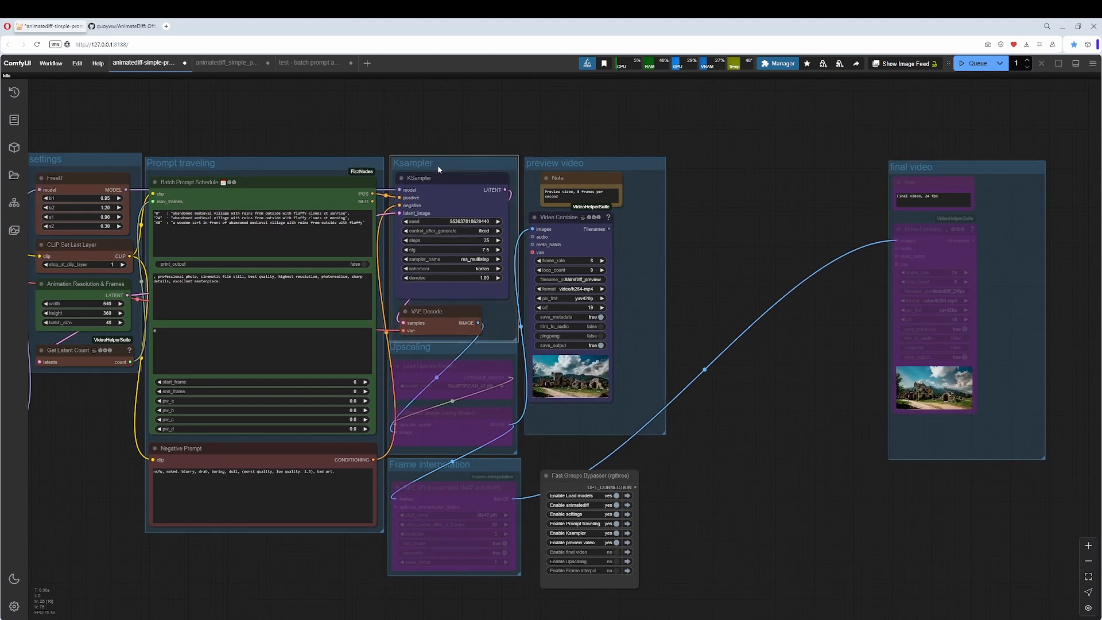
pyautogui.click(595, 164)
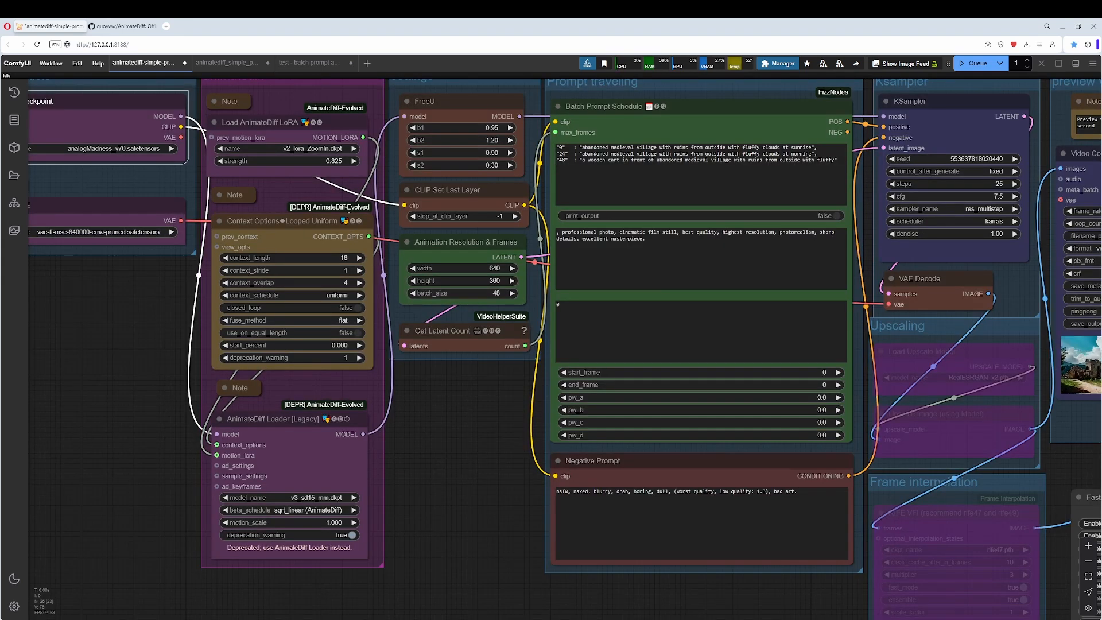
# Examine the checkpoint and VAE chosen in the Load models group and how these nodes connect to the animatediff group.
pyautogui.moveTo(134, 282); pyautogui.dragTo(281, 339)
pyautogui.click(200, 136)
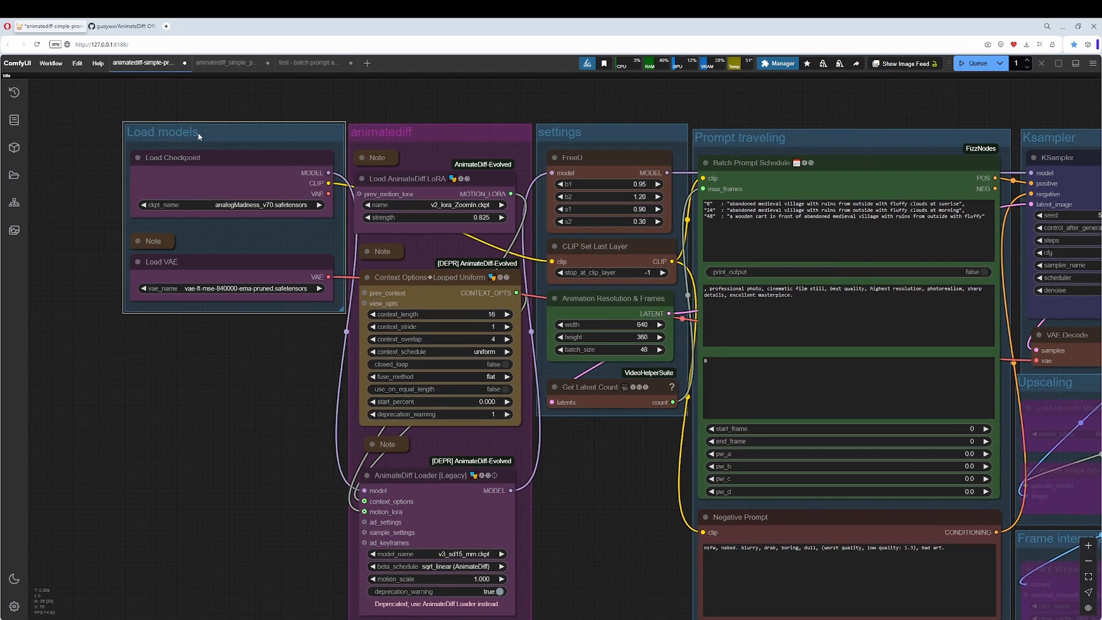
pyautogui.click(225, 172)
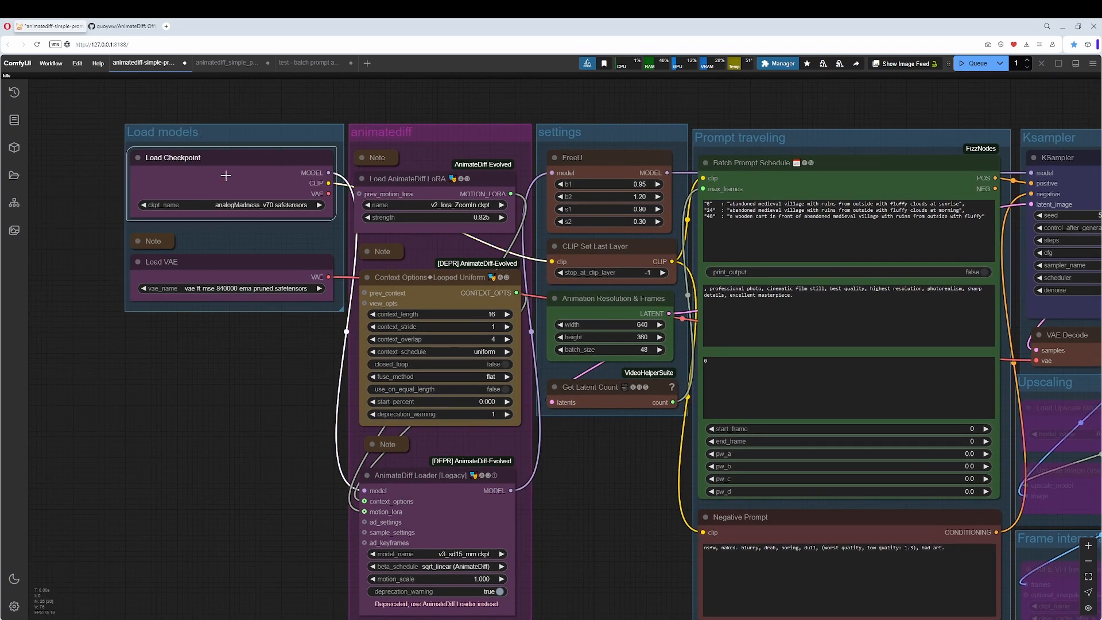
pyautogui.click(233, 268)
pyautogui.moveTo(253, 373); pyautogui.dragTo(224, 396)
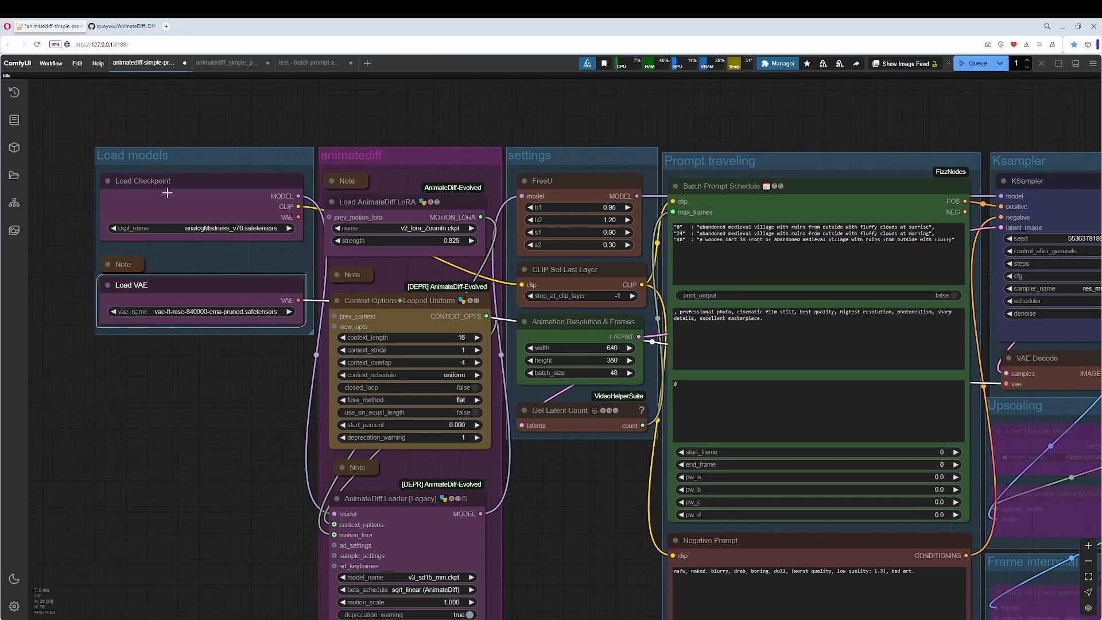
pyautogui.click(205, 201)
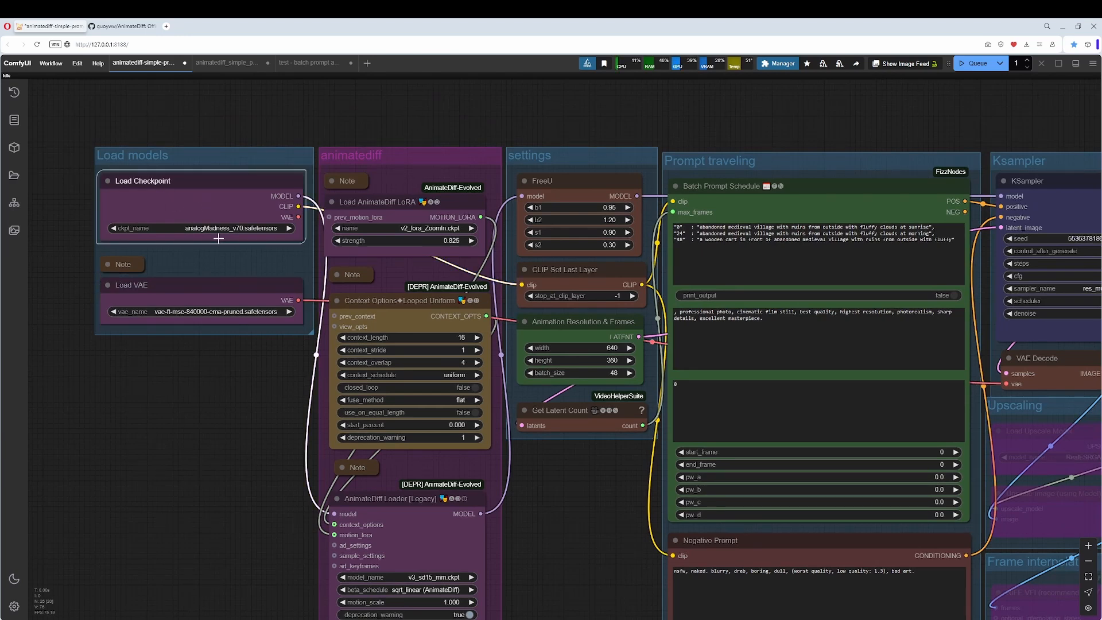
pyautogui.moveTo(232, 253); pyautogui.dragTo(136, 274)
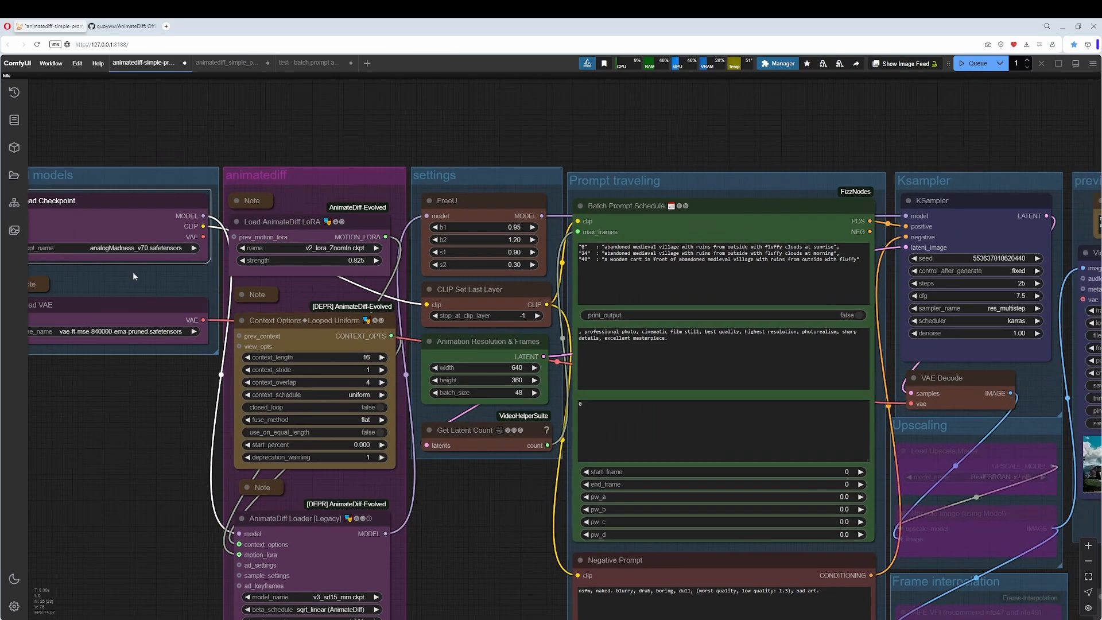
pyautogui.click(151, 312)
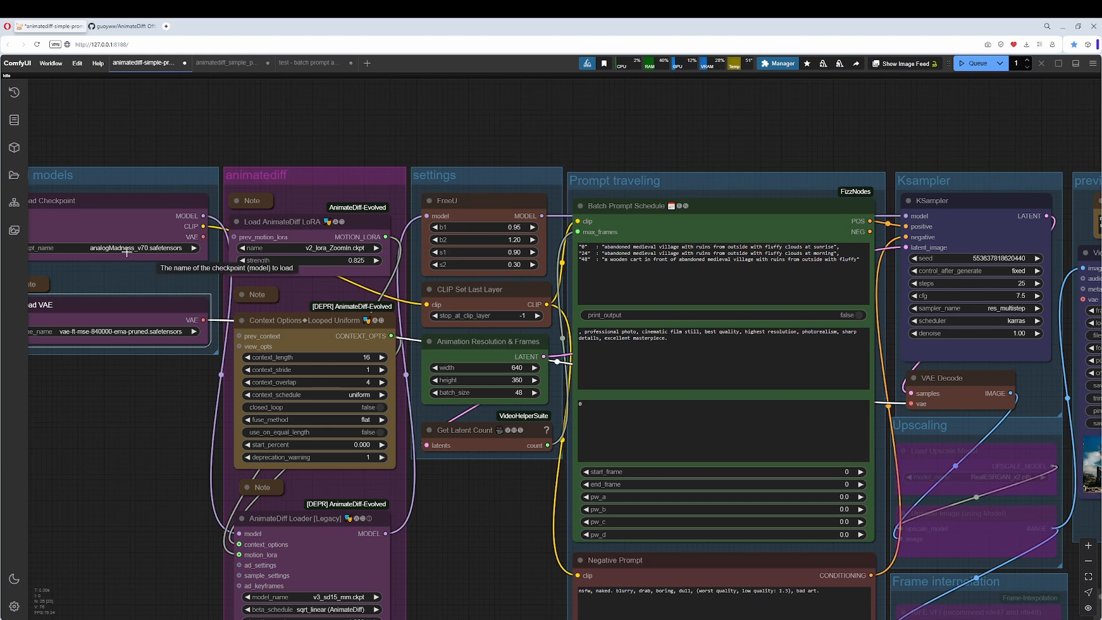
pyautogui.moveTo(378, 489); pyautogui.dragTo(290, 355)
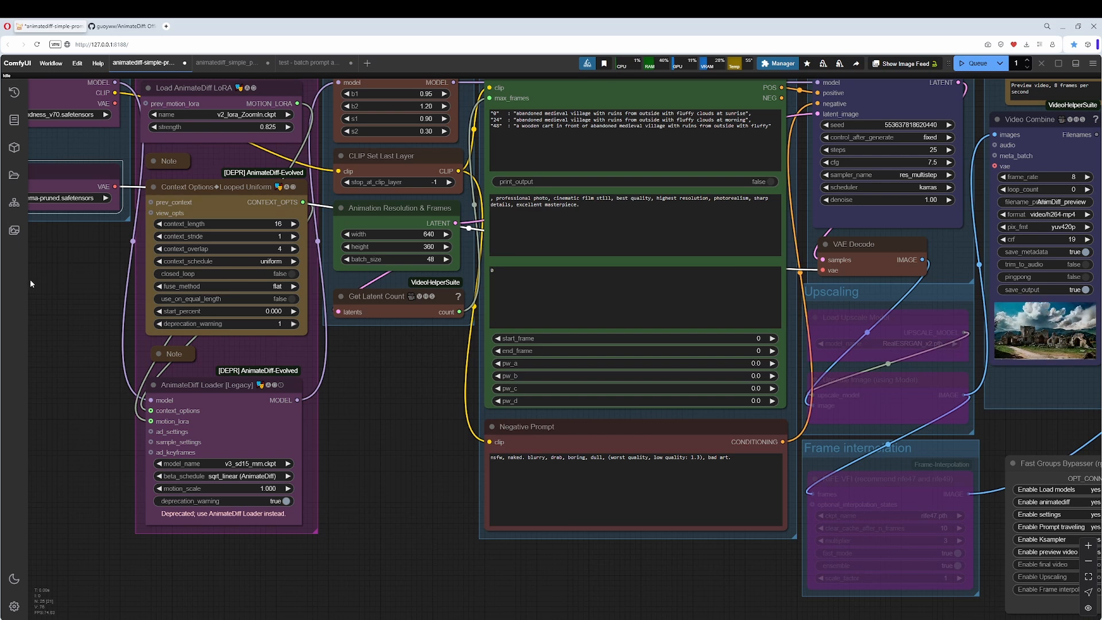
pyautogui.moveTo(31, 284); pyautogui.dragTo(217, 365)
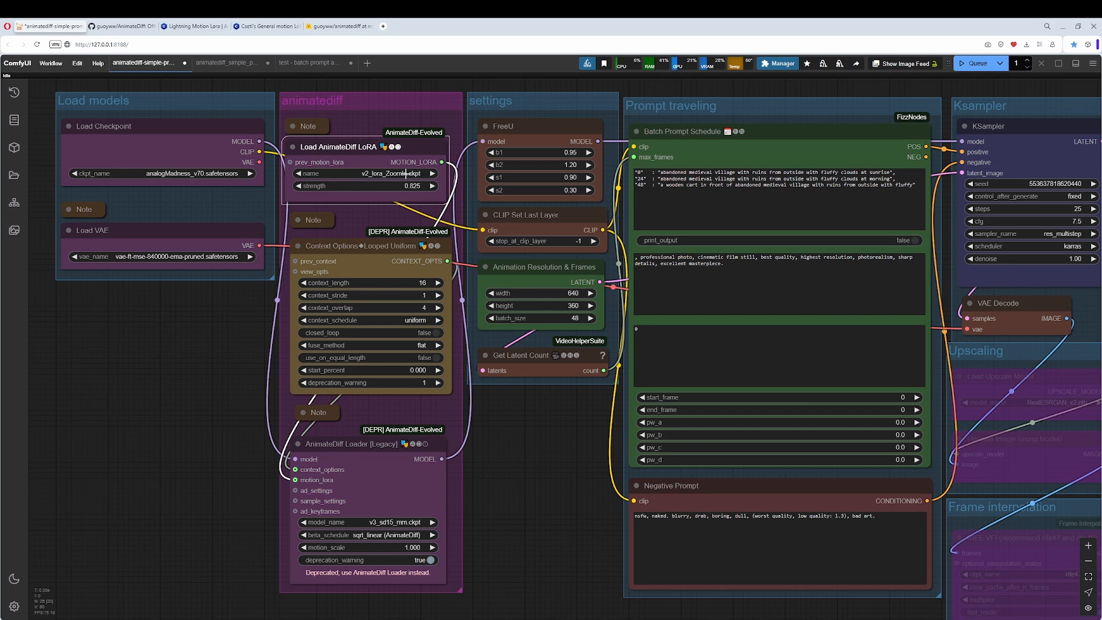
# Review the available motion LoRAs in Load AnimateDiff LoRA and read the collapsed note above it.
pyautogui.click(406, 173)
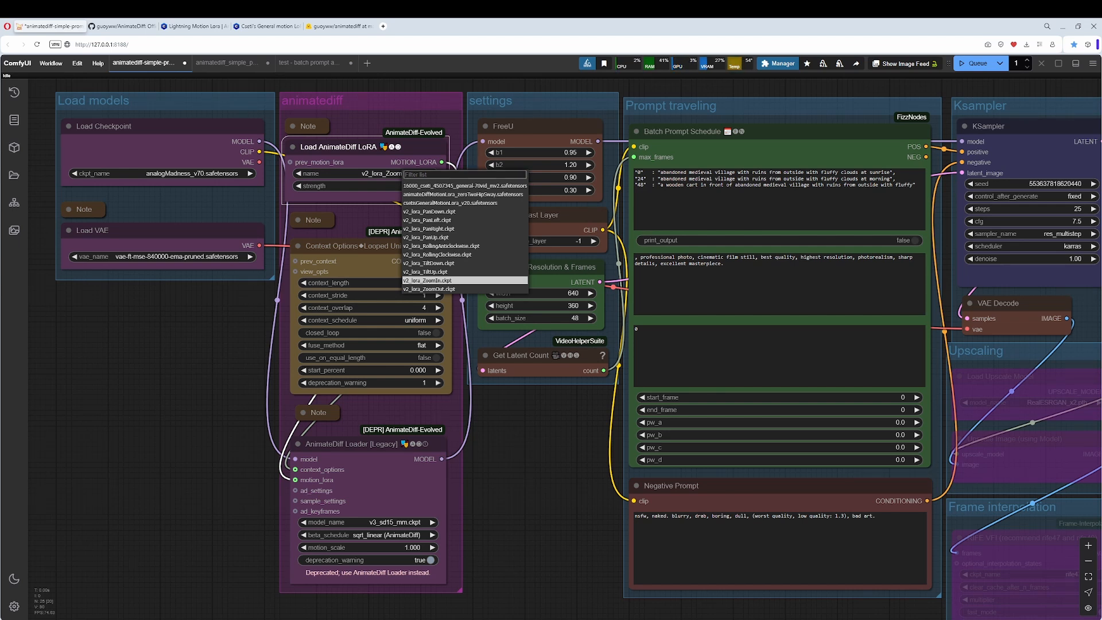
pyautogui.click(294, 128)
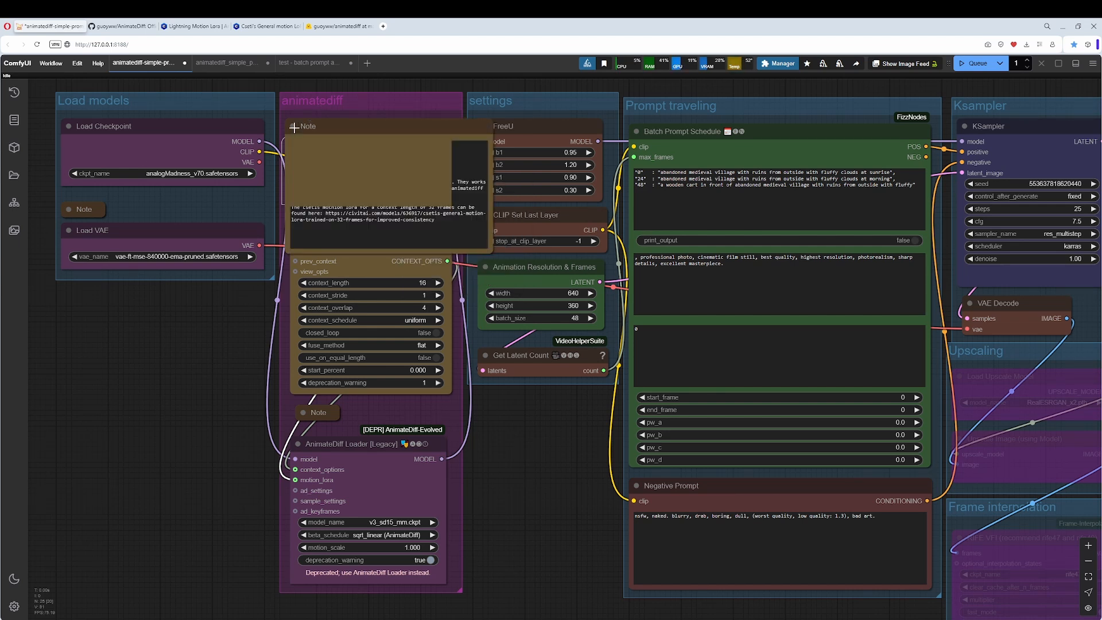
pyautogui.click(417, 129)
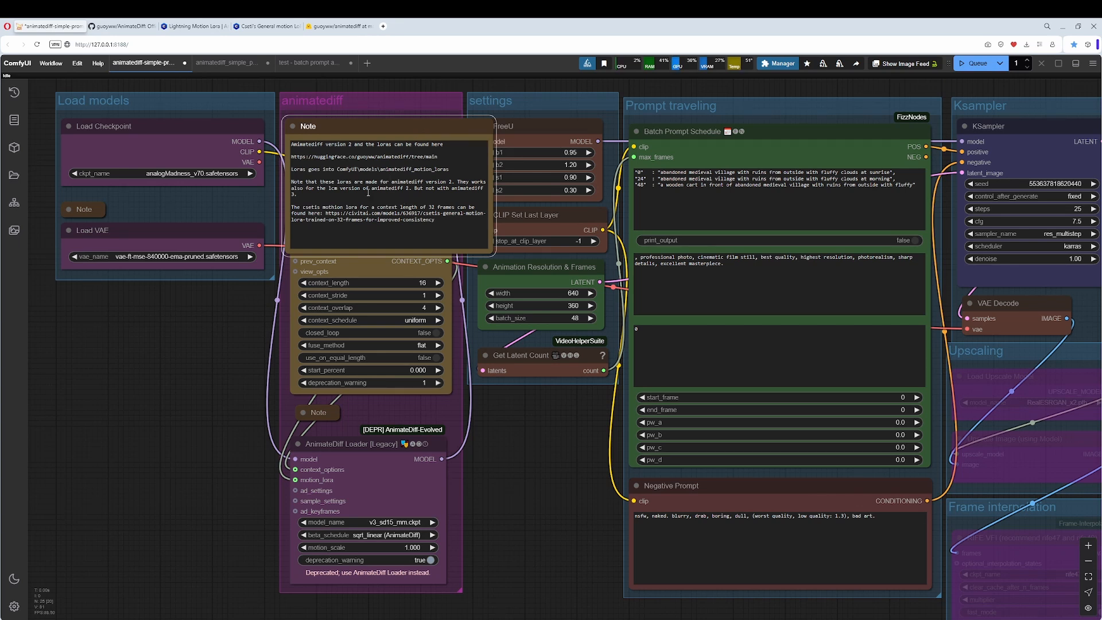
pyautogui.click(292, 126)
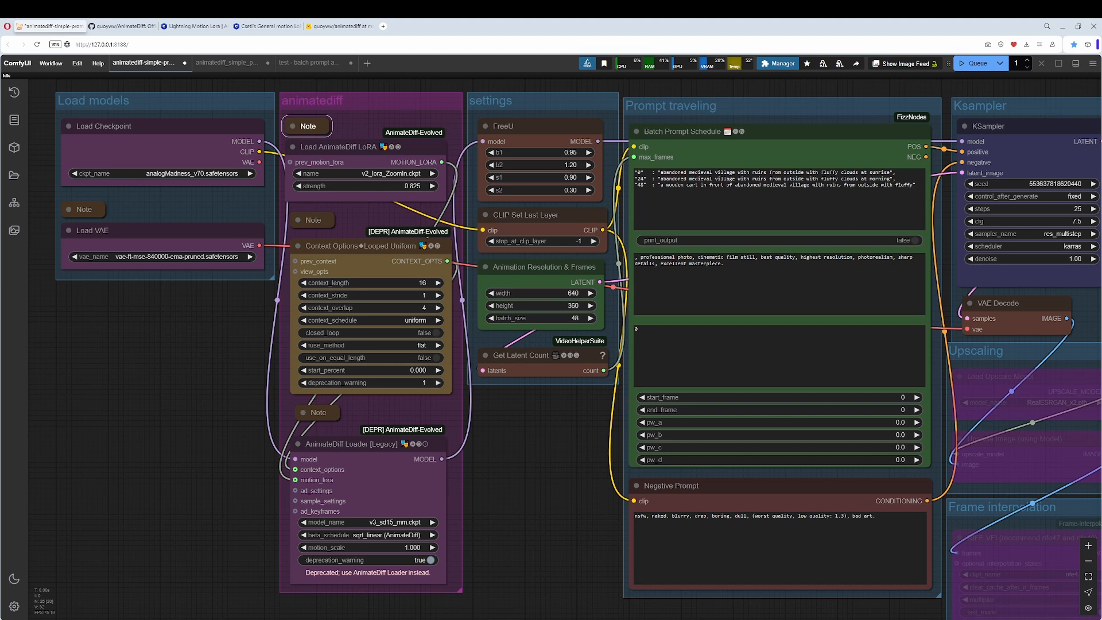
# Set context_length to 32 in the Context Options Looped Uniform node.
pyautogui.click(361, 245)
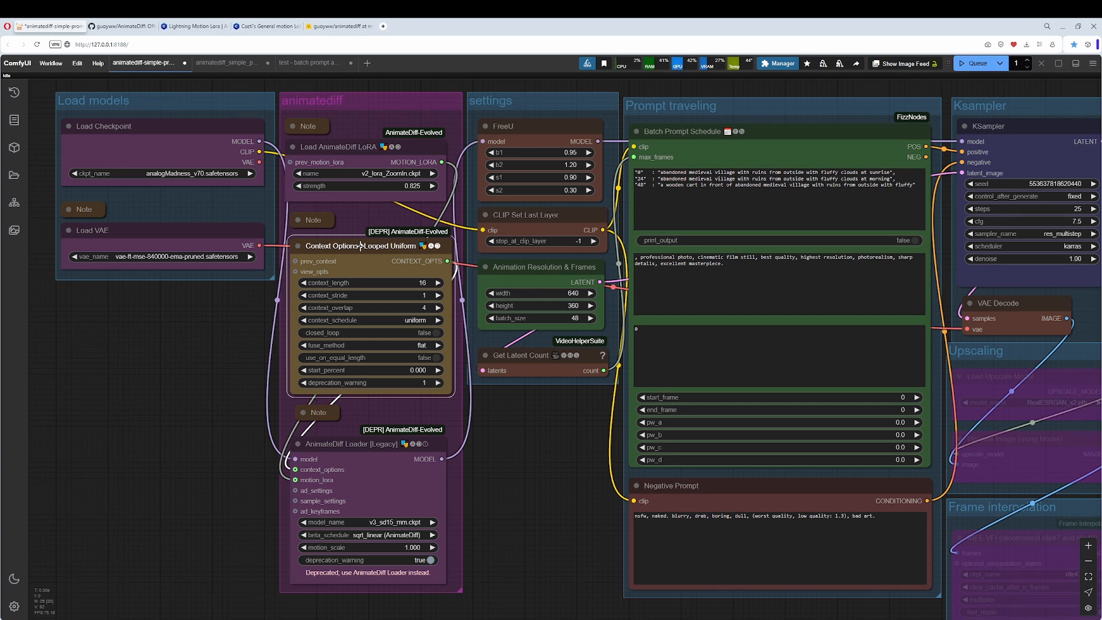
pyautogui.click(352, 283)
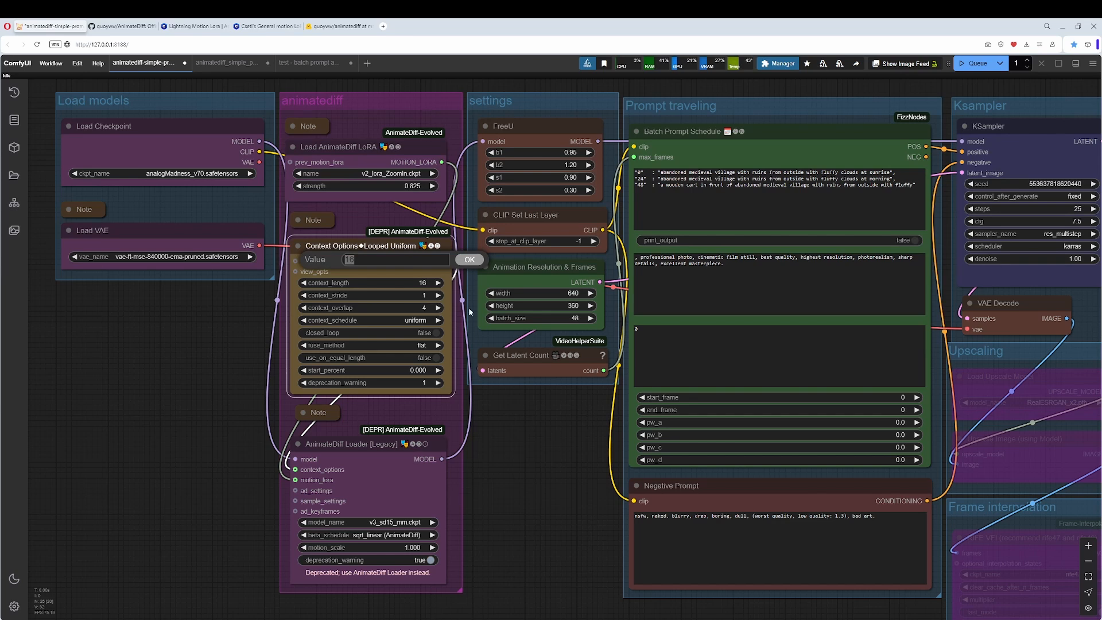
pyautogui.moveTo(362, 262); pyautogui.dragTo(337, 261)
pyautogui.write('32')
pyautogui.press('Return')
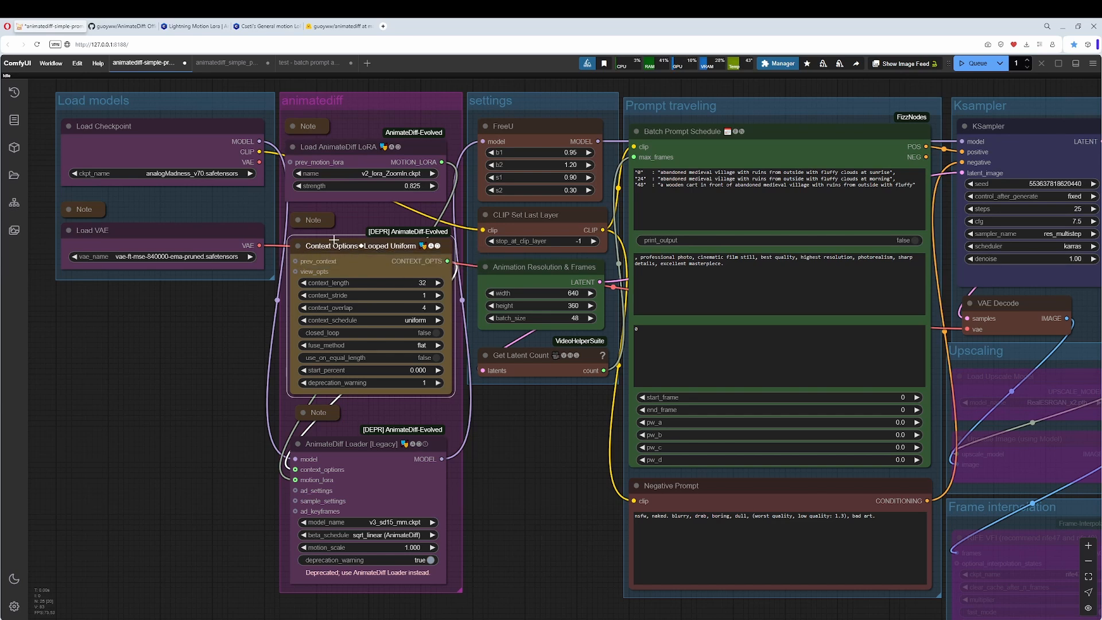
# Move the Load AnimateDiff LoRA node out below the Load models group and choose csetisGeneralMotionLora_v20.safetensors as its LoRA.
pyautogui.moveTo(383, 150); pyautogui.dragTo(174, 332)
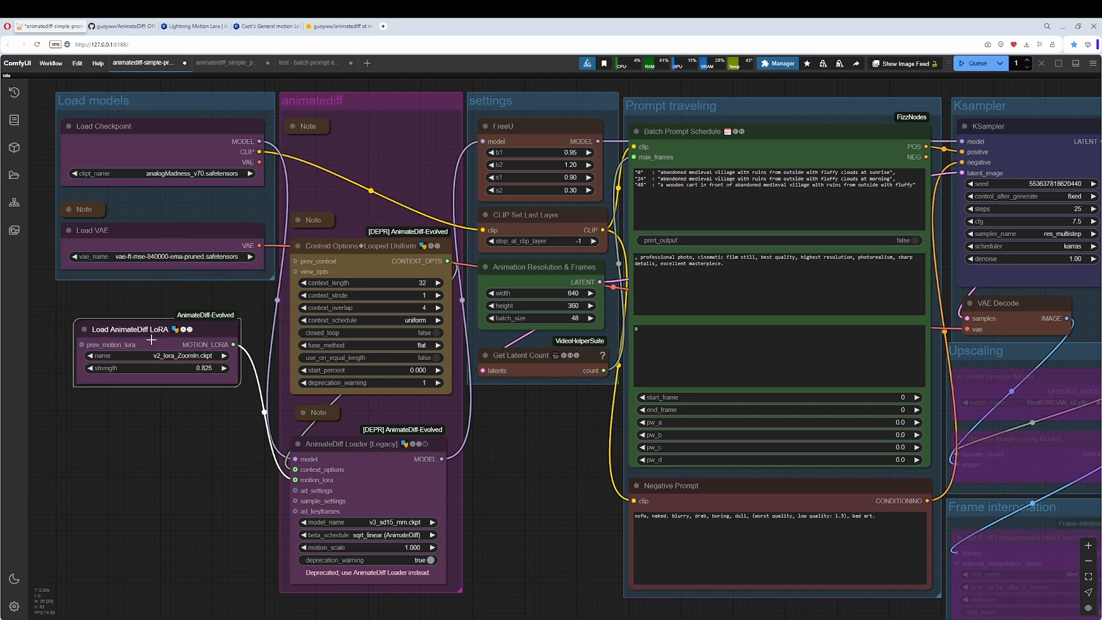
pyautogui.click(183, 356)
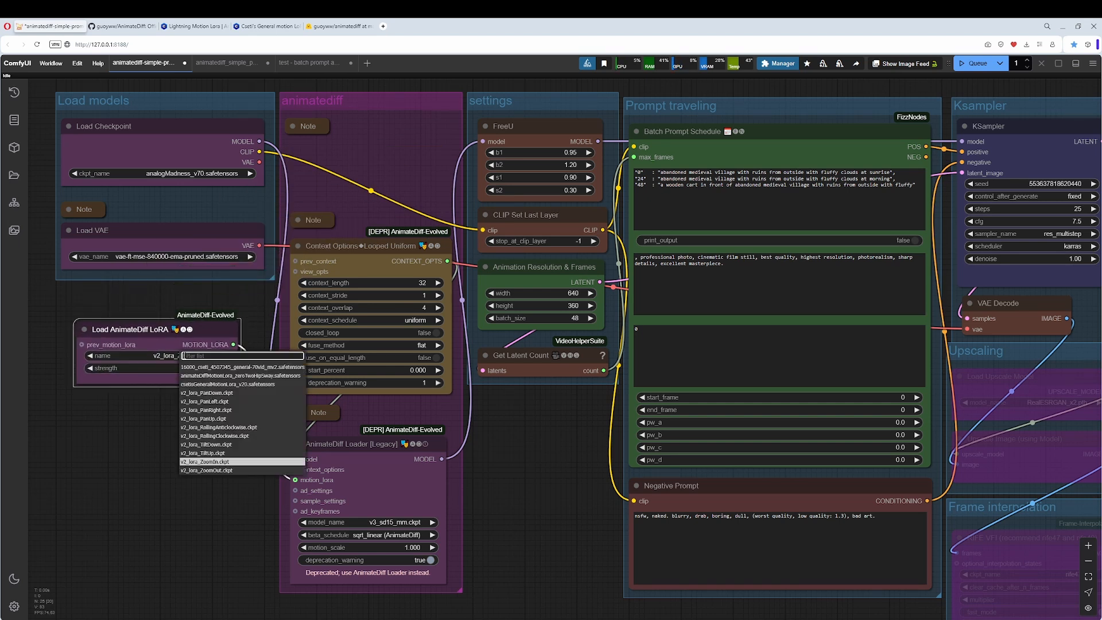
pyautogui.click(232, 385)
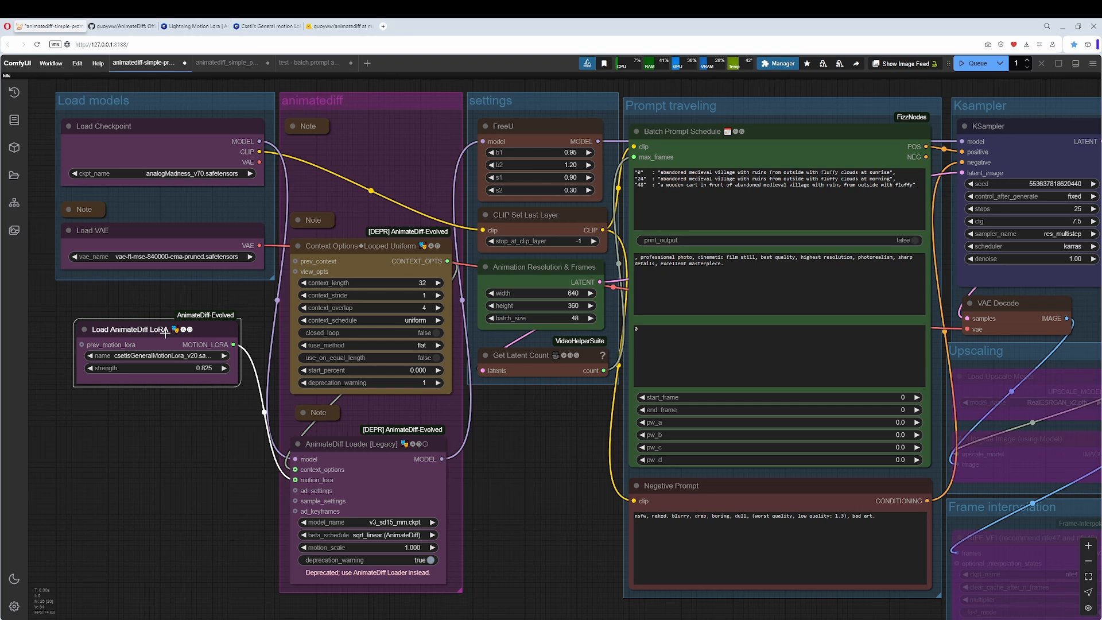
# Duplicate the Load AnimateDiff LoRA node beside the original and chain the copy's MOTION_LORA output into the original's prev_motion_lora input.
pyautogui.moveTo(167, 450); pyautogui.dragTo(349, 462)
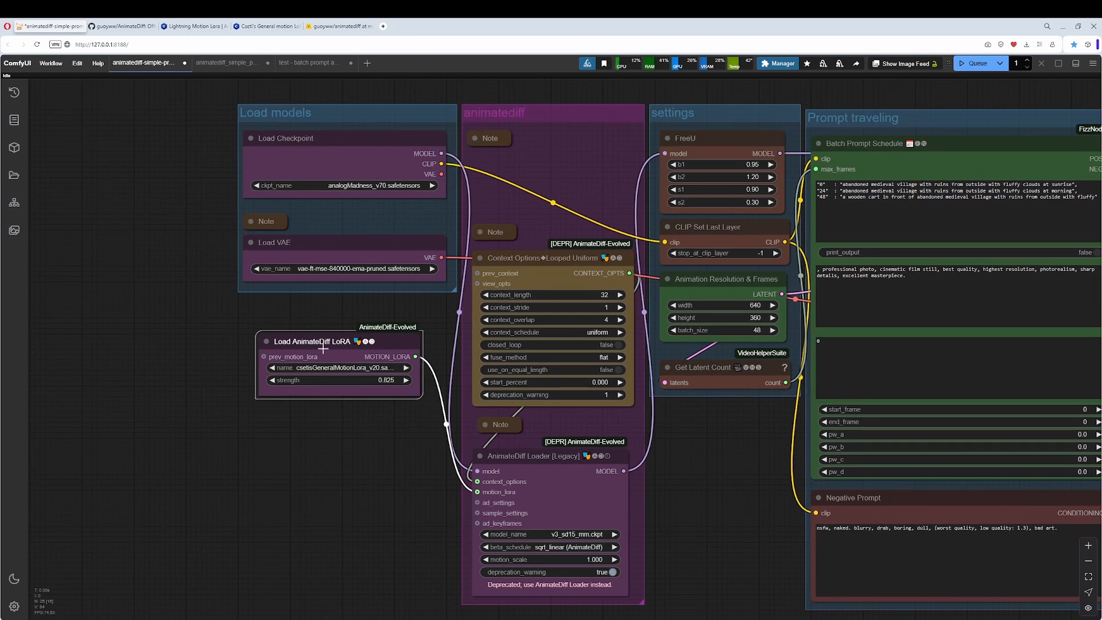
pyautogui.keyDown('alt'); pyautogui.moveTo(323, 349); pyautogui.dragTo(114, 349); pyautogui.keyUp('alt')
pyautogui.moveTo(184, 427); pyautogui.dragTo(217, 424)
pyautogui.moveTo(240, 354); pyautogui.dragTo(302, 356)
pyautogui.moveTo(423, 455); pyautogui.dragTo(384, 438)
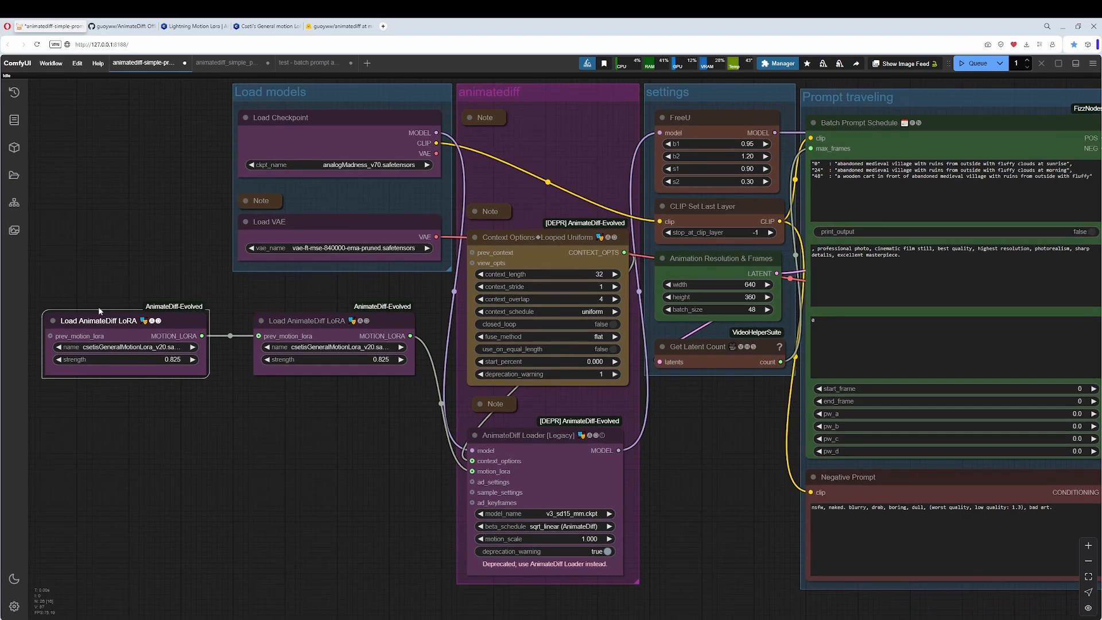
# Choose v2_lora_PanRight.ckpt in the Load AnimateDiff LoRA node connected to the AnimateDiff Loader.
pyautogui.click(341, 348)
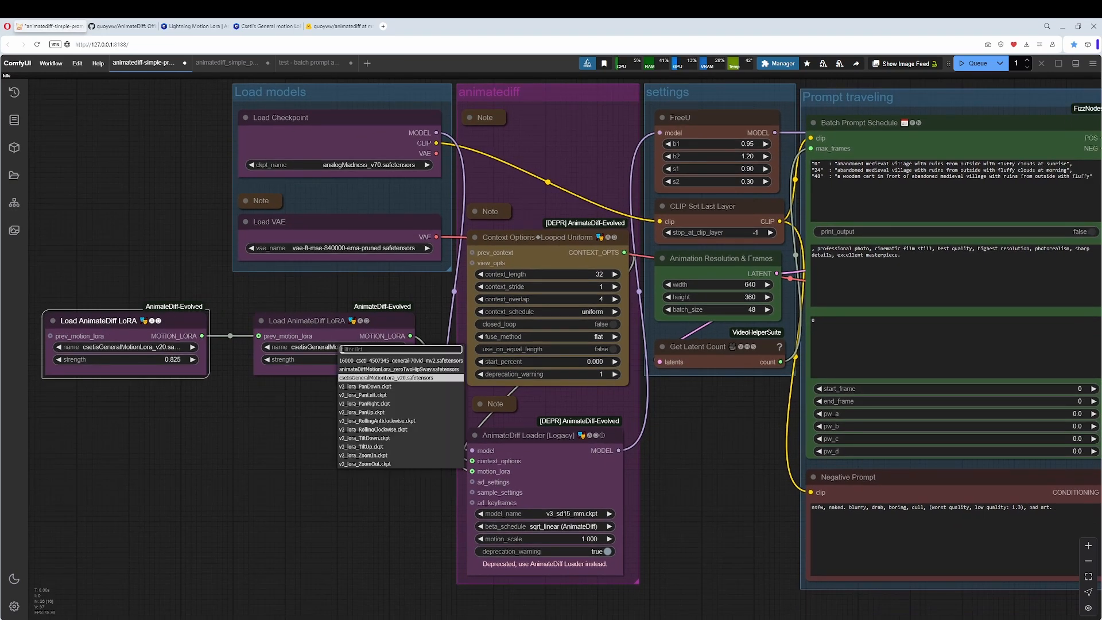
pyautogui.click(383, 405)
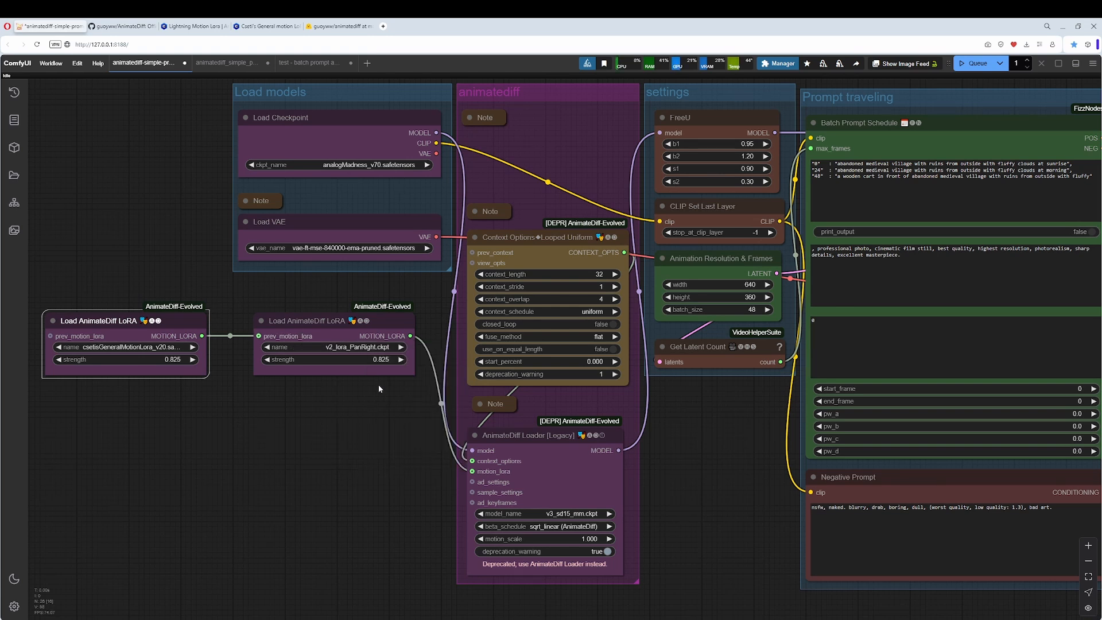
pyautogui.scroll(1, 352, 397)
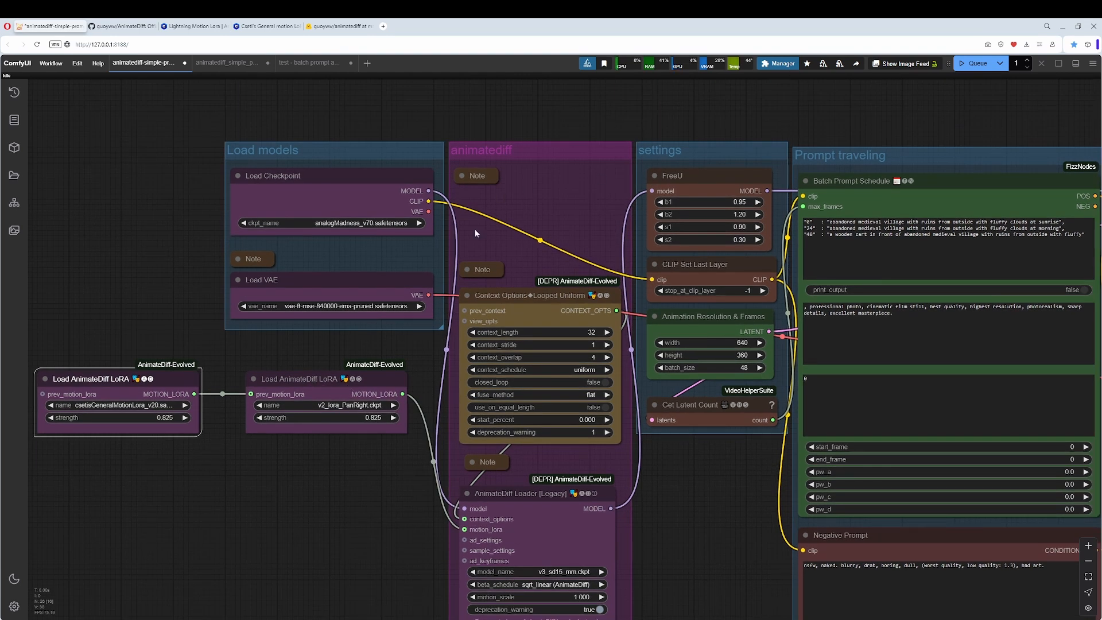
# Switch the connected LoRA node to v2_lora_ZoomIn.ckpt, return it to the animatediff group, and delete the extra Load AnimateDiff LoRA node.
pyautogui.click(321, 404)
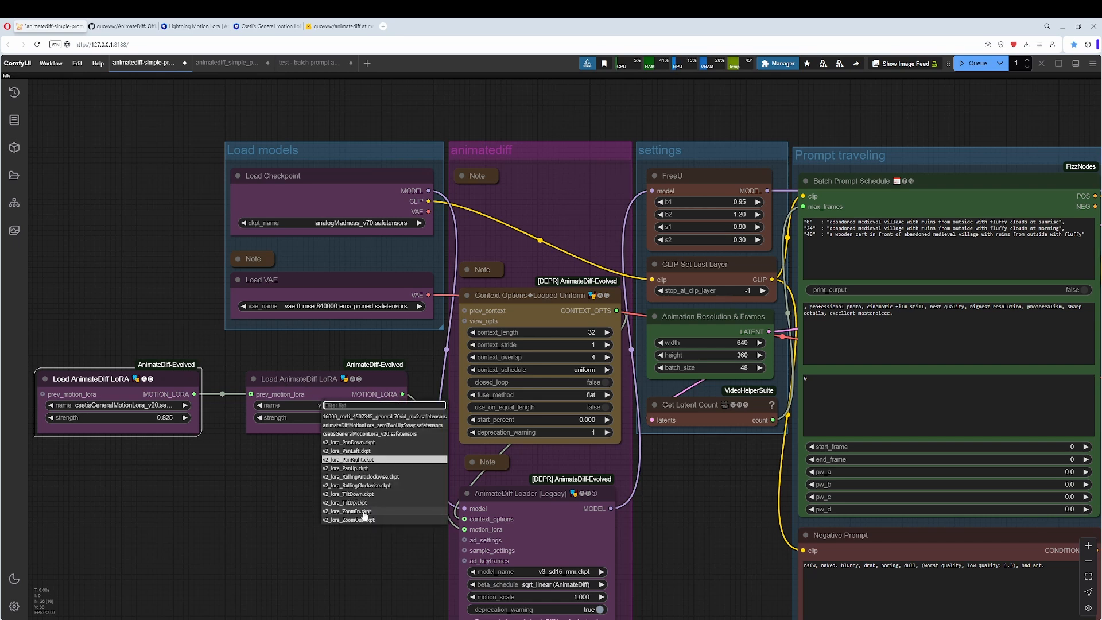
pyautogui.click(347, 511)
pyautogui.moveTo(305, 384); pyautogui.dragTo(519, 201)
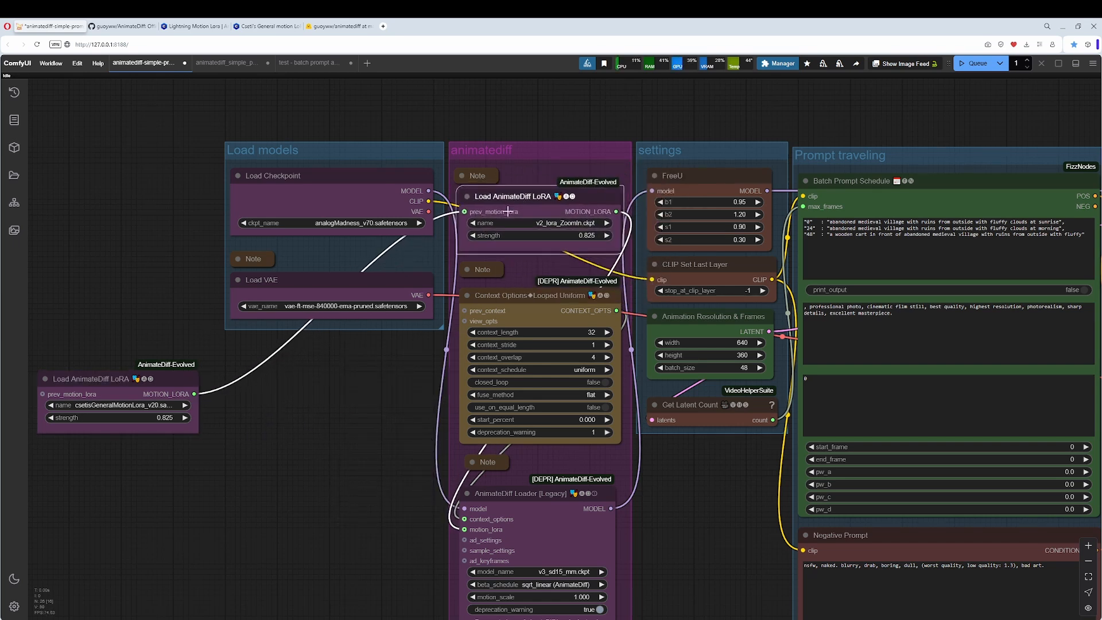
pyautogui.click(156, 373)
pyautogui.press('Delete')
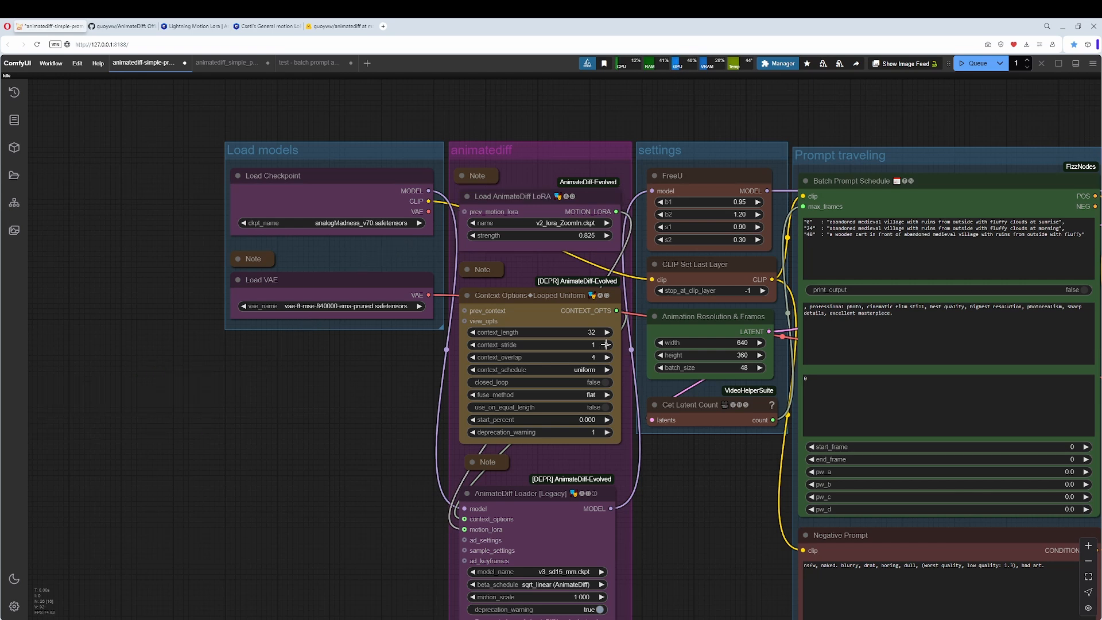
# Set context_length to 16 in the Context Options Looped Uniform node and read the collapsed note above it.
pyautogui.click(592, 333)
pyautogui.write('16')
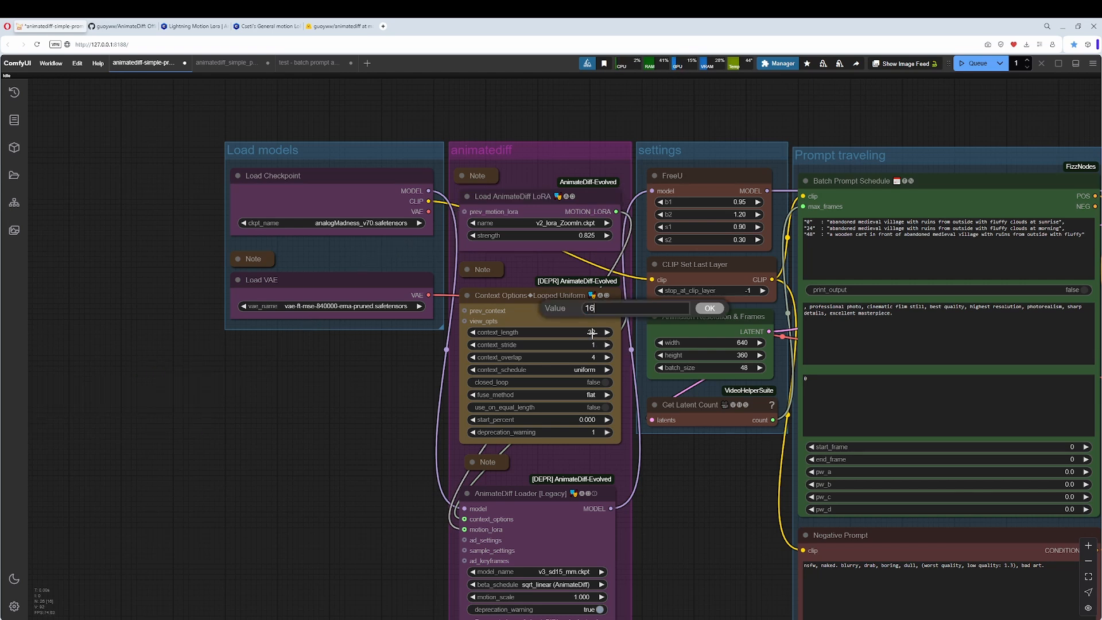
pyautogui.press('Return')
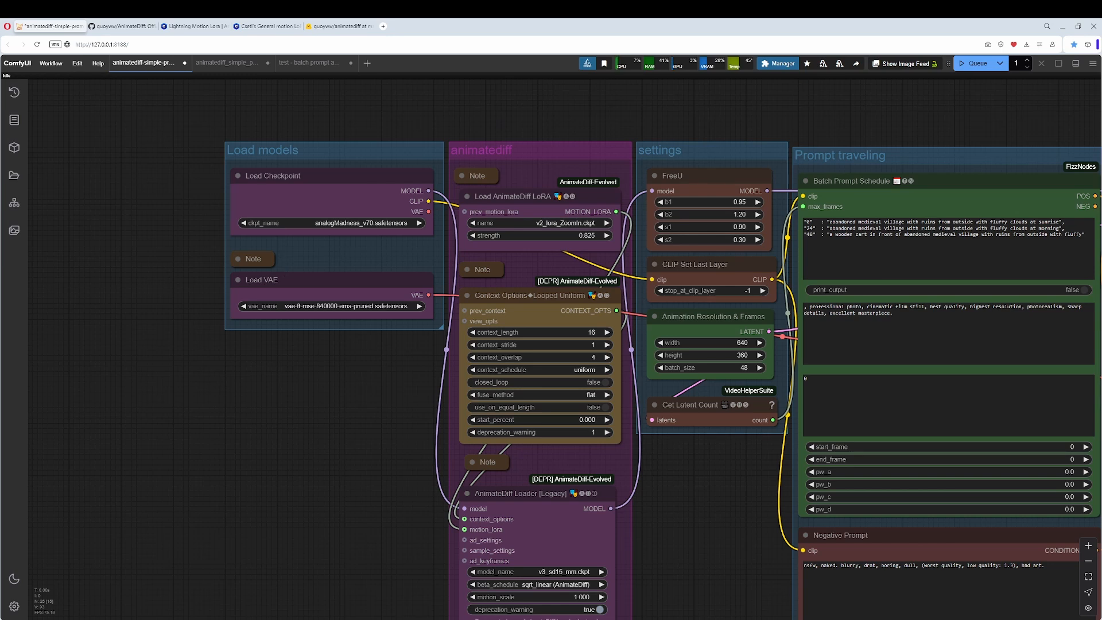
pyautogui.click(467, 269)
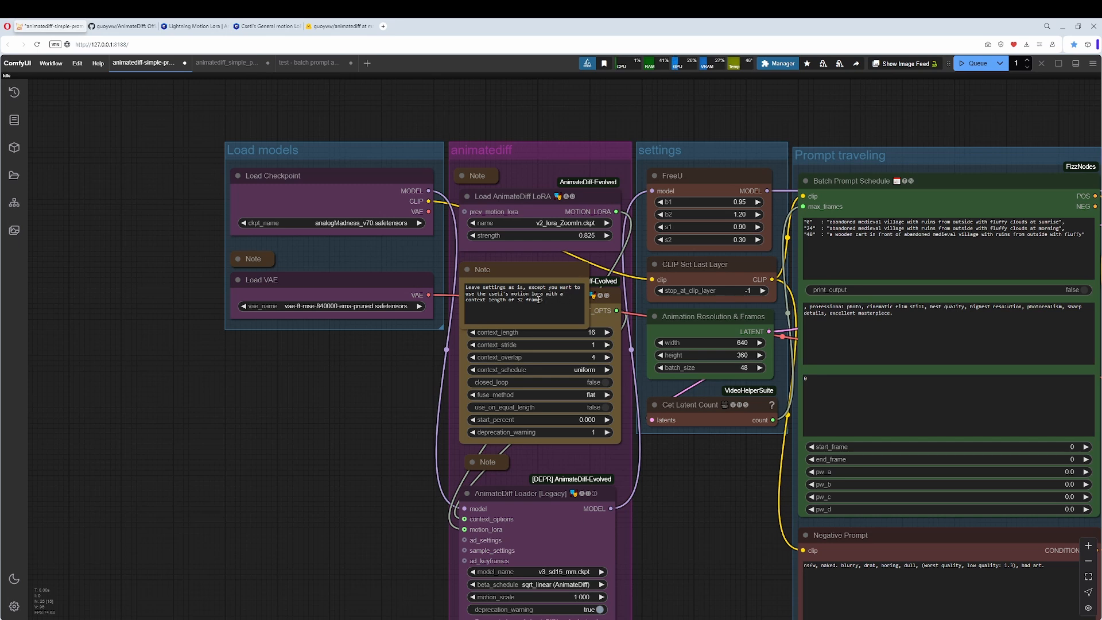
pyautogui.click(467, 269)
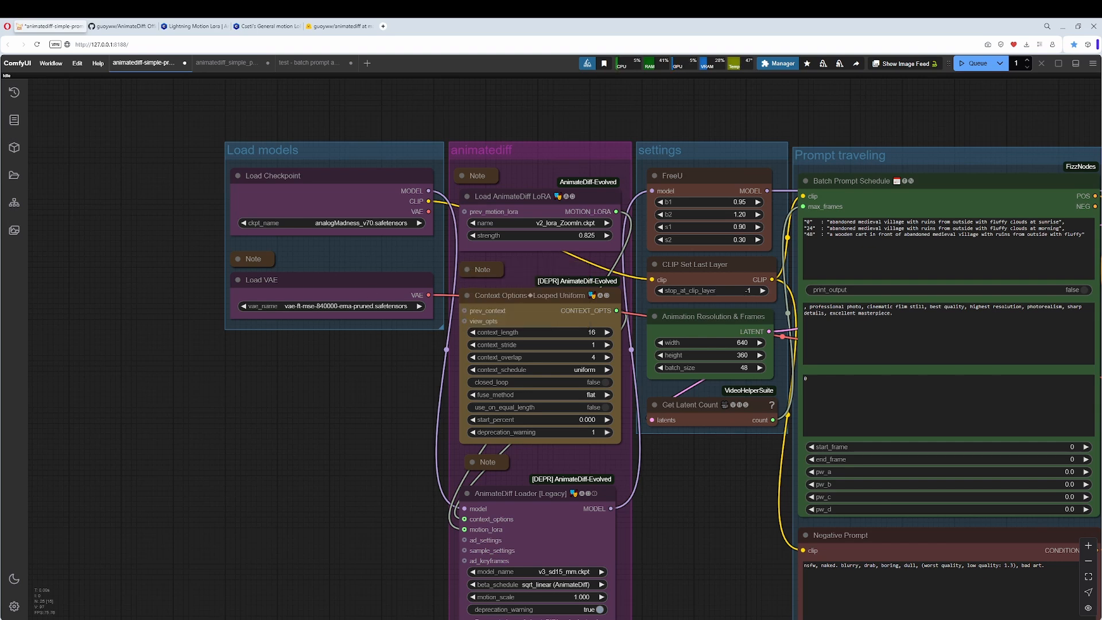
# Examine the AnimateDiff Loader settings and the clip generated in the preview video group.
pyautogui.moveTo(285, 555); pyautogui.dragTo(134, 356)
pyautogui.scroll(3, 283, 385)
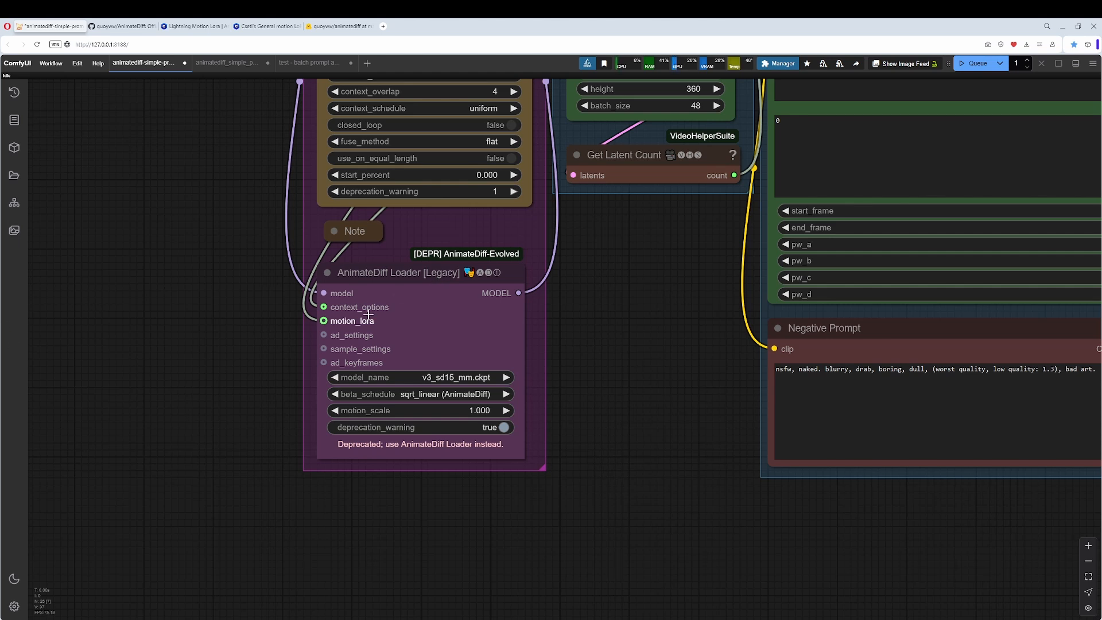
pyautogui.moveTo(615, 320); pyautogui.dragTo(1, 340)
pyautogui.moveTo(865, 339); pyautogui.dragTo(373, 388)
pyautogui.scroll(6, 625, 344)
pyautogui.scroll(3, 780, 360)
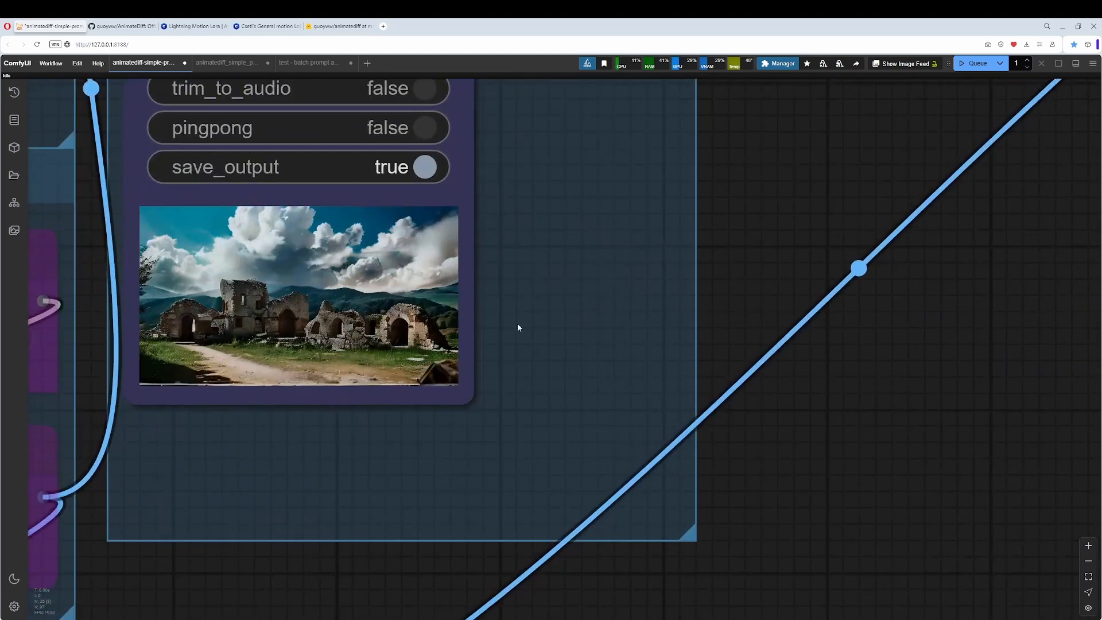
pyautogui.moveTo(518, 324); pyautogui.dragTo(721, 352)
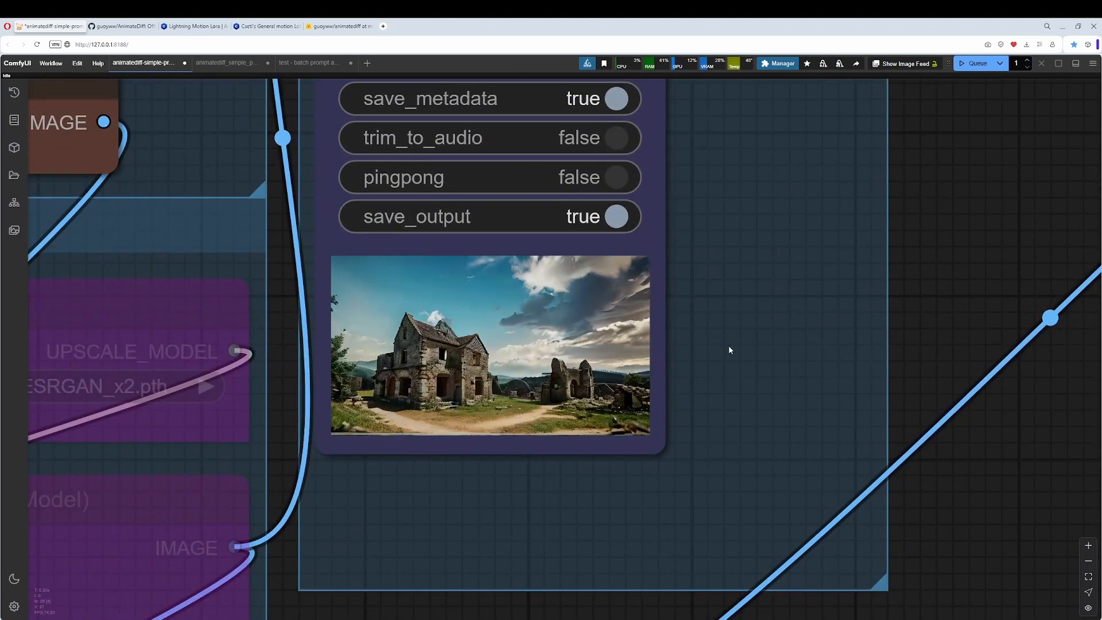
pyautogui.scroll(3, 669, 353)
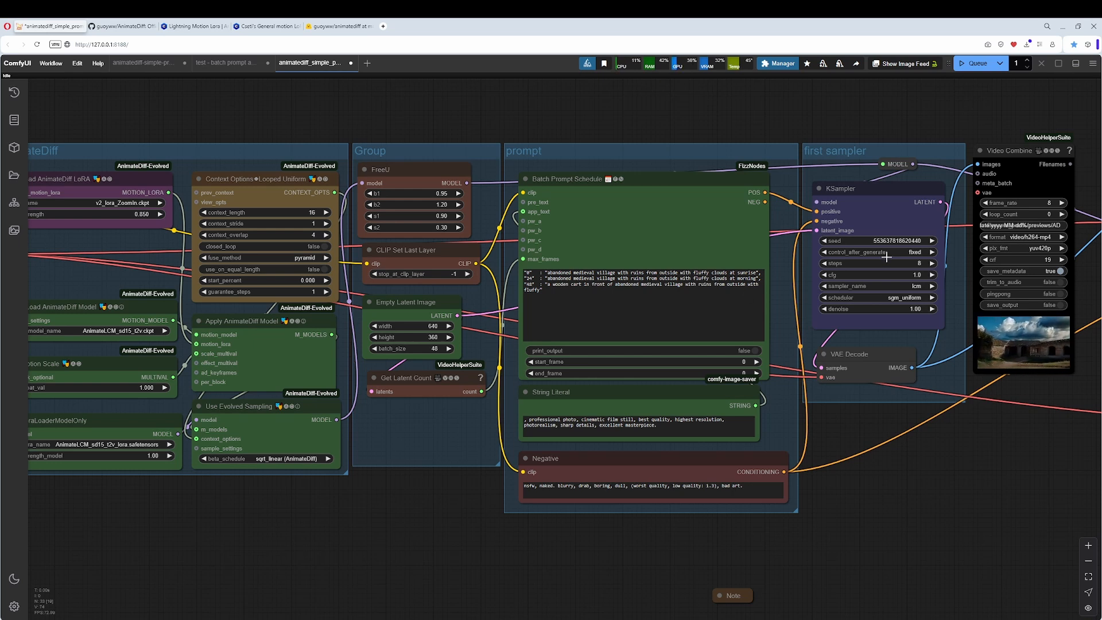
# Examine the LCM workflow from its load models group through the first sampler to the Video Combine preview clip.
pyautogui.moveTo(270, 477); pyautogui.dragTo(603, 509)
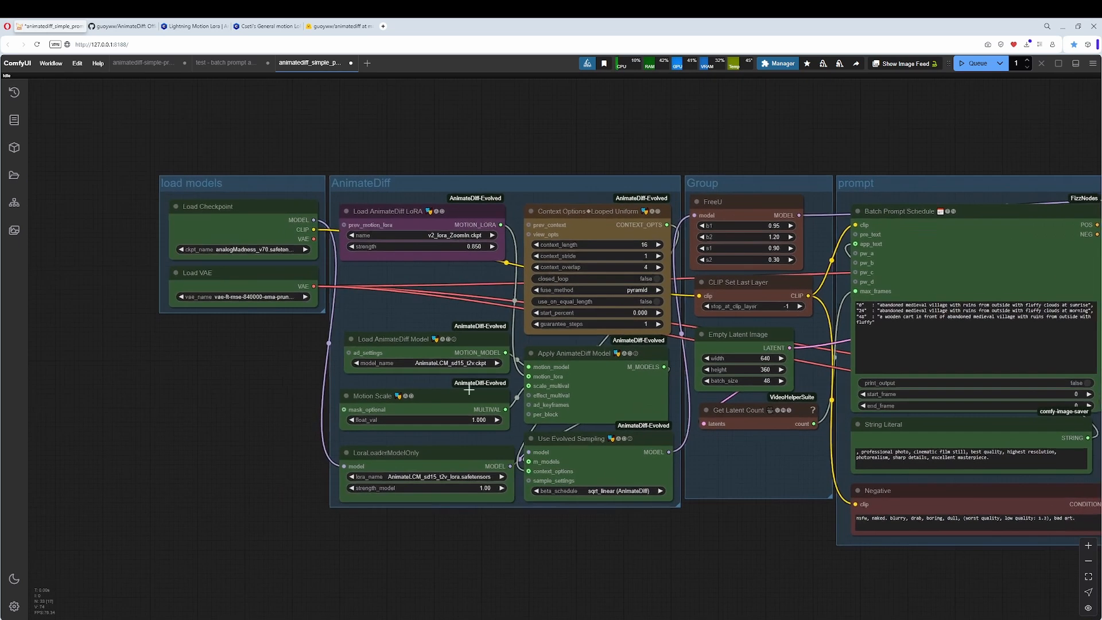
pyautogui.moveTo(789, 530); pyautogui.dragTo(438, 517)
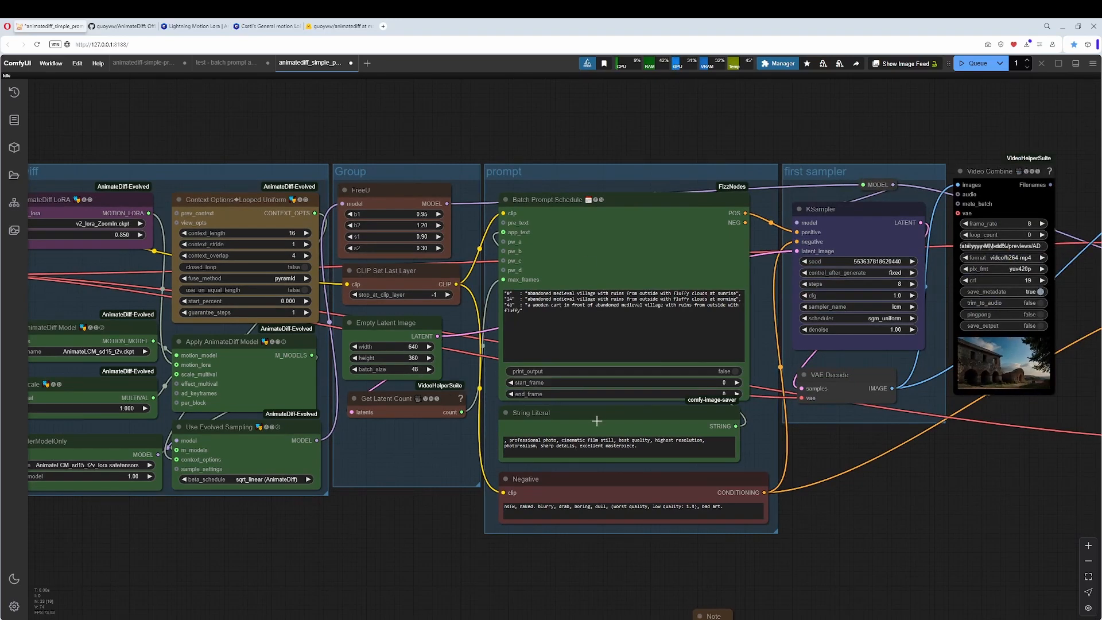
pyautogui.moveTo(841, 469); pyautogui.dragTo(240, 477)
pyautogui.scroll(9, 337, 475)
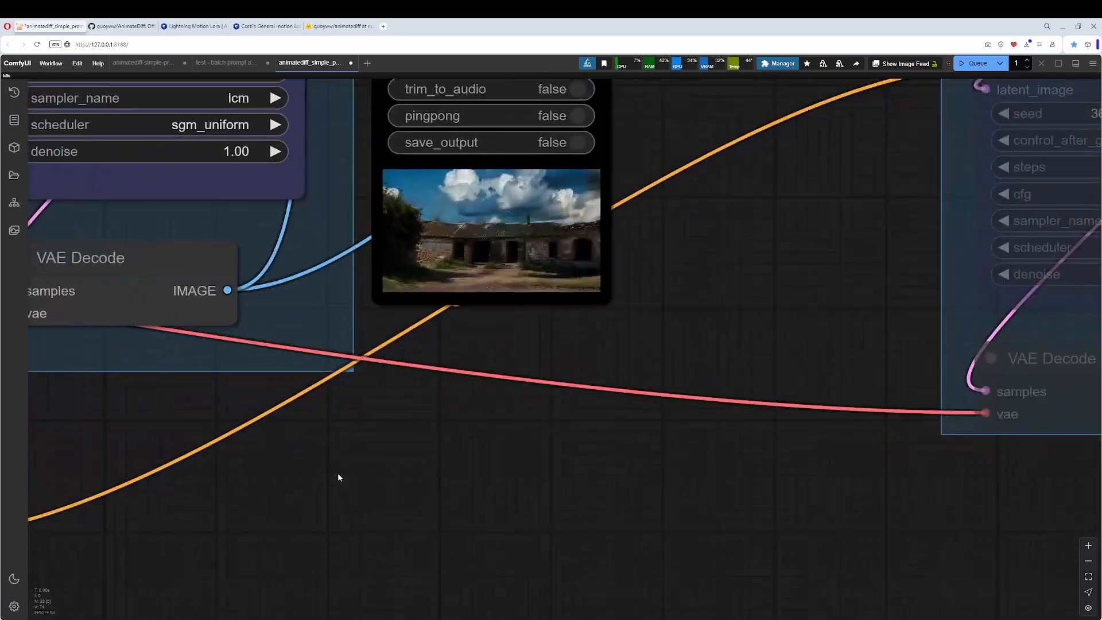
pyautogui.scroll(3, 338, 477)
pyautogui.moveTo(672, 283); pyautogui.dragTo(650, 478)
pyautogui.scroll(3, 660, 470)
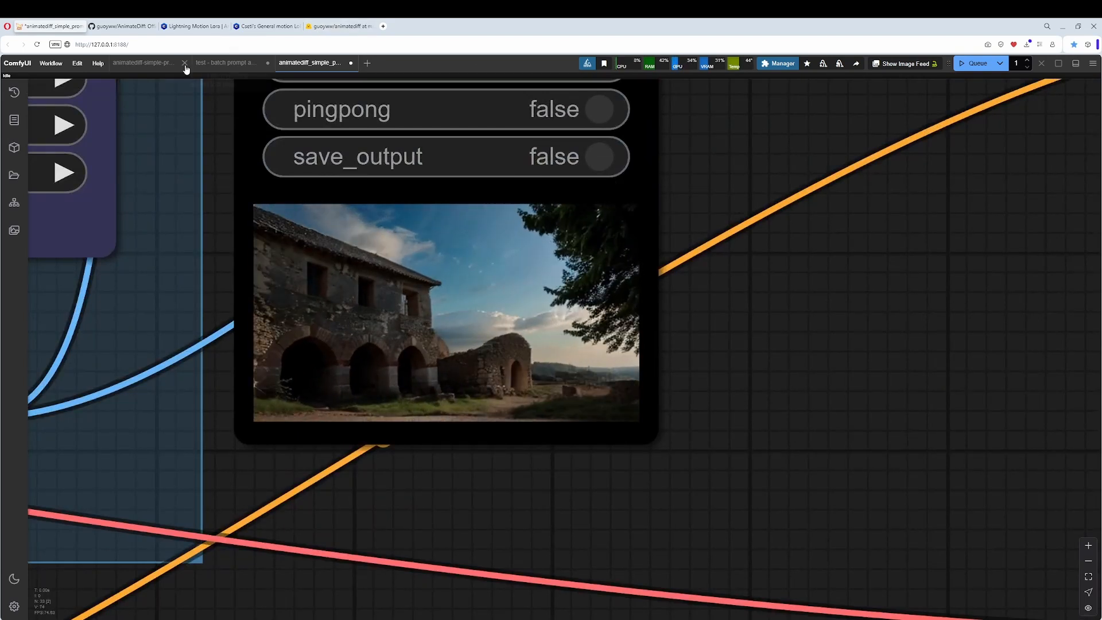
# Compare the preview clip in the animatediff-simple workflow with the one in the LCM workflow.
pyautogui.click(143, 63)
pyautogui.scroll(5, 574, 386)
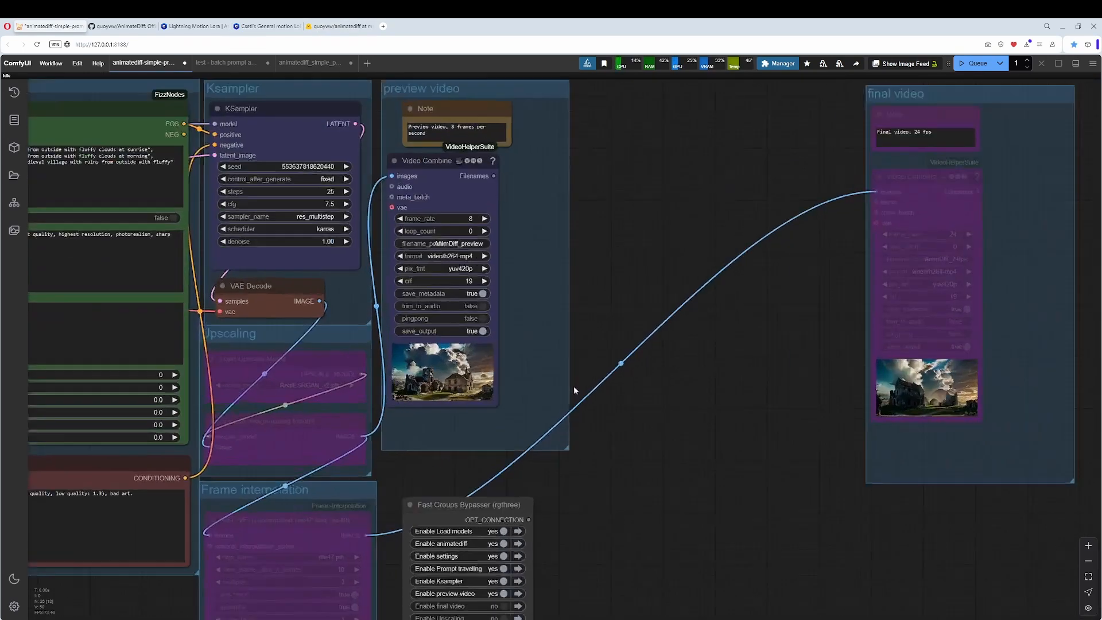
pyautogui.scroll(15, 574, 386)
pyautogui.moveTo(549, 407); pyautogui.dragTo(840, 382)
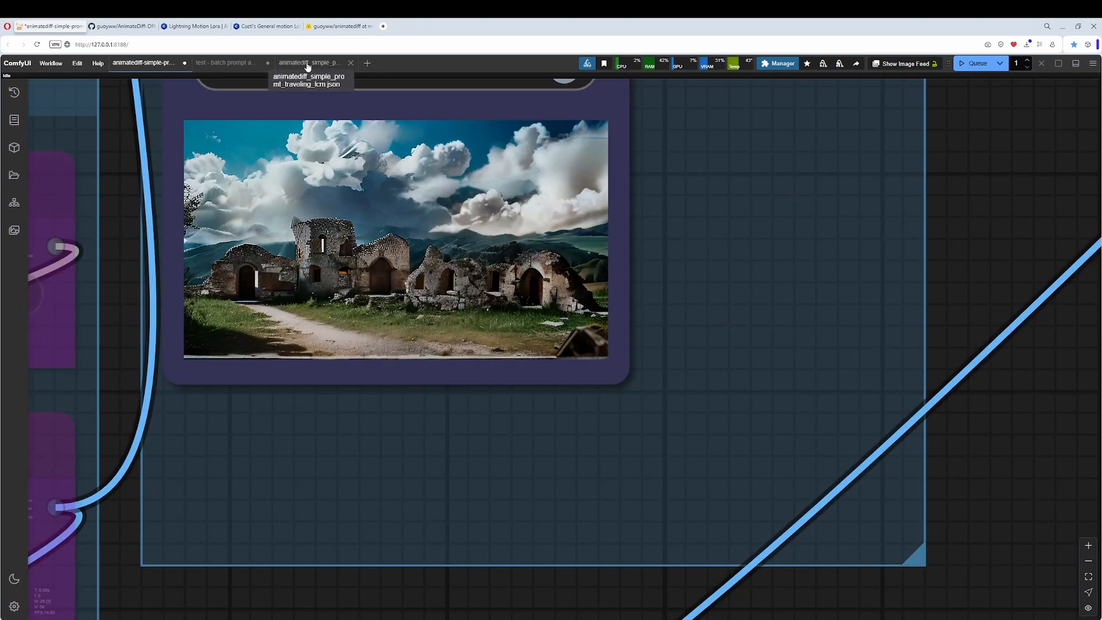
pyautogui.click(308, 66)
pyautogui.scroll(6, 820, 405)
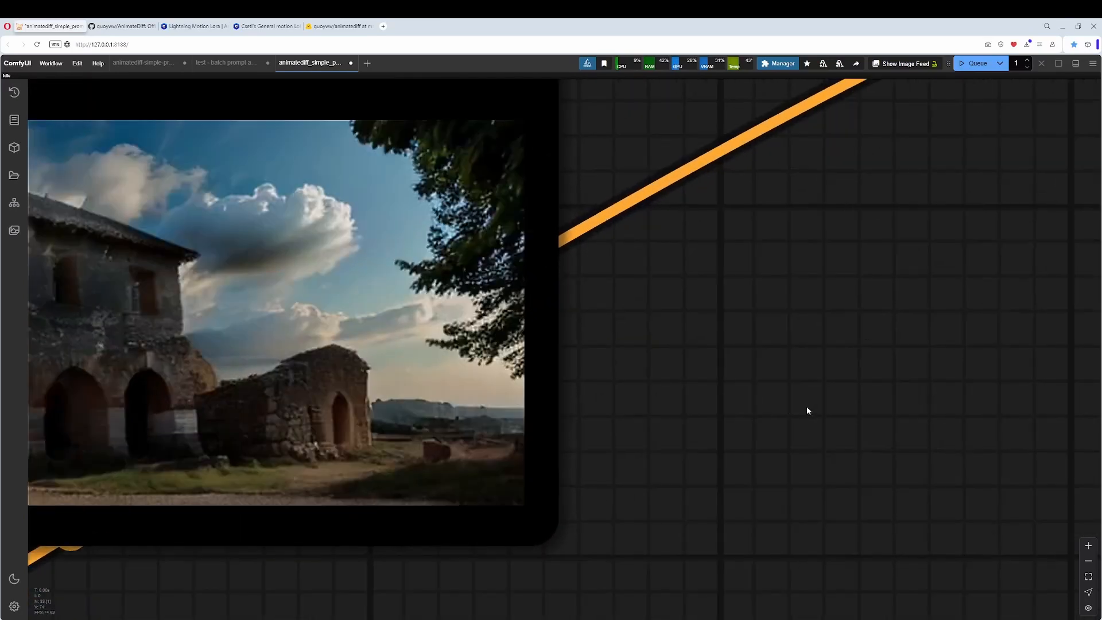
pyautogui.moveTo(807, 407); pyautogui.dragTo(1093, 431)
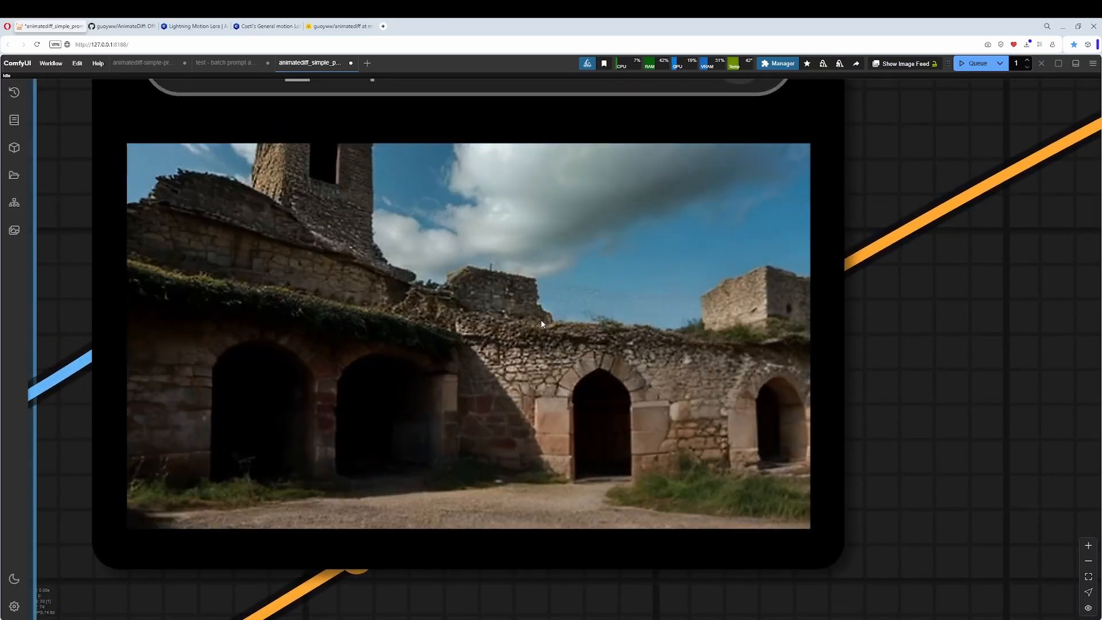
# Filter the checkpoints by "lcm" and choose photonLCM_v10.safetensors in the LCM workflow's Load Checkpoint node.
pyautogui.scroll(-8, 476, 314)
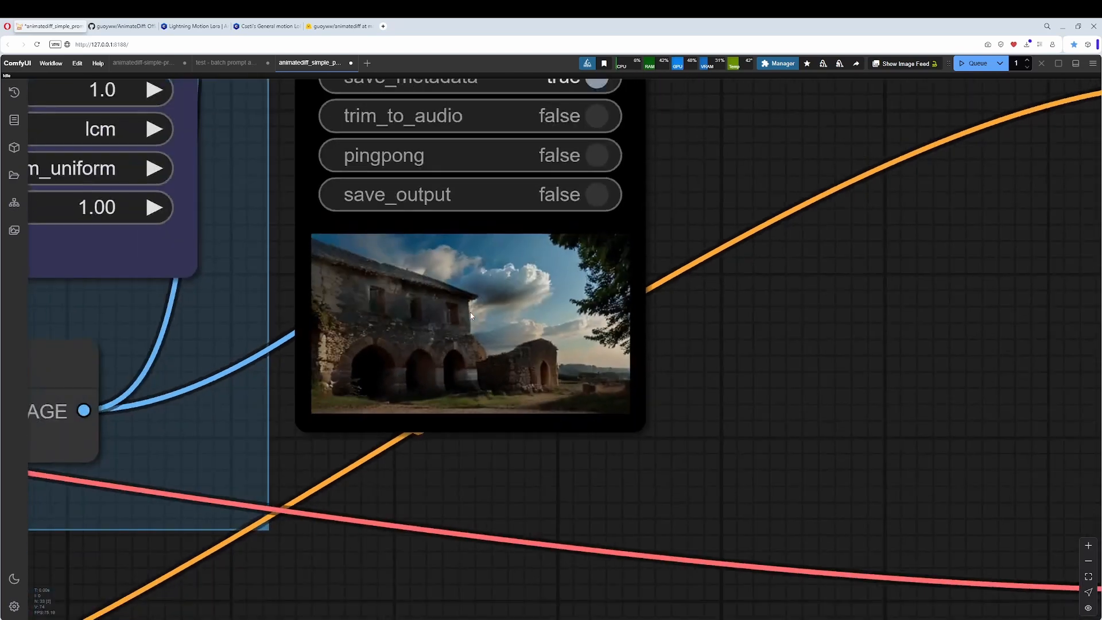
pyautogui.scroll(-12, 472, 318)
pyautogui.moveTo(483, 408); pyautogui.dragTo(965, 482)
pyautogui.moveTo(326, 462); pyautogui.dragTo(725, 468)
pyautogui.moveTo(198, 359); pyautogui.dragTo(396, 375)
pyautogui.click(316, 270)
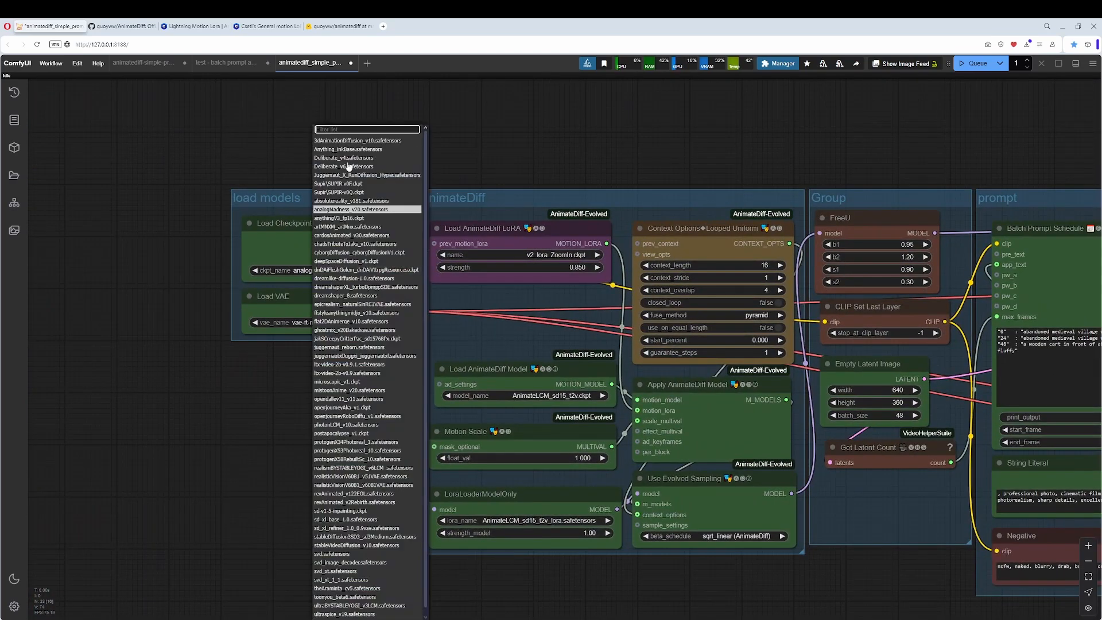
pyautogui.write('we')
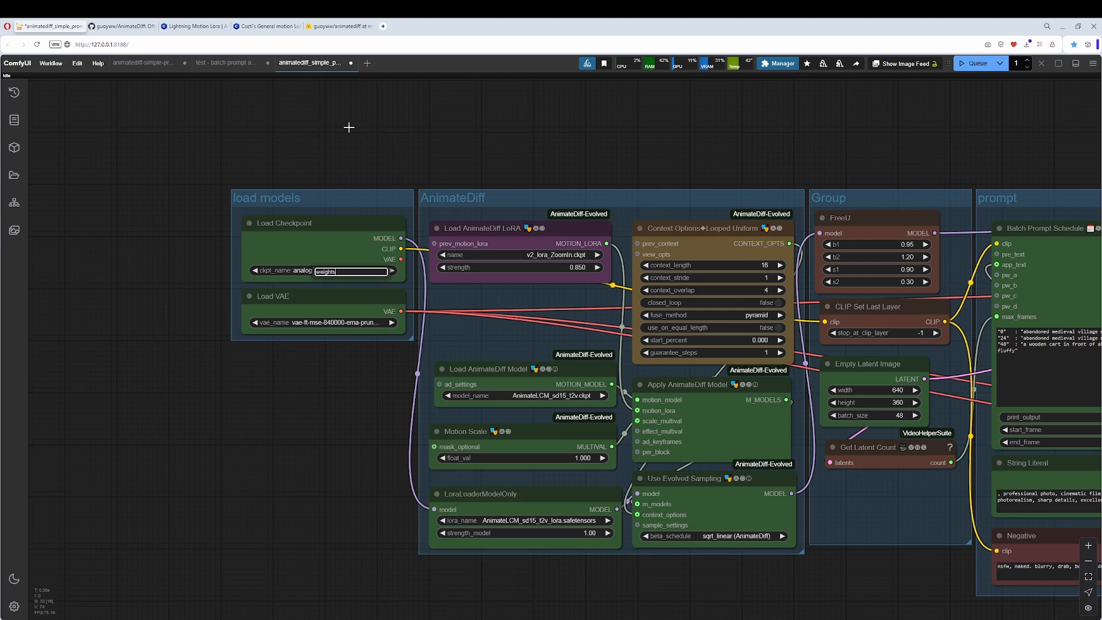
pyautogui.press('BackSpace')
pyautogui.write('lcsm')
pyautogui.press('BackSpace')
pyautogui.press('BackSpace')
pyautogui.press('BackSpace')
pyautogui.press('BackSpace')
pyautogui.write('lcm')
pyautogui.press('Return')
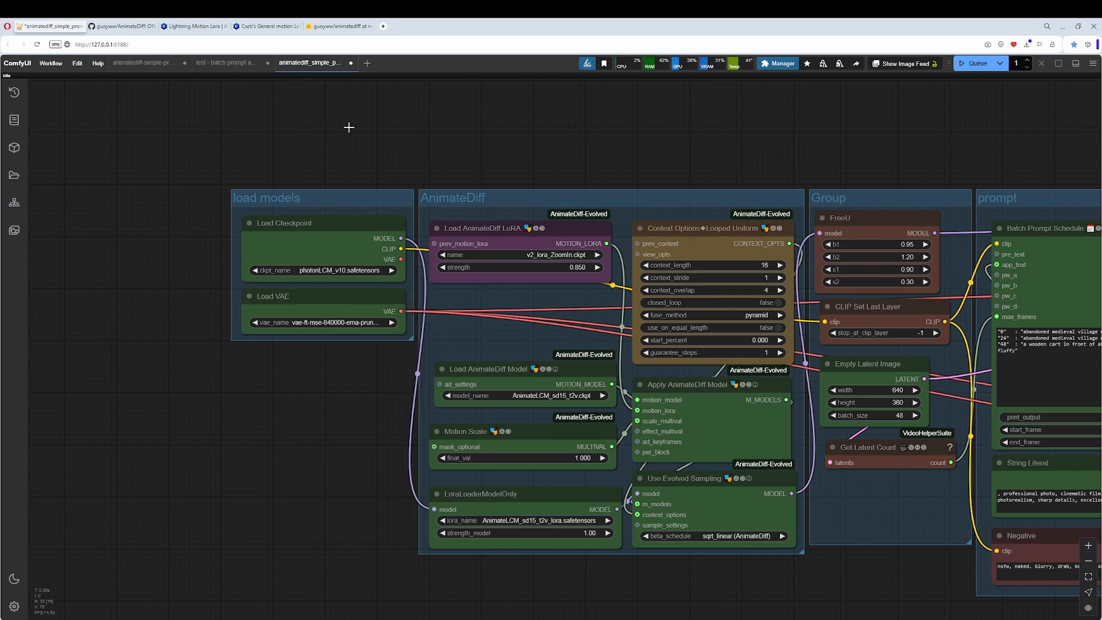
# Review the LCM workflow's context, prompt and KSampler settings alongside its Video Combine preview.
pyautogui.scroll(3, 308, 325)
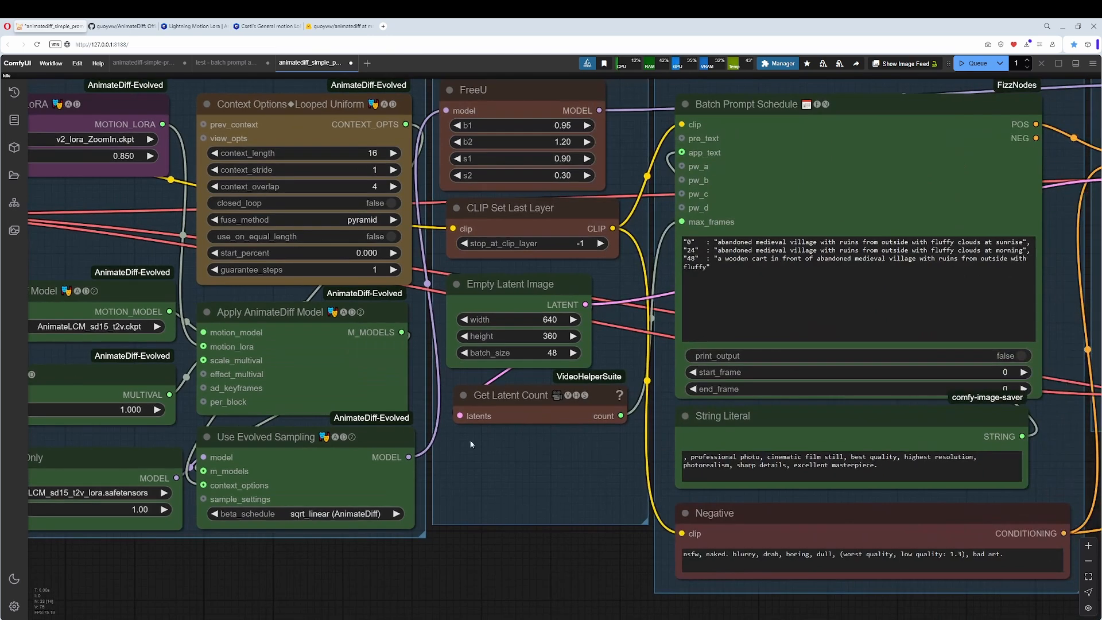
pyautogui.scroll(-4, 502, 443)
pyautogui.moveTo(893, 463); pyautogui.dragTo(669, 424)
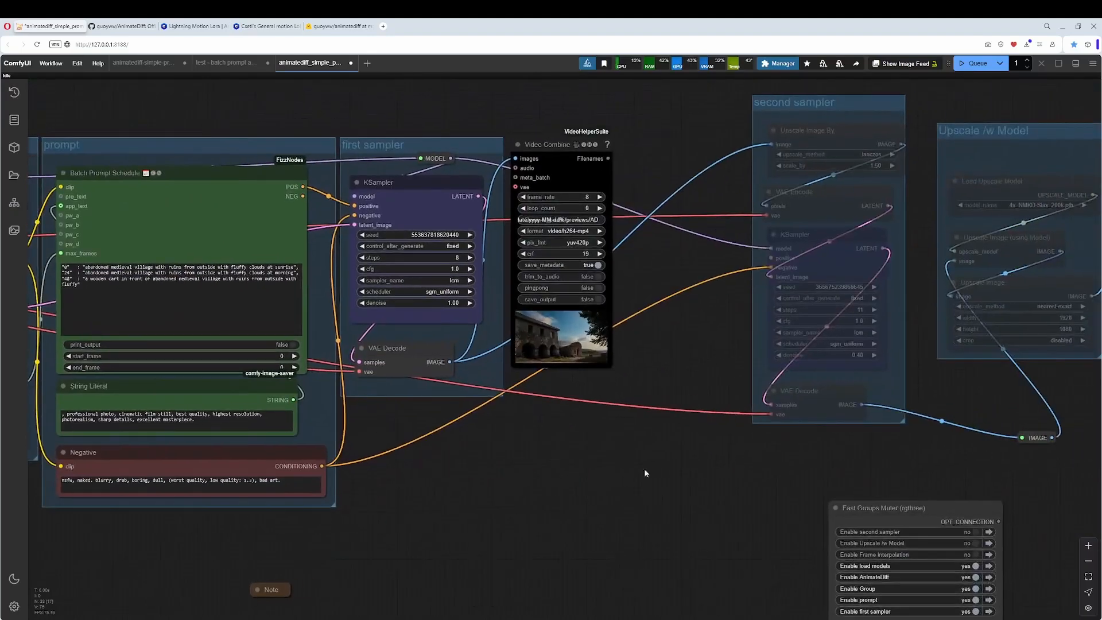
pyautogui.scroll(10, 647, 467)
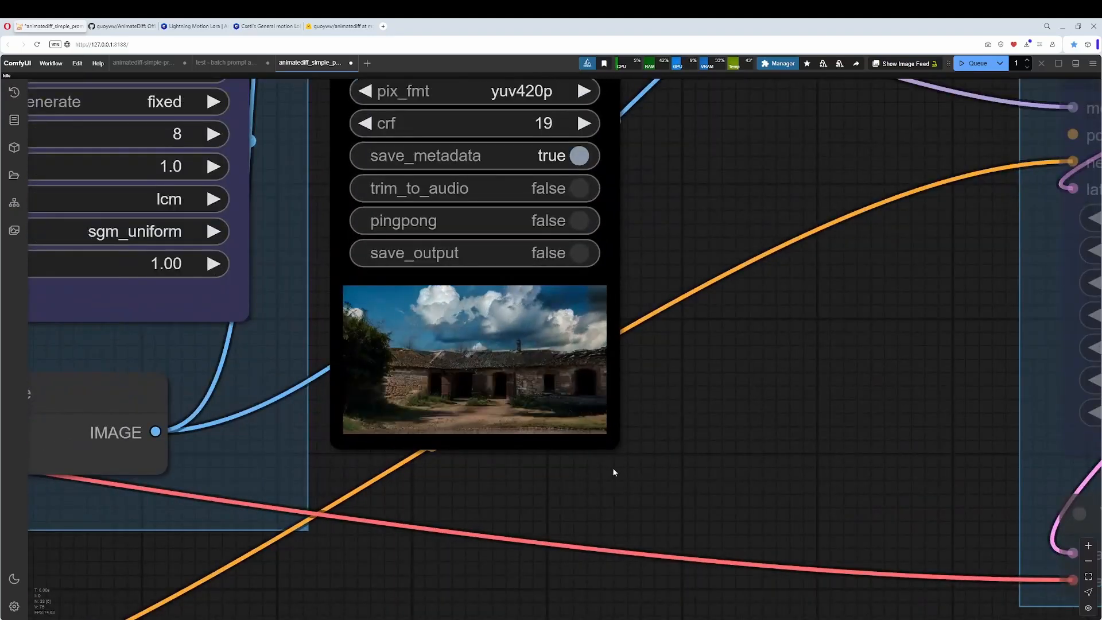
pyautogui.scroll(-5, 591, 436)
pyautogui.moveTo(640, 467); pyautogui.dragTo(889, 451)
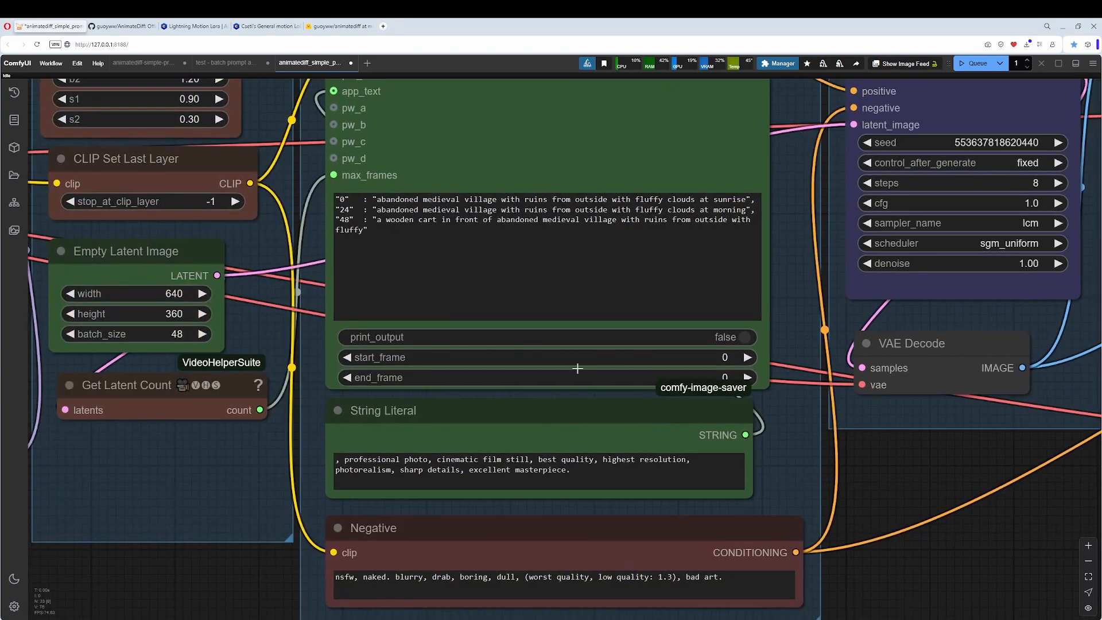
# Bypass the LoraLoaderModelOnly node and choose mm_sd_v15_v2.ckpt in the Load AnimateDiff Model node.
pyautogui.scroll(-8, 577, 368)
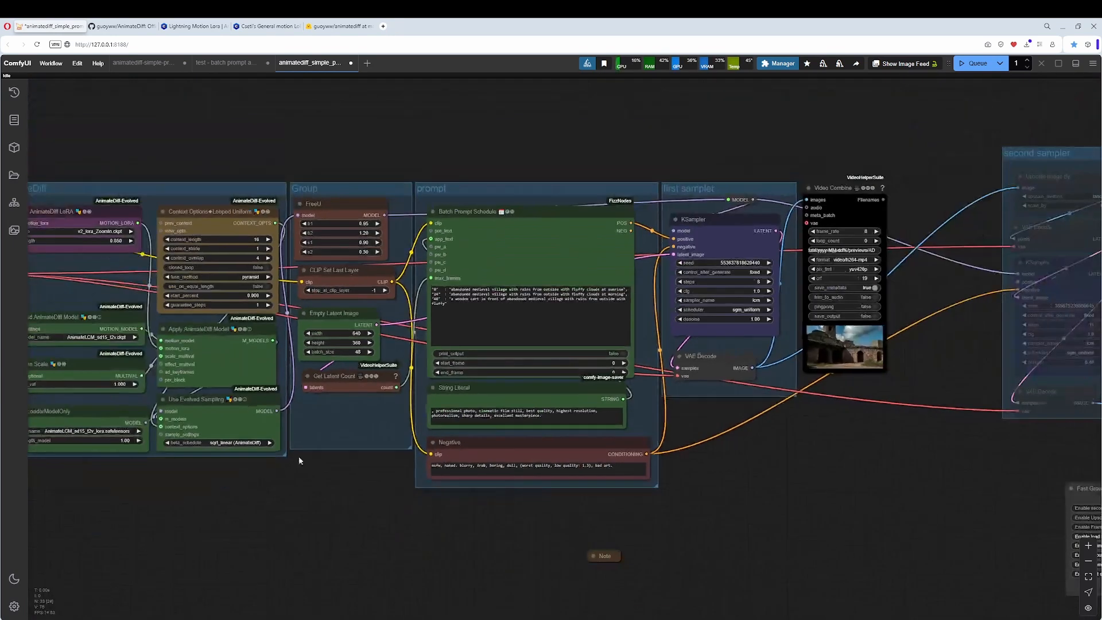
pyautogui.scroll(2, 447, 376)
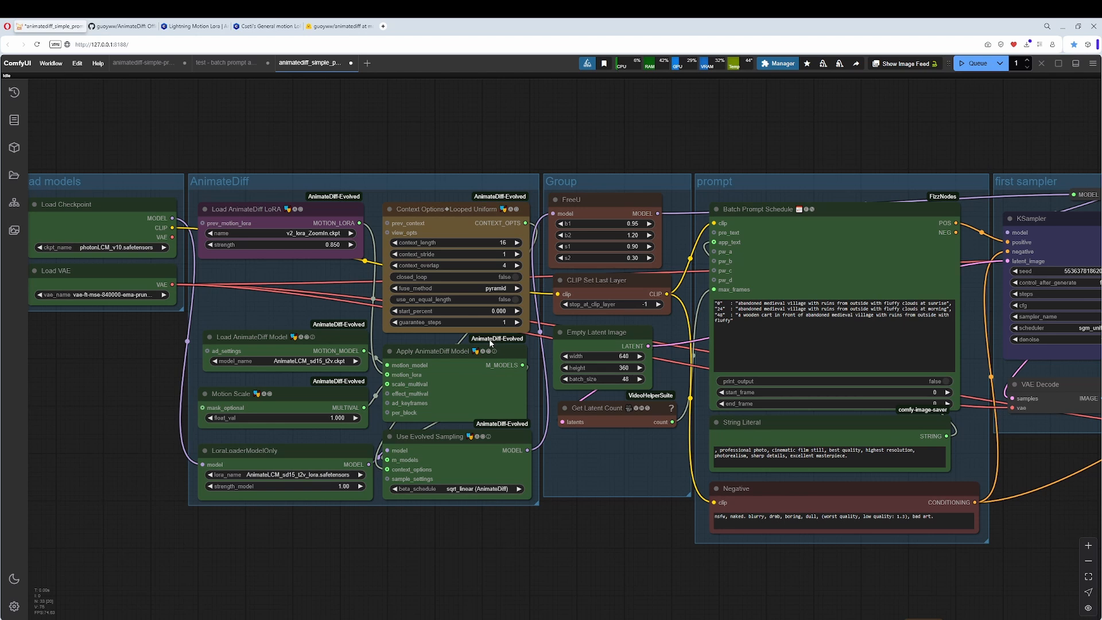
pyautogui.click(306, 457)
pyautogui.scroll(2, 306, 456)
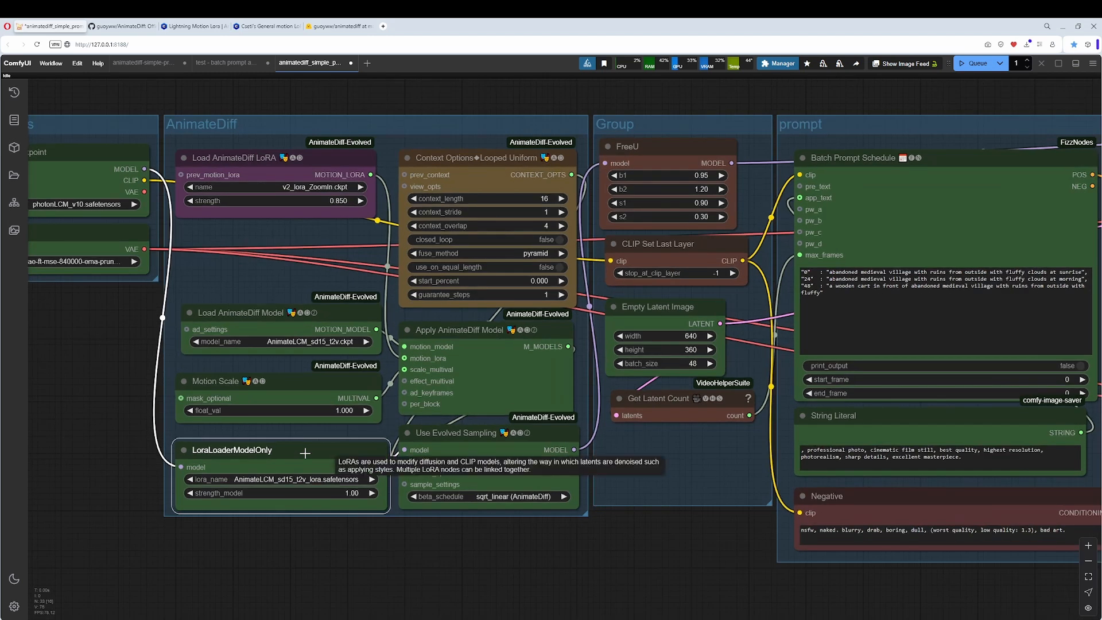
pyautogui.rightClick(305, 454)
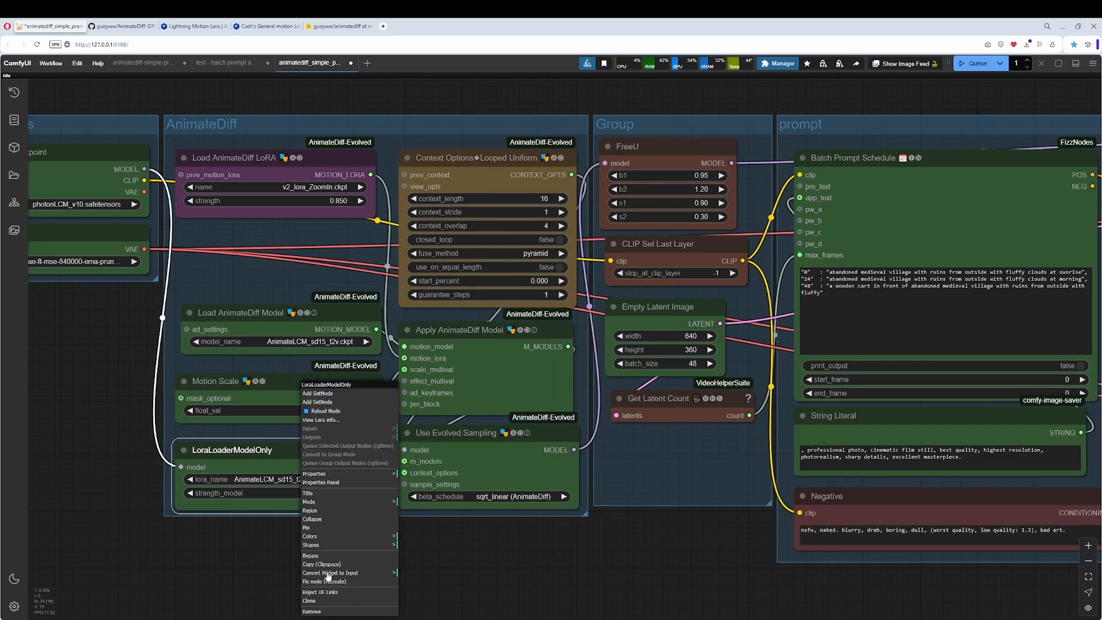
pyautogui.click(320, 555)
pyautogui.moveTo(580, 496); pyautogui.dragTo(405, 509)
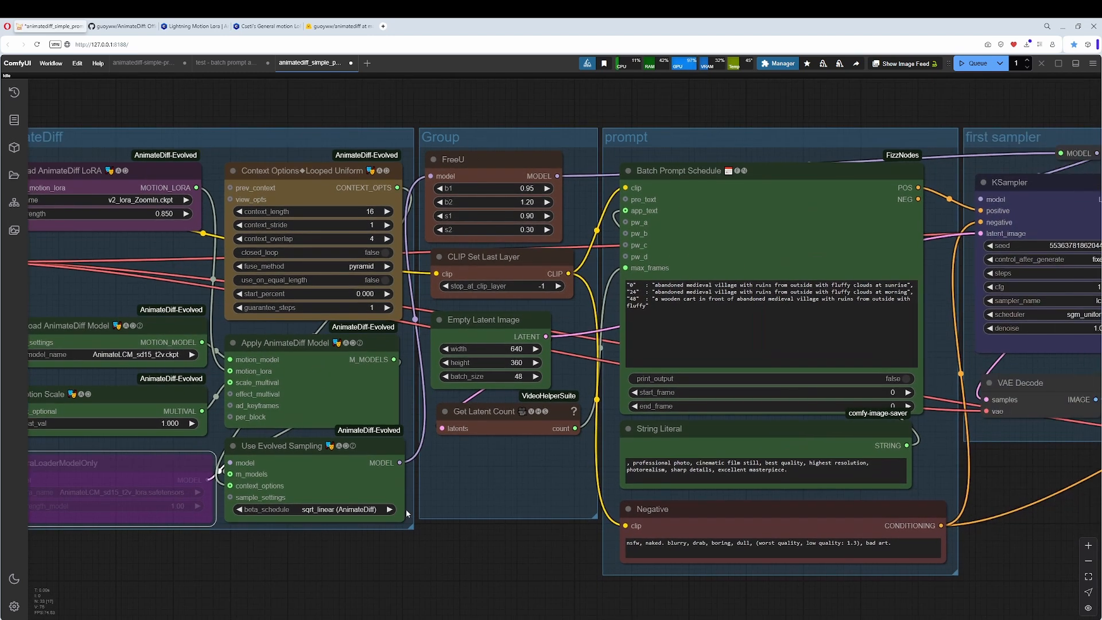
pyautogui.click(148, 354)
pyautogui.click(173, 362)
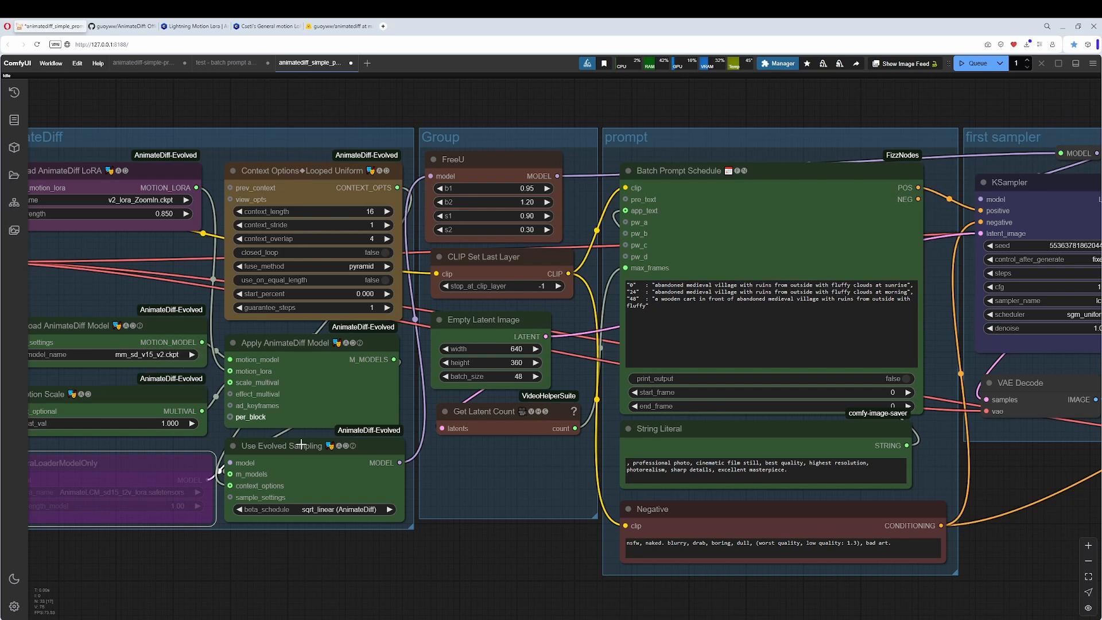
# Set the first sampler's KSampler to 25 steps and its sampler_name to euler.
pyautogui.moveTo(321, 533); pyautogui.dragTo(475, 551)
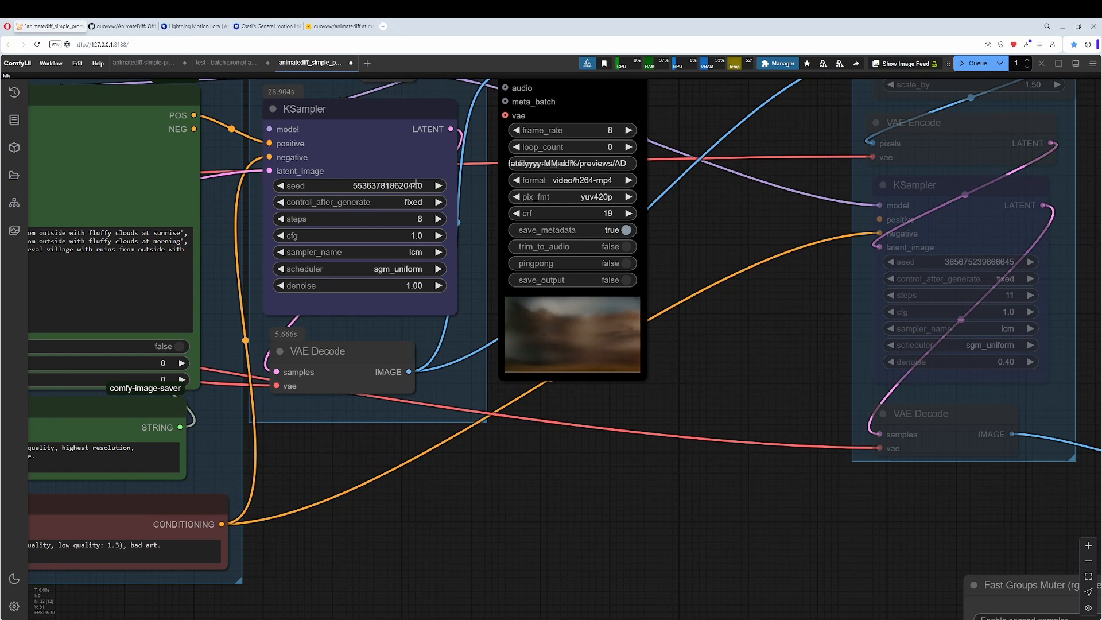
pyautogui.click(413, 218)
pyautogui.write('25')
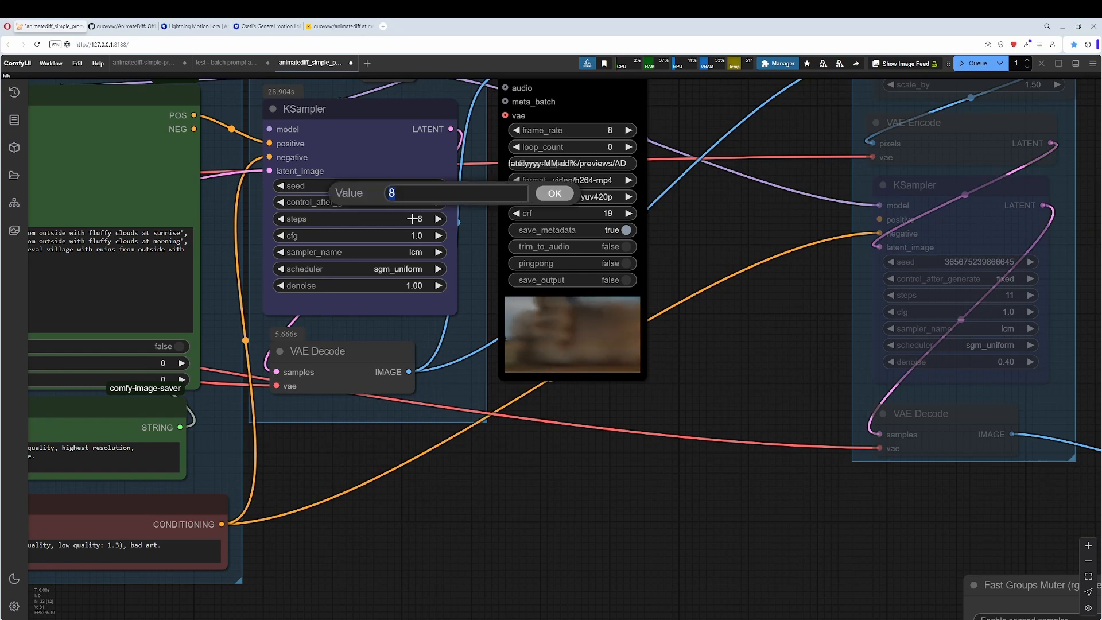
pyautogui.press('Return')
pyautogui.click(413, 252)
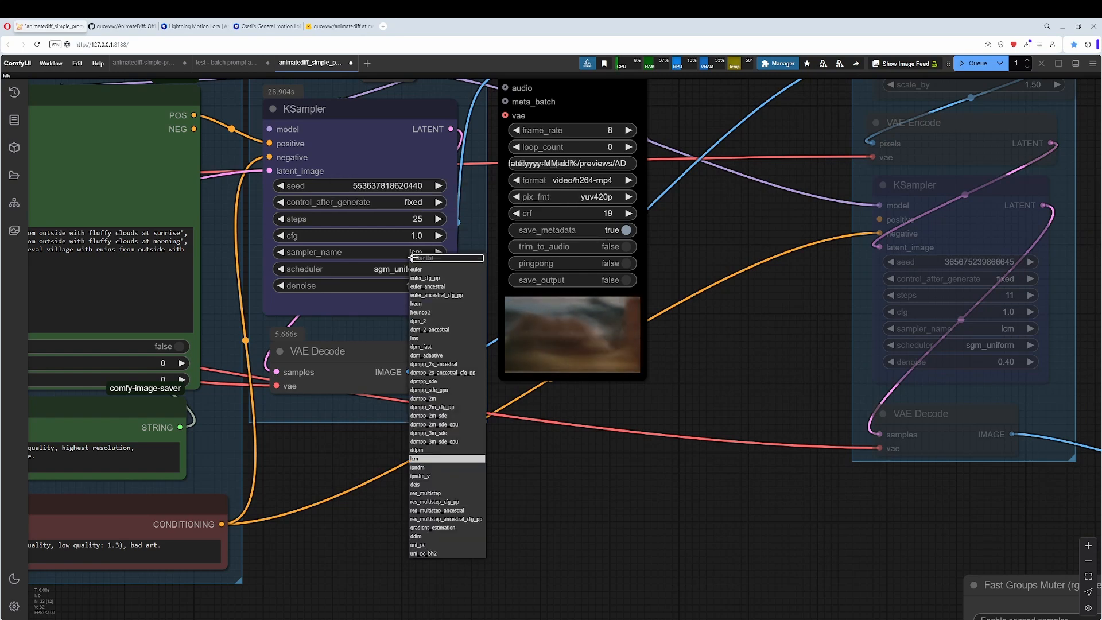
pyautogui.click(416, 269)
# Queue the LCM workflow and inspect the newly generated Video Combine preview clip.
pyautogui.scroll(-3, 796, 351)
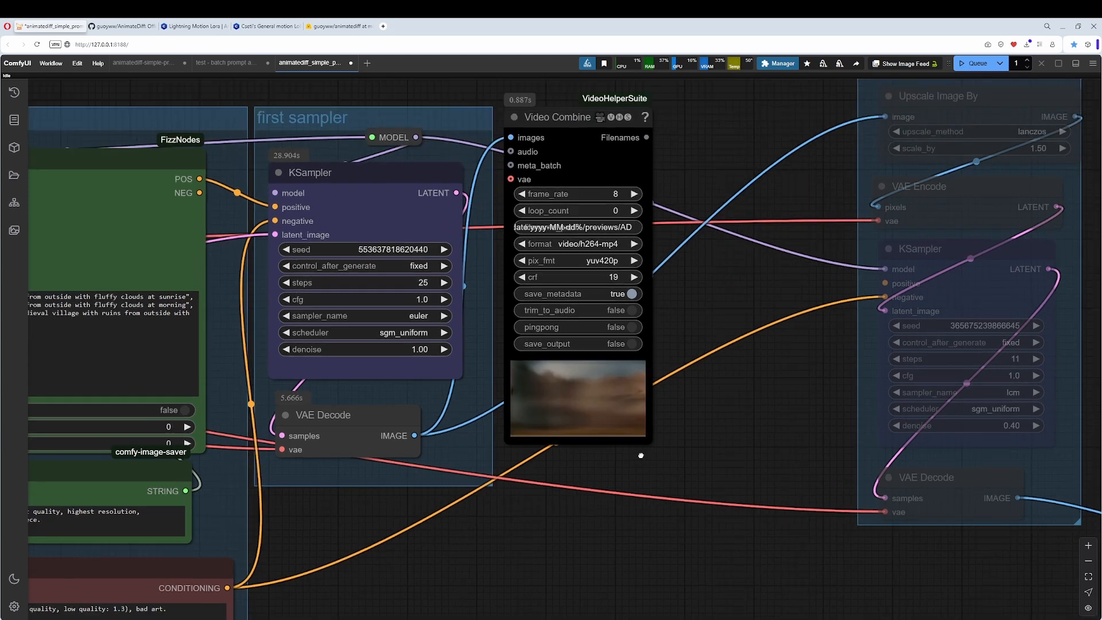
pyautogui.click(976, 63)
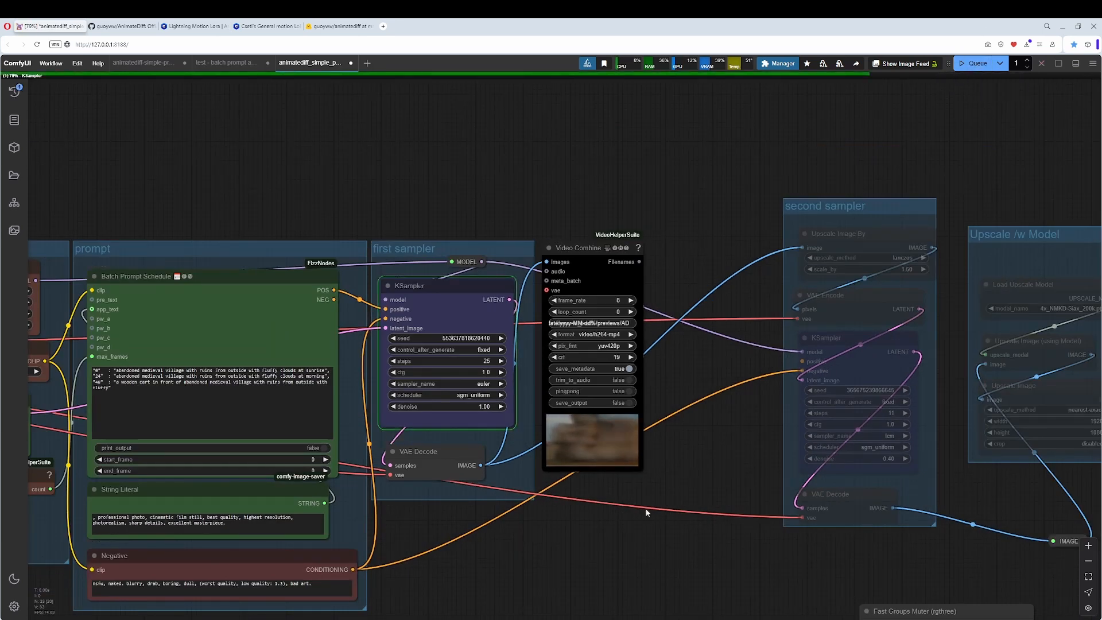
pyautogui.moveTo(635, 512); pyautogui.dragTo(723, 376)
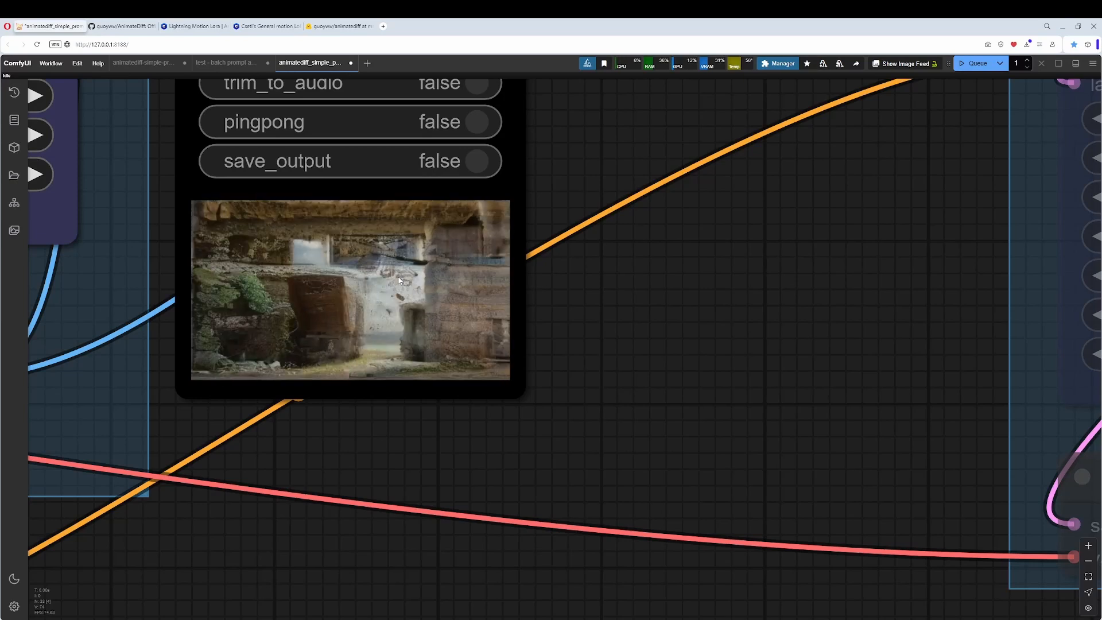
# Examine the preview clip and the node settings in the animatediff-simple workflow for comparison with the LCM workflow.
pyautogui.click(118, 65)
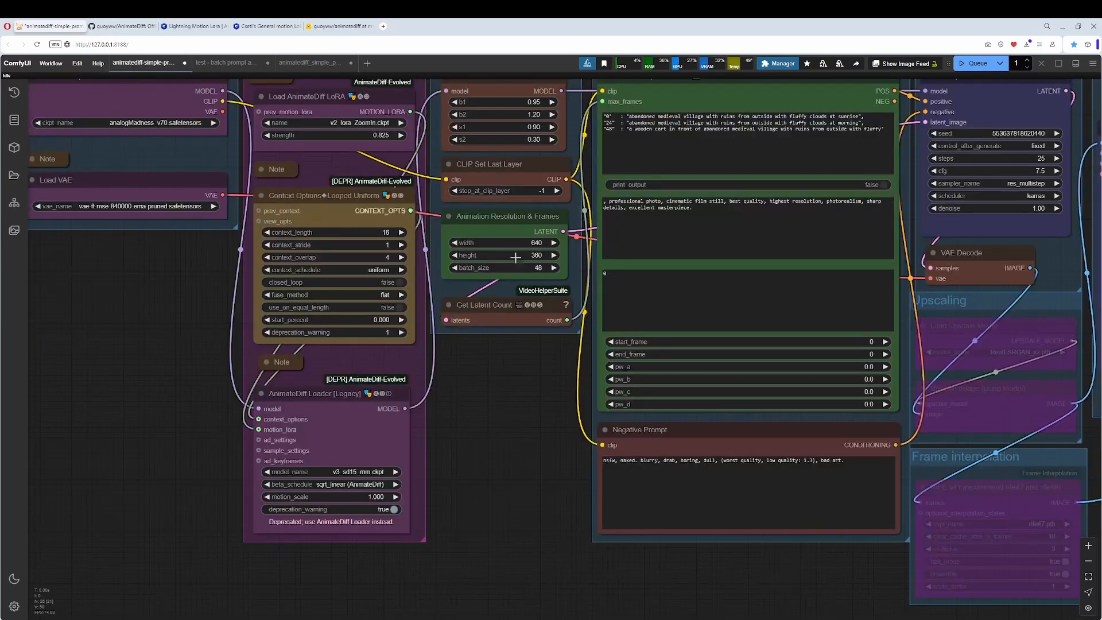
pyautogui.moveTo(1067, 379); pyautogui.dragTo(859, 364)
pyautogui.scroll(14, 590, 356)
pyautogui.moveTo(616, 306); pyautogui.dragTo(1083, 406)
pyautogui.scroll(-17, 672, 385)
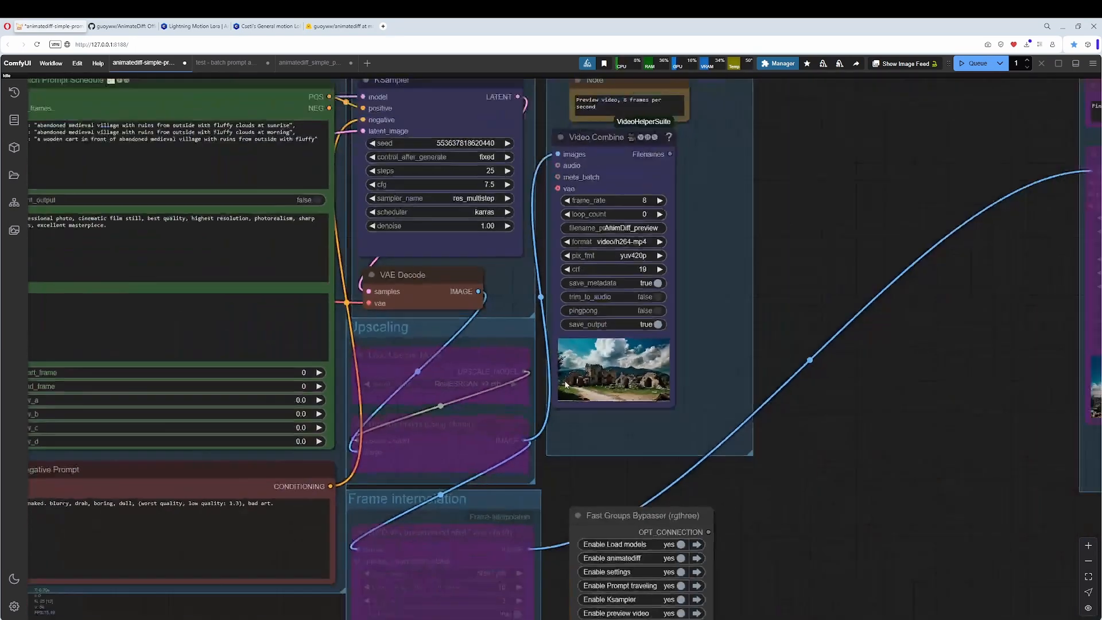
pyautogui.moveTo(321, 437); pyautogui.dragTo(818, 402)
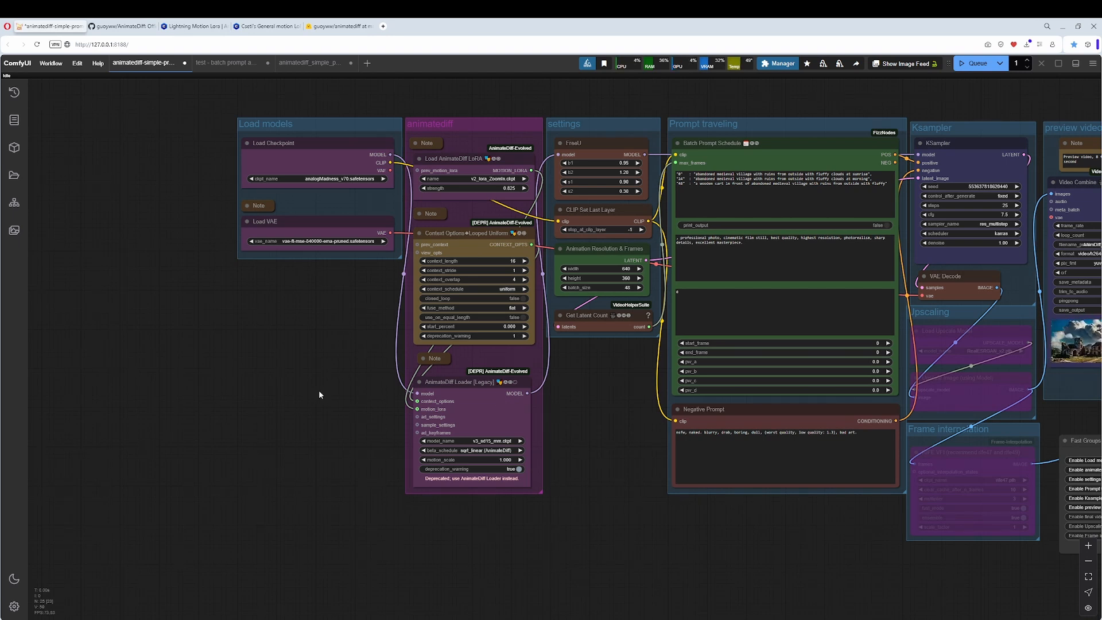
pyautogui.moveTo(317, 340); pyautogui.dragTo(159, 365)
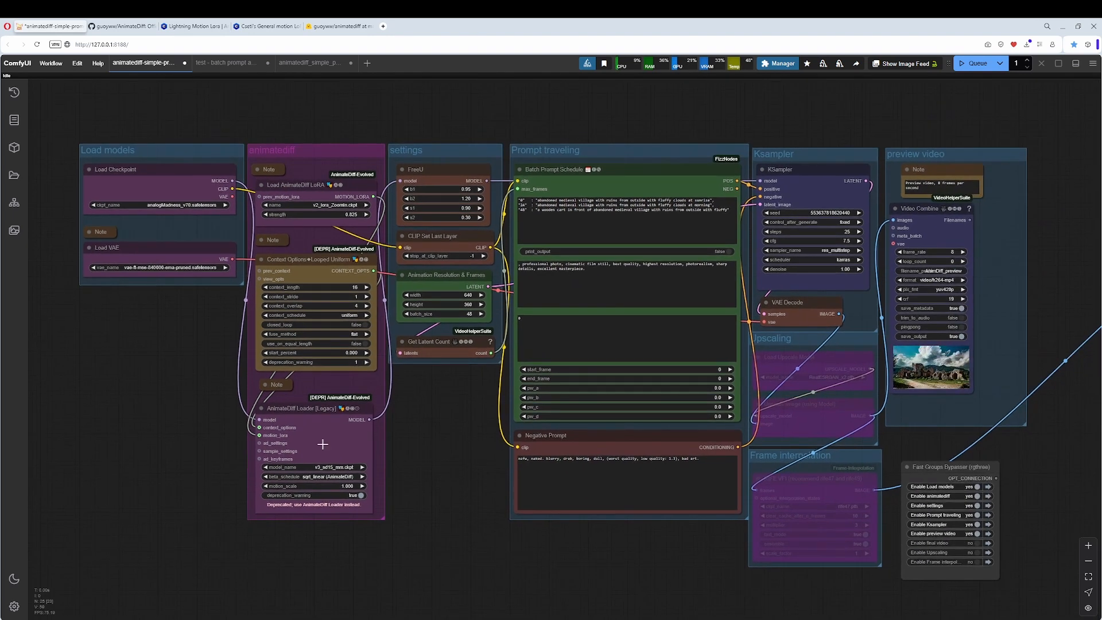
# Return to the LCM workflow and remove the bypass from the LoraLoaderModelOnly node.
pyautogui.click(307, 63)
pyautogui.scroll(-15, 373, 284)
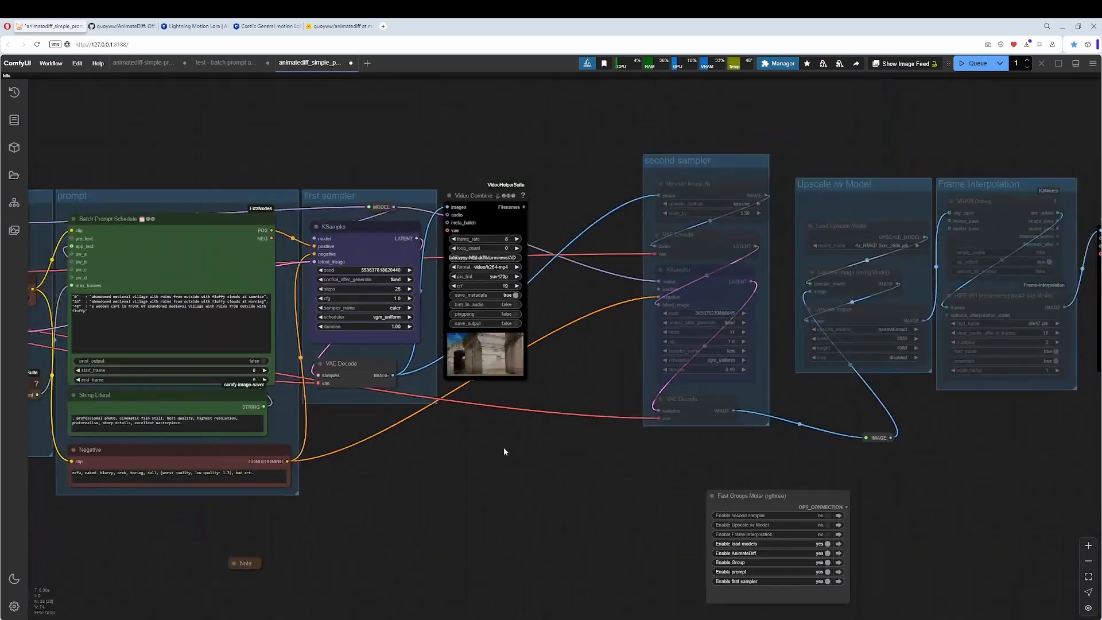
pyautogui.moveTo(505, 447); pyautogui.dragTo(961, 395)
pyautogui.click(150, 369)
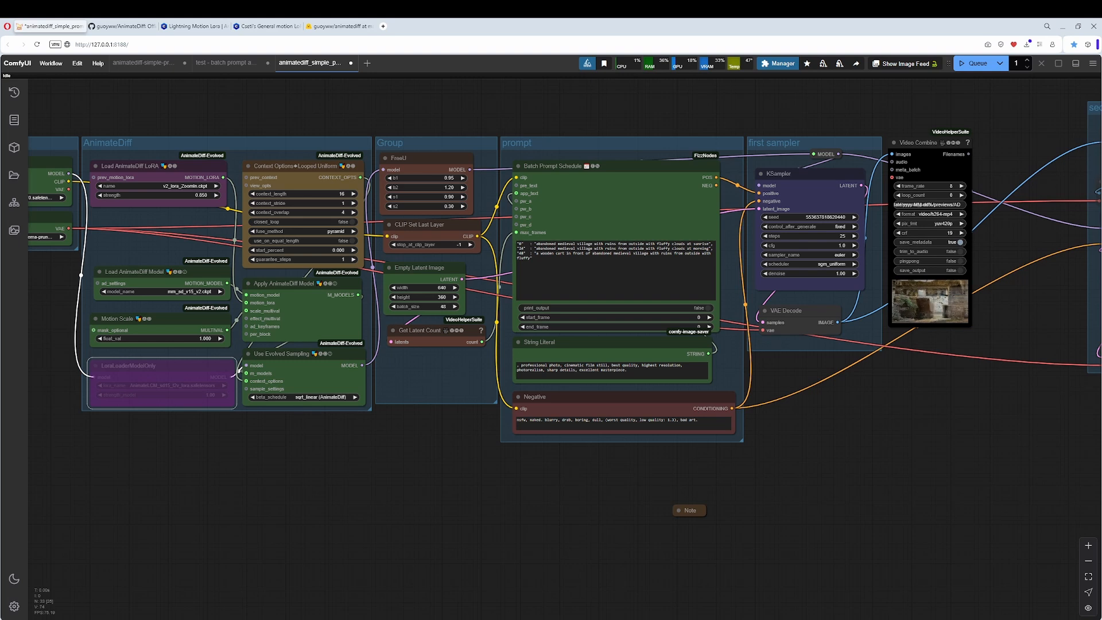
pyautogui.rightClick(150, 362)
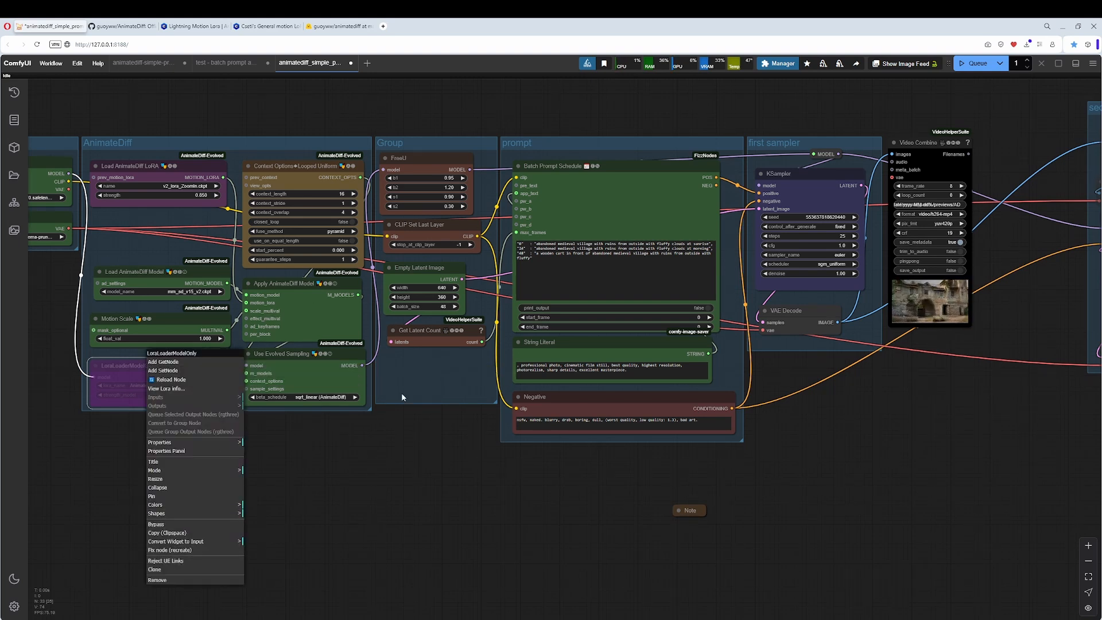
pyautogui.click(174, 527)
# Change the sampler_name of the first sampler's KSampler to lcm.
pyautogui.moveTo(359, 463); pyautogui.dragTo(88, 553)
pyautogui.scroll(6, 480, 498)
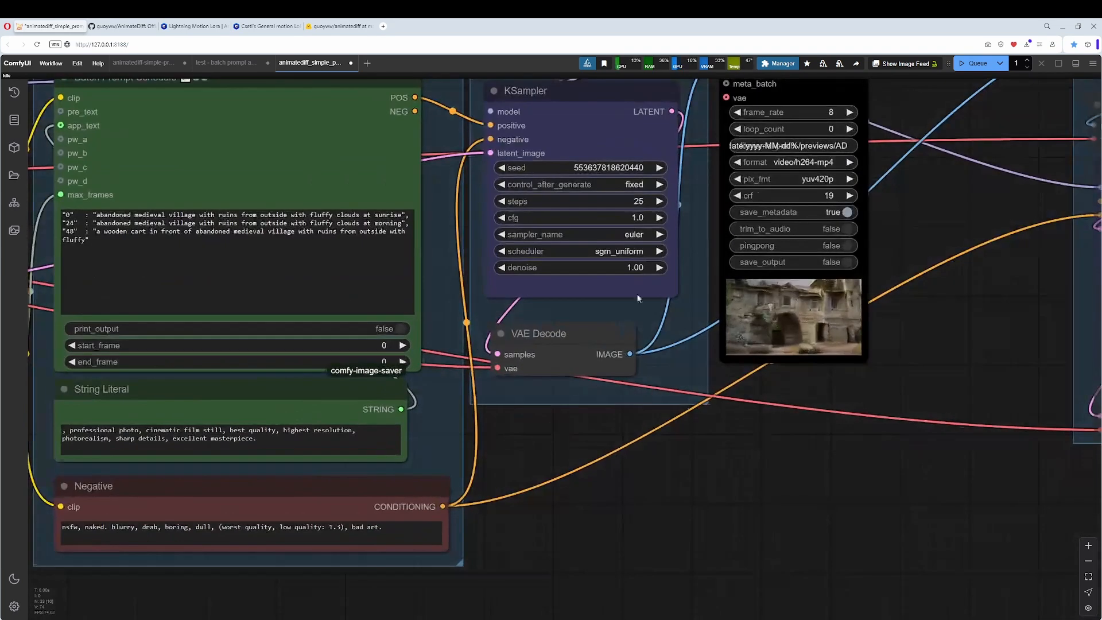
pyautogui.click(628, 237)
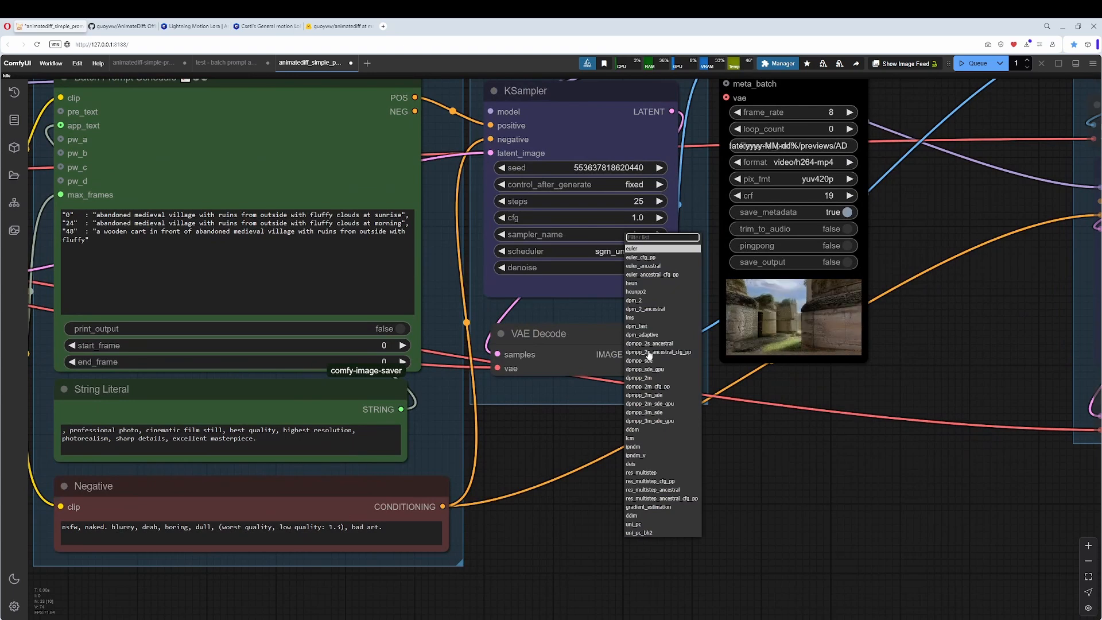
pyautogui.click(632, 438)
pyautogui.scroll(-9, 600, 496)
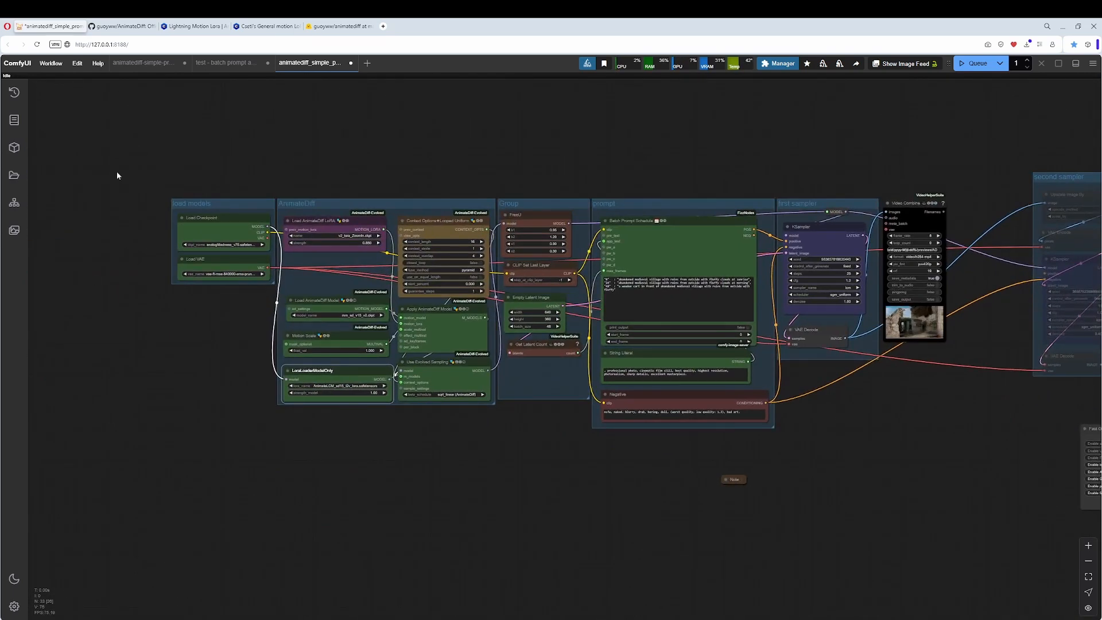
# Look over the animatediff-simple workflow and the animatediff model files on Hugging Face, selecting that page's address.
pyautogui.click(143, 67)
pyautogui.scroll(3, 367, 219)
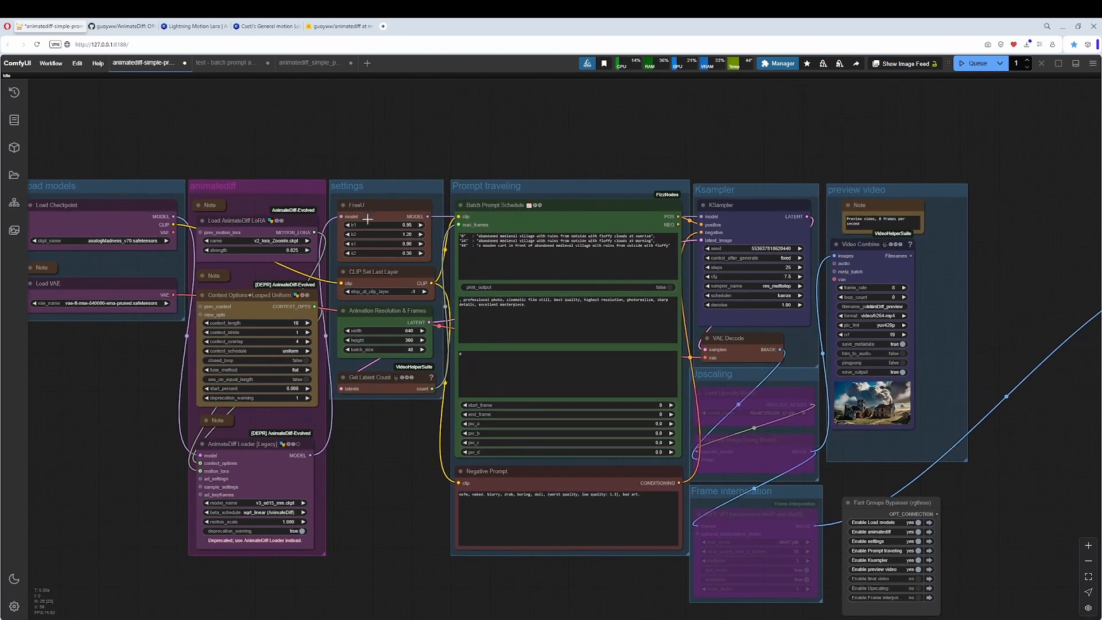
pyautogui.click(335, 27)
pyautogui.scroll(-3, 151, 247)
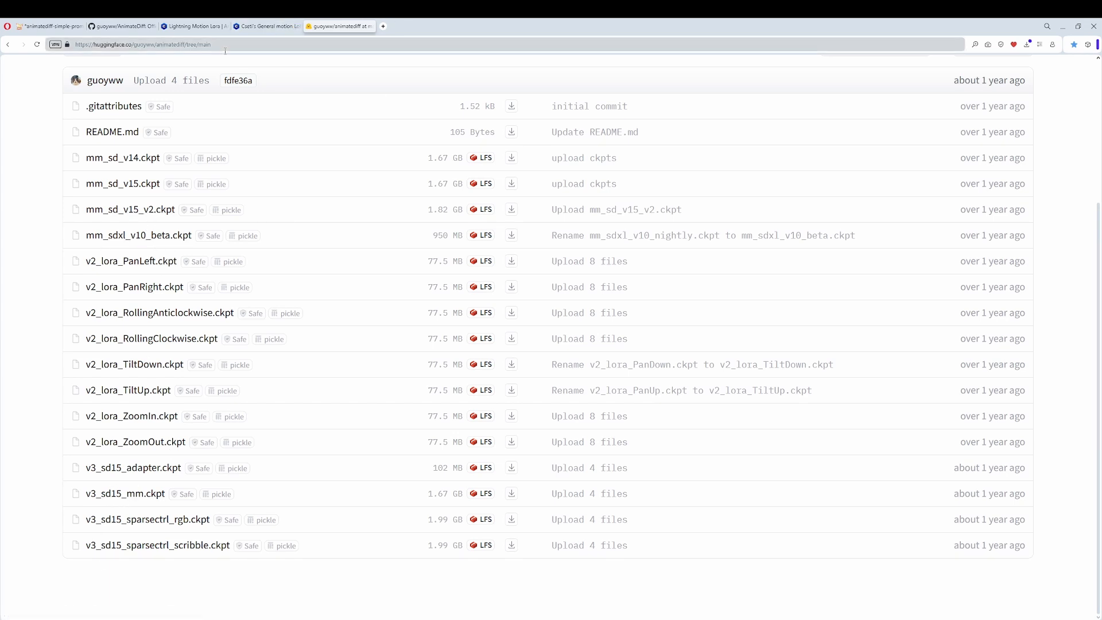
pyautogui.click(250, 45)
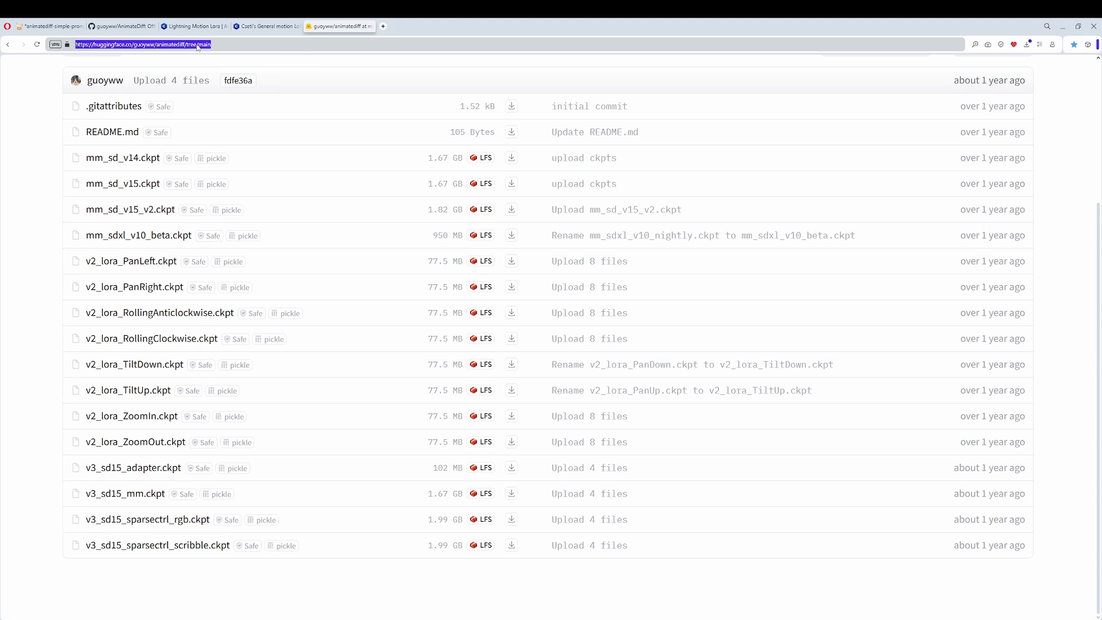
# Expand the note above the AnimateDiff Loader in the animatediff-simple workflow and open its AnimateLCM Hugging Face link.
pyautogui.click(69, 25)
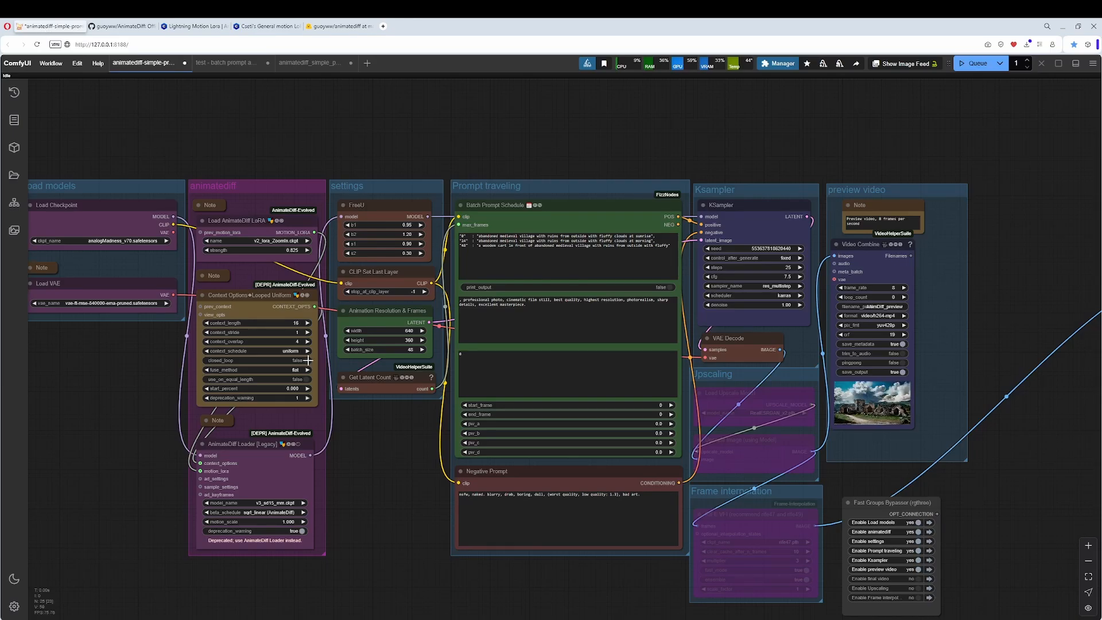
pyautogui.scroll(3, 339, 505)
pyautogui.moveTo(201, 418); pyautogui.dragTo(422, 324)
pyautogui.click(376, 302)
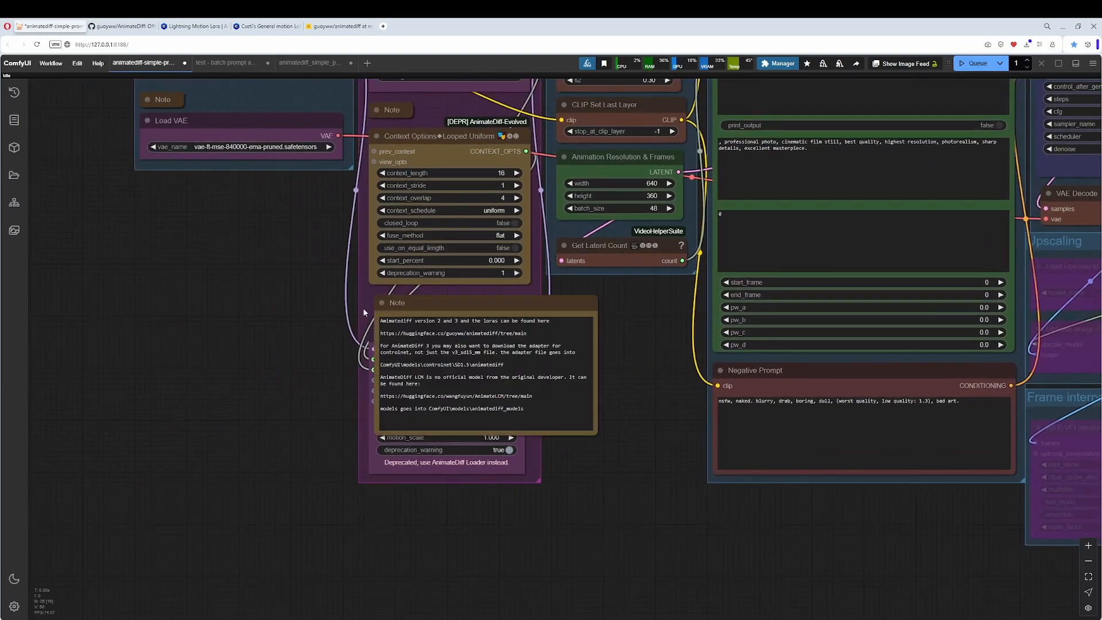
pyautogui.scroll(6, 363, 308)
pyautogui.click(561, 272)
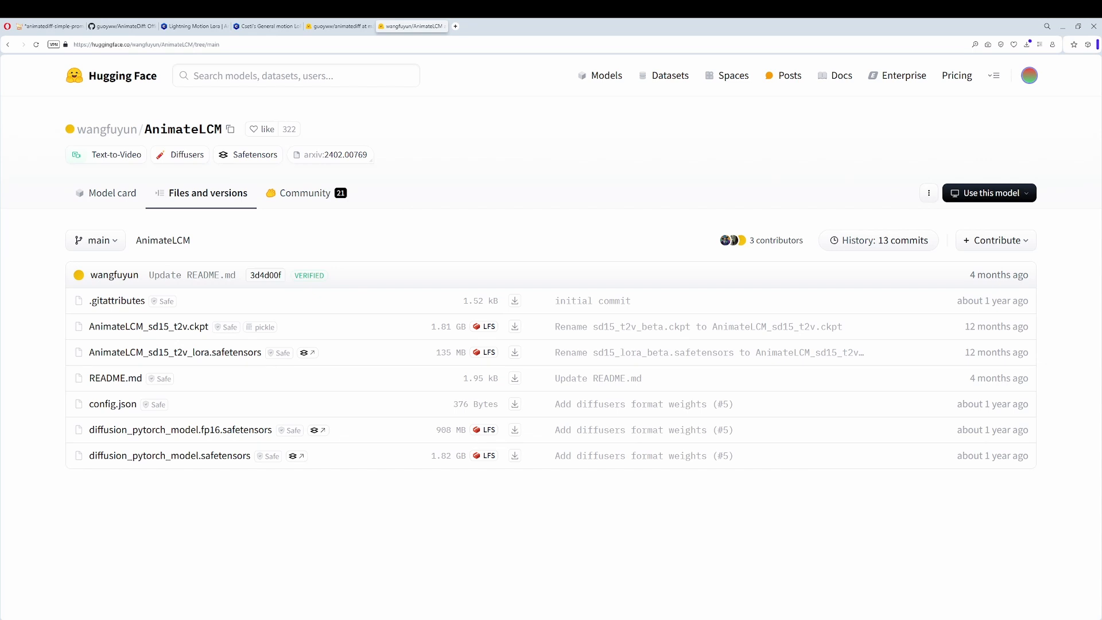
# Review the AnimateDiff GitHub repository and the animatediff and AnimateLCM file lists on Hugging Face.
pyautogui.click(68, 28)
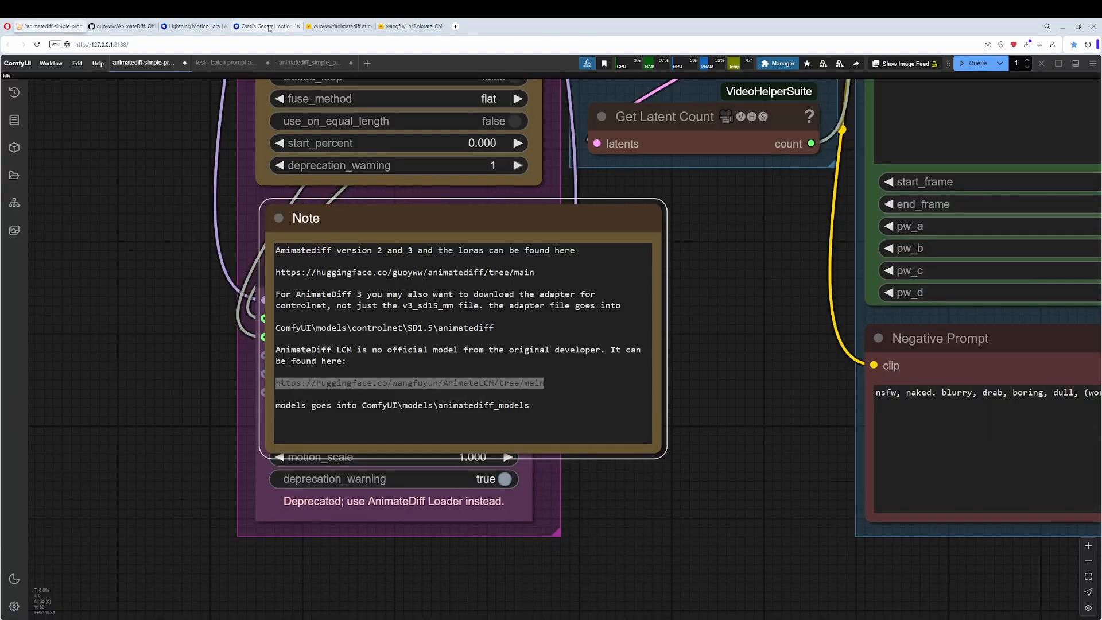
pyautogui.click(121, 26)
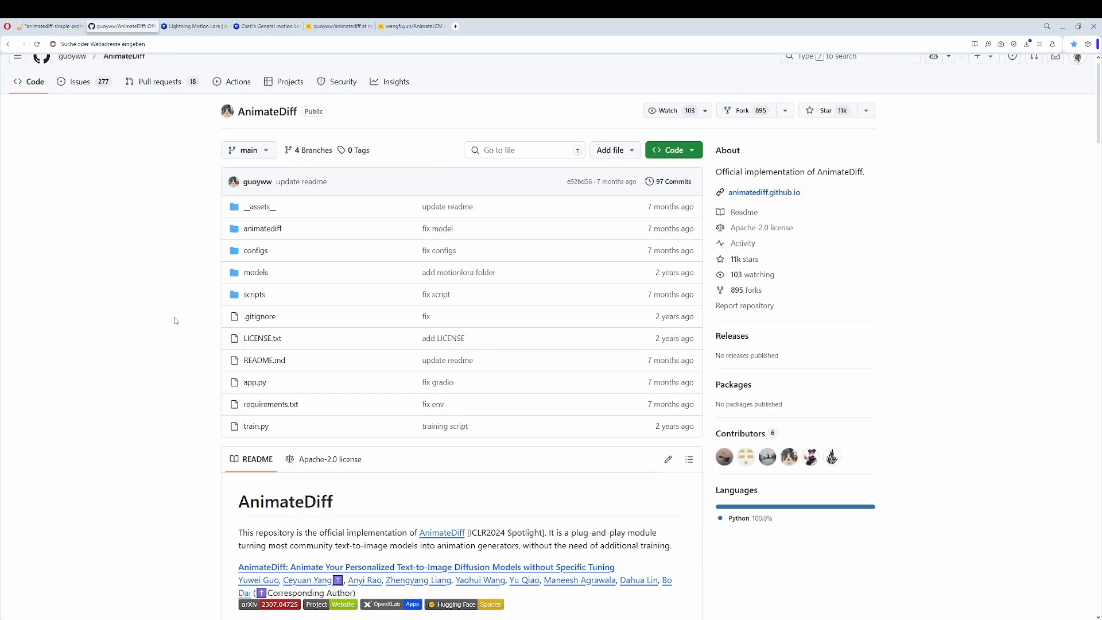
pyautogui.click(327, 26)
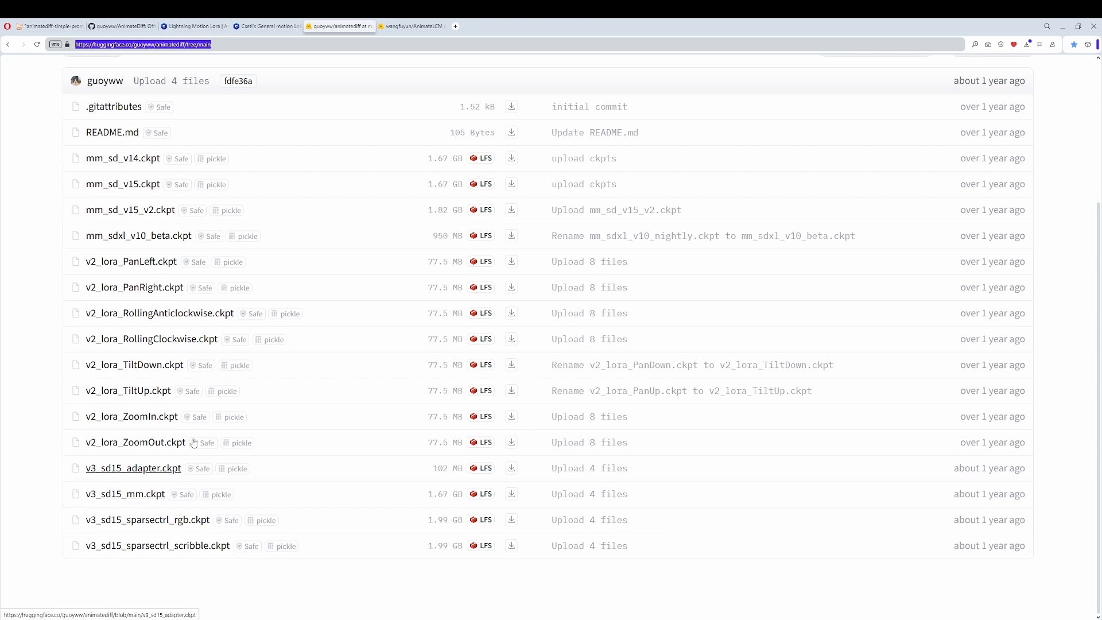
pyautogui.click(415, 29)
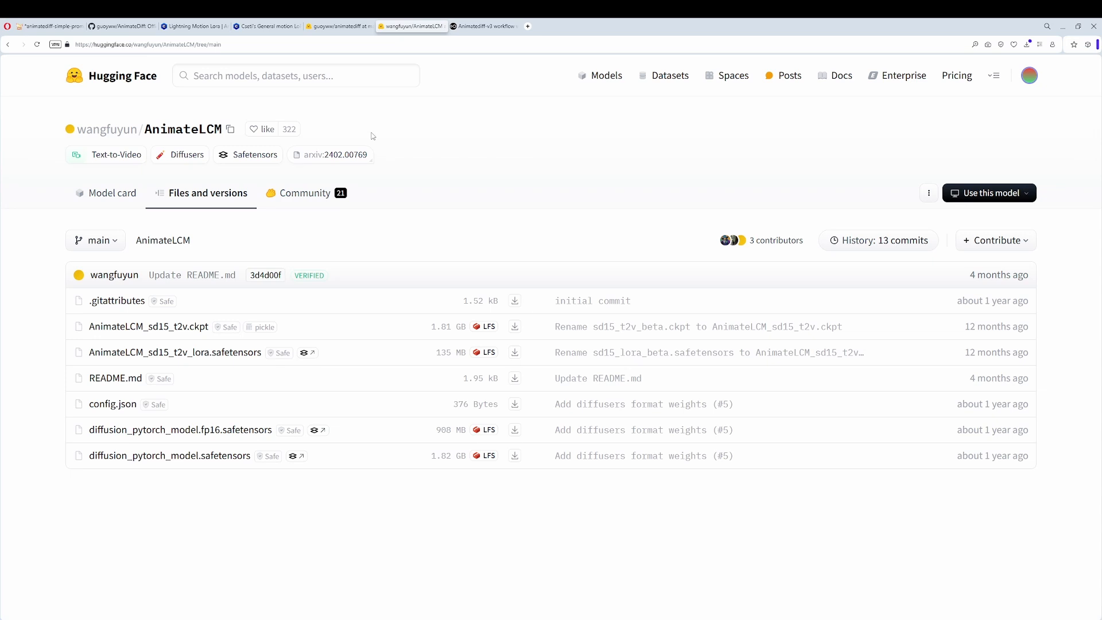
# Set the first sampler's KSampler steps to 8 in the animatediff_simple LCM workflow in ComfyUI.
pyautogui.click(56, 28)
pyautogui.click(309, 63)
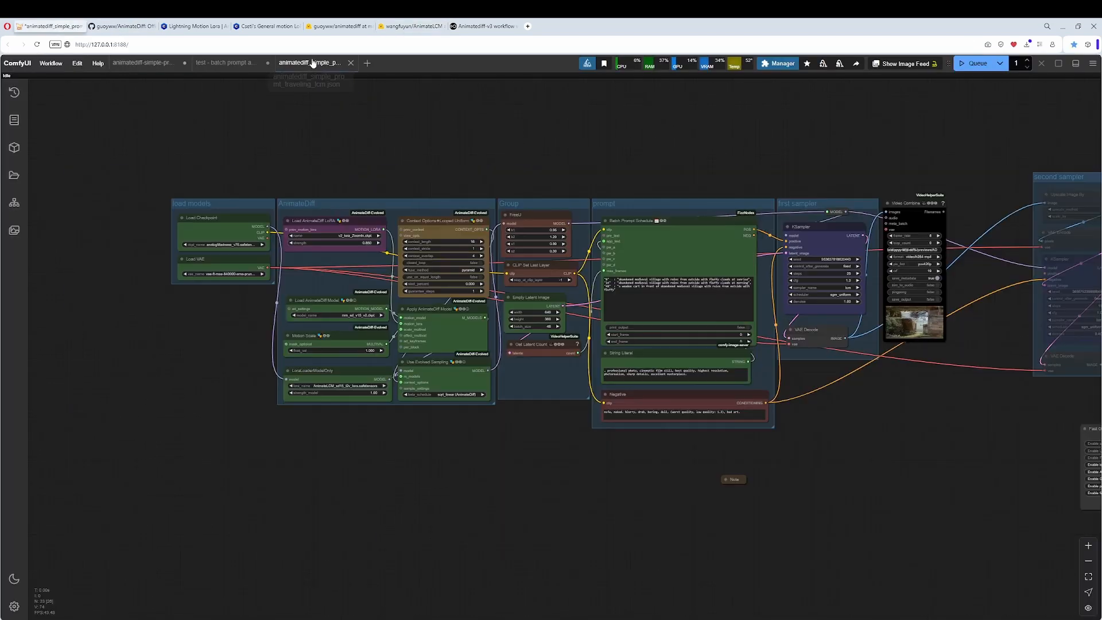
pyautogui.moveTo(740, 482); pyautogui.dragTo(411, 493)
pyautogui.scroll(6, 550, 429)
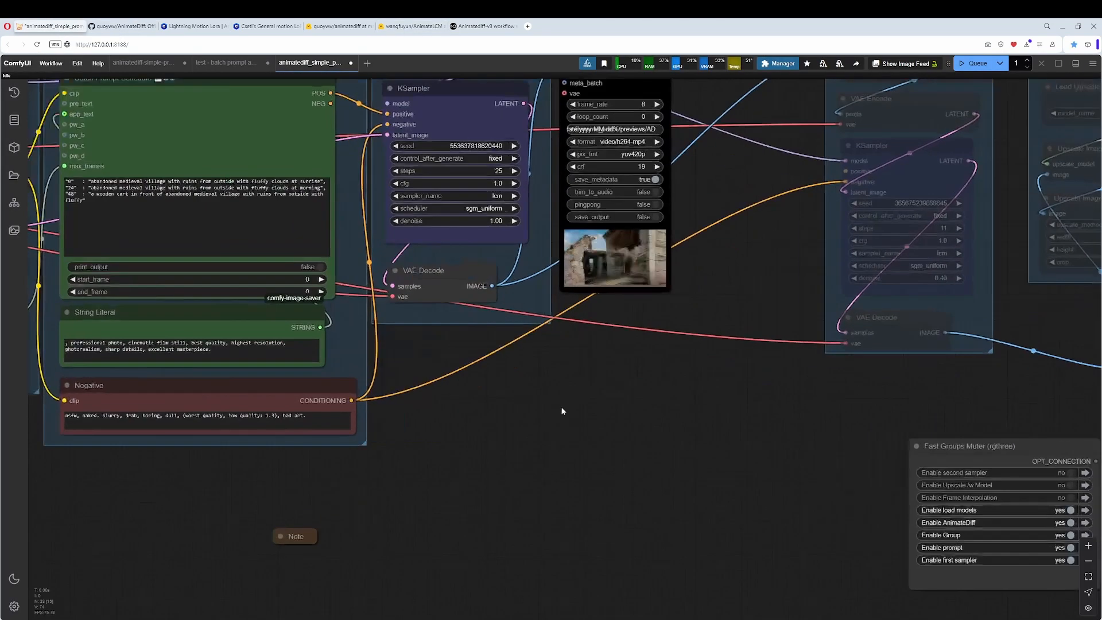
pyautogui.moveTo(556, 391); pyautogui.dragTo(632, 477)
pyautogui.click(572, 256)
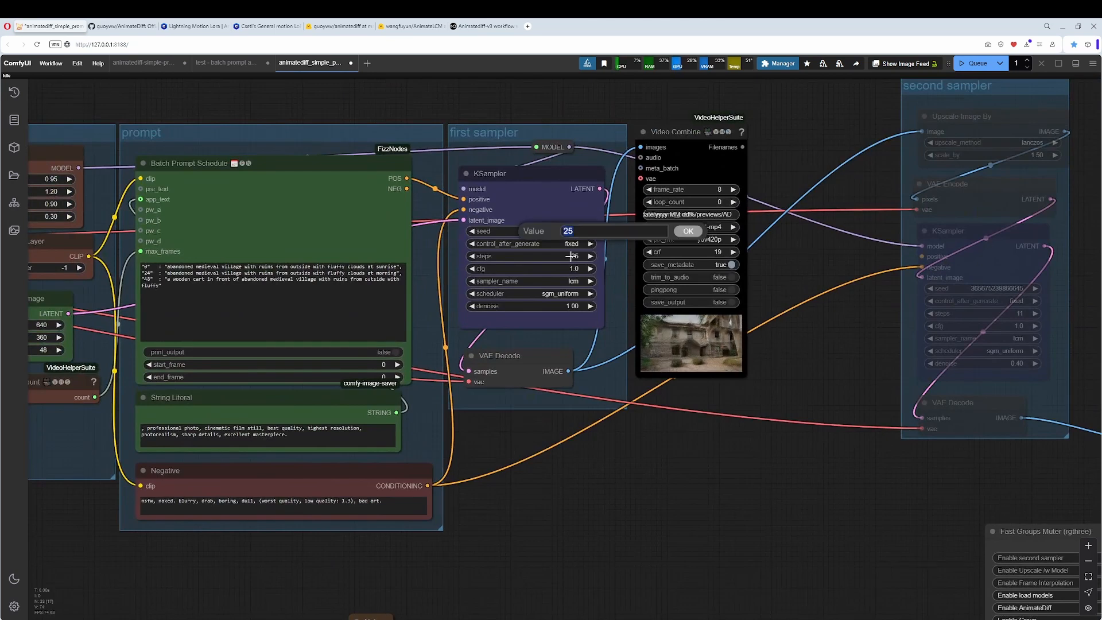
pyautogui.write('8')
pyautogui.press('Return')
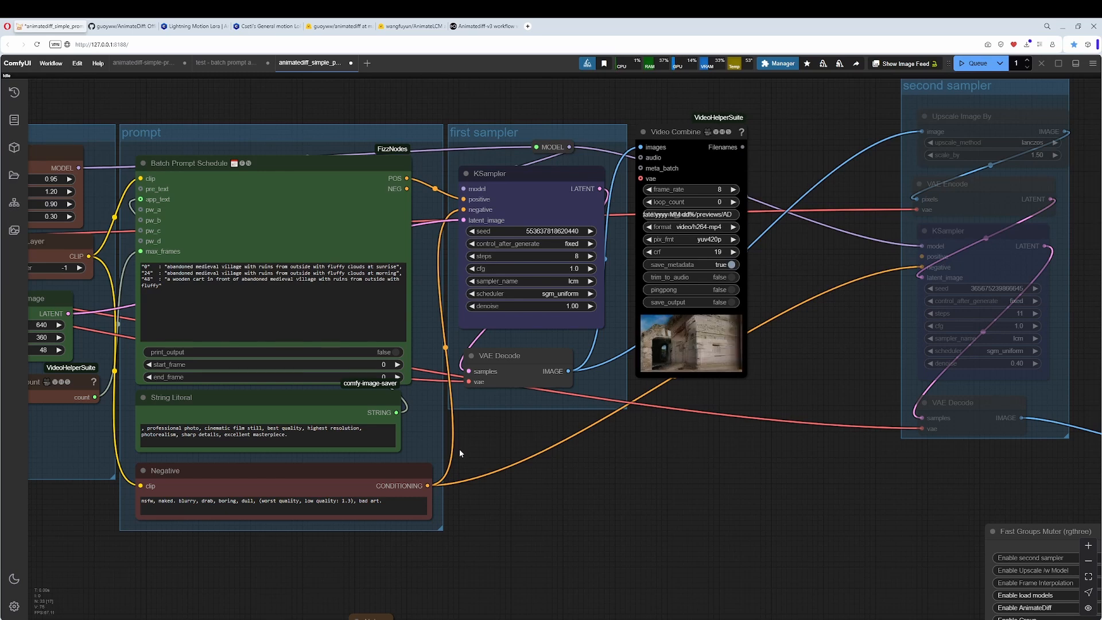
# Review the LCM workflow's AnimateDiff group, including the AnimateLCM LoRA loader, and its prompt and first sampler groups.
pyautogui.scroll(-2, 534, 431)
pyautogui.moveTo(536, 433); pyautogui.dragTo(828, 430)
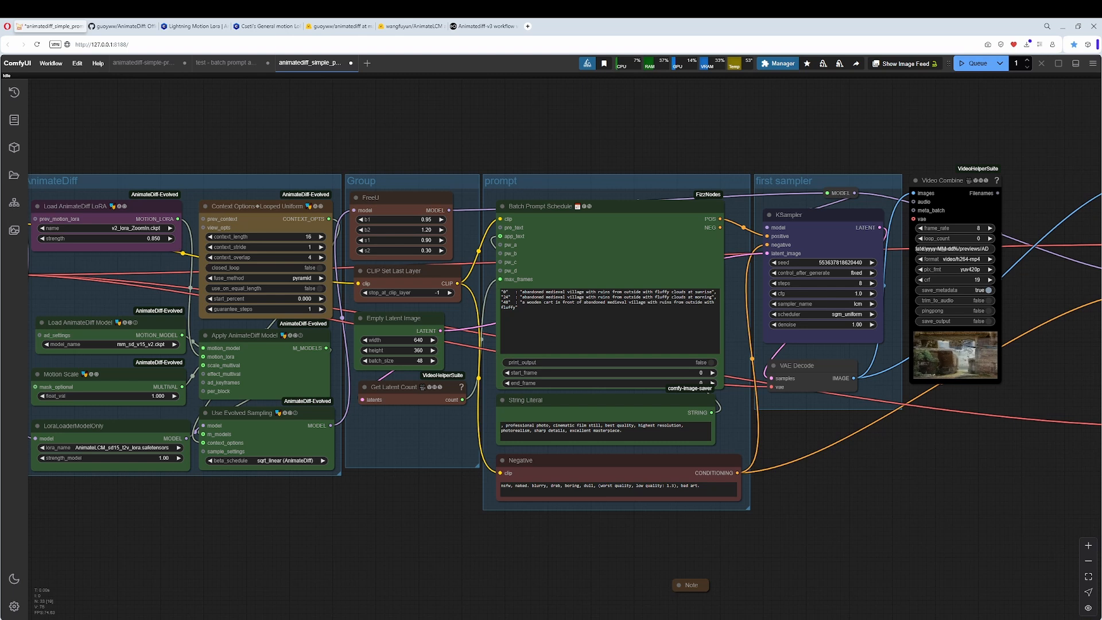
pyautogui.moveTo(229, 511); pyautogui.dragTo(384, 534)
pyautogui.scroll(3, 302, 488)
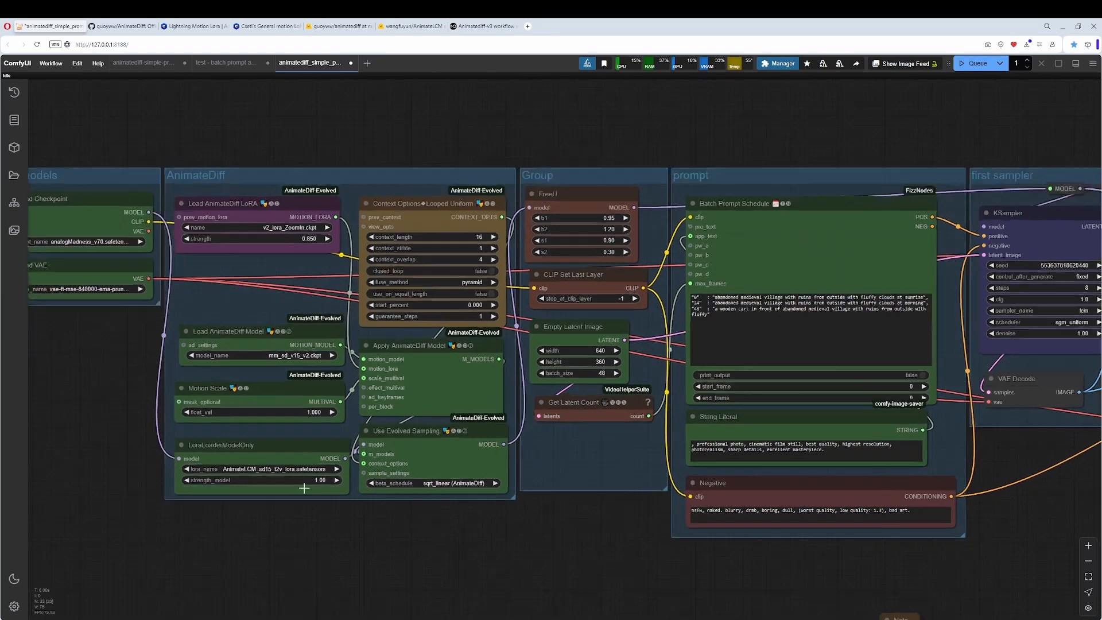
pyautogui.click(267, 446)
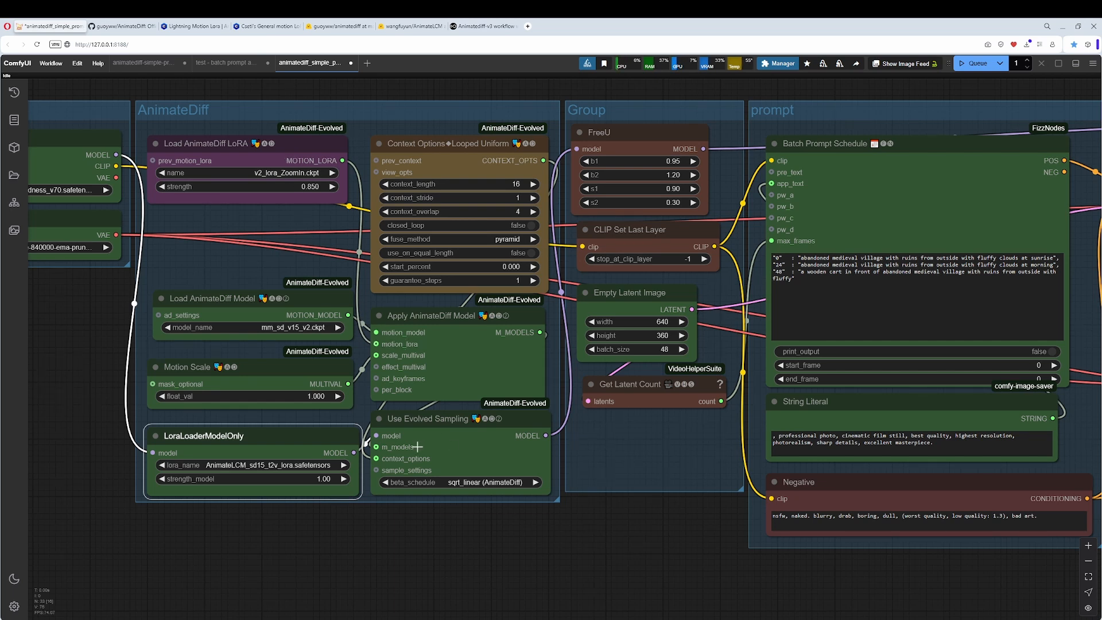
pyautogui.scroll(-2, 517, 470)
pyautogui.moveTo(671, 510); pyautogui.dragTo(484, 511)
pyautogui.scroll(-2, 485, 511)
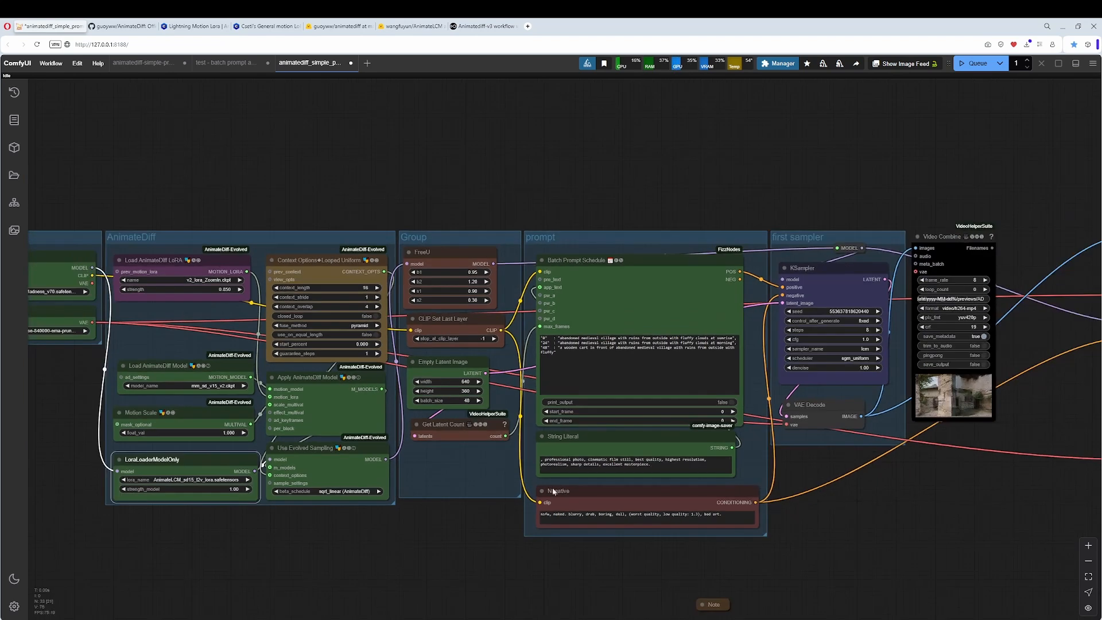
pyautogui.moveTo(846, 502); pyautogui.dragTo(740, 472)
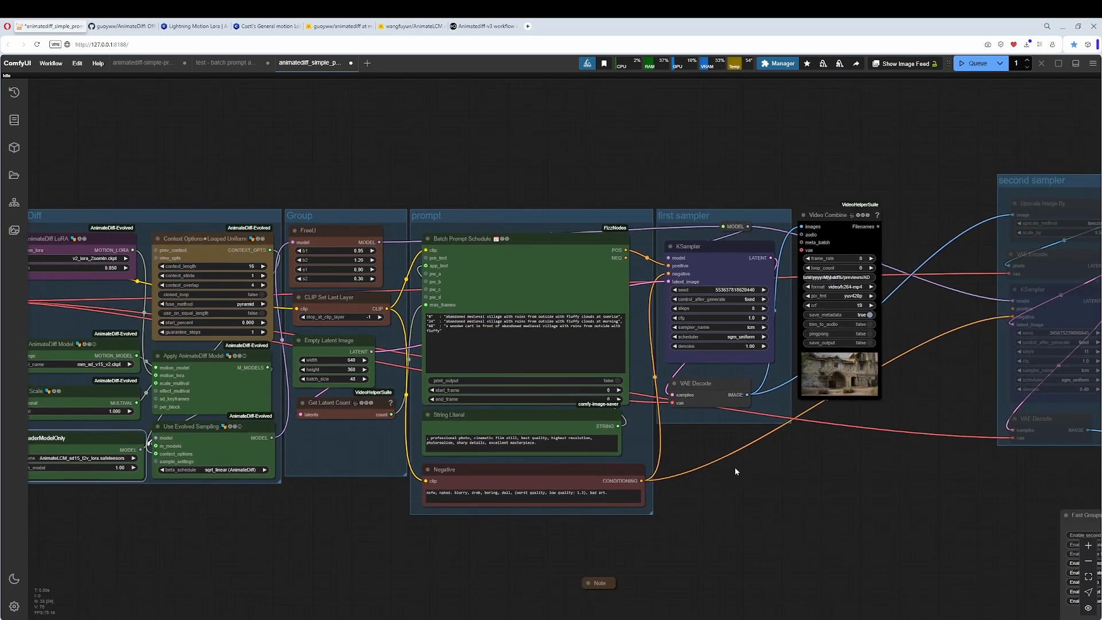
pyautogui.moveTo(801, 451); pyautogui.dragTo(978, 453)
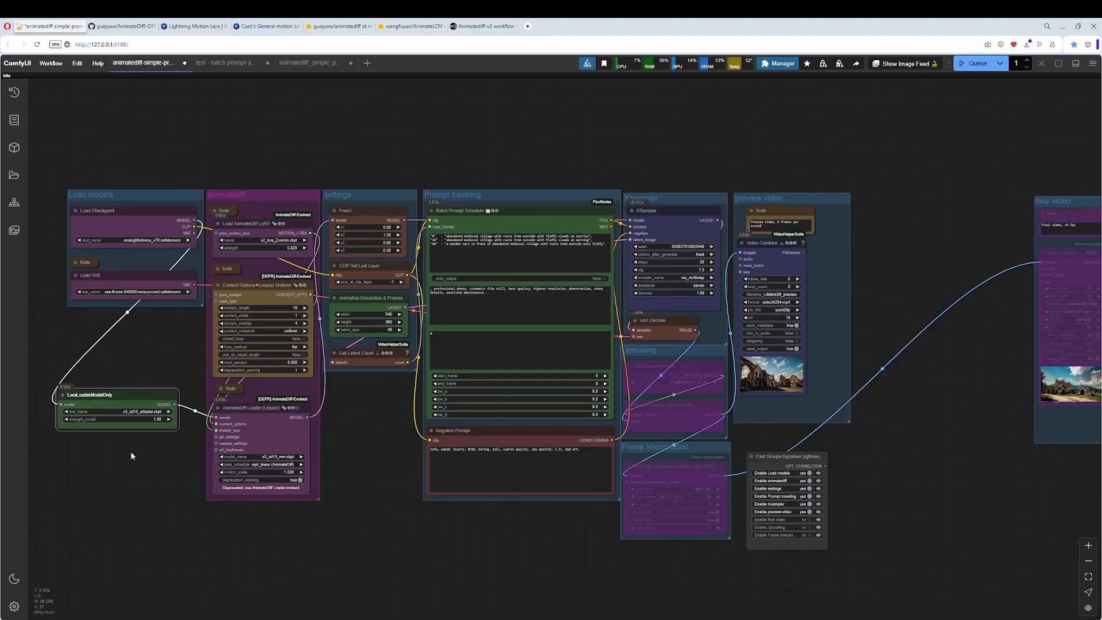
# Check the LoraLoaderModelOnly node in the animatediff-simple workflow against the animatediff model files on Hugging Face.
pyautogui.scroll(3, 142, 472)
pyautogui.moveTo(145, 474); pyautogui.dragTo(308, 439)
pyautogui.scroll(2, 310, 438)
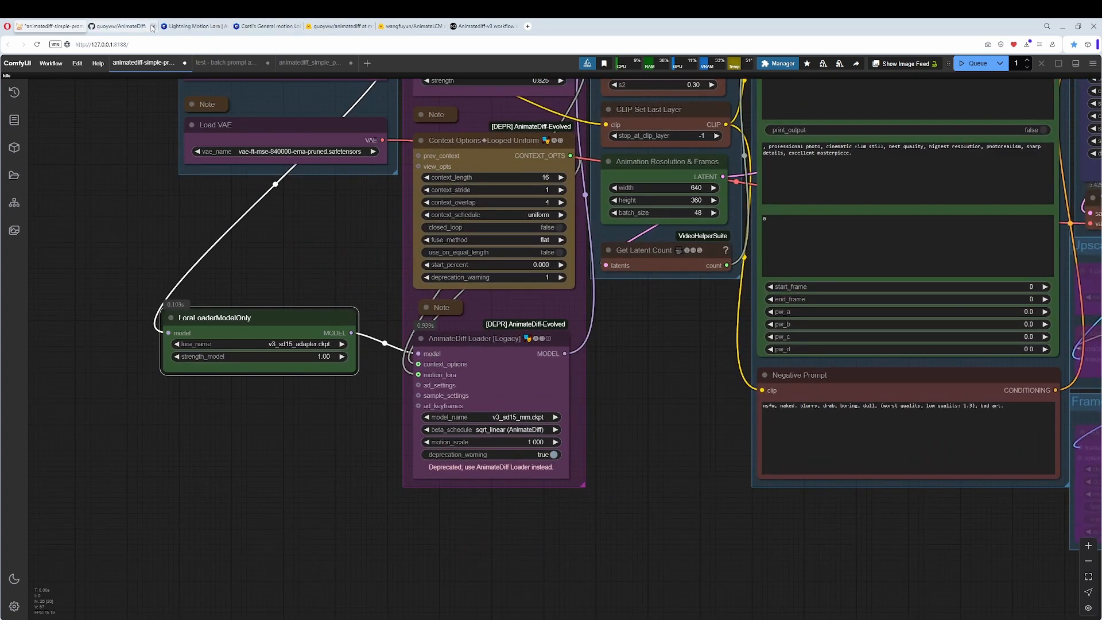
pyautogui.click(336, 25)
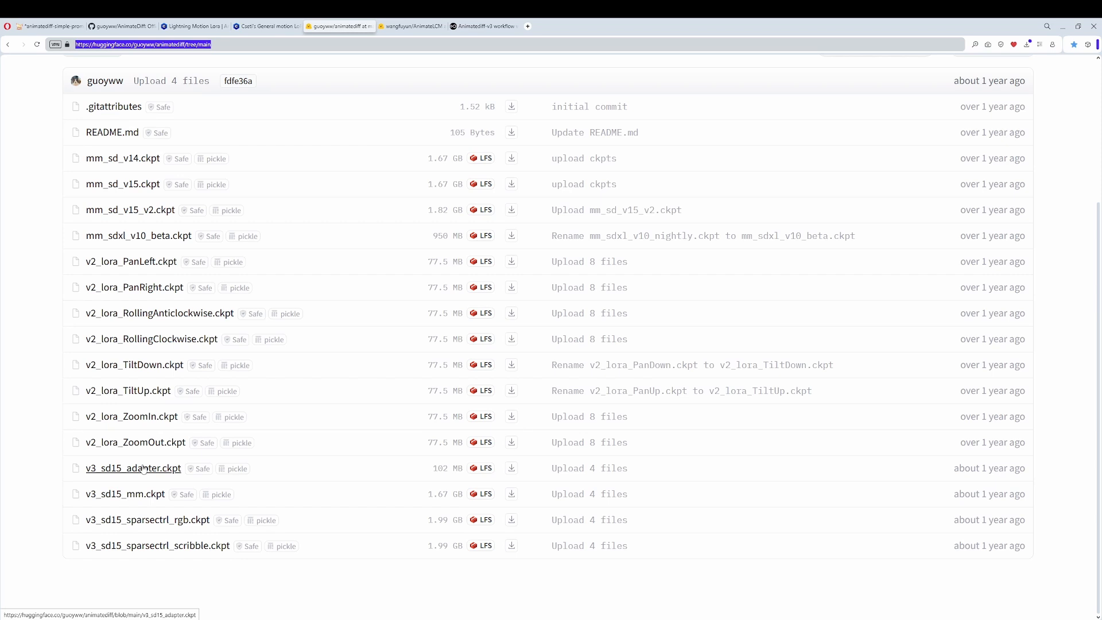
pyautogui.click(43, 27)
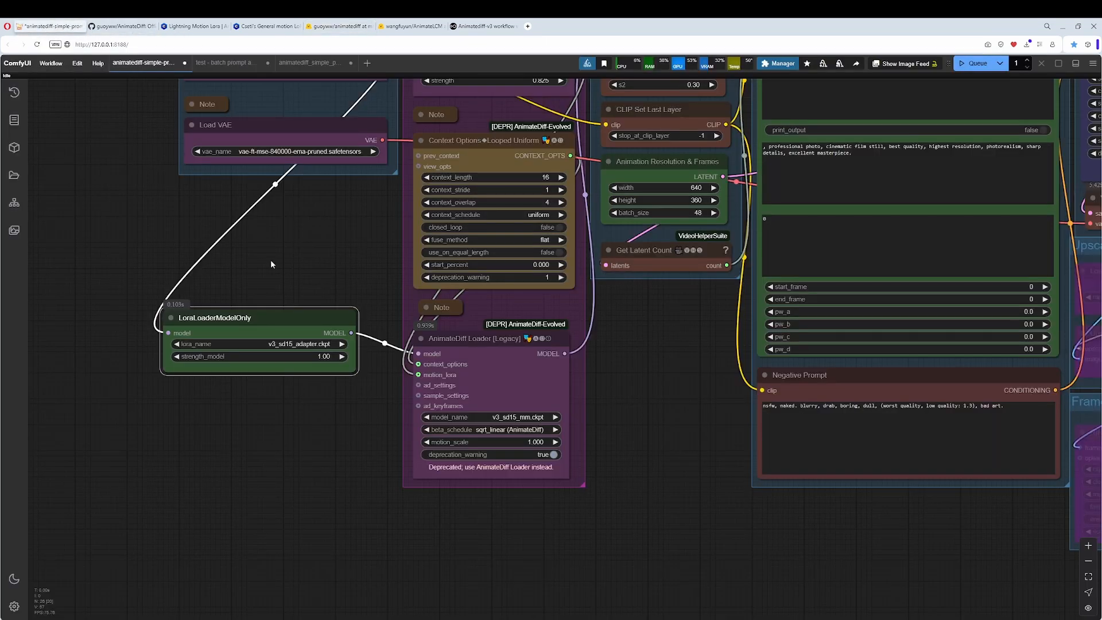
# Examine the LoRA loader's connection to the AnimateDiff Loader, the sampler settings and the preview video in the animatediff-simple workflow.
pyautogui.moveTo(272, 264); pyautogui.dragTo(148, 476)
pyautogui.moveTo(186, 401); pyautogui.dragTo(234, 208)
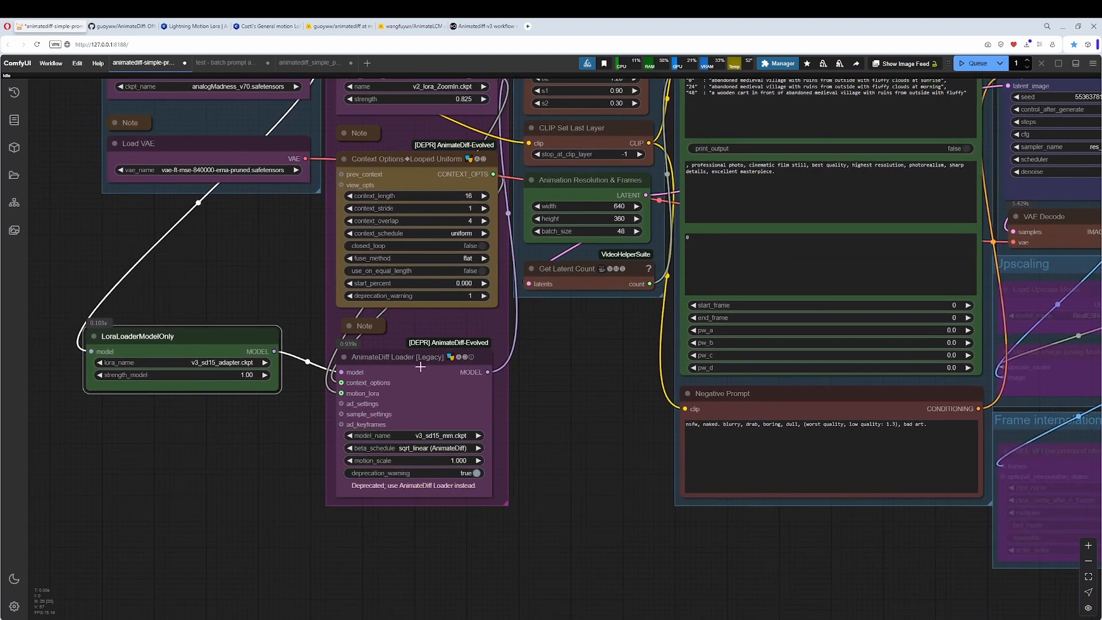
pyautogui.click(416, 359)
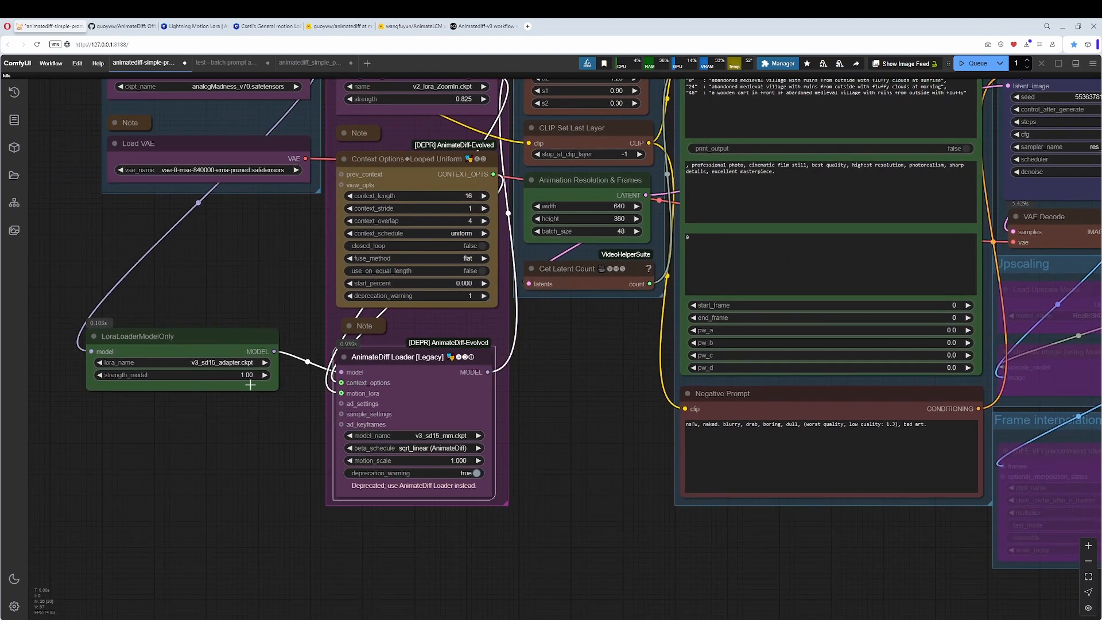
pyautogui.scroll(-2, 230, 364)
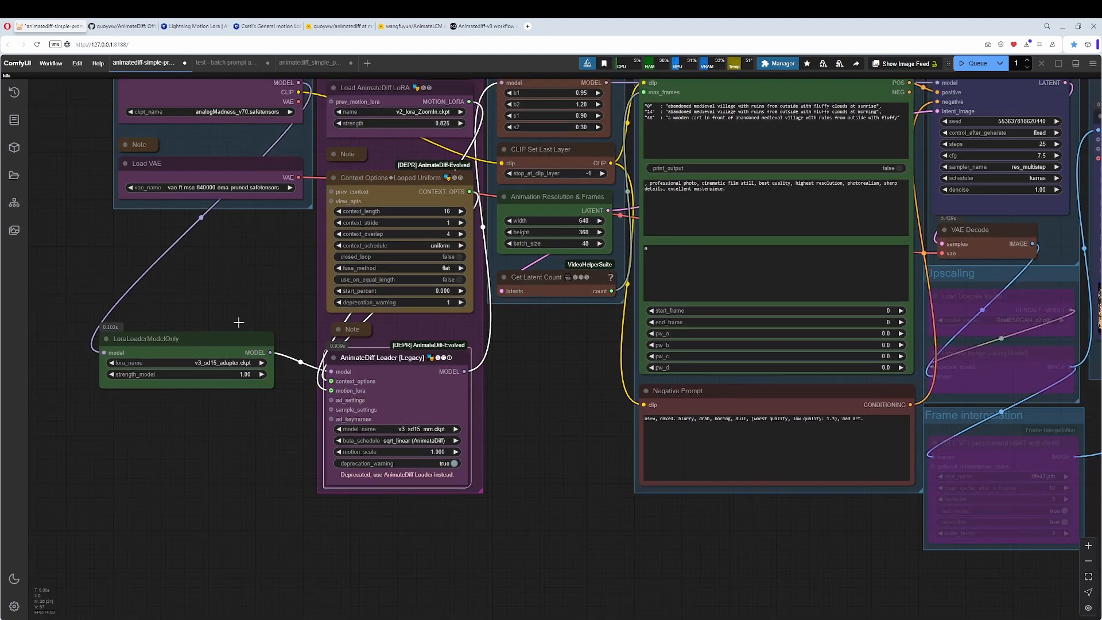
pyautogui.click(210, 385)
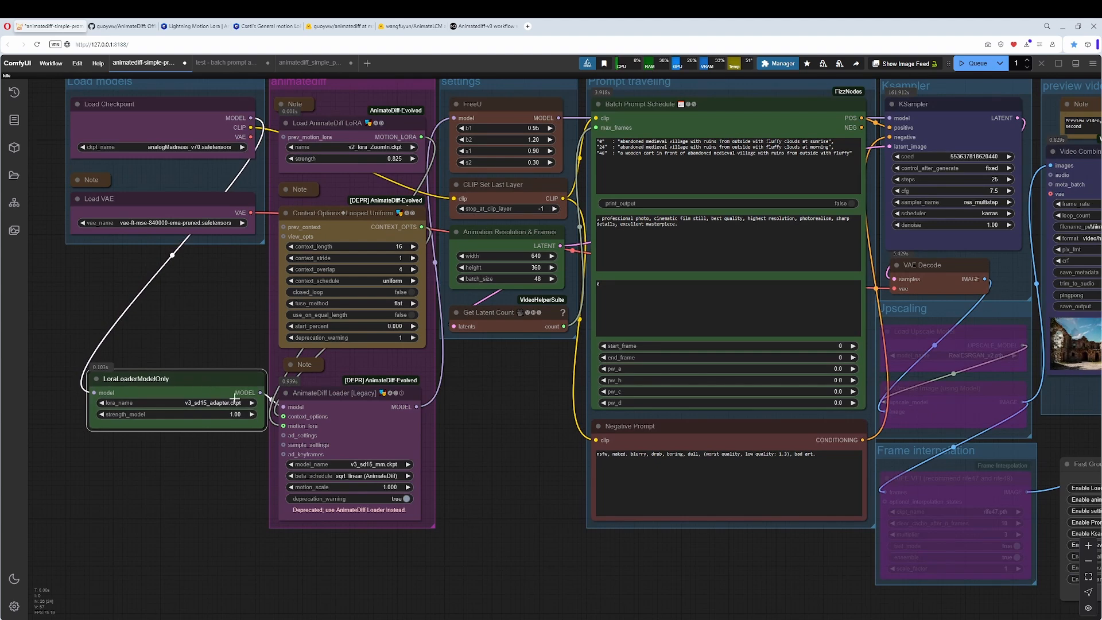
pyautogui.moveTo(501, 405); pyautogui.dragTo(107, 410)
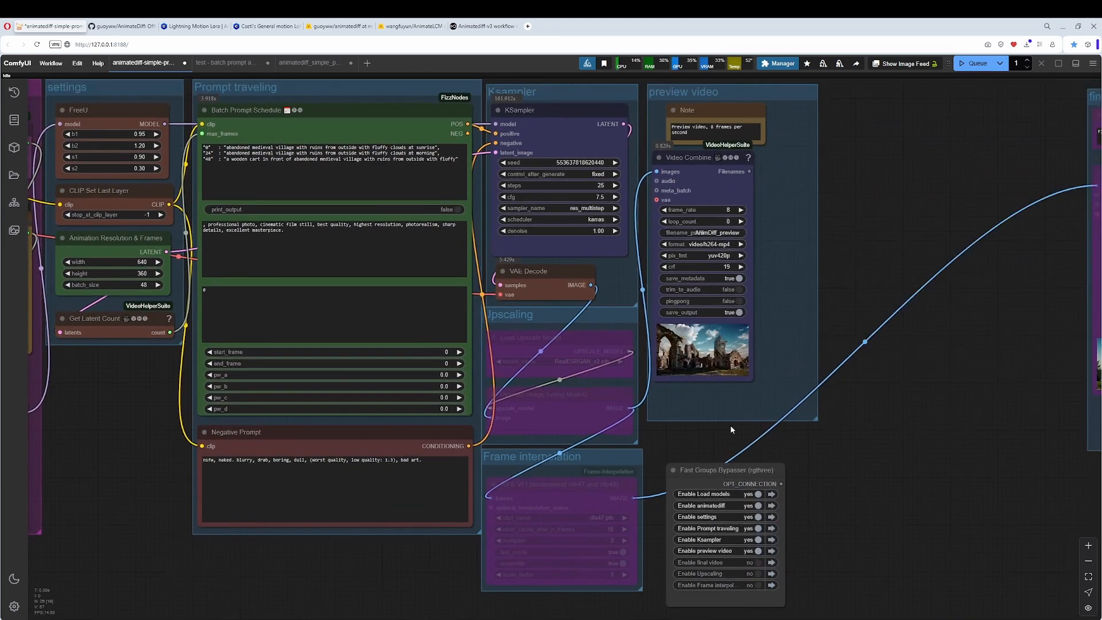
pyautogui.moveTo(796, 427); pyautogui.dragTo(498, 434)
pyautogui.scroll(7, 505, 405)
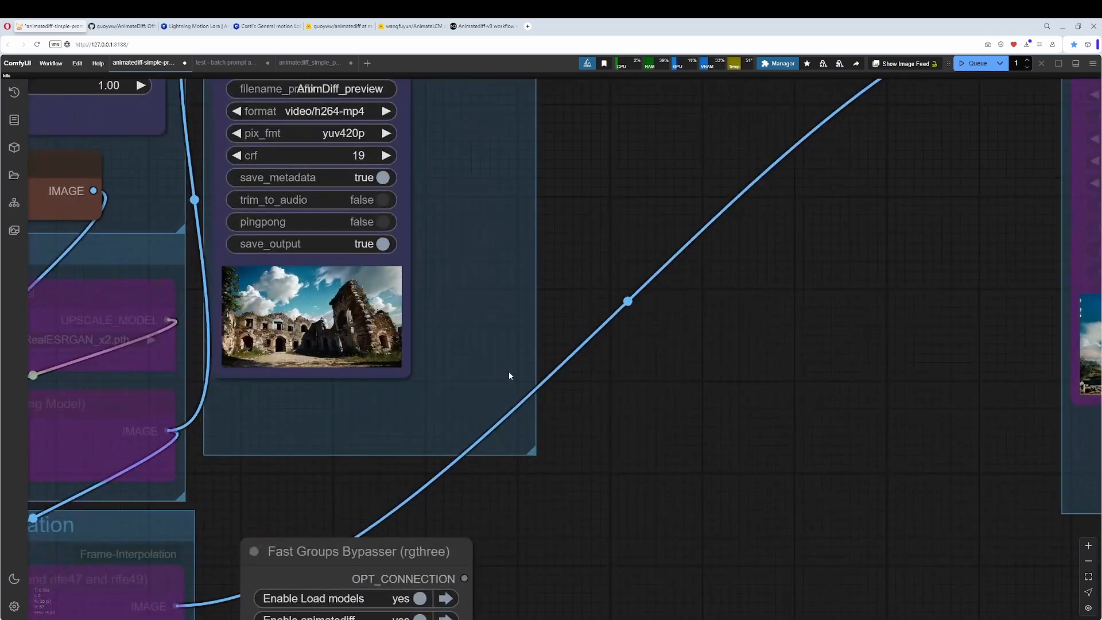
pyautogui.scroll(5, 514, 363)
pyautogui.scroll(-11, 477, 359)
pyautogui.scroll(-7, 462, 401)
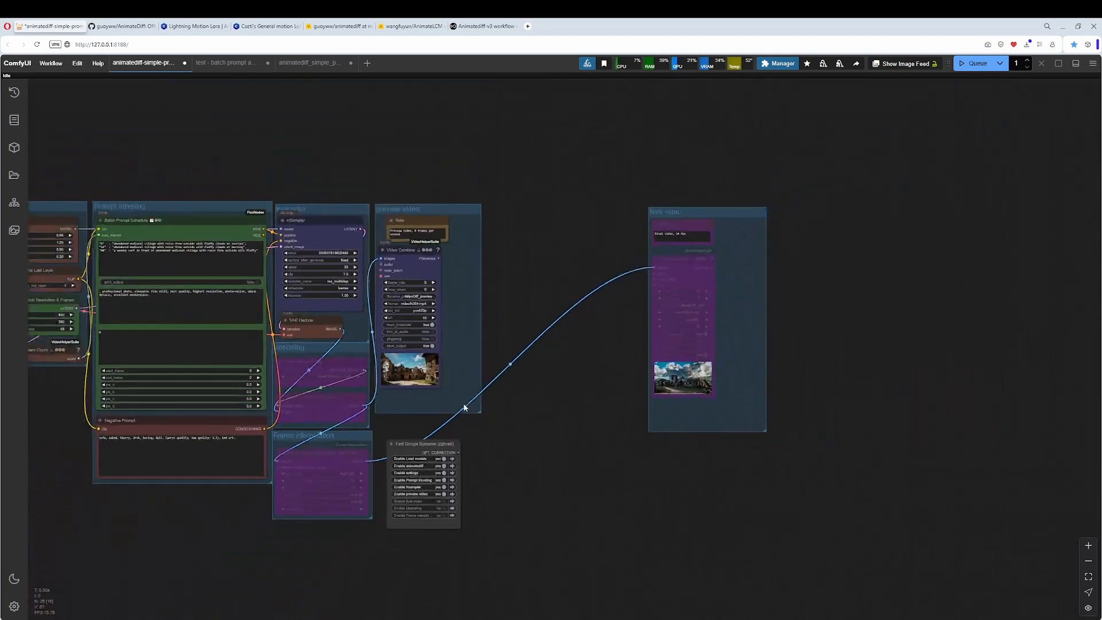
pyautogui.moveTo(243, 526); pyautogui.dragTo(442, 498)
pyautogui.scroll(4, 344, 459)
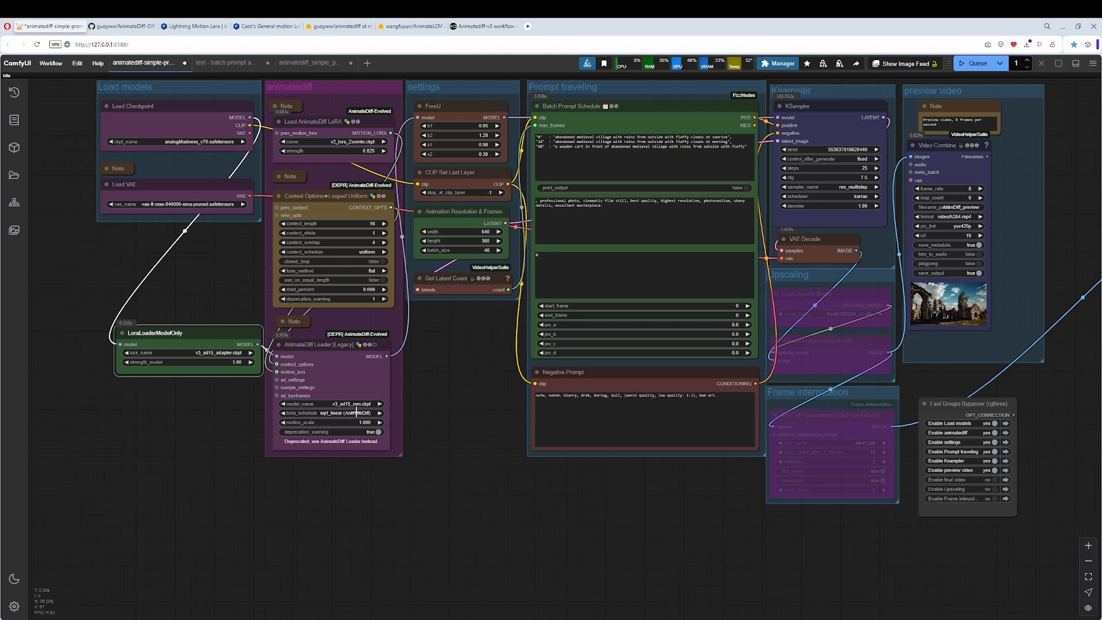
# Shift the LoraLoaderModelOnly node slightly and bypass it in the animatediff-simple workflow.
pyautogui.moveTo(200, 342); pyautogui.dragTo(192, 347)
pyautogui.rightClick(191, 336)
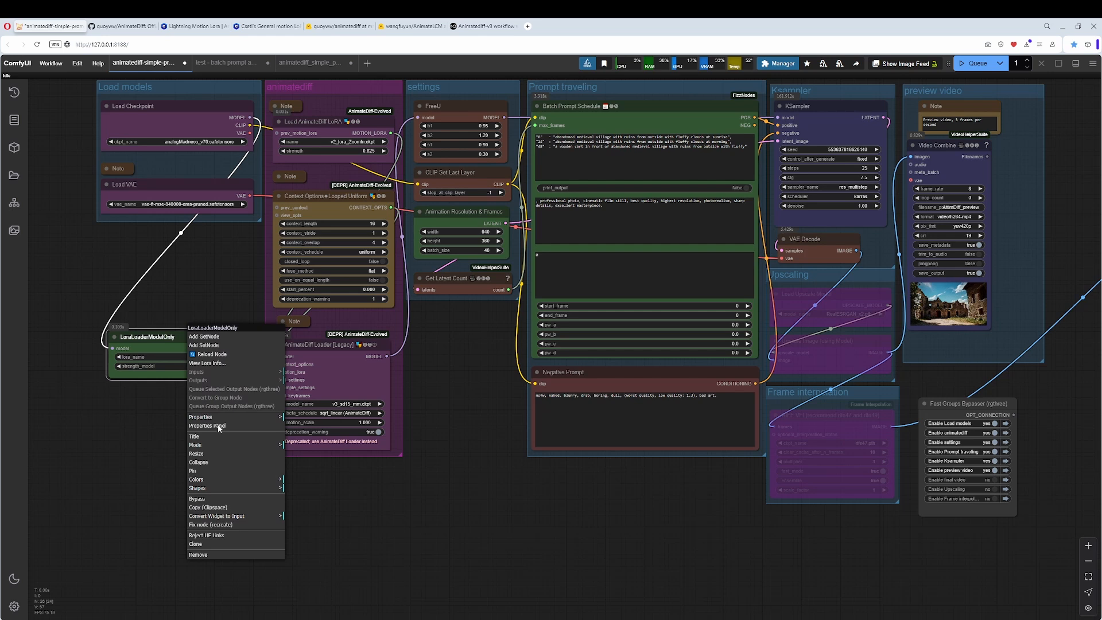
pyautogui.click(214, 503)
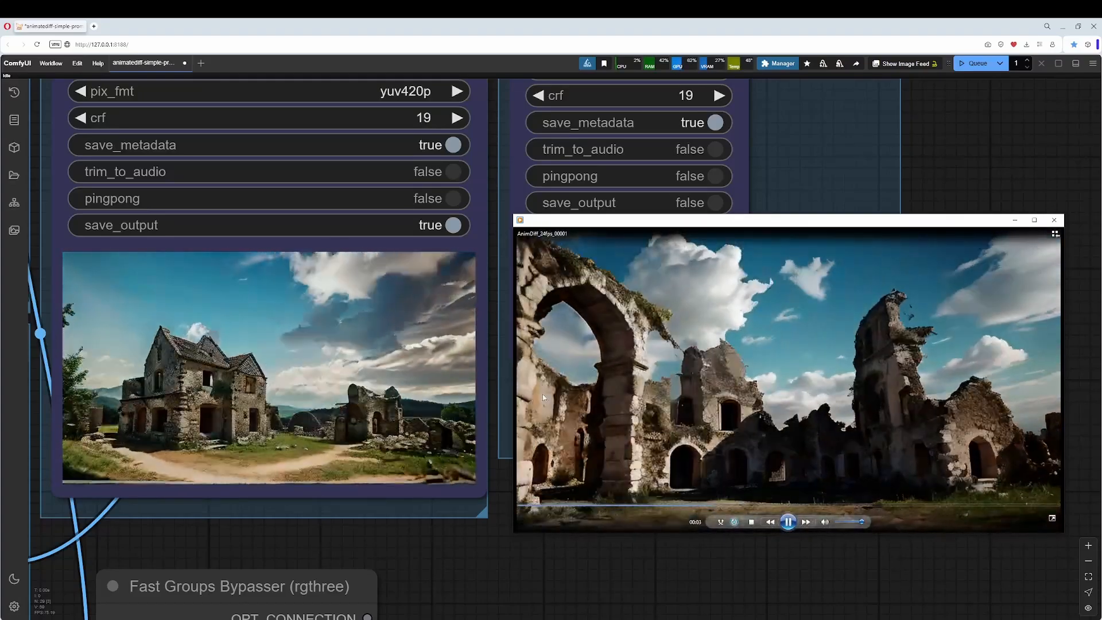
# Compare the rendered videos in the Video Combine nodes with the 24 fps video open in the player.
pyautogui.scroll(-14, 483, 451)
pyautogui.moveTo(187, 556); pyautogui.dragTo(502, 439)
pyautogui.scroll(4, 293, 392)
pyautogui.moveTo(184, 361); pyautogui.dragTo(256, 438)
pyautogui.scroll(4, 256, 438)
pyautogui.scroll(-1, 191, 323)
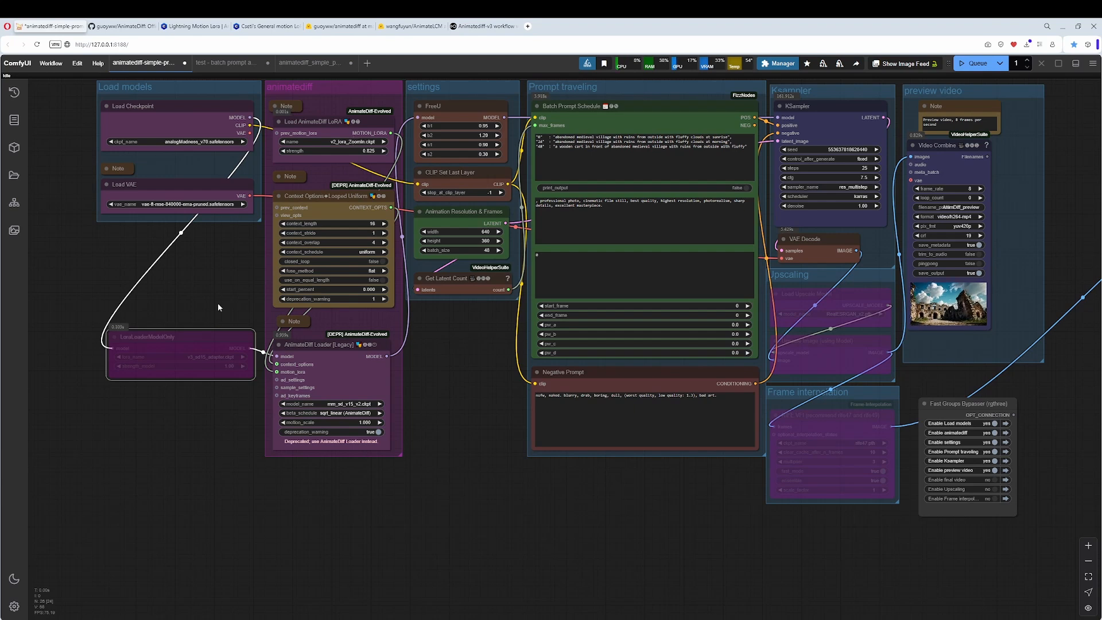
# Look through the motion LoRAs available in the Load AnimateDiff LoRA node, keeping the current choice.
pyautogui.click(354, 142)
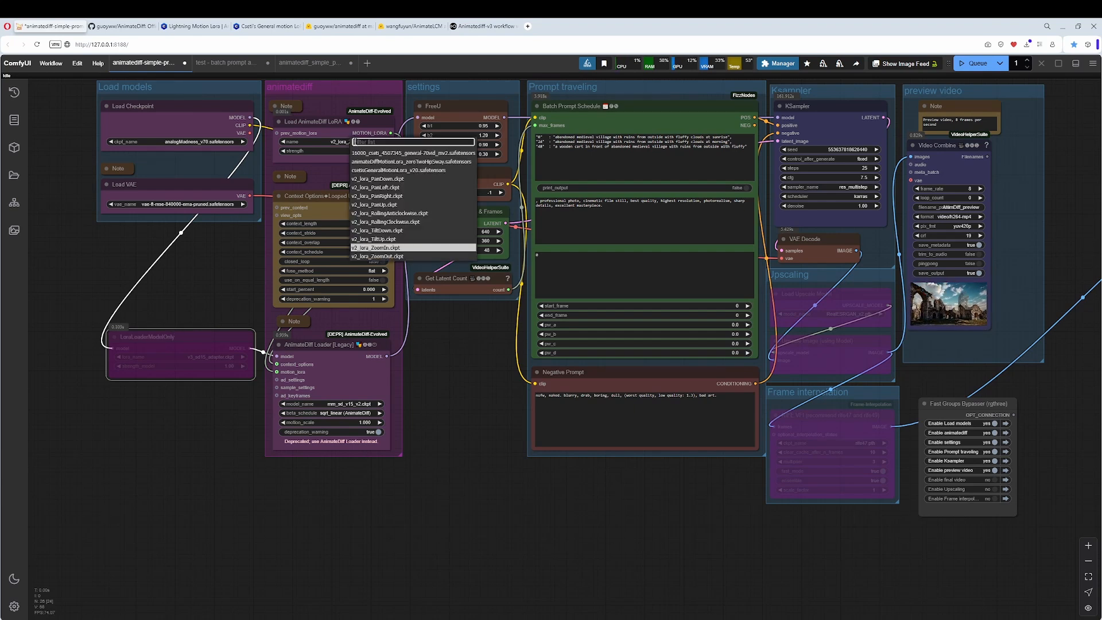
pyautogui.click(218, 287)
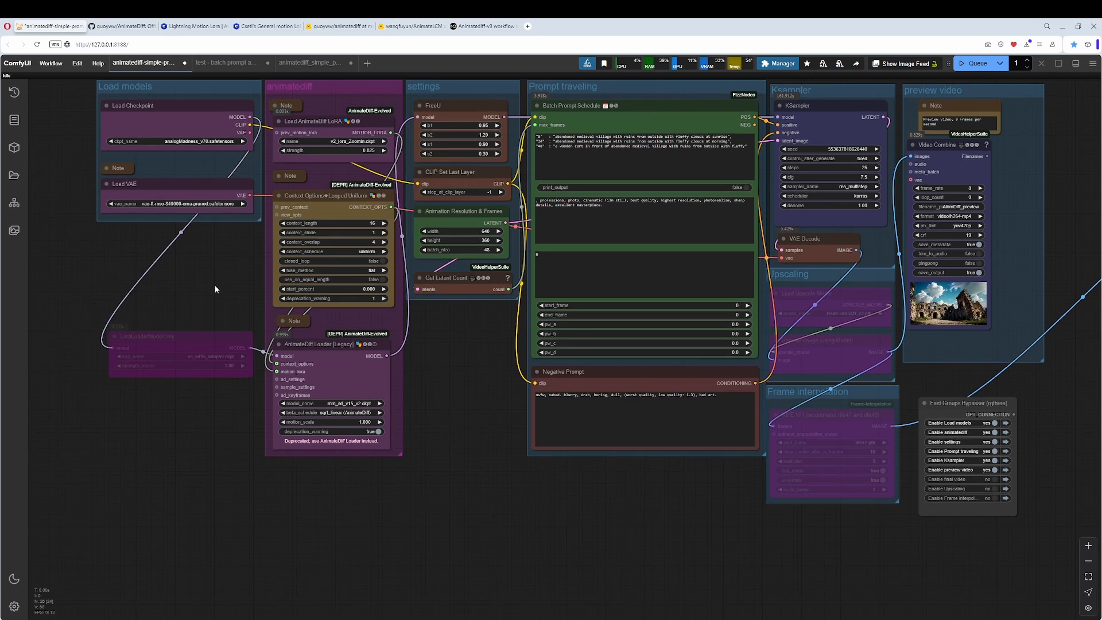
pyautogui.moveTo(451, 395); pyautogui.dragTo(380, 451)
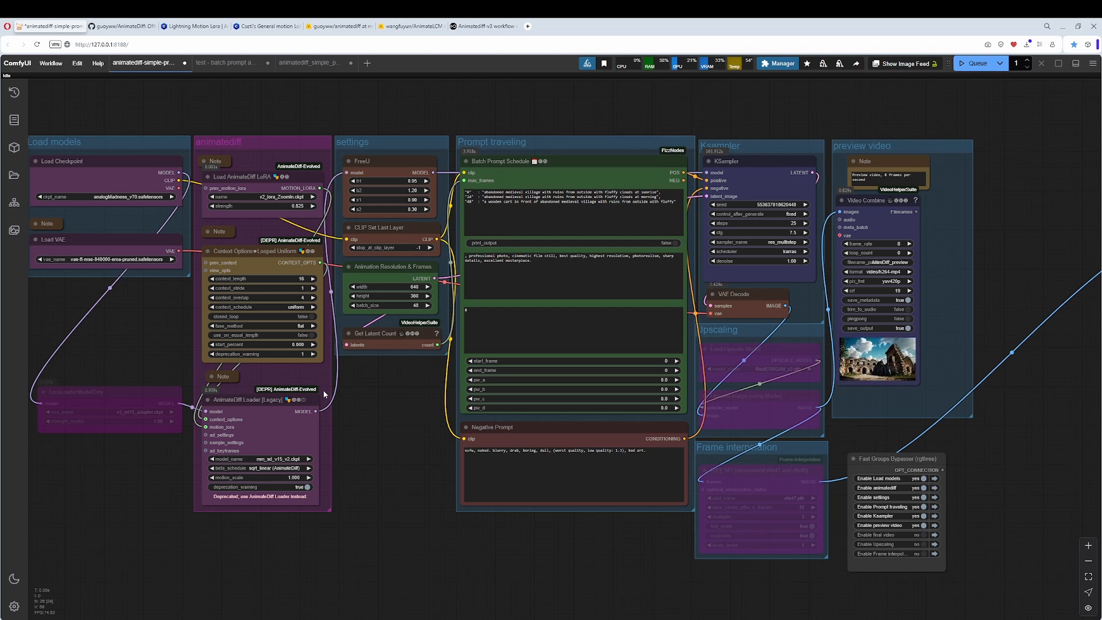
pyautogui.moveTo(349, 401); pyautogui.dragTo(403, 416)
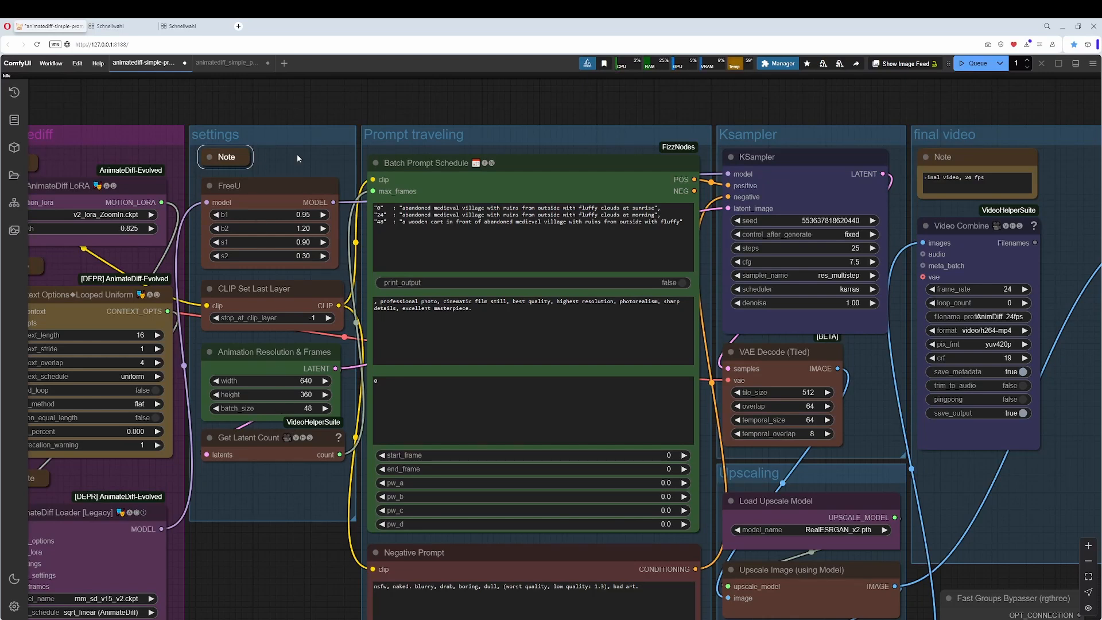
# Expand the note above the FreeU node and open its FreeU GitHub link in a new browser tab.
pyautogui.click(279, 183)
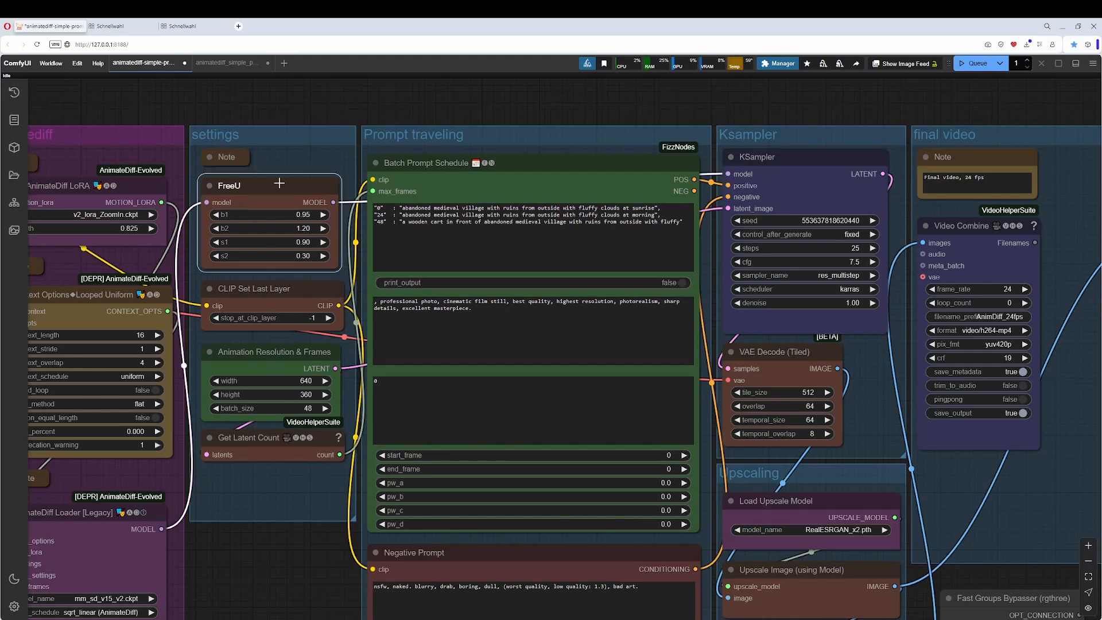
pyautogui.click(211, 157)
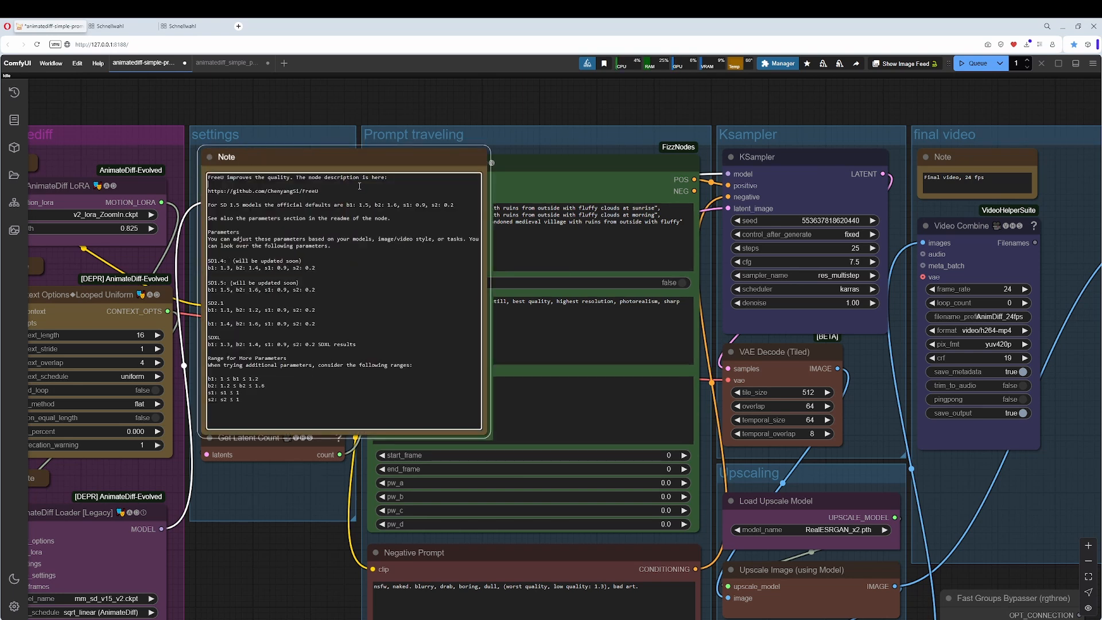
pyautogui.moveTo(339, 192); pyautogui.dragTo(219, 190)
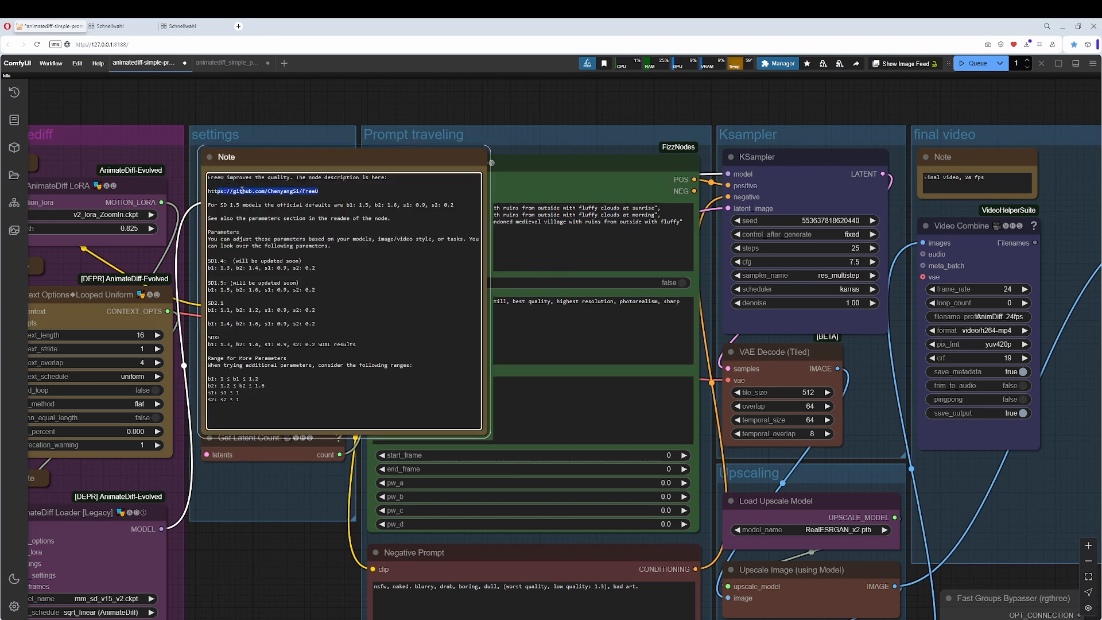
pyautogui.moveTo(334, 191); pyautogui.dragTo(226, 189)
pyautogui.rightClick(231, 192)
pyautogui.click(277, 222)
pyautogui.click(238, 26)
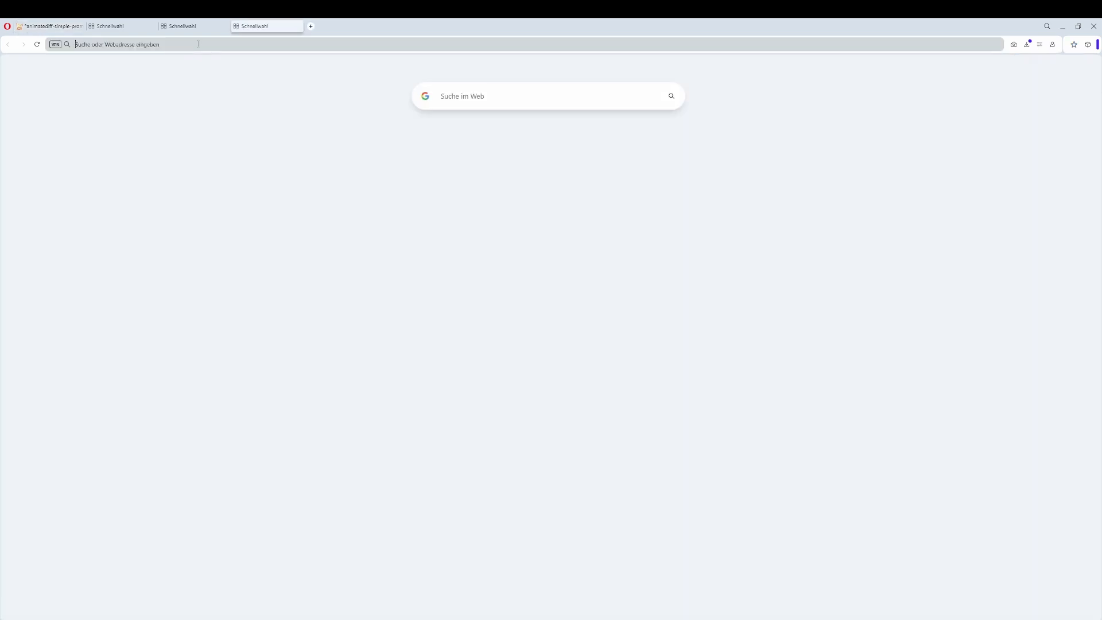
pyautogui.hotkey('ctrl', 'v')
pyautogui.press('Return')
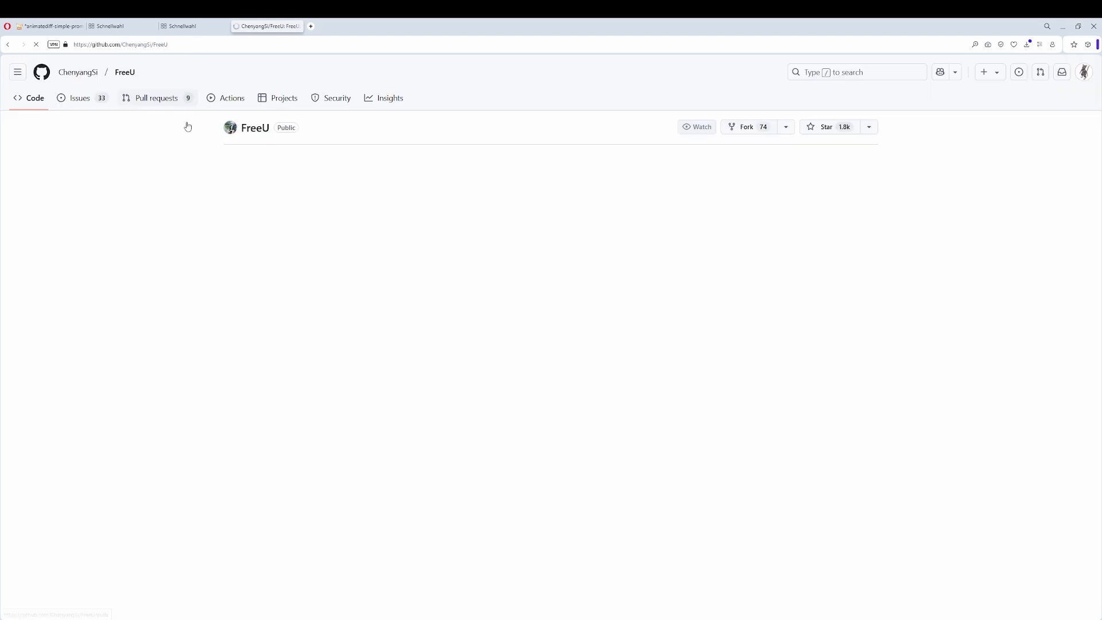
# Review the comparison images, usage and code sections in the FreeU repository's README.
pyautogui.scroll(-5, 278, 248)
pyautogui.scroll(-5, 362, 288)
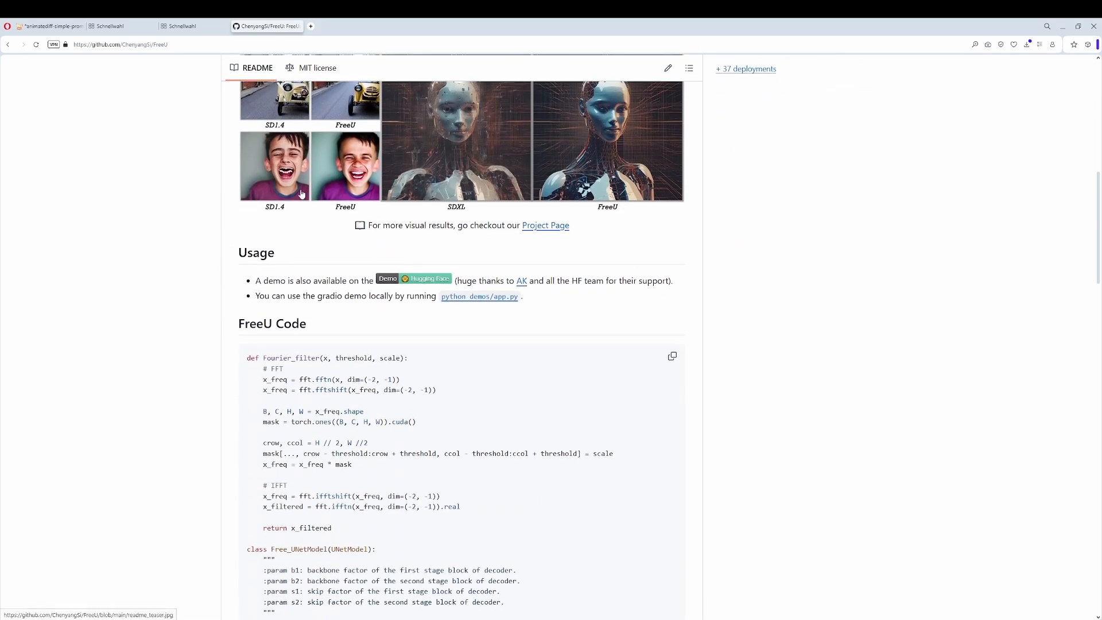
pyautogui.scroll(1, 388, 223)
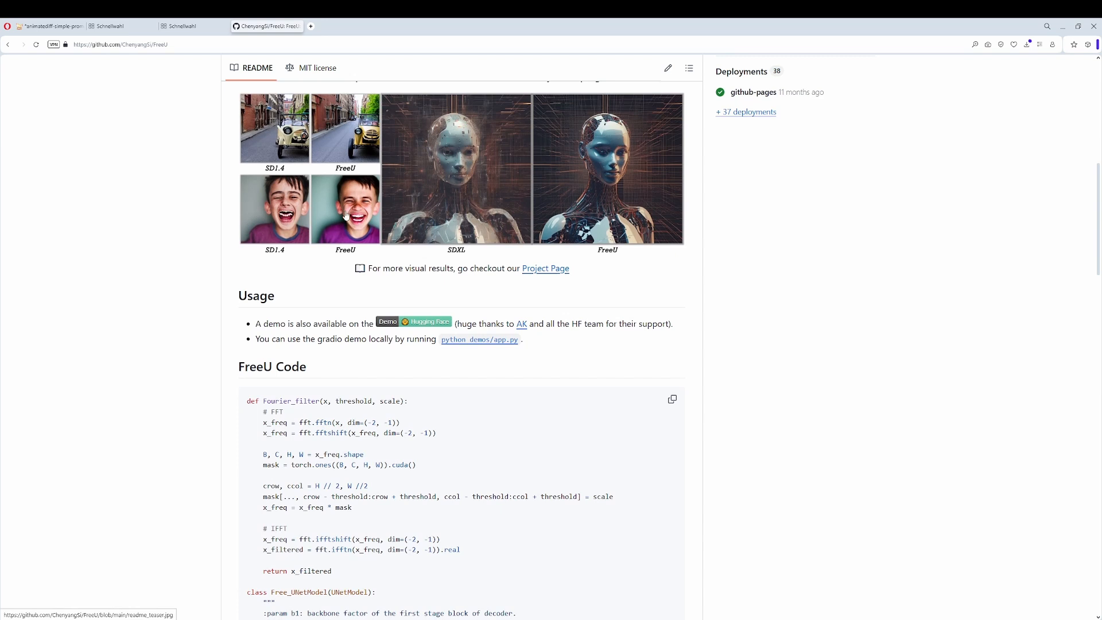
# Compare the FreeU README with the SD1.5 parameter line in the workflow's FreeU note and collapse the note.
pyautogui.scroll(1, 339, 211)
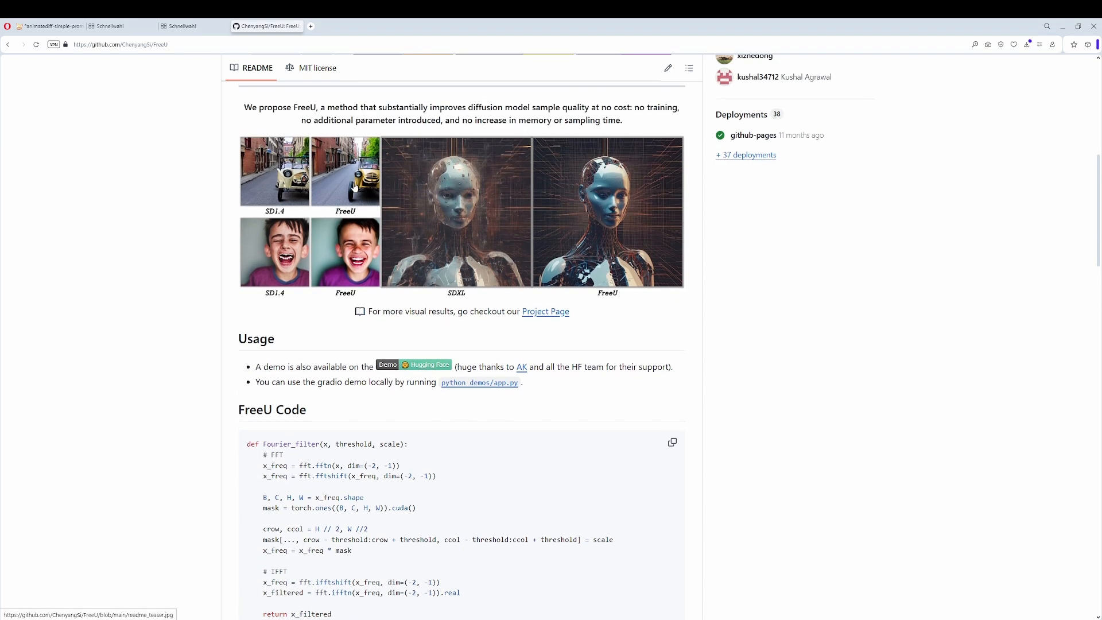
pyautogui.scroll(-2, 264, 310)
pyautogui.scroll(-2, 265, 310)
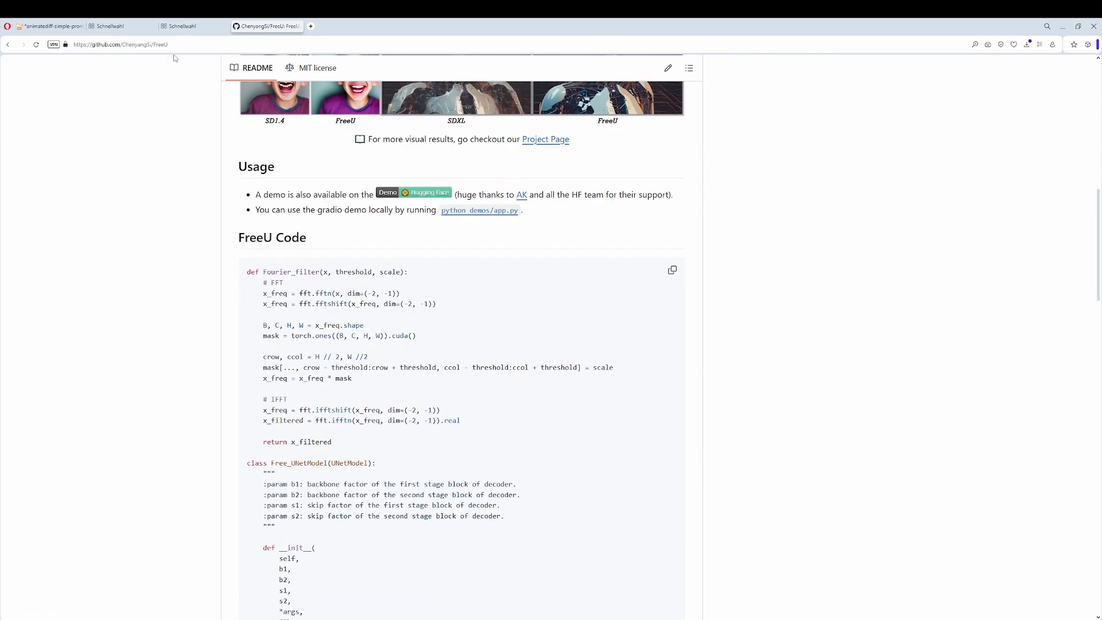
pyautogui.click(51, 26)
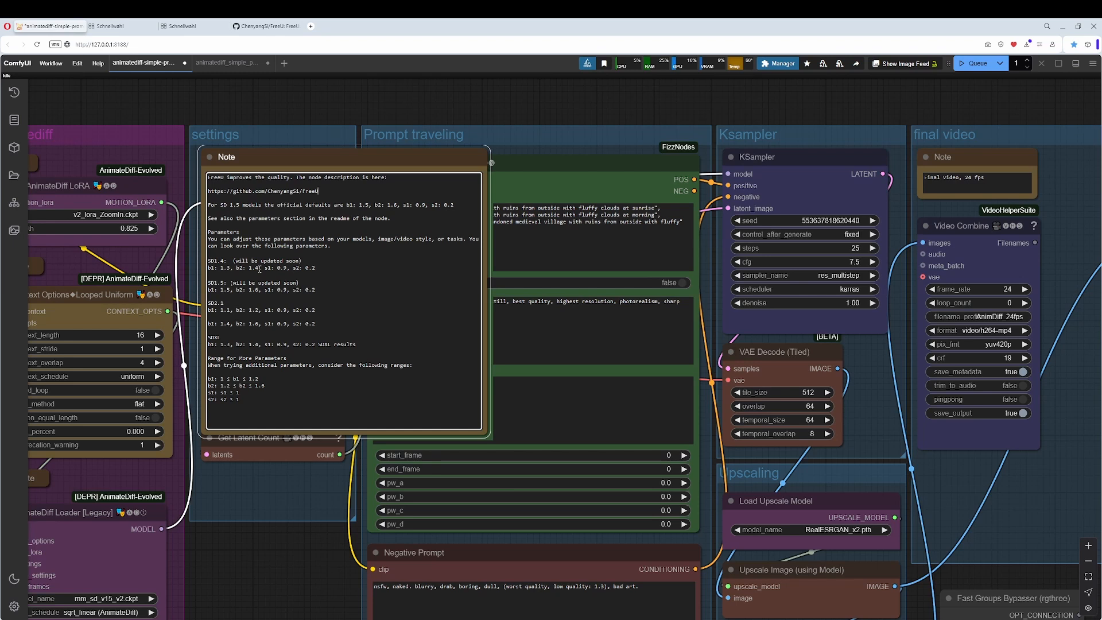
pyautogui.moveTo(320, 291); pyautogui.dragTo(204, 330)
pyautogui.moveTo(315, 290); pyautogui.dragTo(207, 283)
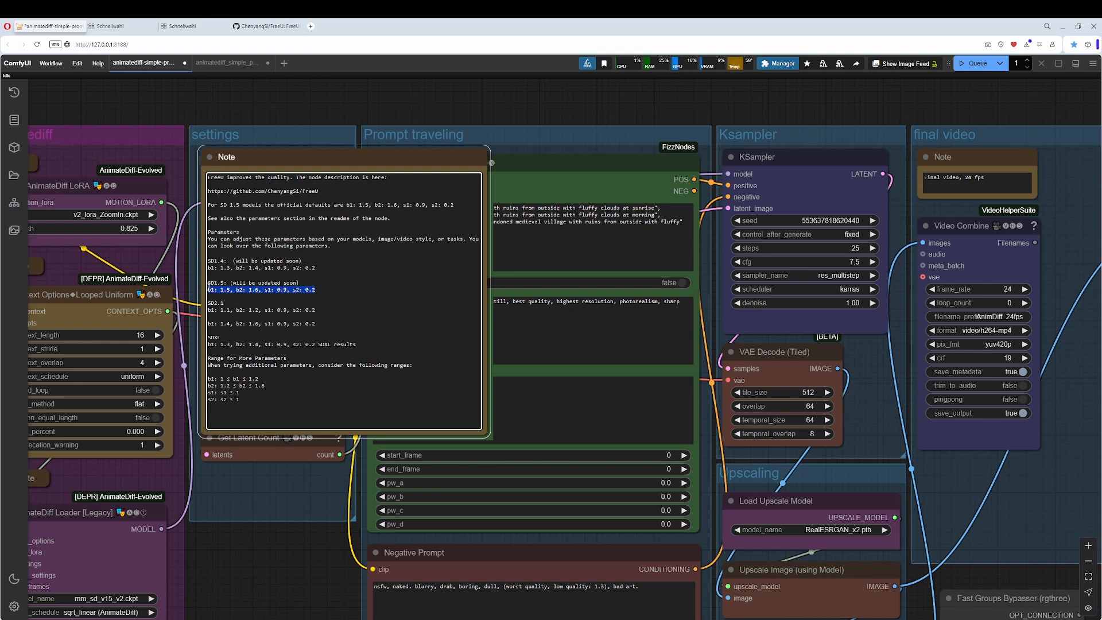
pyautogui.click(209, 157)
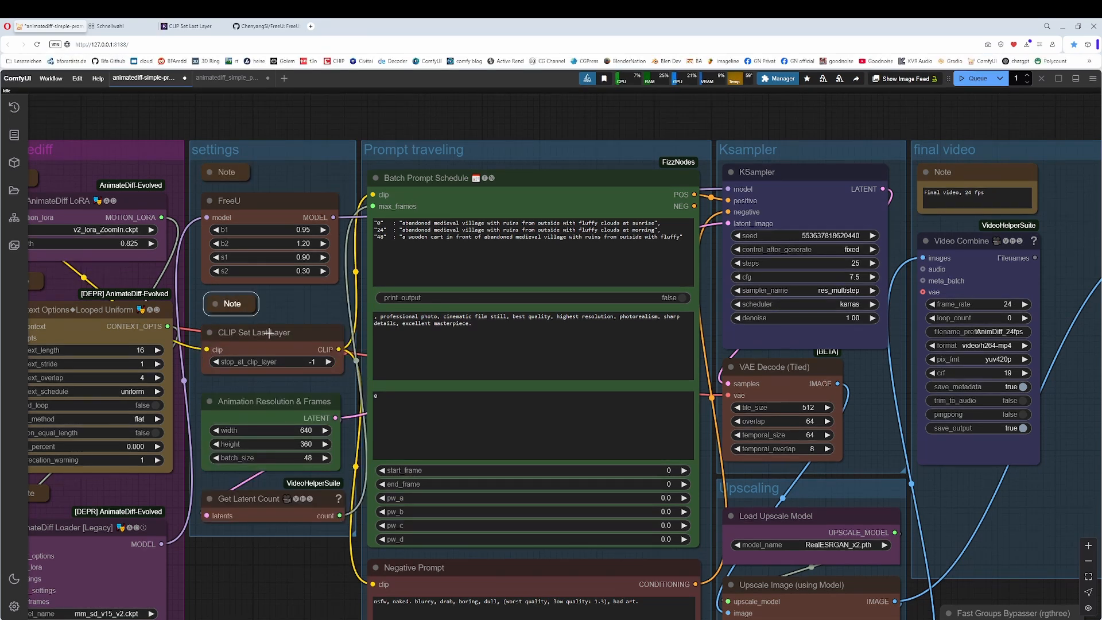
# Check the CLIP Set Last Layer reference page and inspect the Animation Resolution & Frames and Get Latent Count nodes in the workflow.
pyautogui.click(199, 30)
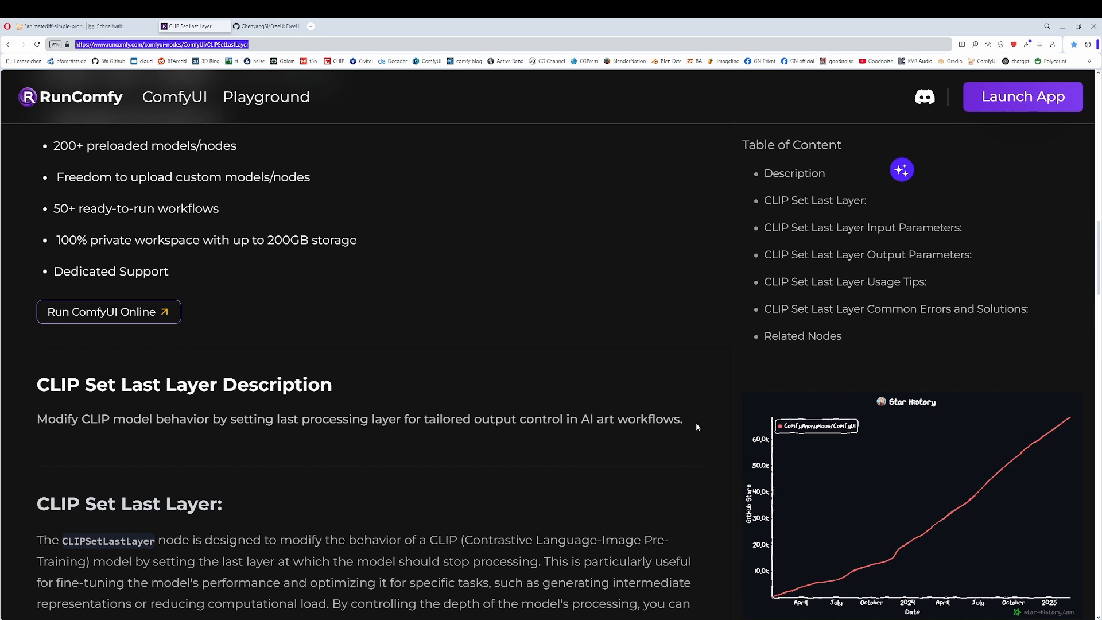
pyautogui.click(47, 26)
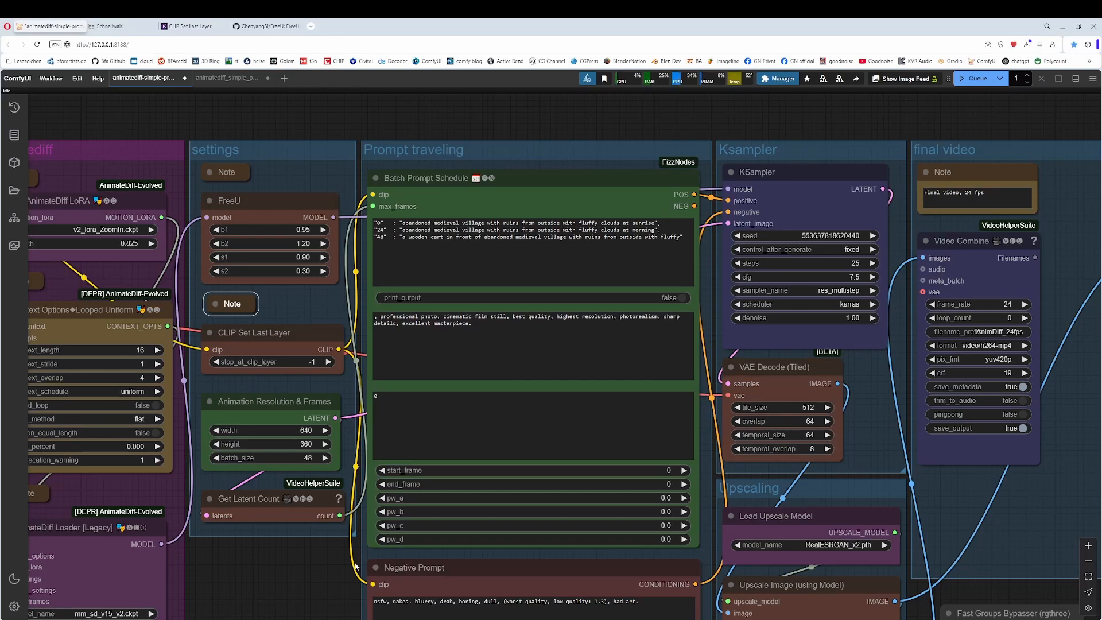
pyautogui.click(283, 402)
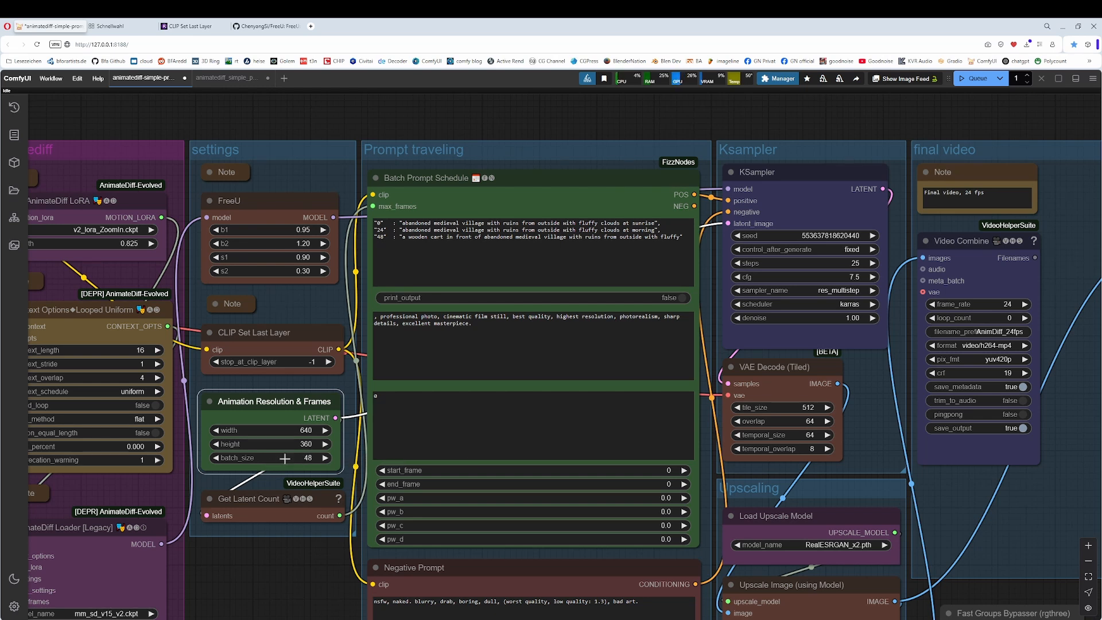
pyautogui.click(276, 498)
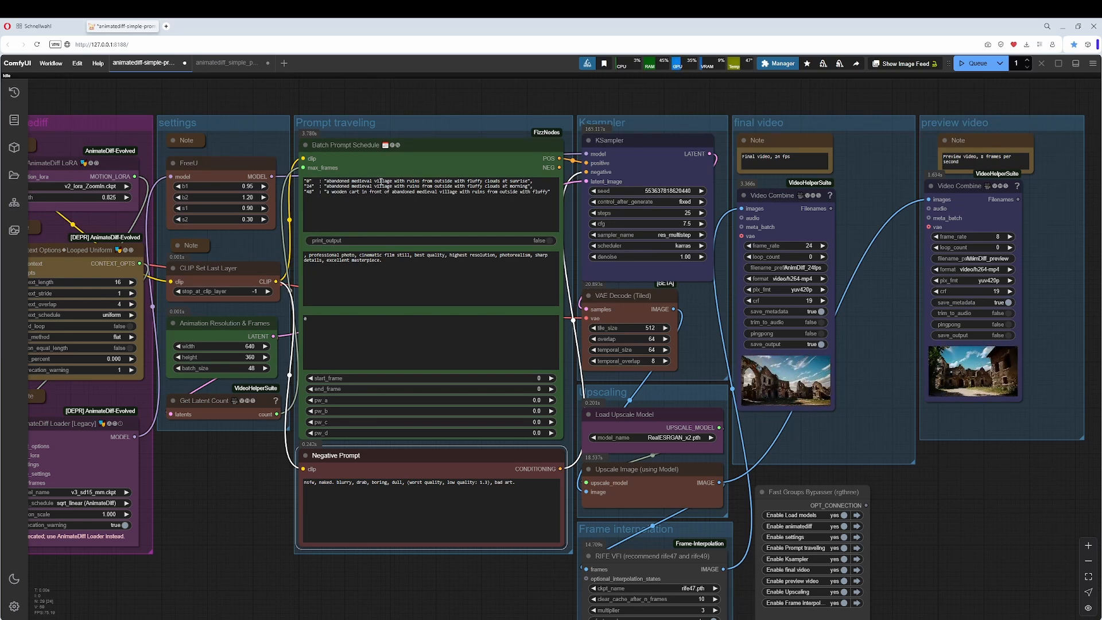
# Examine the frame 0 prompt in the Batch Prompt Schedule node and the Negative Prompt node below it.
pyautogui.moveTo(527, 182); pyautogui.dragTo(329, 181)
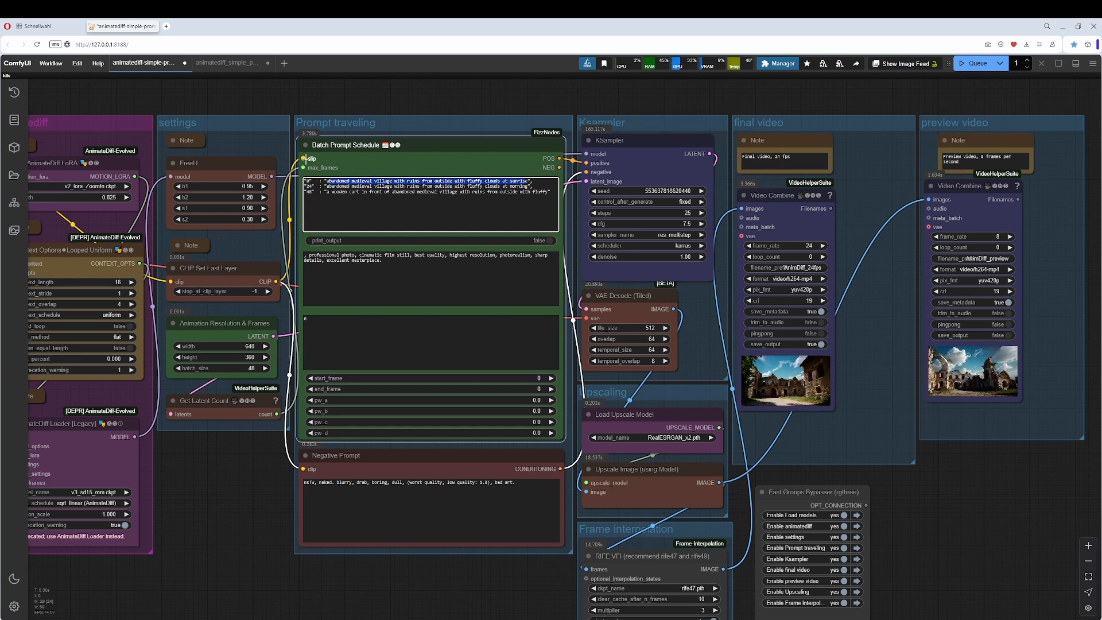
pyautogui.click(319, 201)
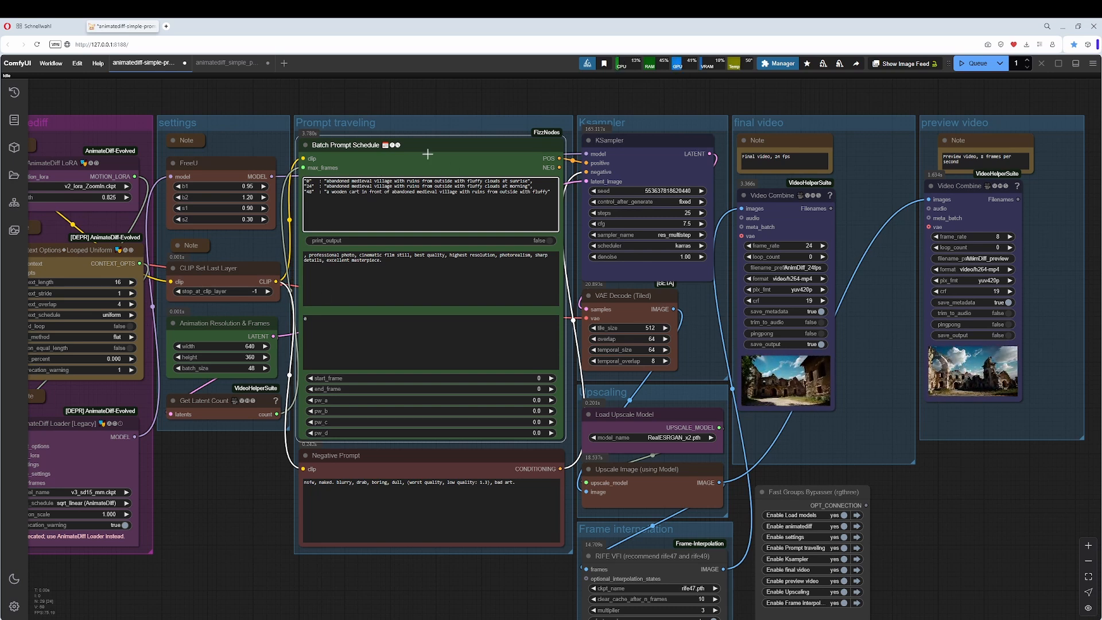
pyautogui.click(384, 459)
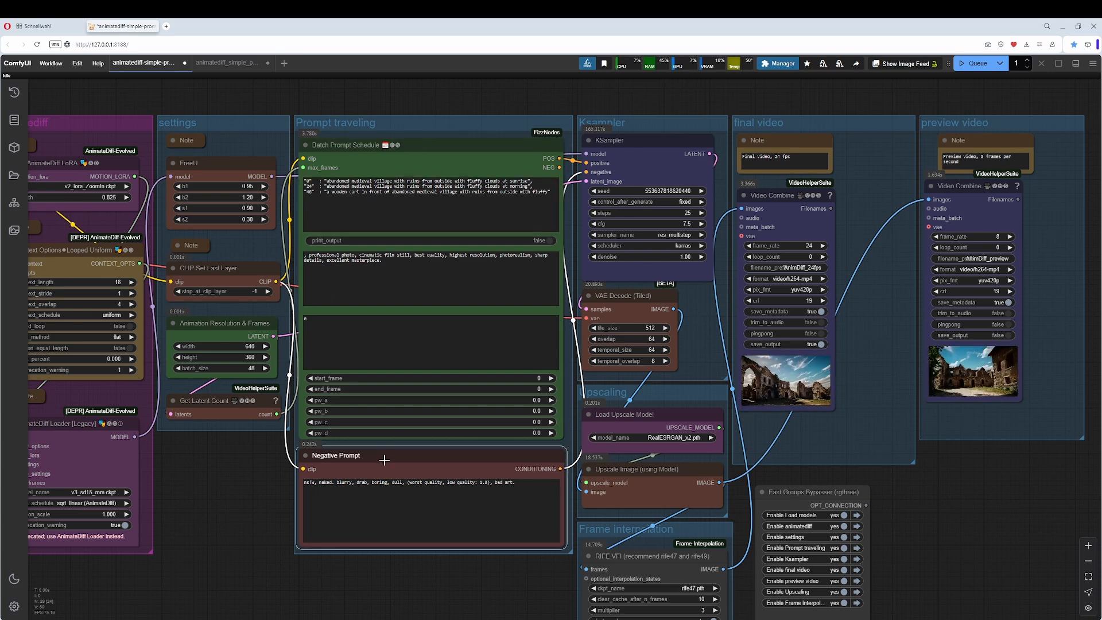
# Place a copy of the Negative Prompt node below the groups and color it green.
pyautogui.scroll(-4, 267, 506)
pyautogui.moveTo(301, 538); pyautogui.dragTo(358, 379)
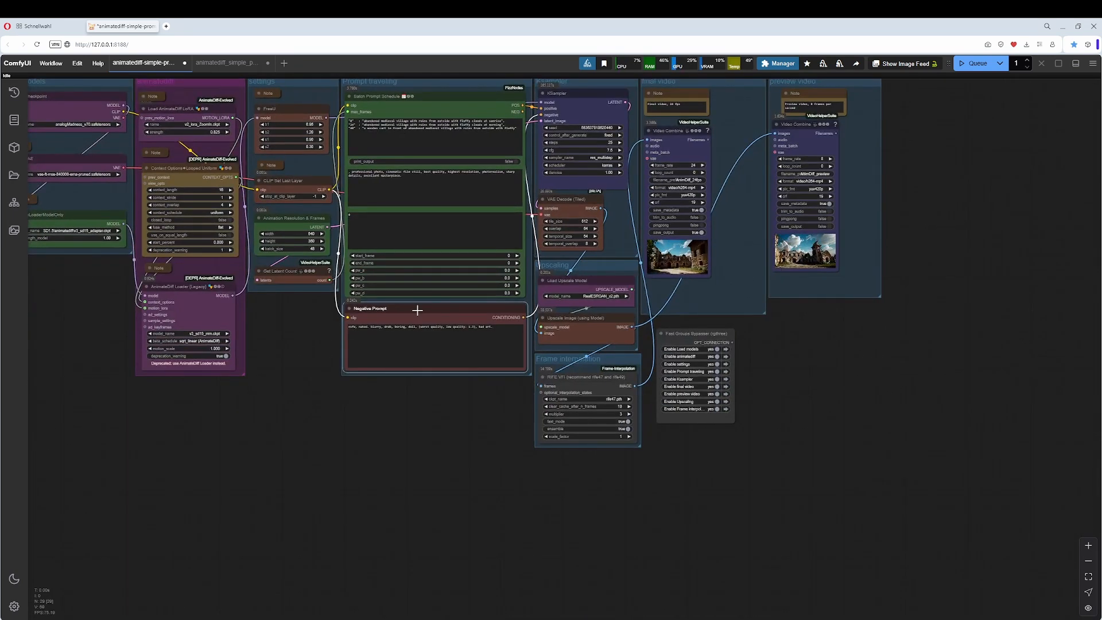
pyautogui.keyDown('alt'); pyautogui.moveTo(418, 315); pyautogui.dragTo(359, 442); pyautogui.keyUp('alt')
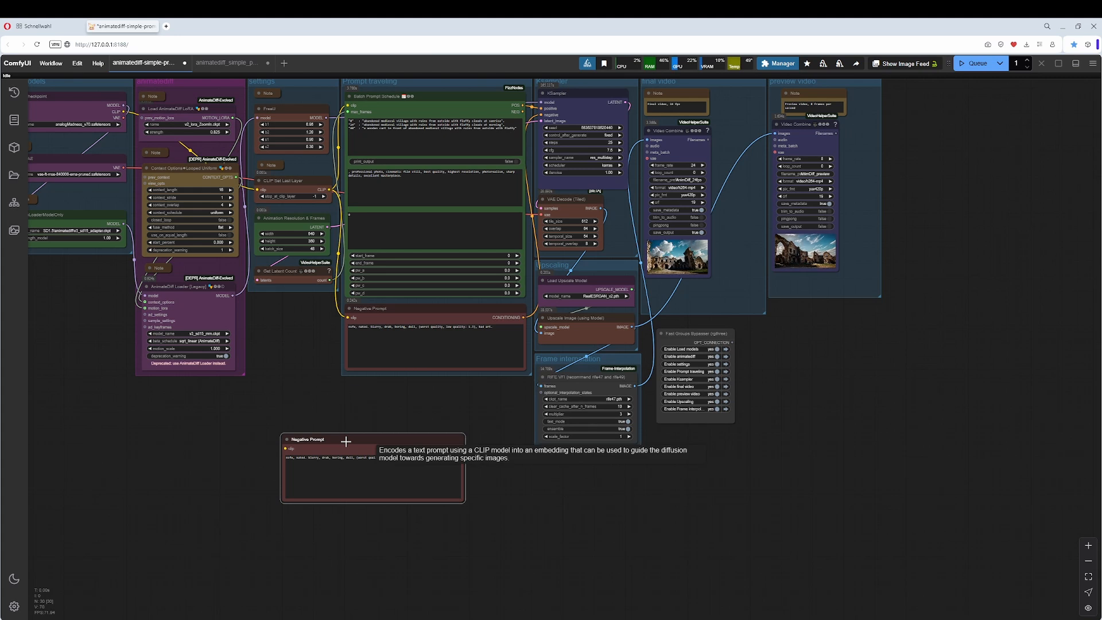
pyautogui.rightClick(347, 441)
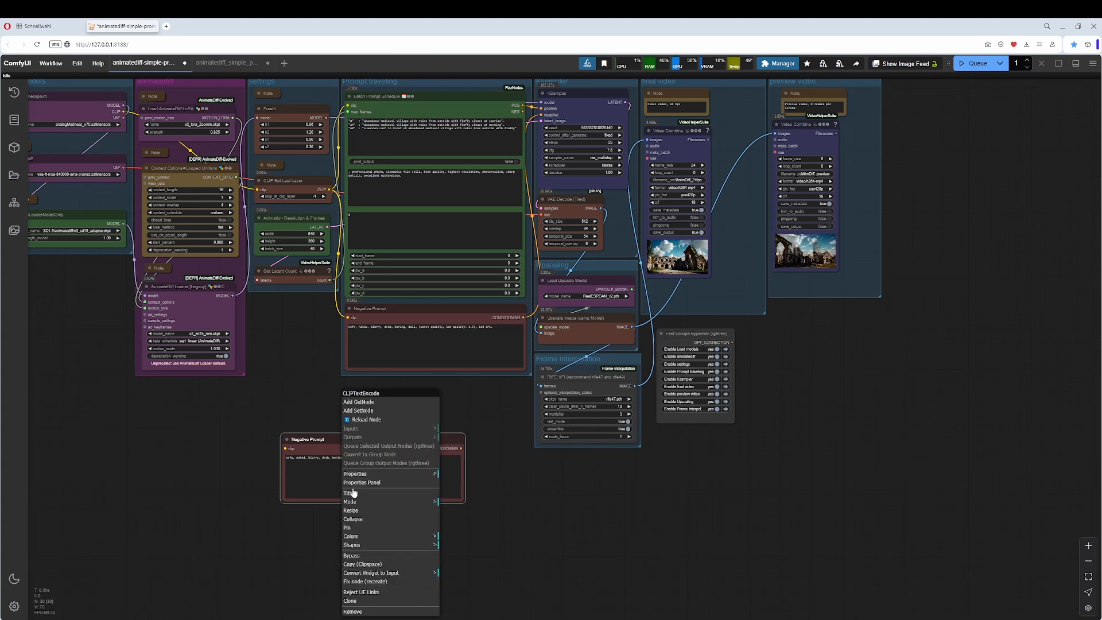
pyautogui.click(377, 537)
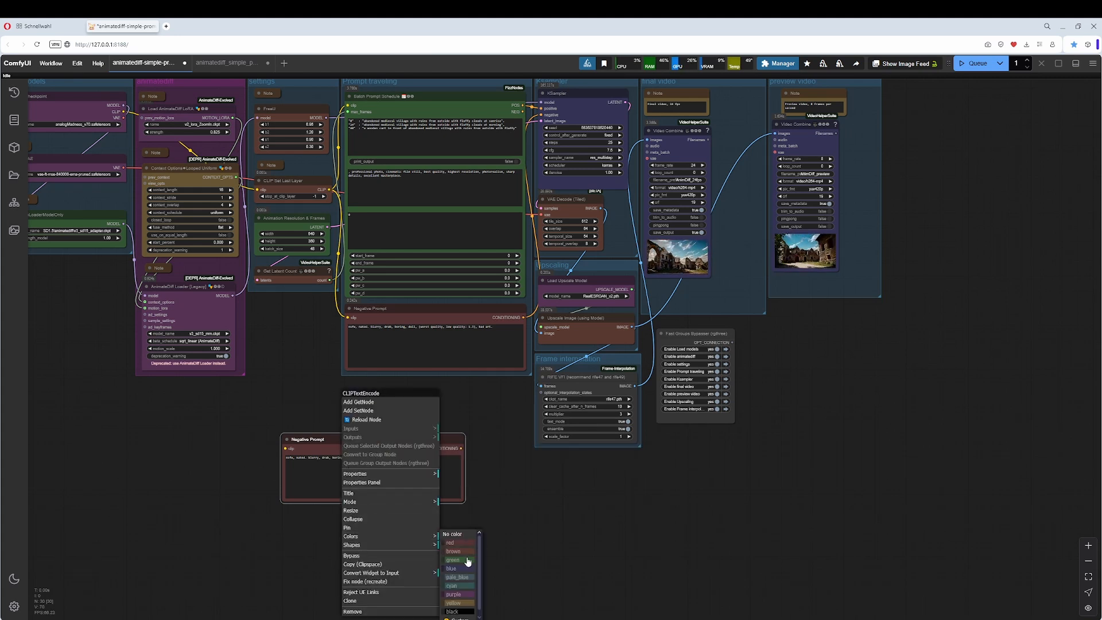
pyautogui.click(463, 554)
pyautogui.moveTo(511, 429); pyautogui.dragTo(473, 472)
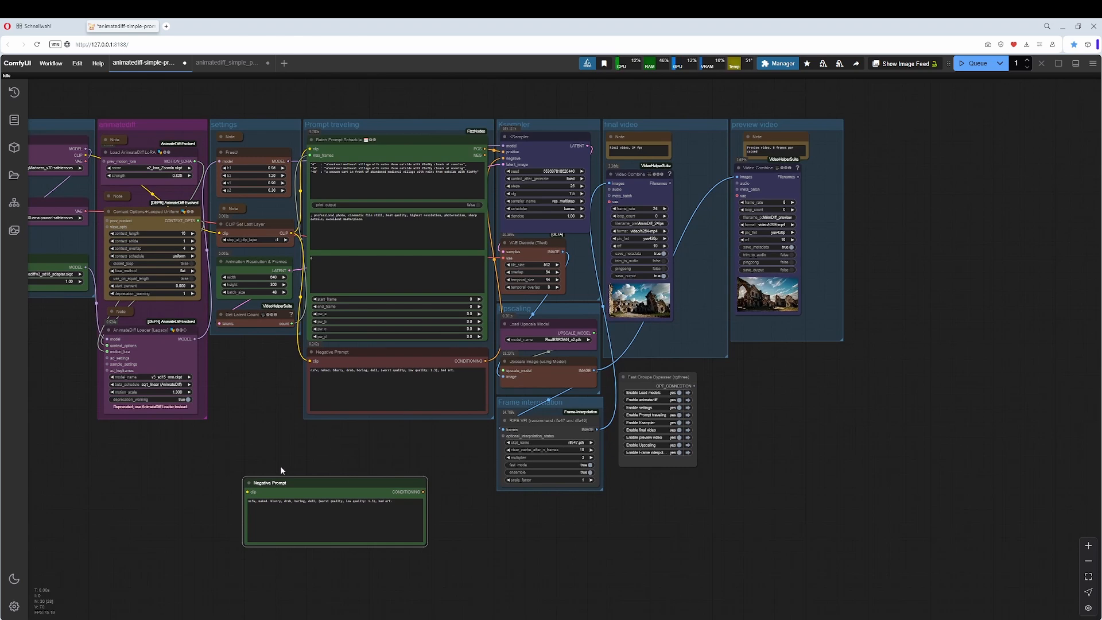
# Wire the green prompt copy from CLIP Set Last Layer to KSampler's positive input and put it in place of the Batch Prompt Schedule node.
pyautogui.moveTo(292, 233); pyautogui.dragTo(247, 491)
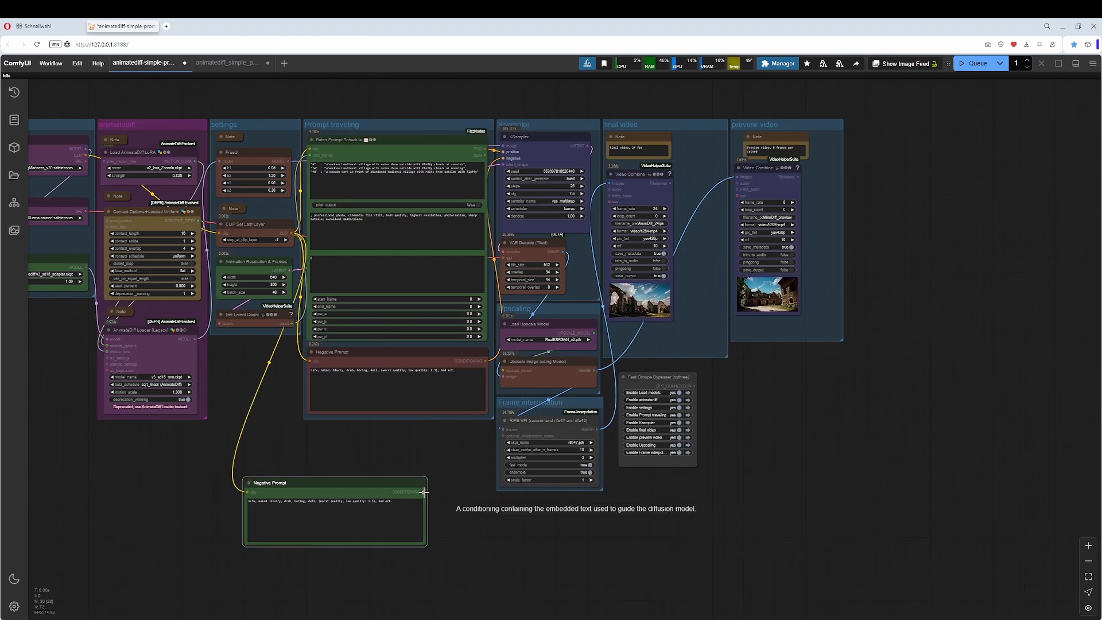
pyautogui.moveTo(423, 492); pyautogui.dragTo(503, 158)
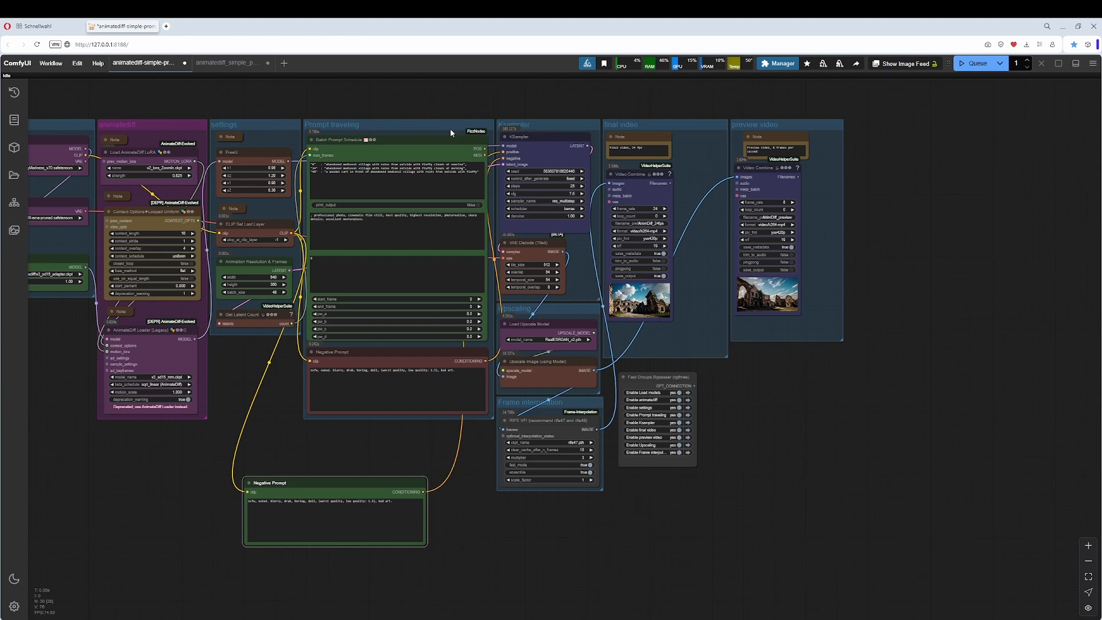
pyautogui.moveTo(380, 137); pyautogui.dragTo(825, 371)
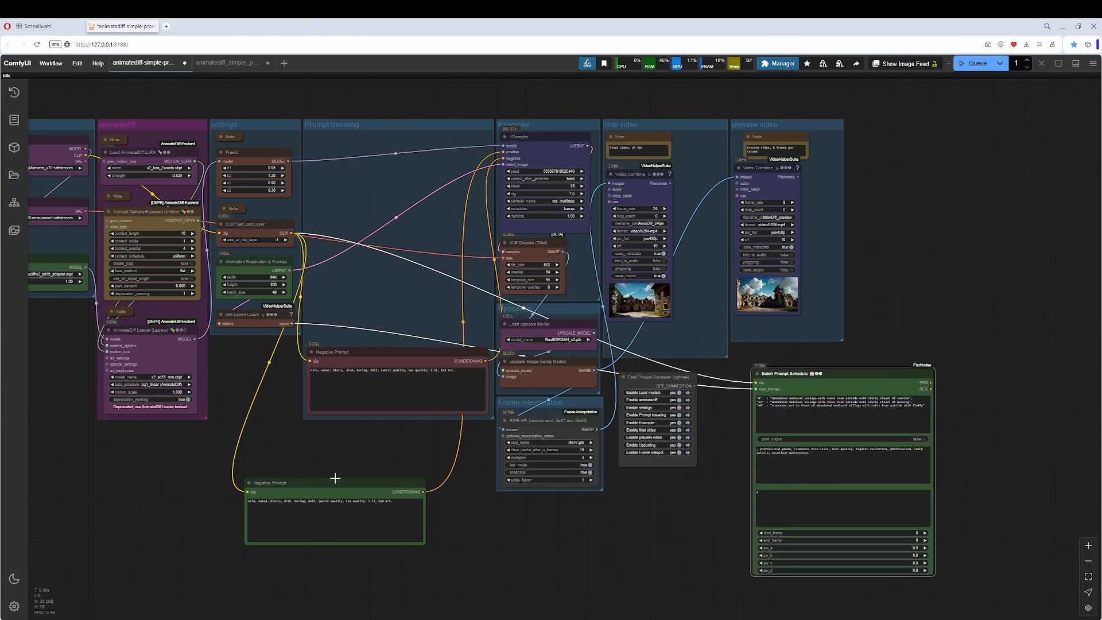
pyautogui.moveTo(335, 478); pyautogui.dragTo(384, 158)
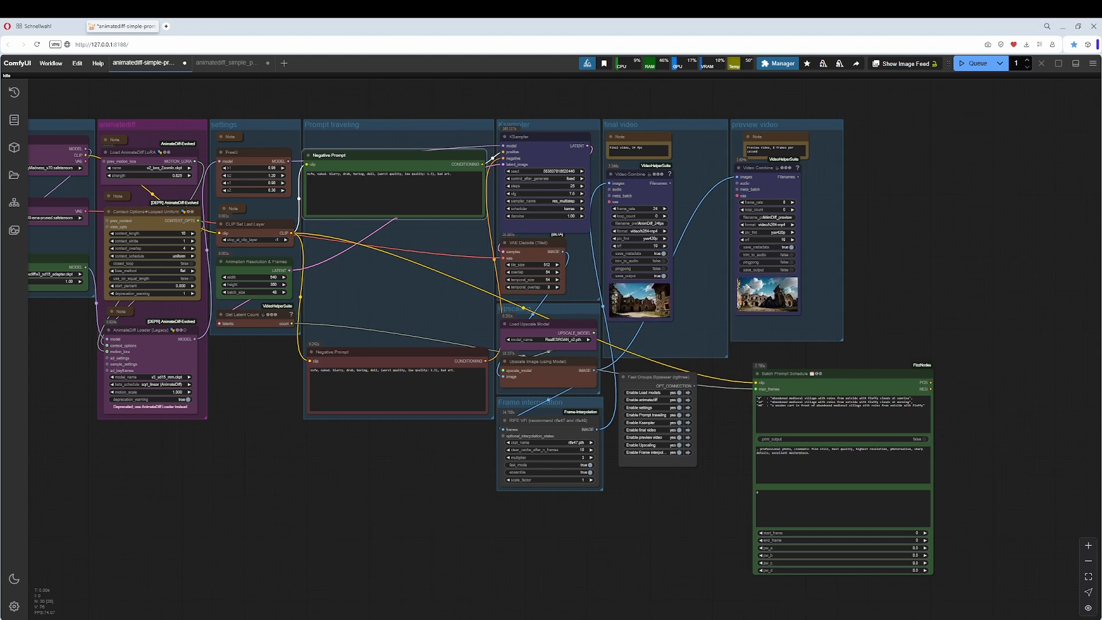
pyautogui.moveTo(348, 514)
pyautogui.mouseDown()
pyautogui.moveTo(337, 511)
pyautogui.moveTo(349, 514)
pyautogui.mouseUp()
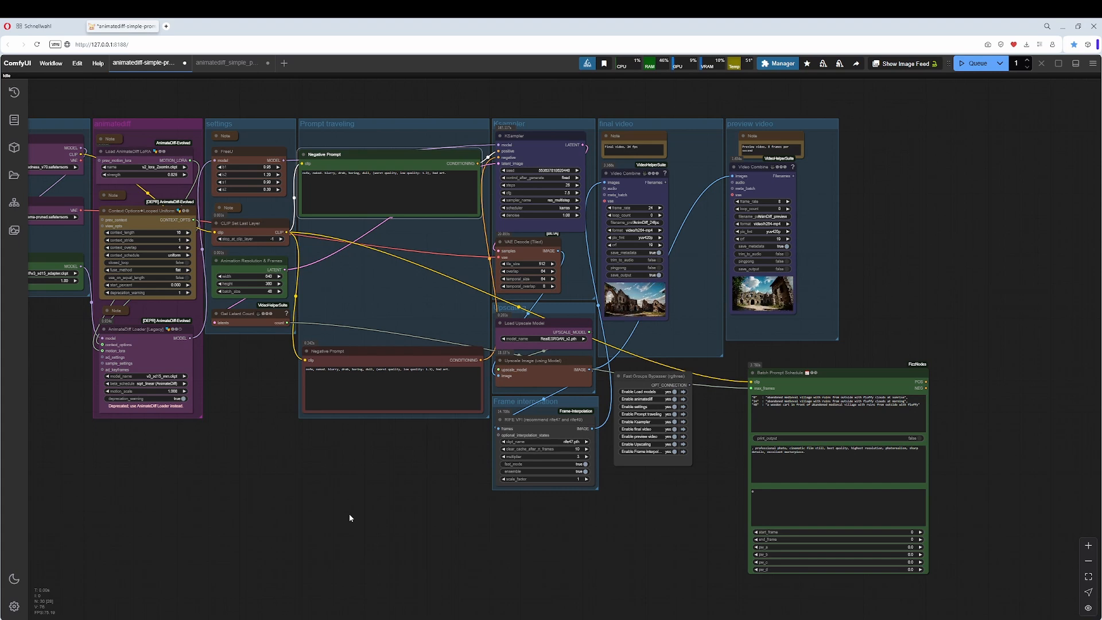
# Undo the two node moves and the positive connection, and delete the green prompt copy.
pyautogui.hotkey('ctrl', 'z')
pyautogui.hotkey('ctrl', 'z')
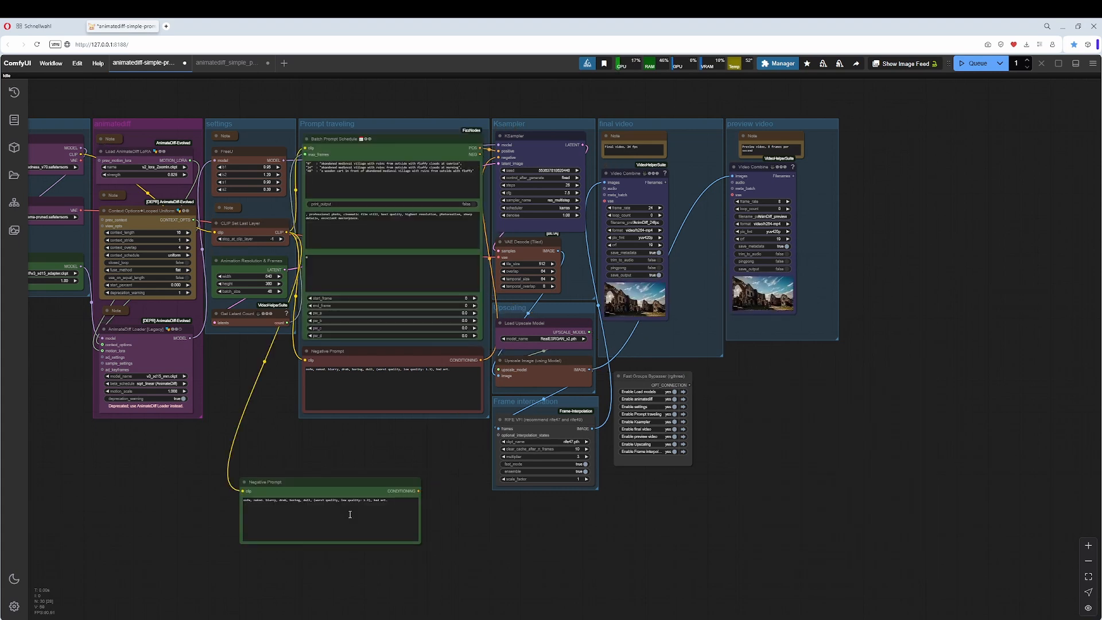
pyautogui.click(347, 481)
pyautogui.press('Delete')
# Examine the appended quality text and the frame 0 entry in the Batch Prompt Schedule node.
pyautogui.scroll(-2, 365, 488)
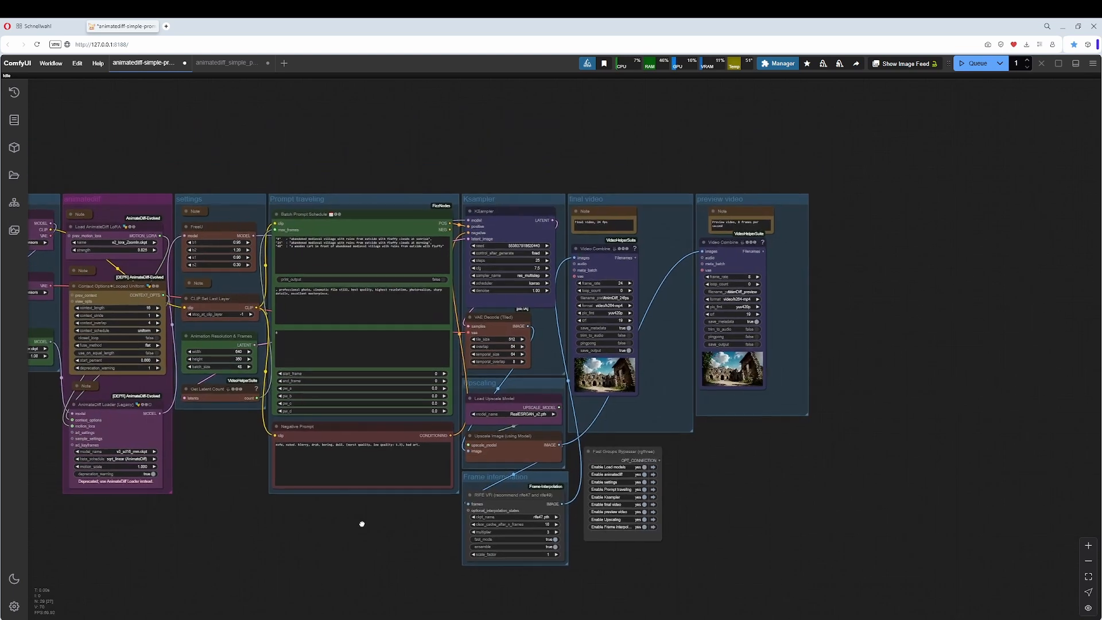
pyautogui.scroll(6, 404, 147)
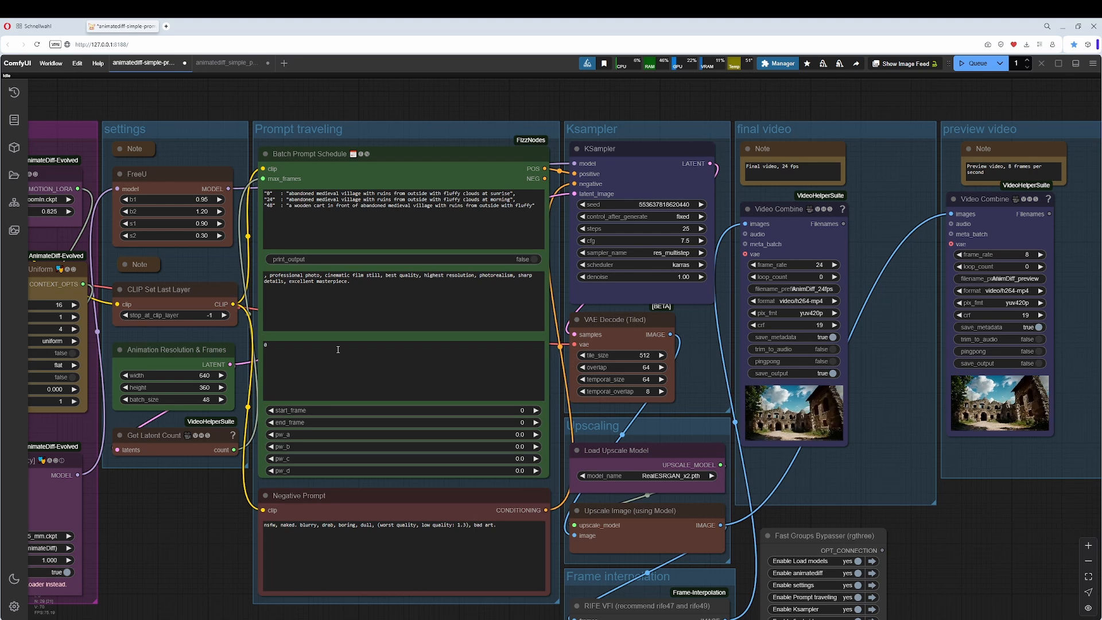
pyautogui.moveTo(368, 300); pyautogui.dragTo(265, 278)
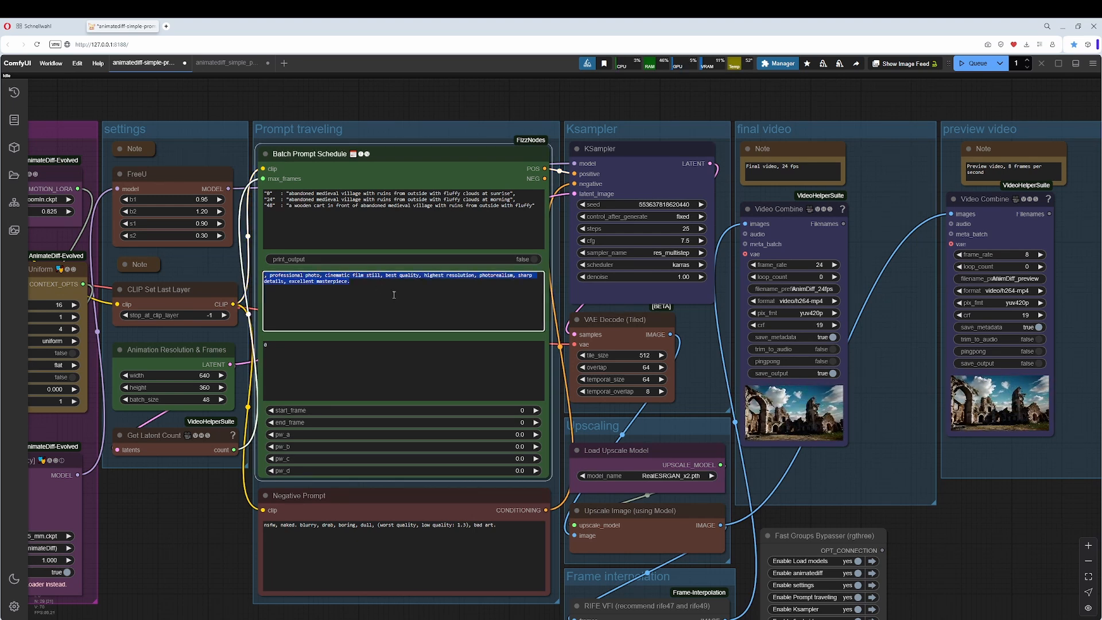
pyautogui.click(270, 193)
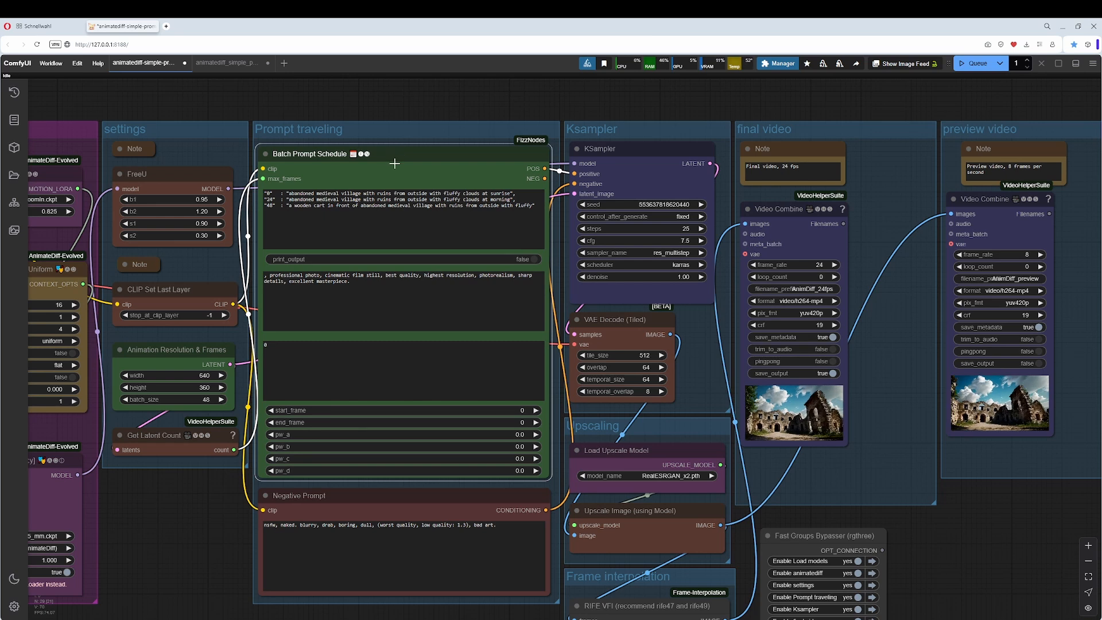
# Switch to the LCM workflow and move its String Literal node with the quality text out below the prompt group.
pyautogui.scroll(-2, 392, 169)
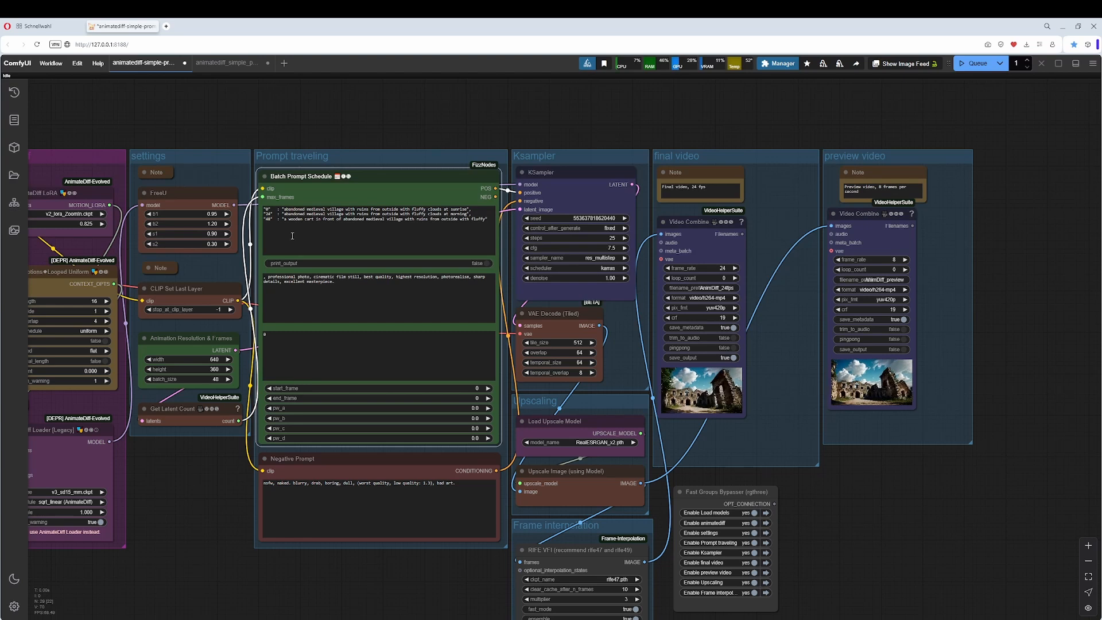
pyautogui.click(229, 63)
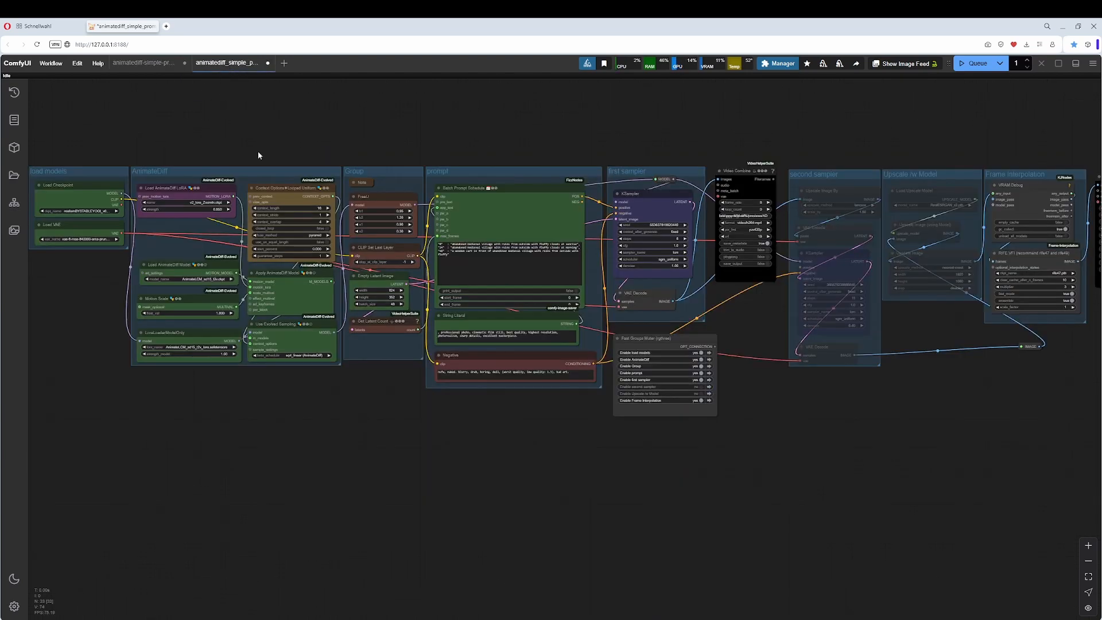
pyautogui.scroll(4, 416, 459)
pyautogui.scroll(3, 415, 442)
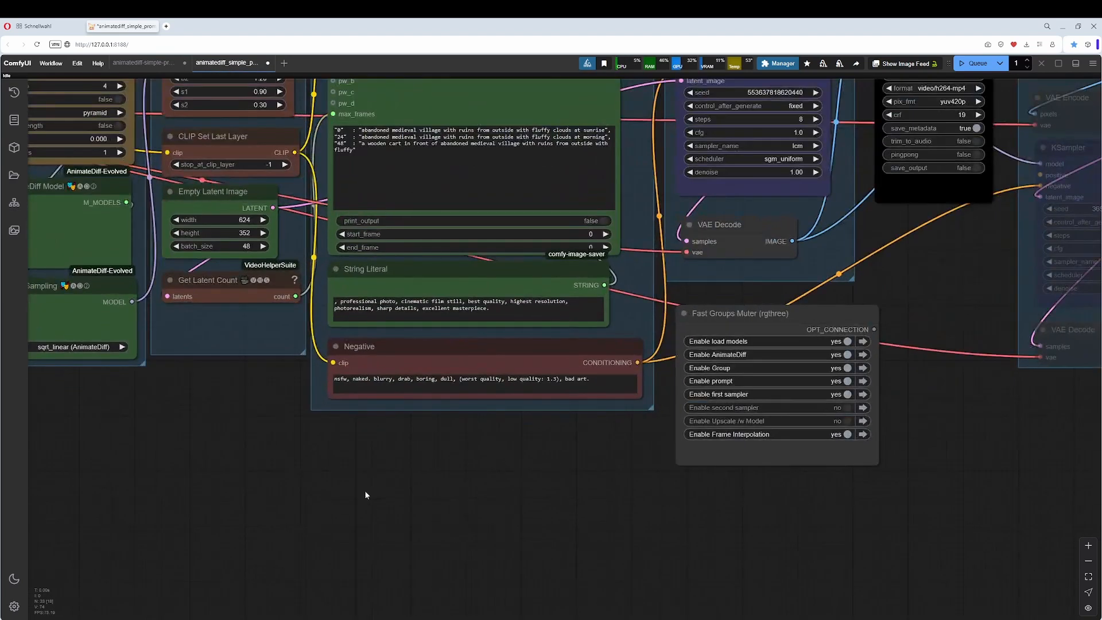
pyautogui.moveTo(373, 419); pyautogui.dragTo(361, 516)
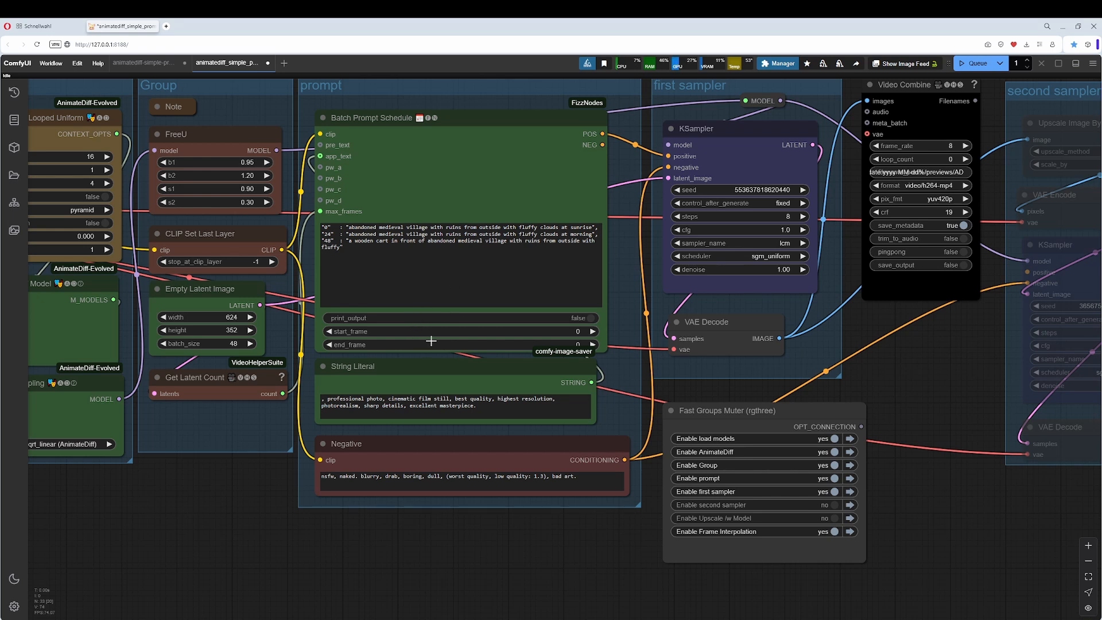
pyautogui.moveTo(443, 370); pyautogui.dragTo(214, 520)
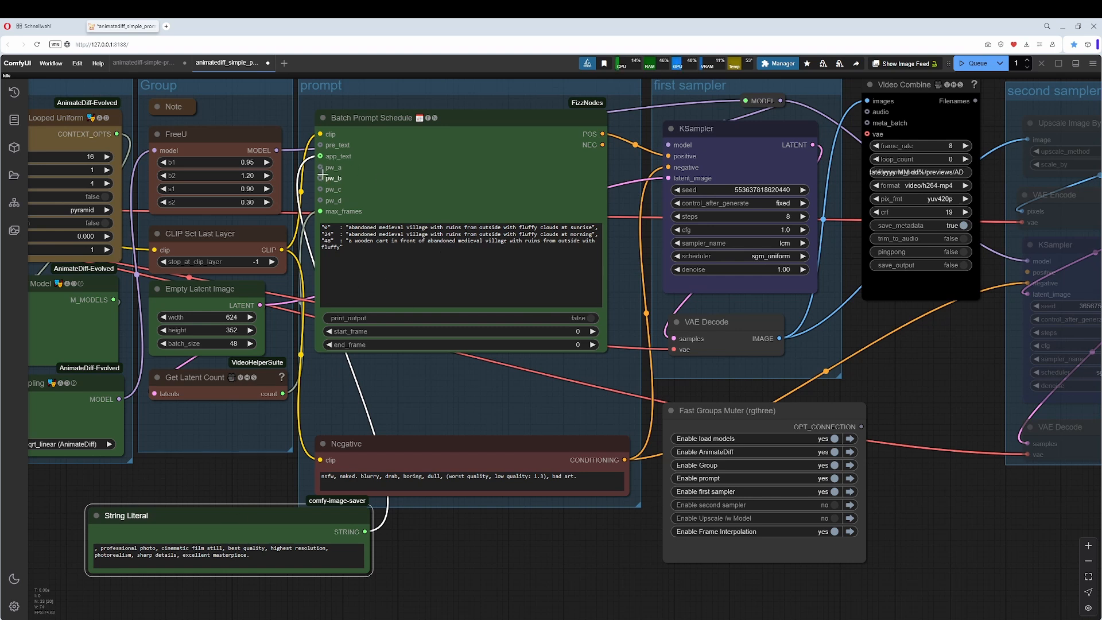
# Add a String Literal node to the Batch Prompt Schedule's pre_text input and place it beside the schedule node, over the Empty Latent Image node.
pyautogui.moveTo(321, 145); pyautogui.dragTo(427, 537)
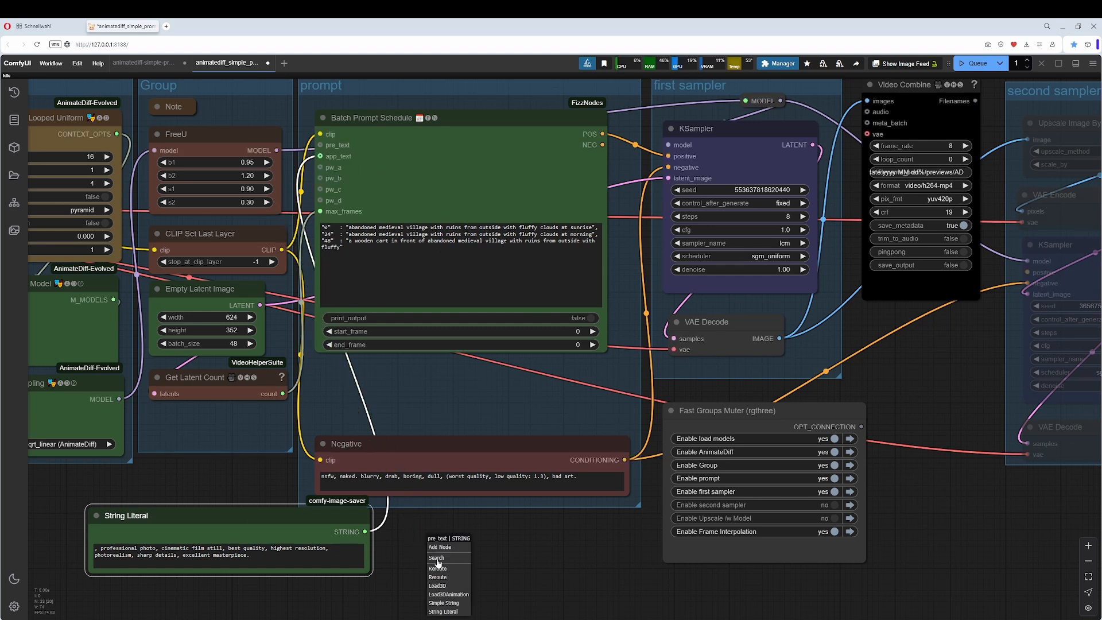
pyautogui.click(453, 613)
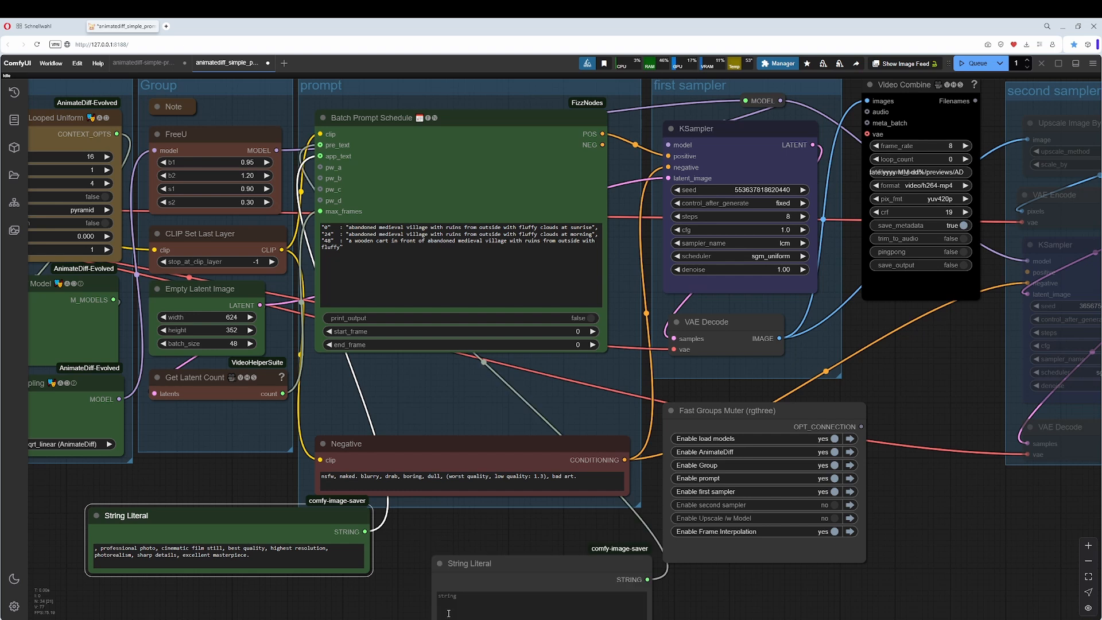
pyautogui.moveTo(512, 560); pyautogui.dragTo(165, 315)
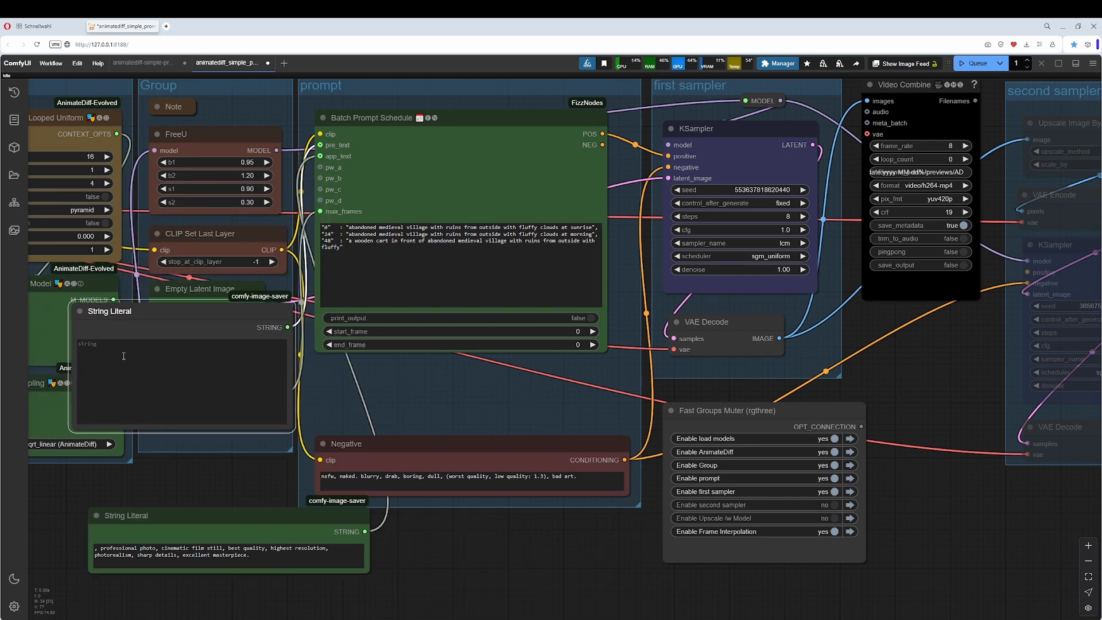
# Delete the empty String Literal node and move the quality text String Literal back between the Batch Prompt Schedule and Negative nodes.
pyautogui.click(123, 349)
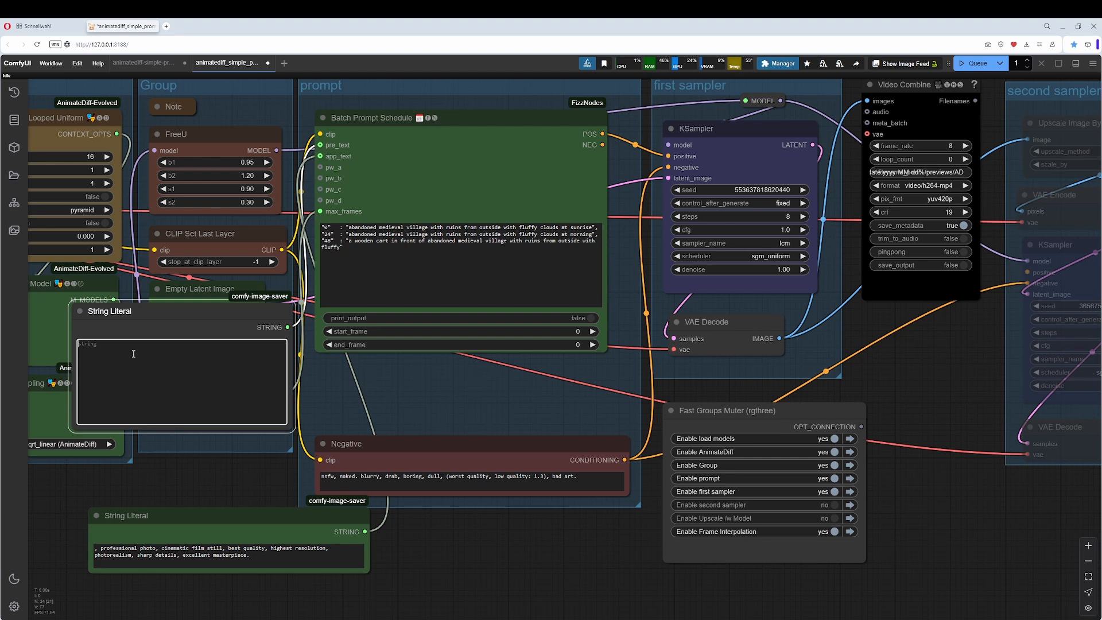
pyautogui.moveTo(243, 304); pyautogui.dragTo(227, 352)
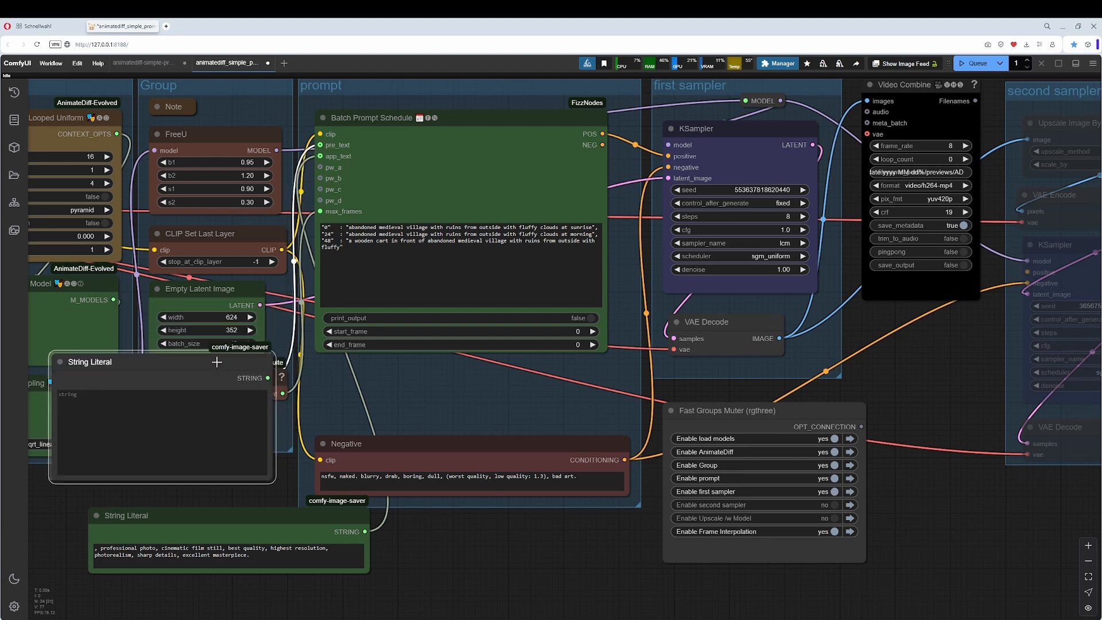
pyautogui.press('Delete')
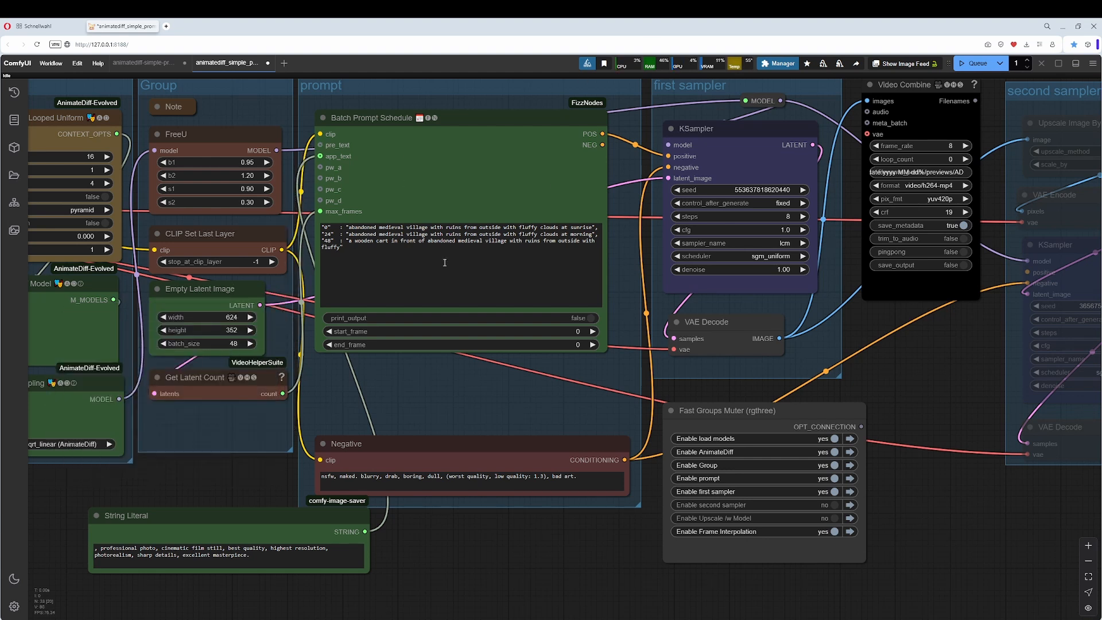
pyautogui.click(349, 249)
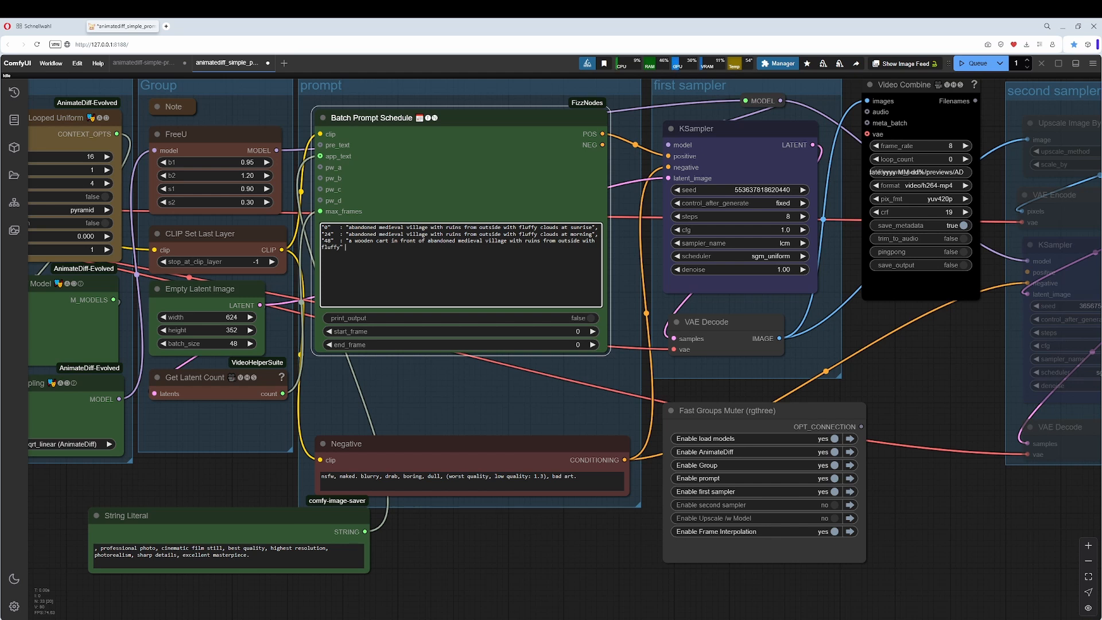
pyautogui.moveTo(268, 520); pyautogui.dragTo(498, 377)
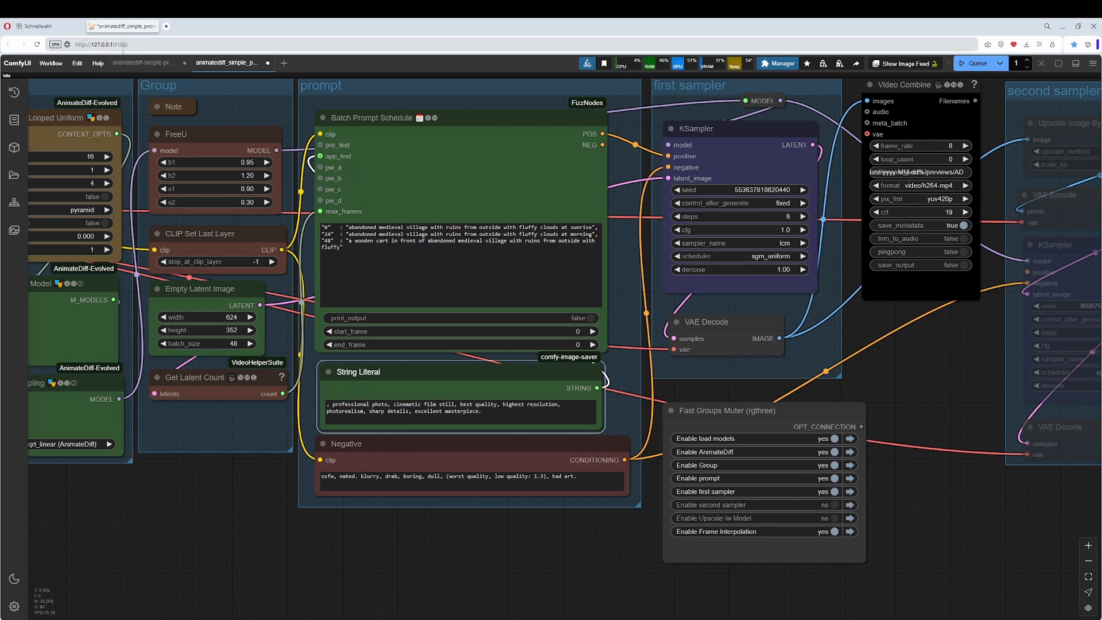
# Add a second Batch Prompt Schedule node on the empty canvas below the prompt group of the LCM workflow.
pyautogui.click(137, 65)
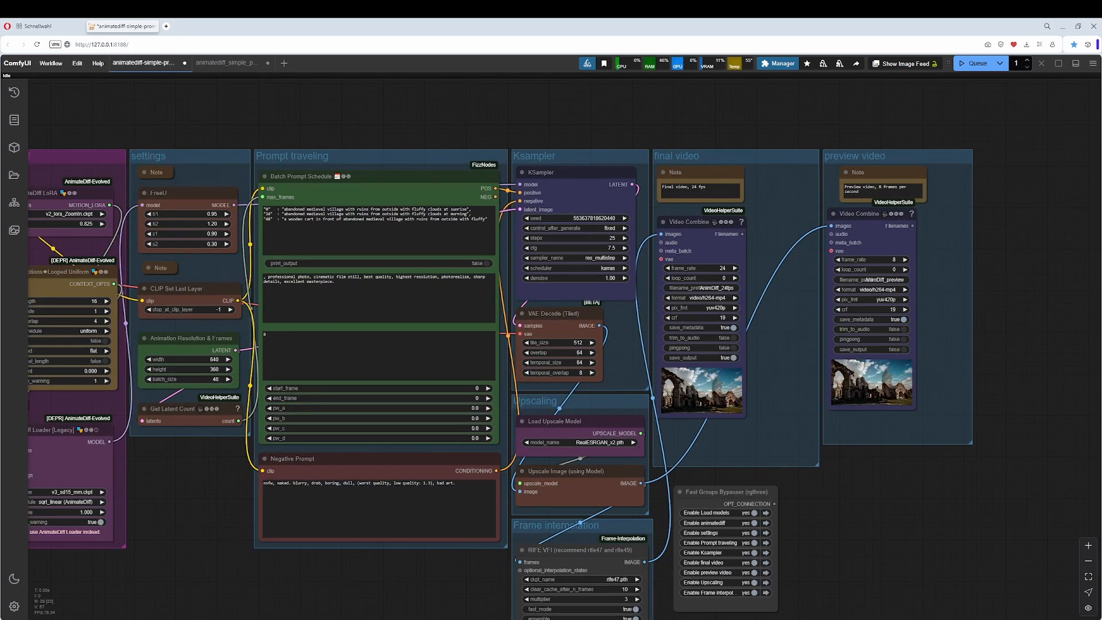
pyautogui.click(227, 62)
pyautogui.doubleClick(277, 330)
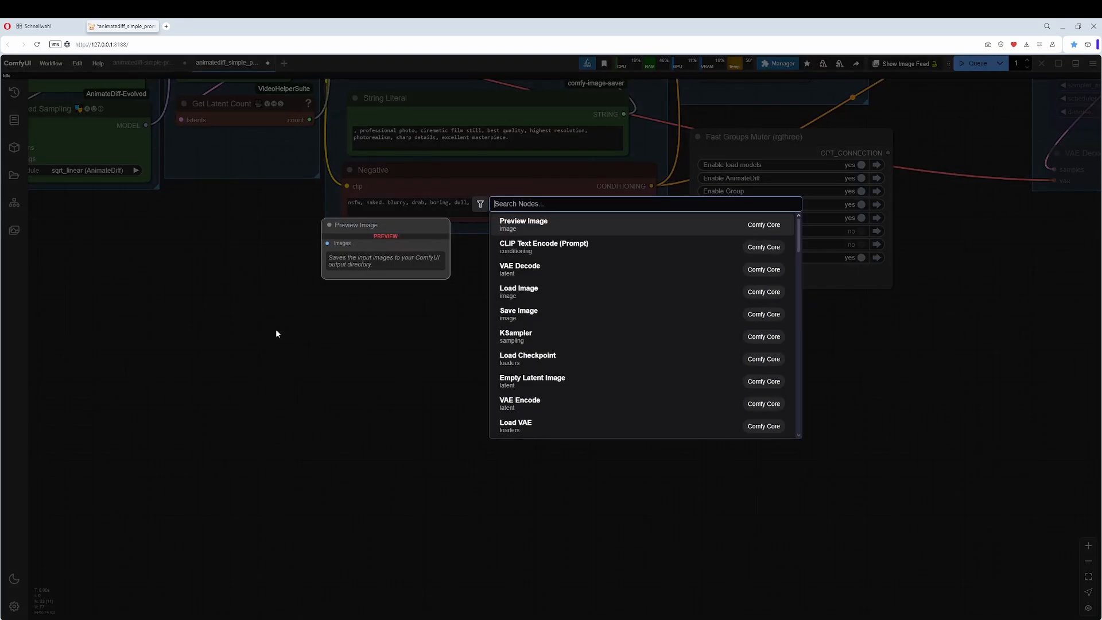
pyautogui.write('batch')
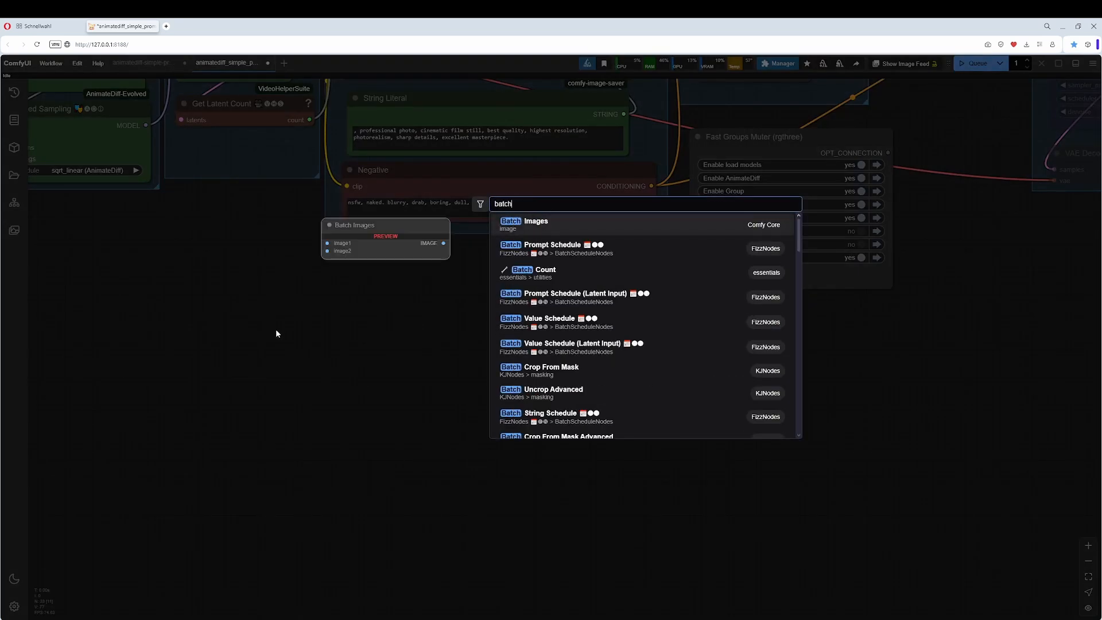
pyautogui.press('Down')
pyautogui.press('Return')
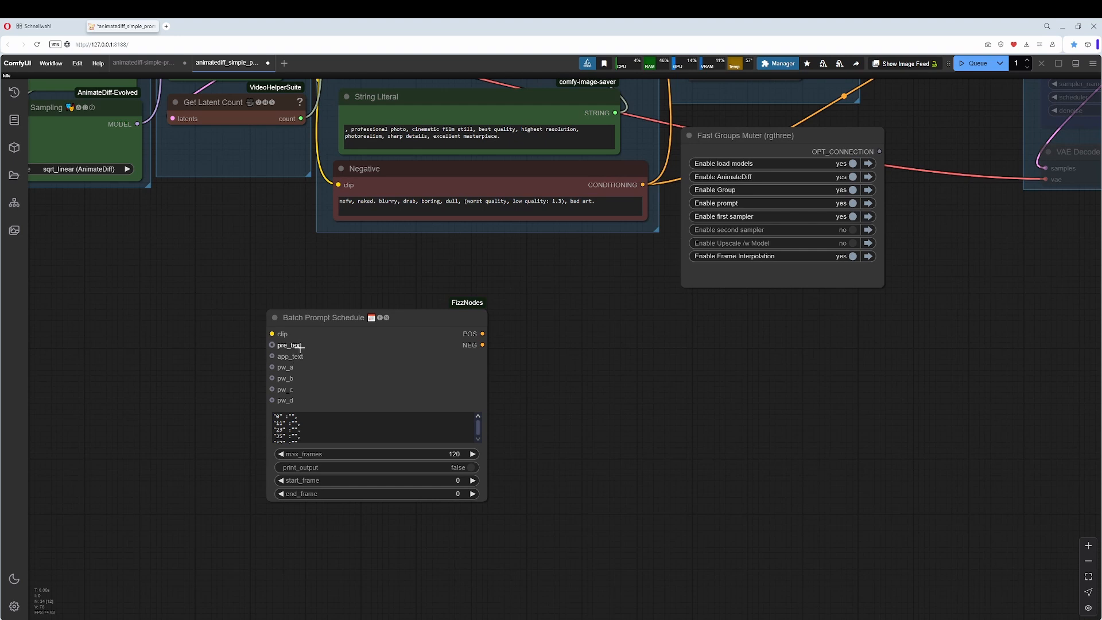
# List the widget-to-input conversion options of the added Batch Prompt Schedule node and delete that node.
pyautogui.rightClick(364, 384)
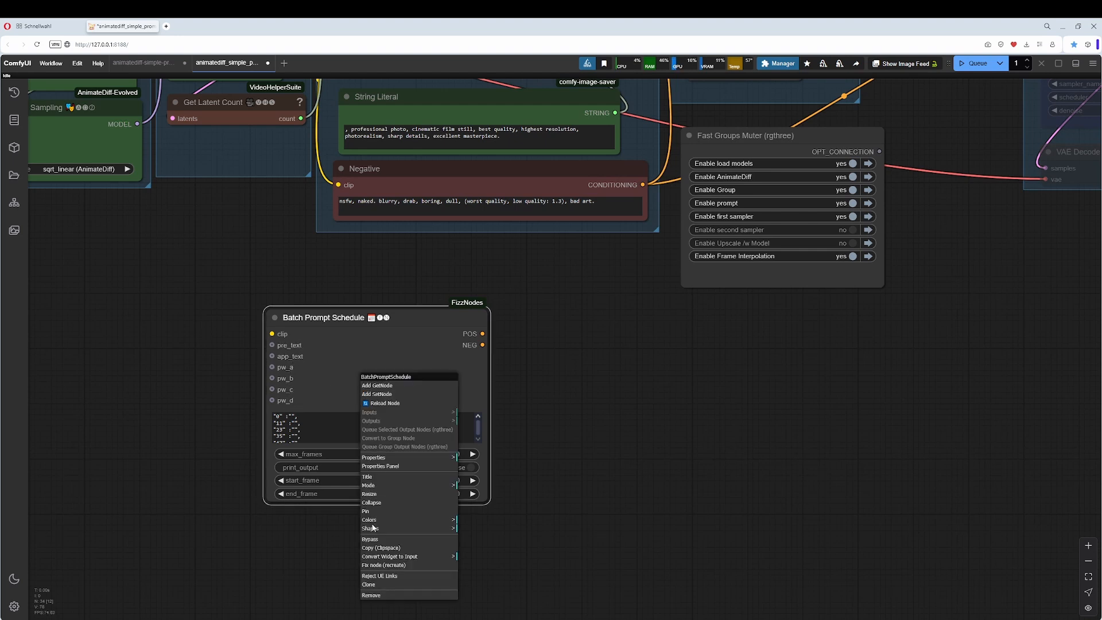
pyautogui.click(392, 560)
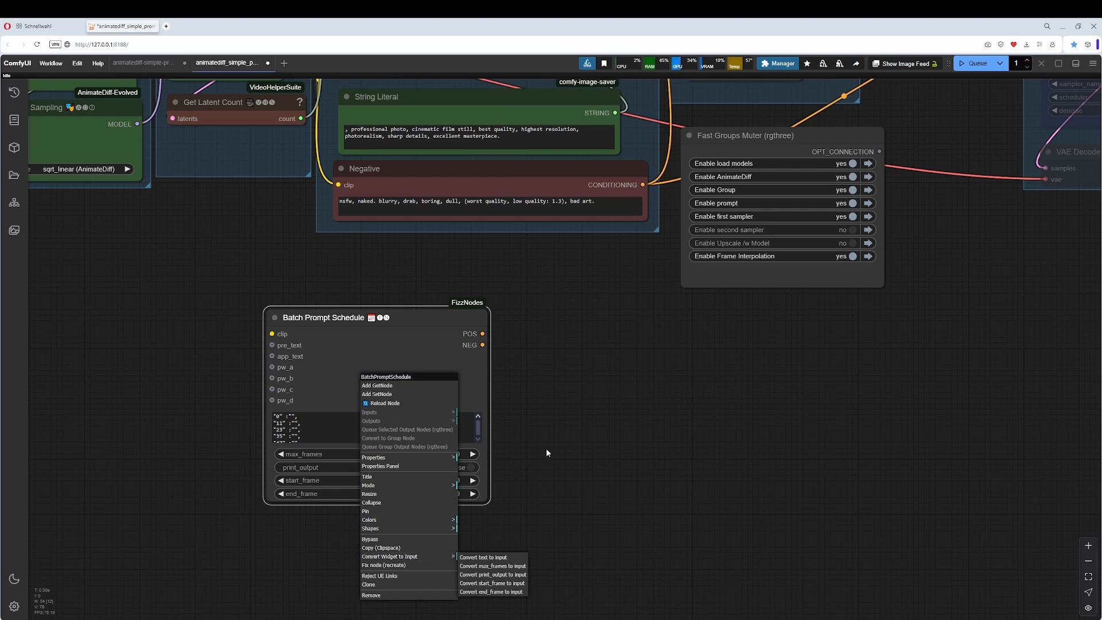
pyautogui.moveTo(401, 306); pyautogui.dragTo(387, 345)
pyautogui.press('Delete')
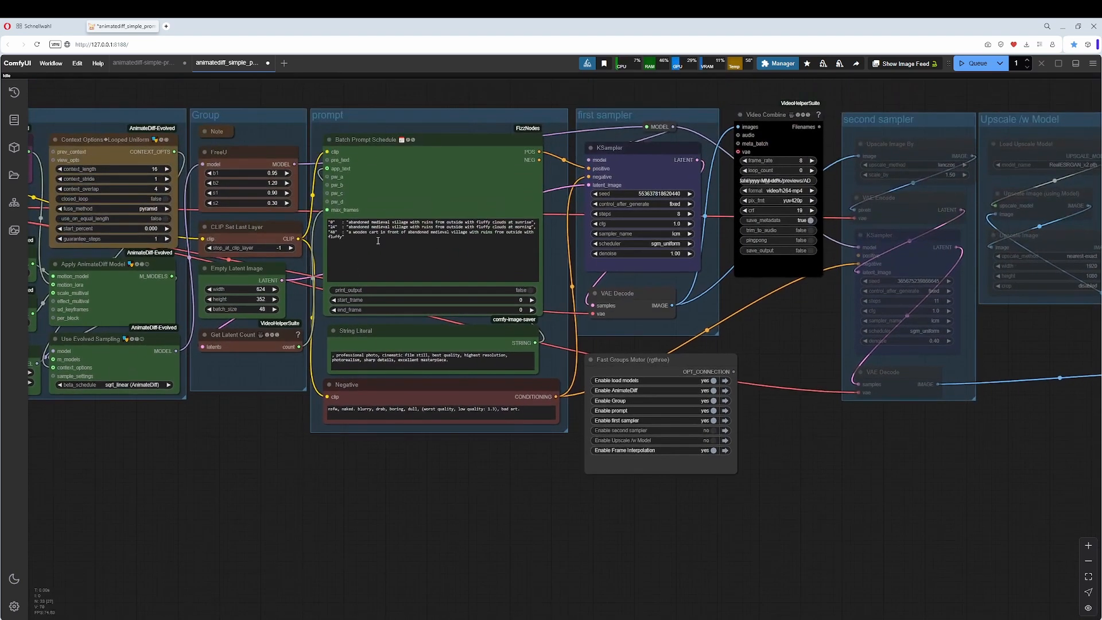
# Switch to the standard workflow and set the KSampler's sampler_name to euler.
pyautogui.click(144, 62)
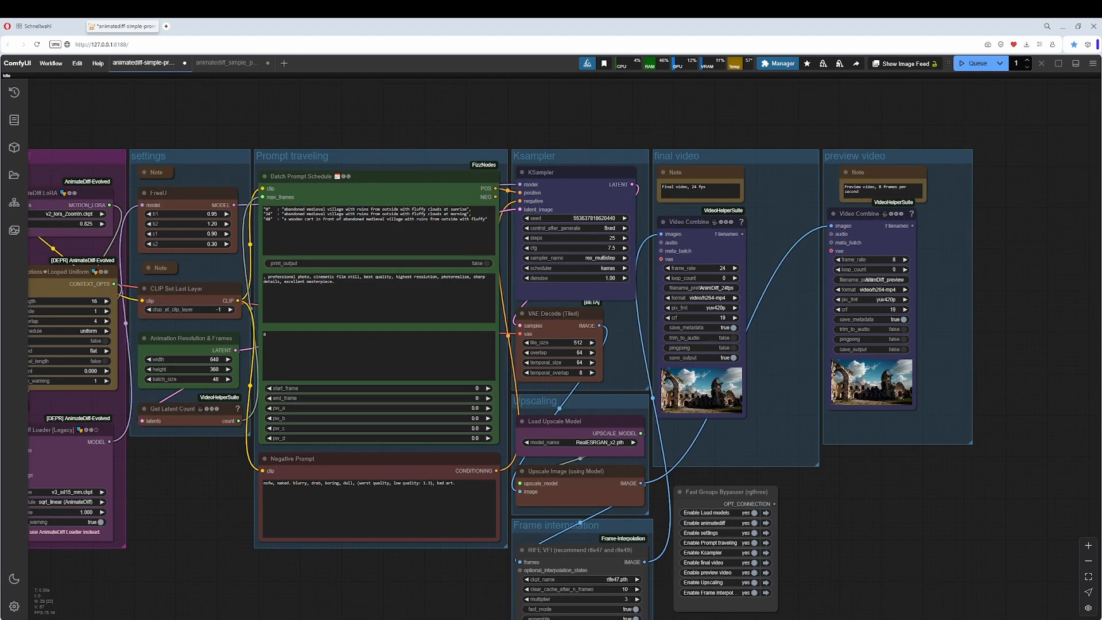
pyautogui.click(608, 258)
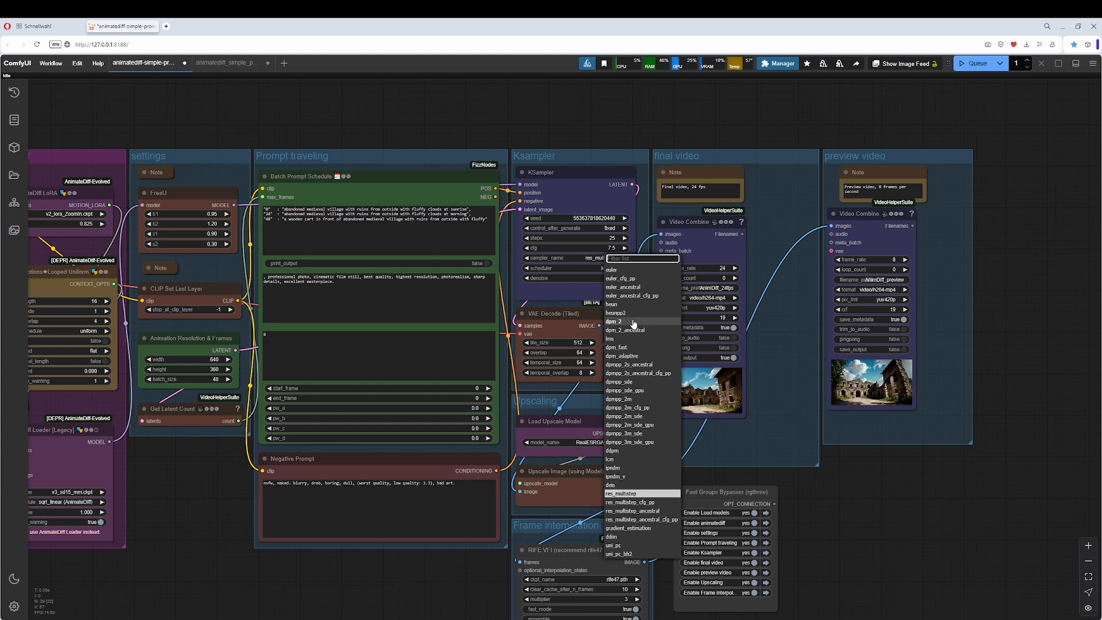
pyautogui.click(612, 270)
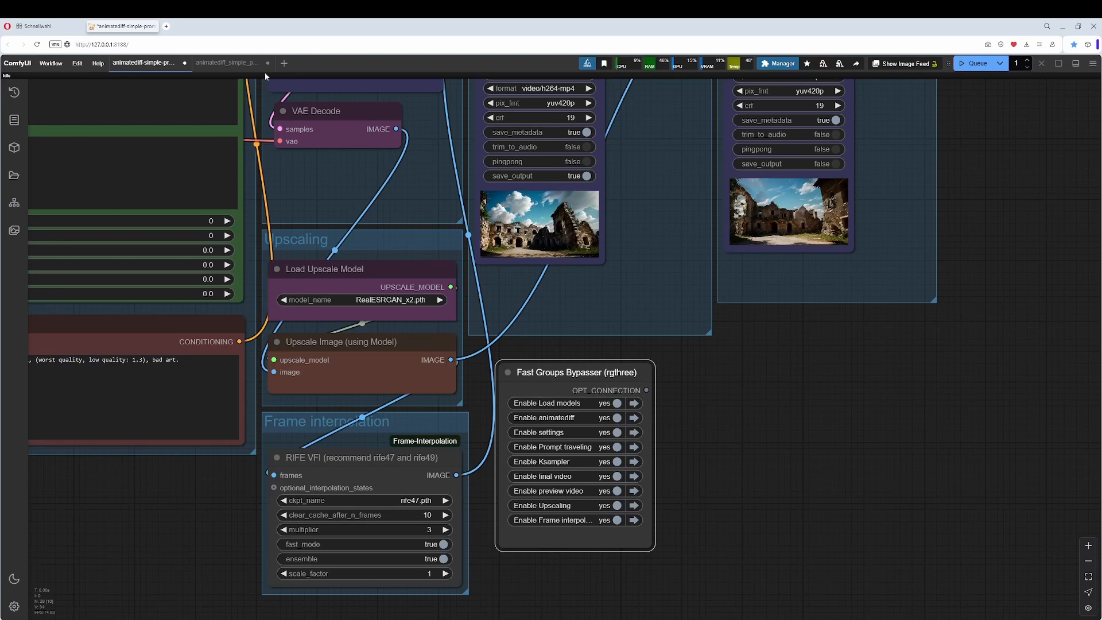
# Switch to the LCM workflow and examine its second sampler and Upscale /w Model groups.
pyautogui.click(228, 63)
pyautogui.moveTo(959, 536); pyautogui.dragTo(510, 488)
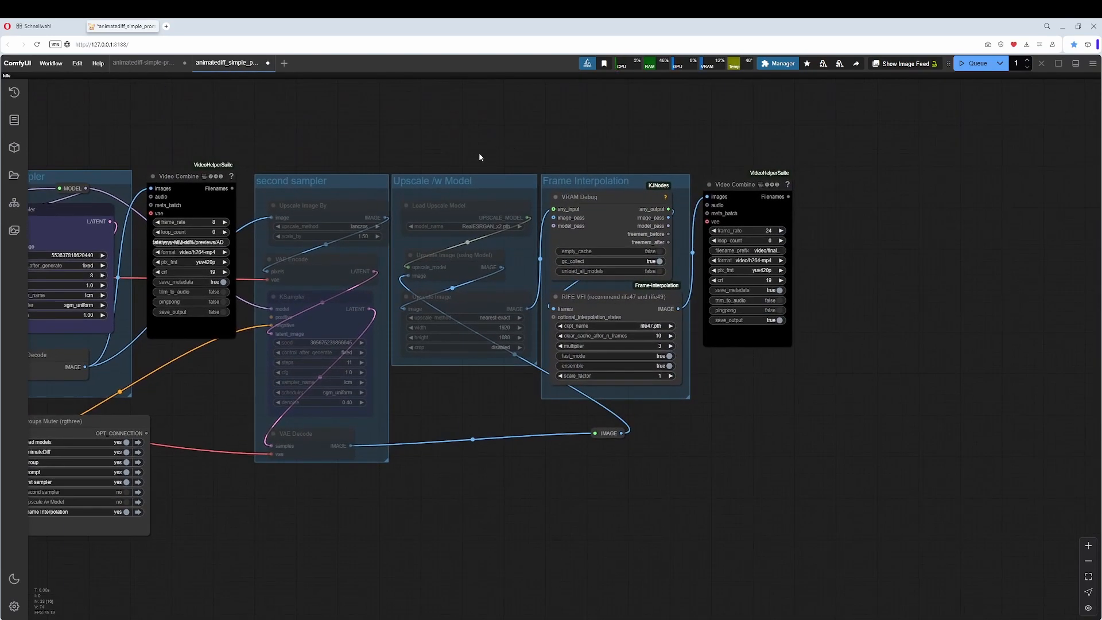
pyautogui.click(457, 185)
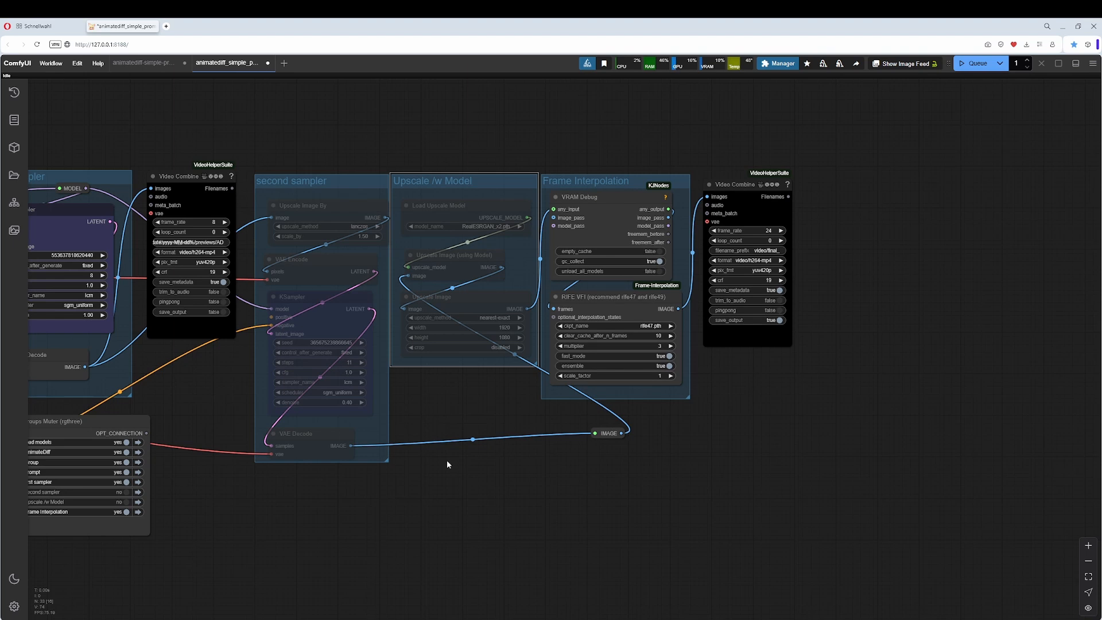
pyautogui.moveTo(446, 460); pyautogui.dragTo(723, 445)
pyautogui.click(609, 165)
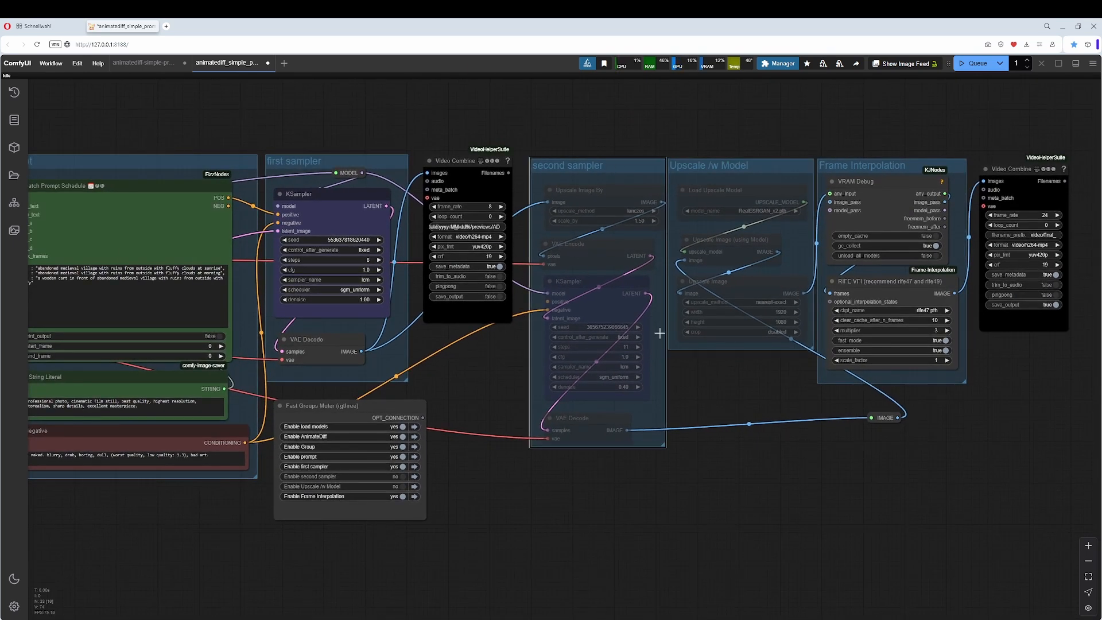
pyautogui.moveTo(759, 412); pyautogui.dragTo(548, 447)
pyautogui.scroll(3, 530, 433)
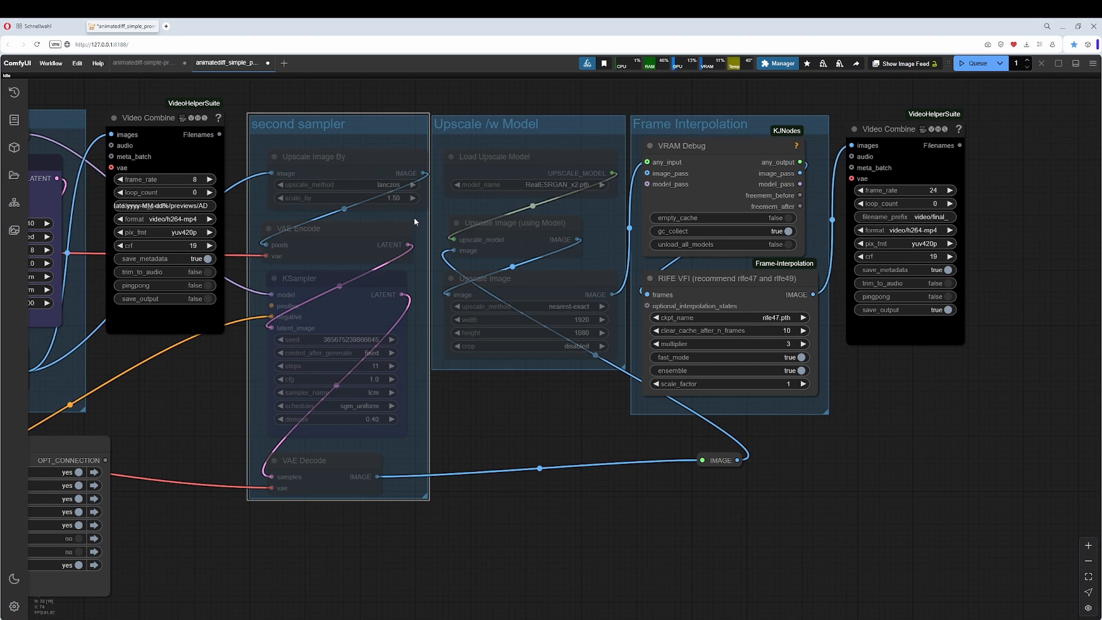
pyautogui.click(526, 122)
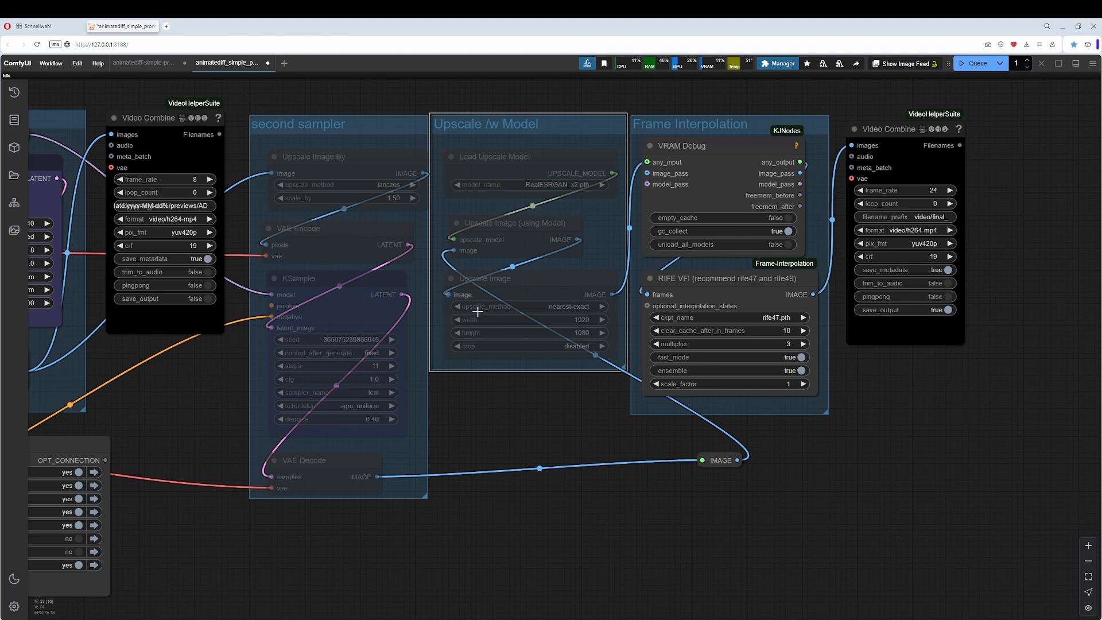
pyautogui.scroll(-2, 512, 372)
pyautogui.moveTo(564, 387); pyautogui.dragTo(690, 386)
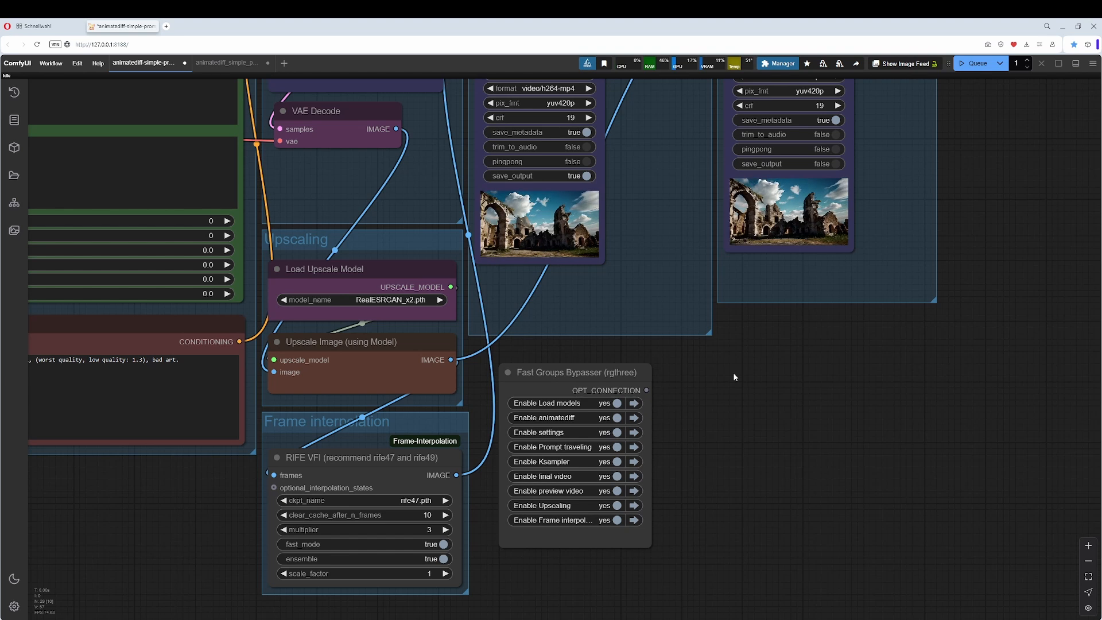
# In the standard workflow, examine the RIFE VFI frame interpolation node and compare the 24 fps final video with the 8 fps preview.
pyautogui.scroll(-2, 735, 376)
pyautogui.moveTo(736, 374); pyautogui.dragTo(755, 428)
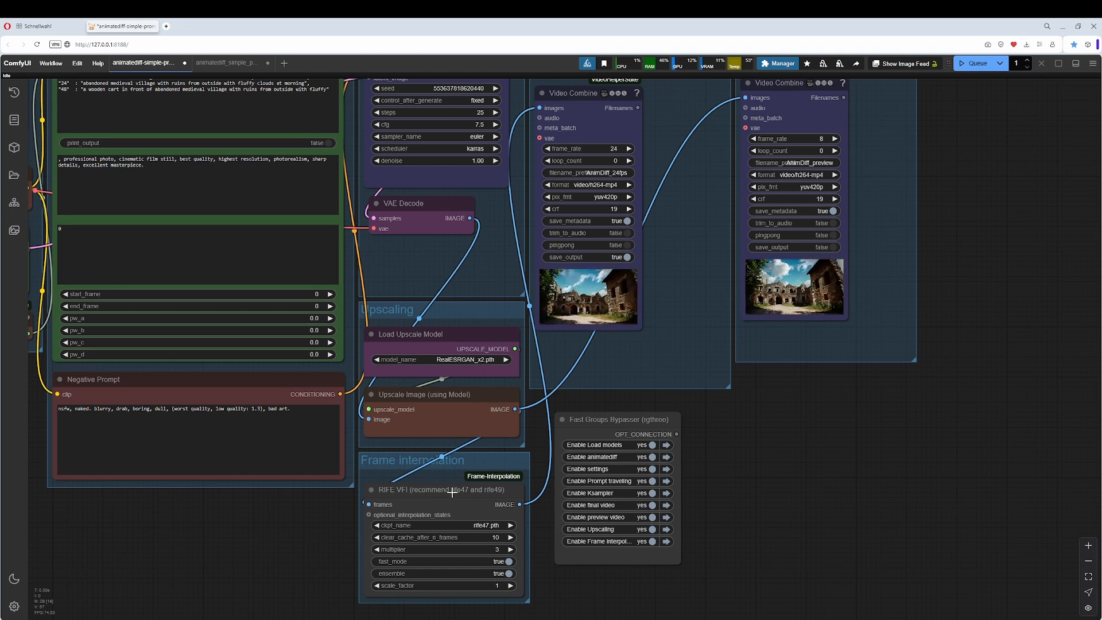
pyautogui.click(431, 492)
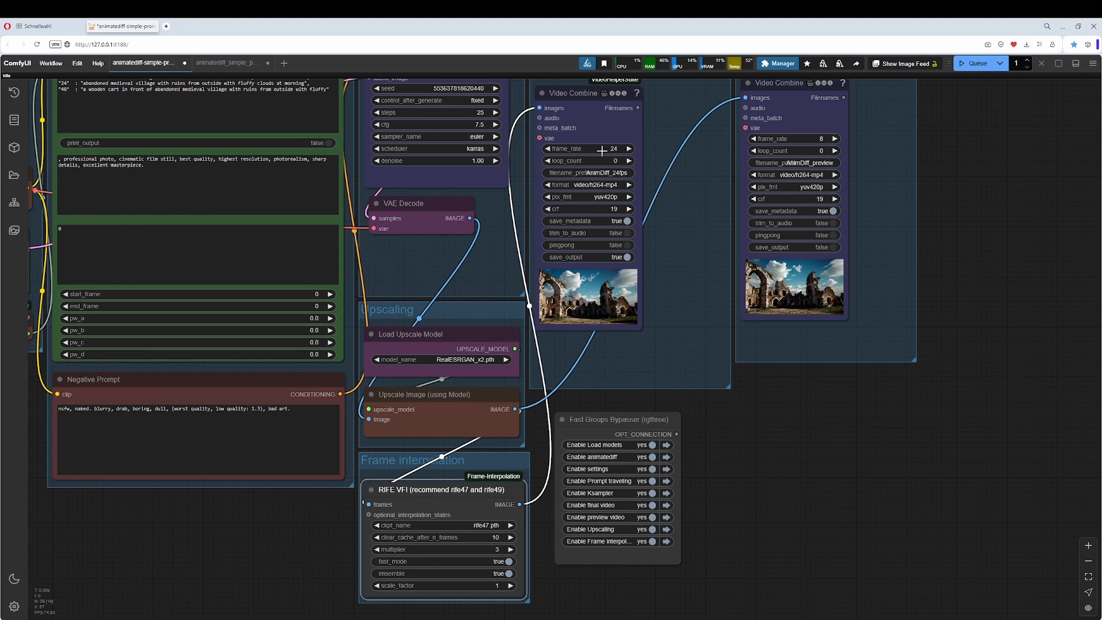
pyautogui.scroll(8, 871, 419)
pyautogui.moveTo(847, 328); pyautogui.dragTo(883, 531)
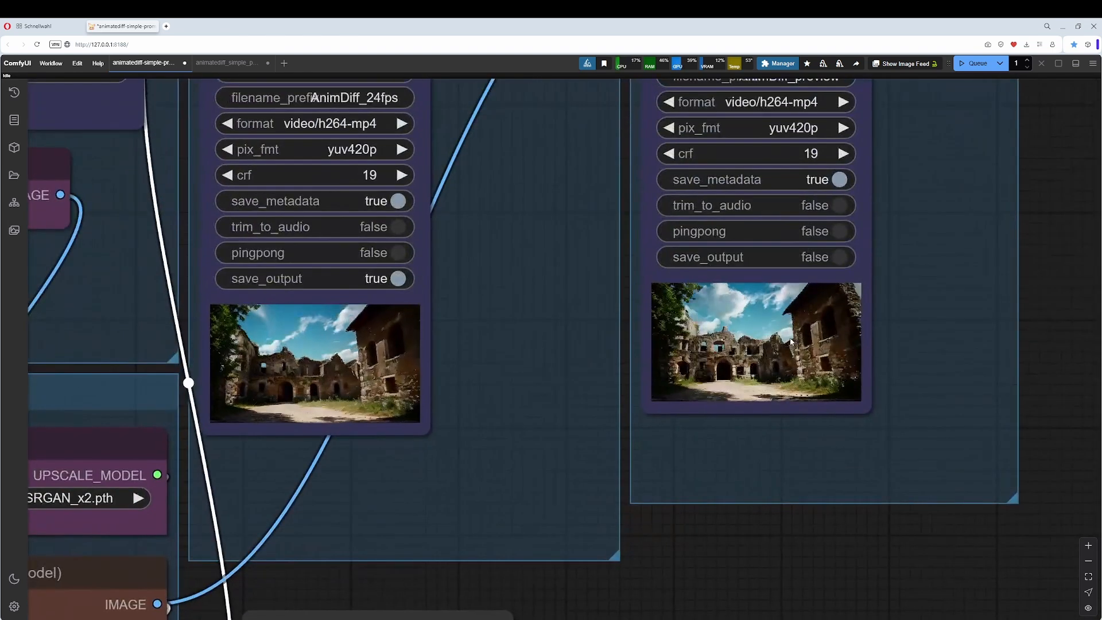
pyautogui.scroll(2, 764, 345)
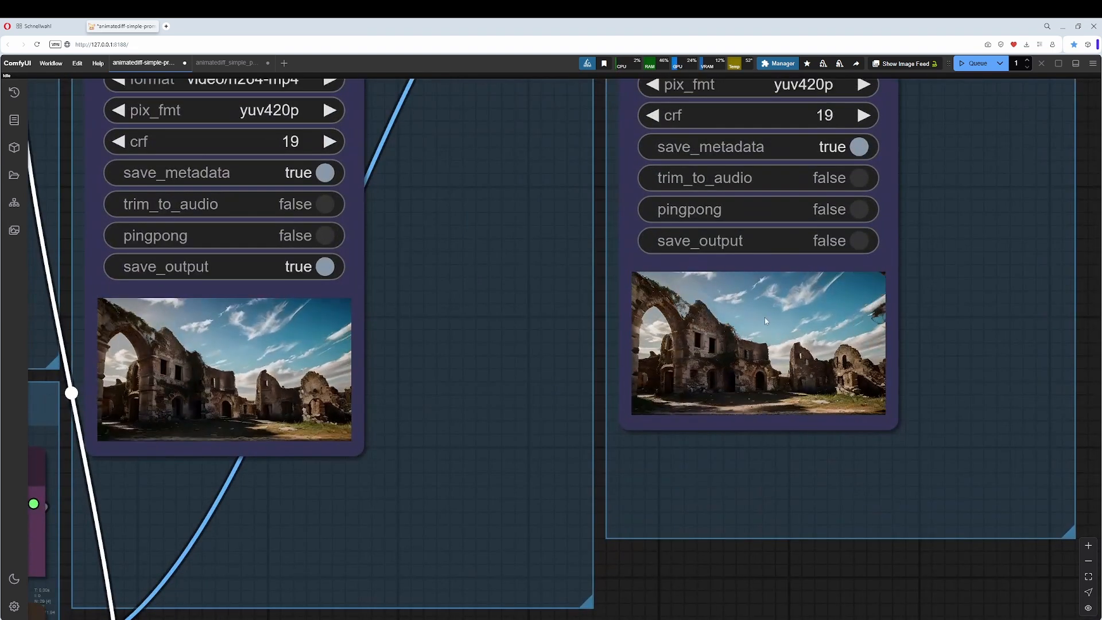
pyautogui.moveTo(635, 495); pyautogui.dragTo(905, 531)
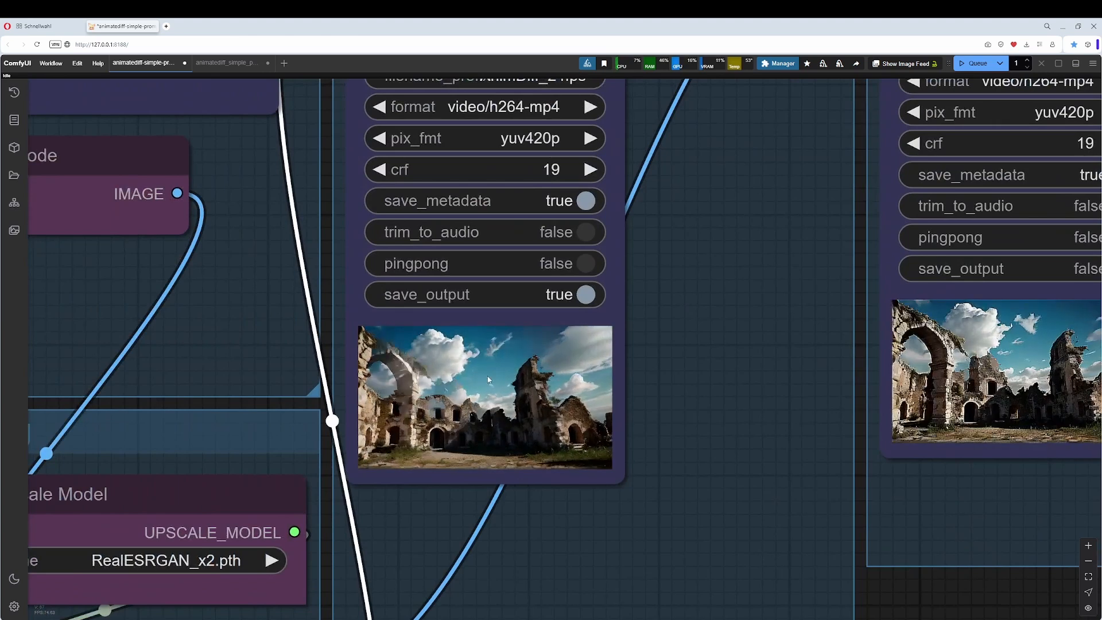
pyautogui.scroll(-5, 488, 377)
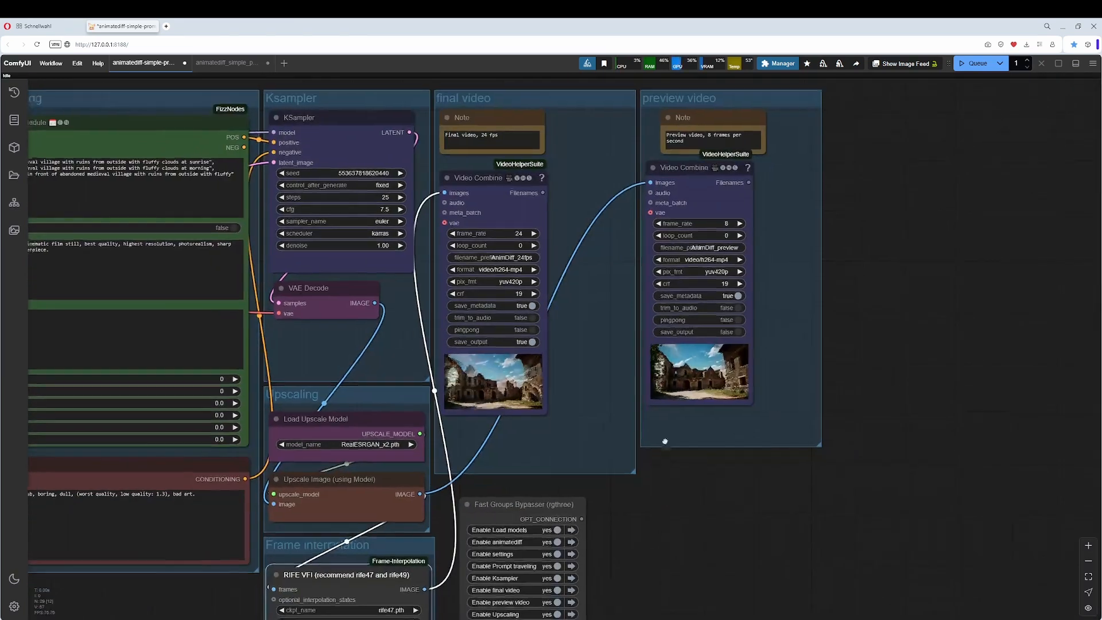
pyautogui.moveTo(665, 442); pyautogui.dragTo(784, 352)
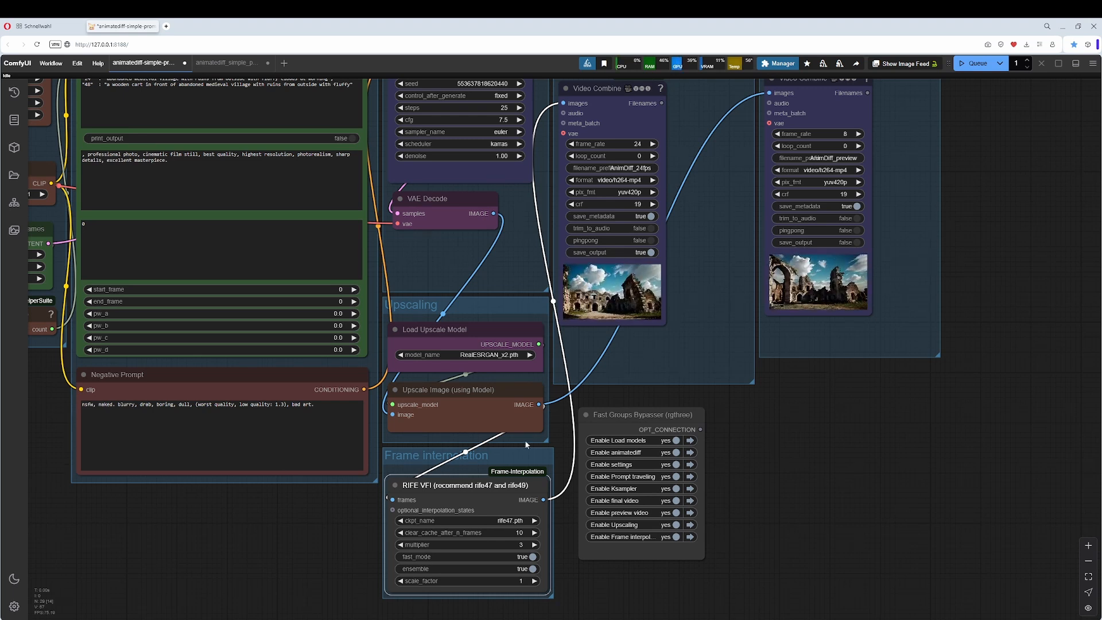
# Bypass the Upscaling, Frame interpolation and final video groups with the Fast Groups Bypasser, leaving the preview video group enabled.
pyautogui.click(660, 418)
pyautogui.scroll(-2, 749, 432)
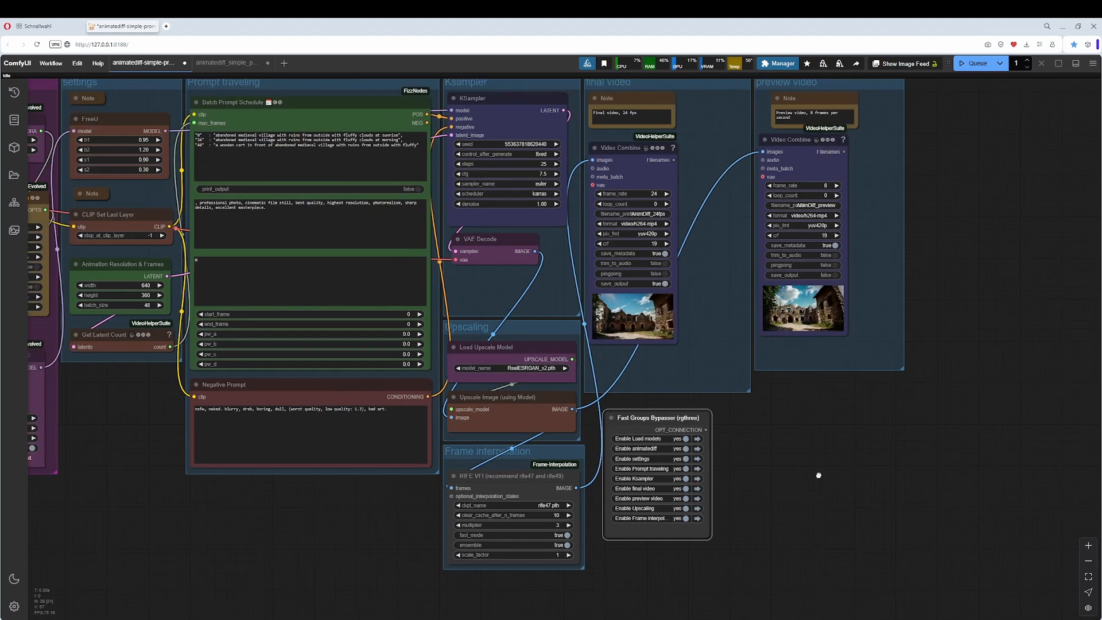
pyautogui.moveTo(818, 475); pyautogui.dragTo(759, 487)
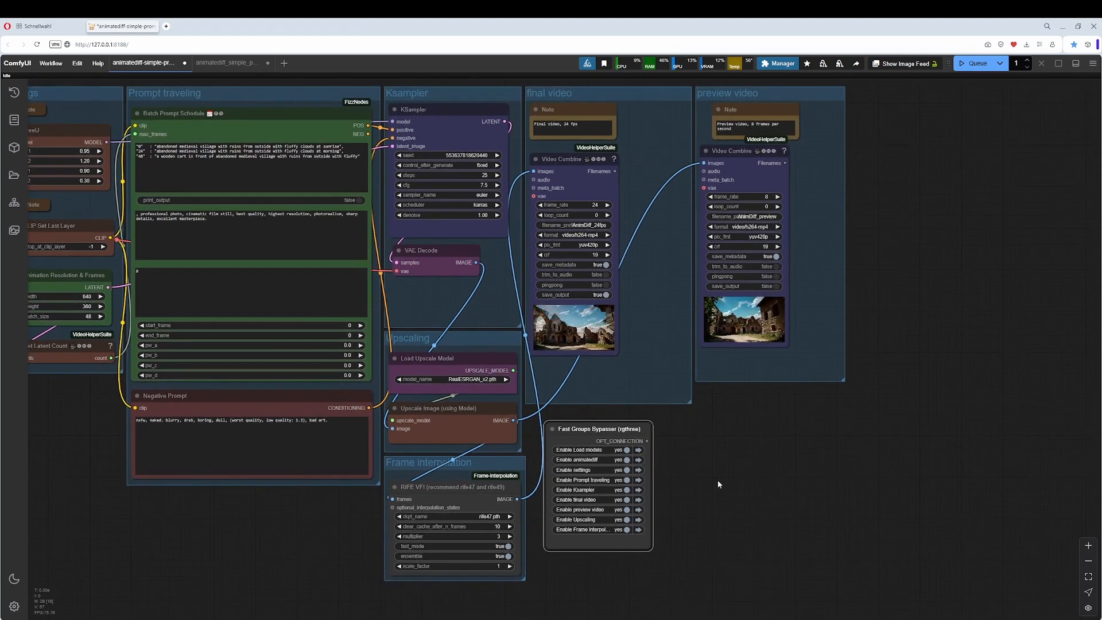
pyautogui.click(626, 520)
pyautogui.click(626, 529)
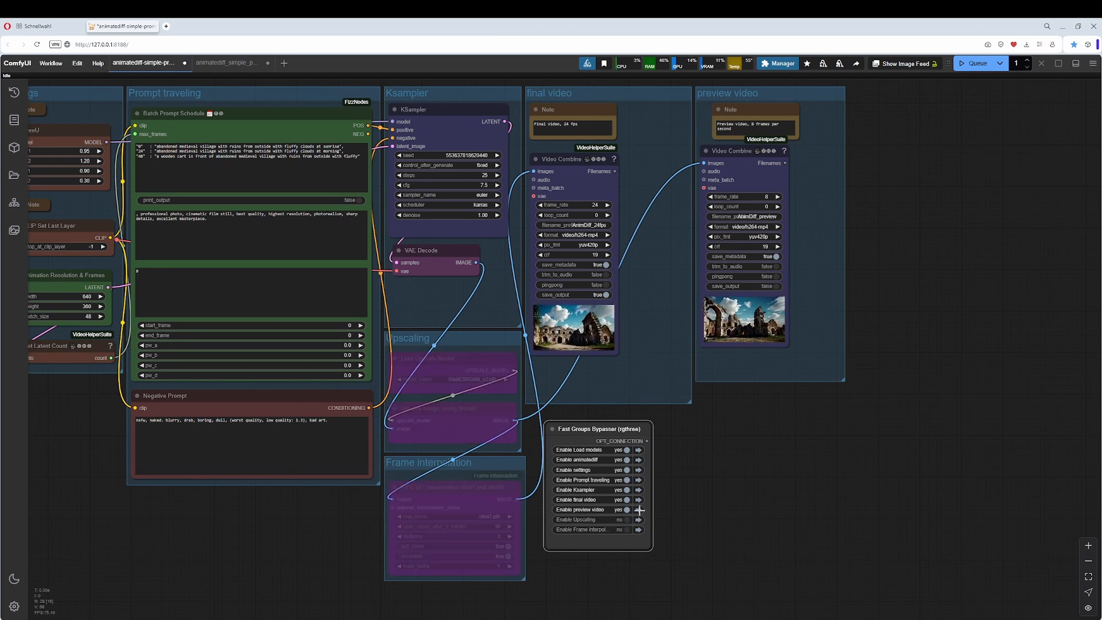
pyautogui.click(626, 510)
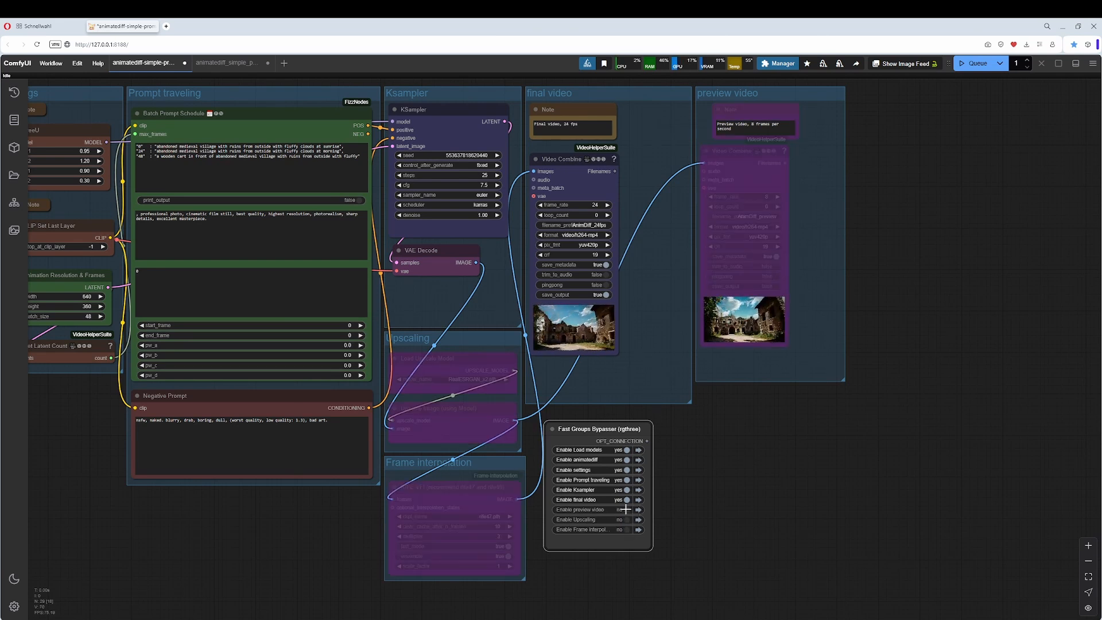
pyautogui.click(626, 510)
pyautogui.click(626, 499)
# Examine the final video and preview video groups and the layout of the whole standard workflow.
pyautogui.moveTo(738, 444); pyautogui.dragTo(740, 477)
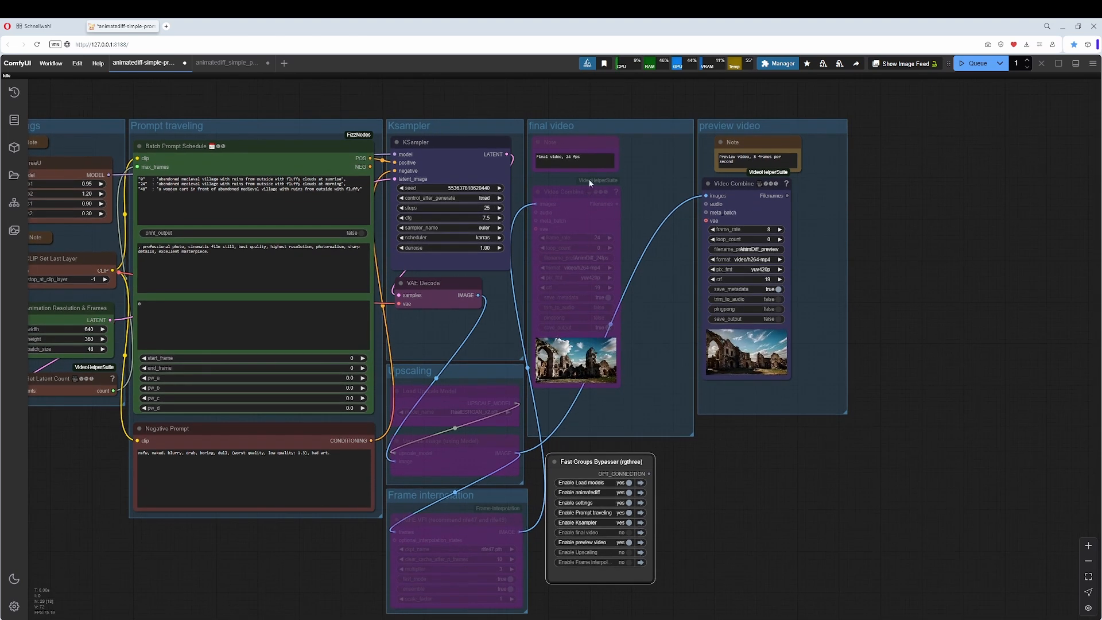
pyautogui.click(571, 126)
pyautogui.click(773, 122)
pyautogui.click(614, 124)
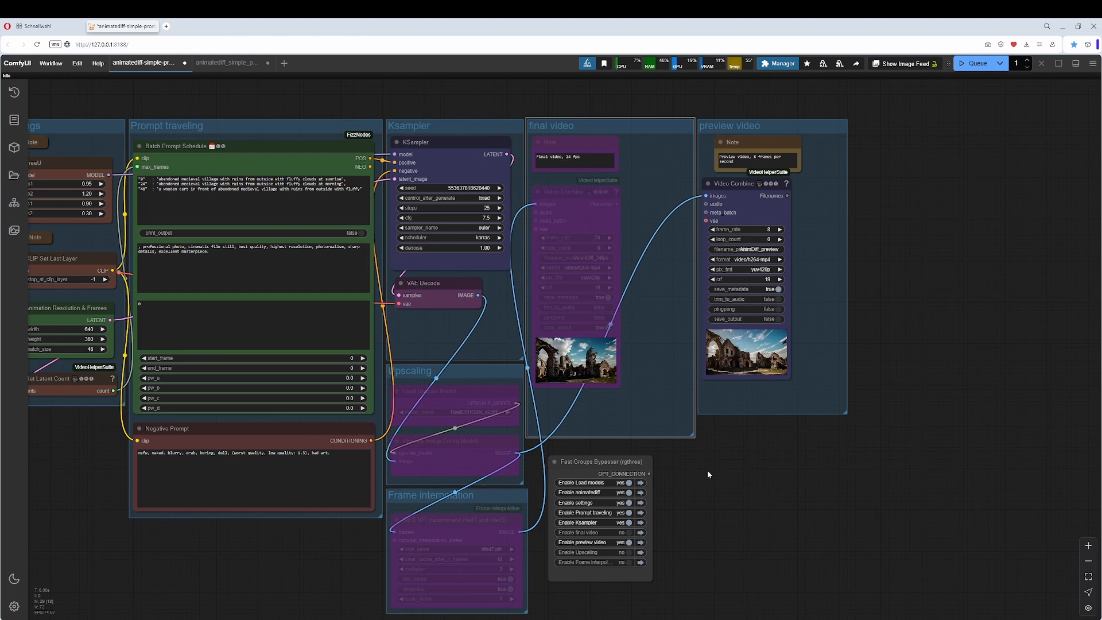
pyautogui.moveTo(708, 472); pyautogui.dragTo(908, 495)
pyautogui.scroll(-2, 798, 471)
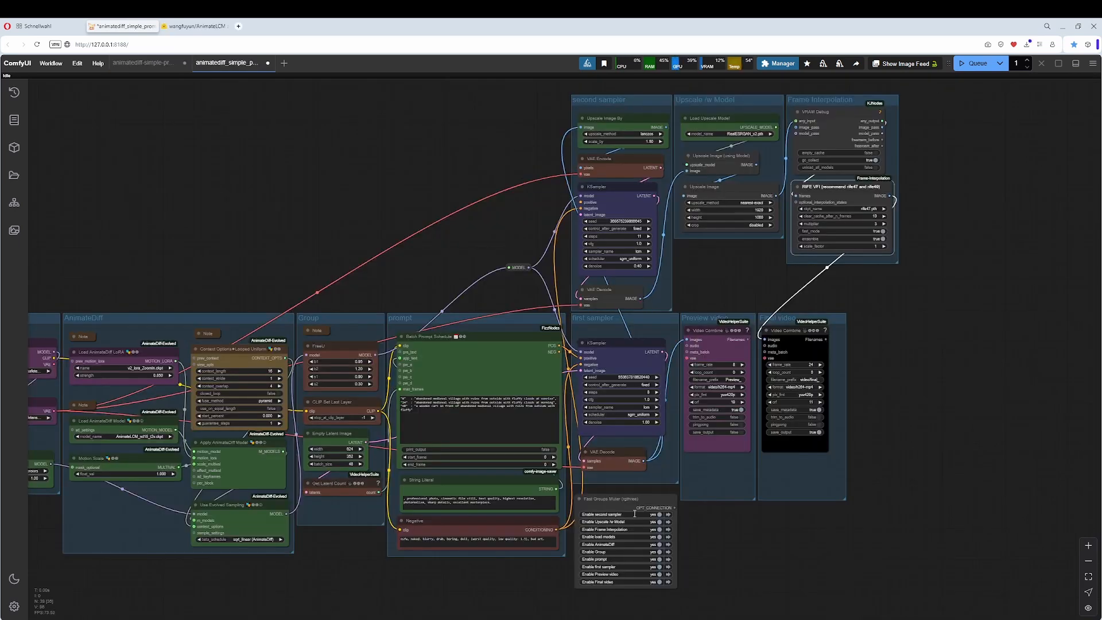
# Switch to the LCM workflow and examine its second sampler, Upscale /w Model and Frame Interpolation groups.
pyautogui.scroll(3, 757, 519)
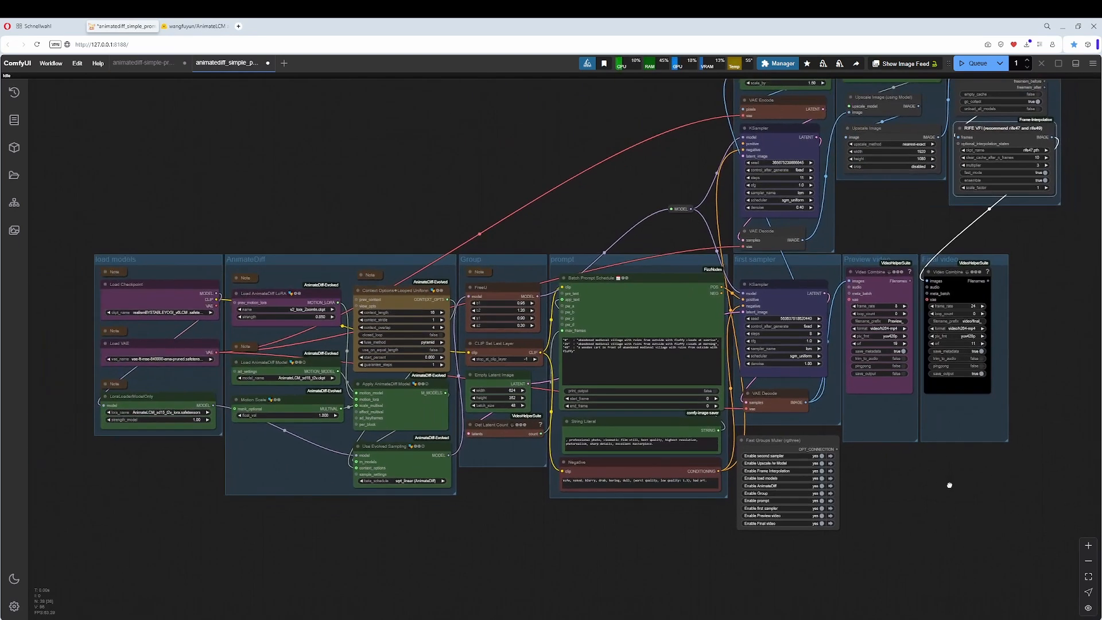
pyautogui.moveTo(950, 485); pyautogui.dragTo(731, 615)
pyautogui.scroll(3, 891, 500)
pyautogui.moveTo(860, 450); pyautogui.dragTo(654, 583)
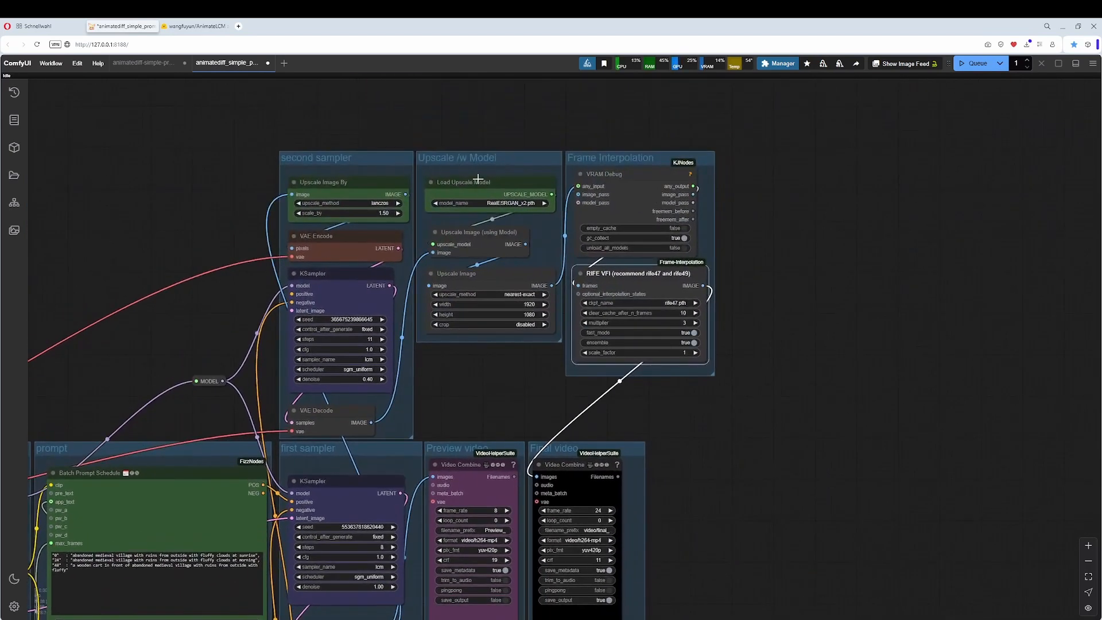
pyautogui.moveTo(726, 412); pyautogui.dragTo(761, 341)
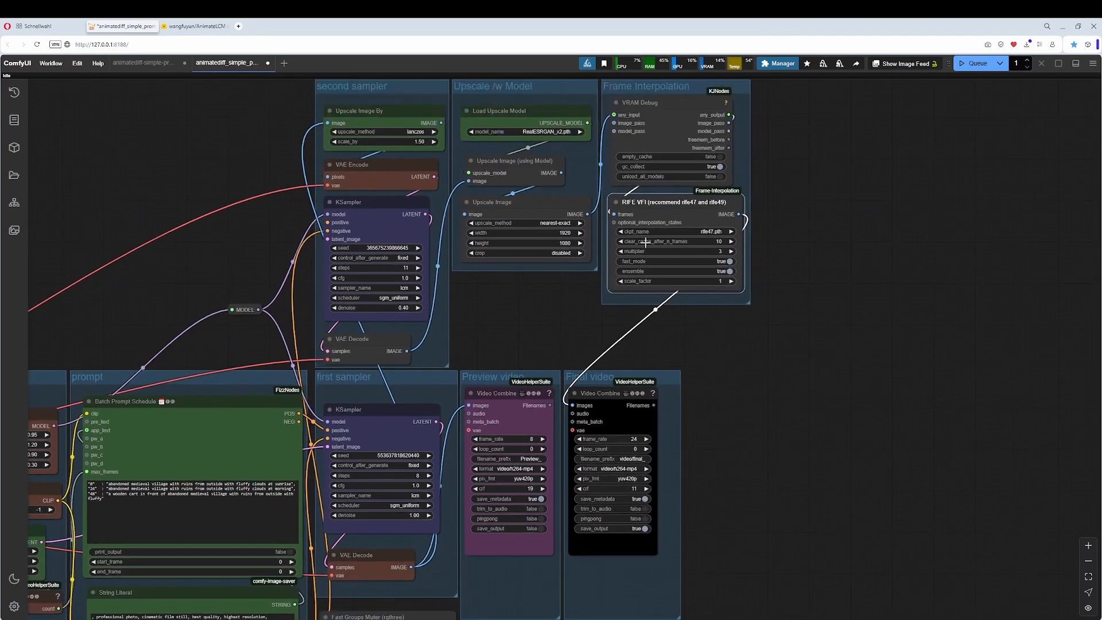
# Examine the LCM workflow's Preview video and Final video groups and the Fast Groups Muter's list of group switches.
pyautogui.moveTo(769, 424); pyautogui.dragTo(810, 308)
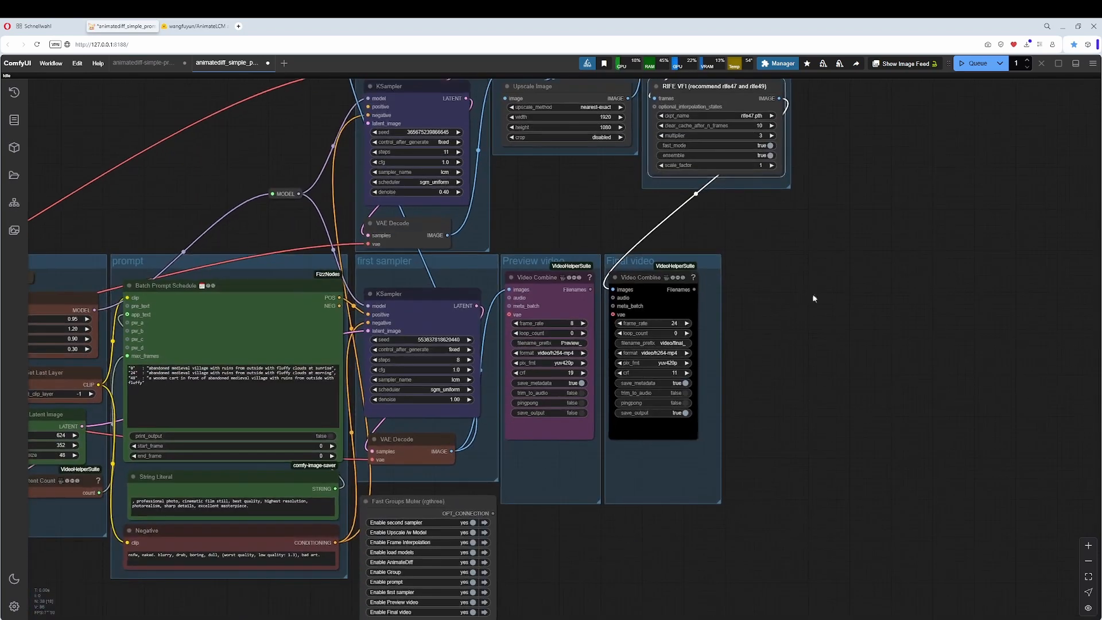
pyautogui.moveTo(695, 462); pyautogui.dragTo(936, 337)
pyautogui.moveTo(913, 362); pyautogui.dragTo(958, 365)
pyautogui.scroll(2, 895, 412)
pyautogui.moveTo(870, 421); pyautogui.dragTo(908, 455)
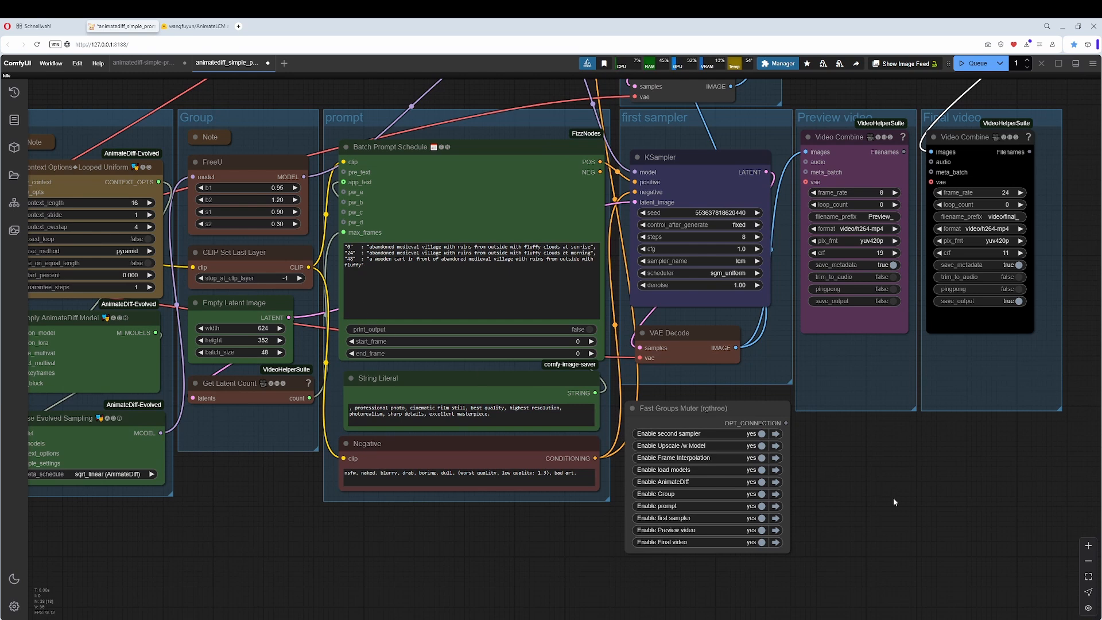
pyautogui.moveTo(893, 497); pyautogui.dragTo(885, 459)
pyautogui.scroll(-2, 839, 509)
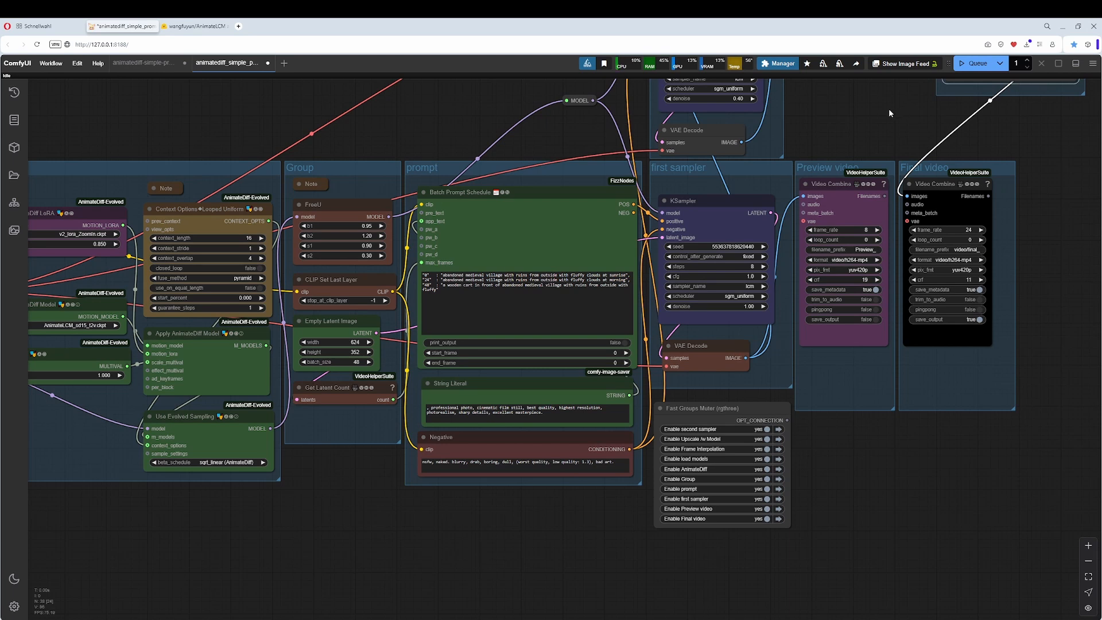
pyautogui.moveTo(889, 109); pyautogui.dragTo(832, 167)
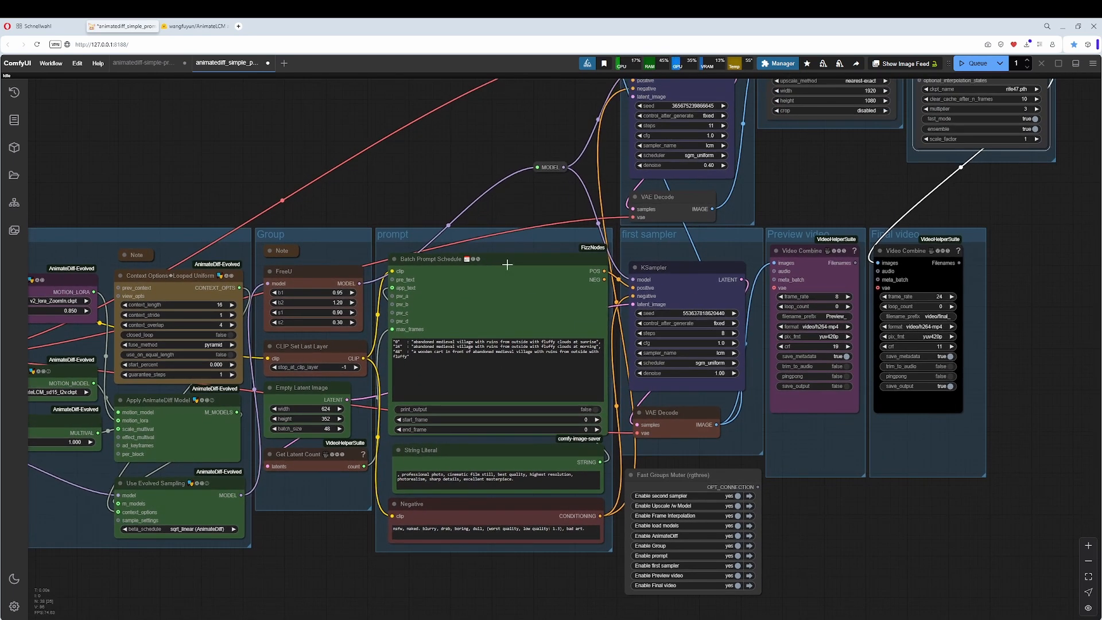
# Check the LCM workflow for missing custom nodes in the ComfyUI Manager, then close the manager.
pyautogui.click(779, 63)
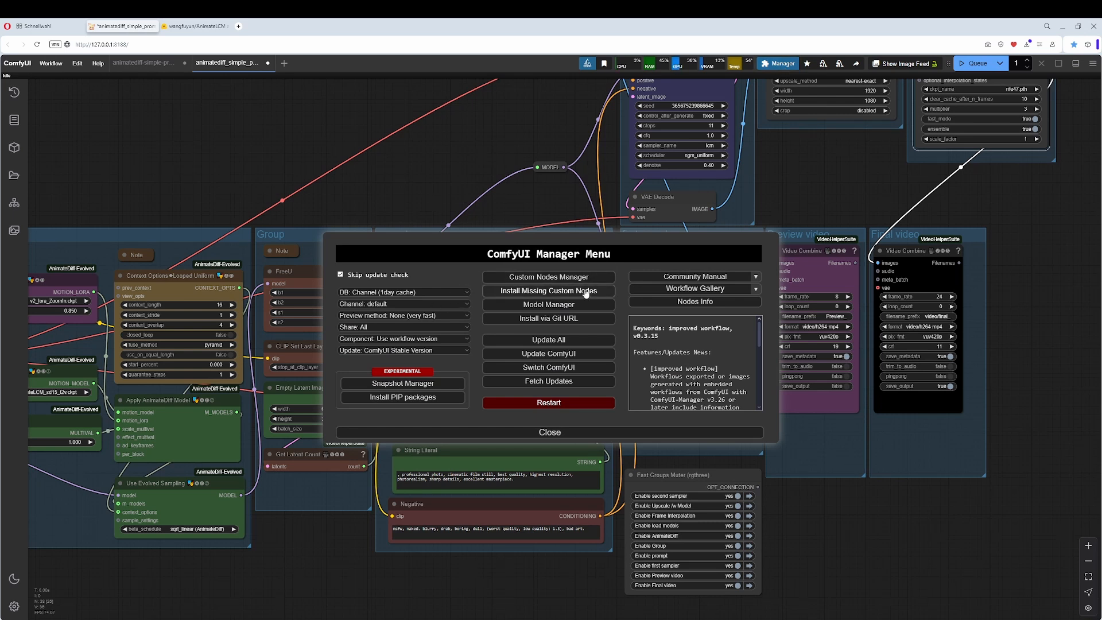
pyautogui.click(586, 292)
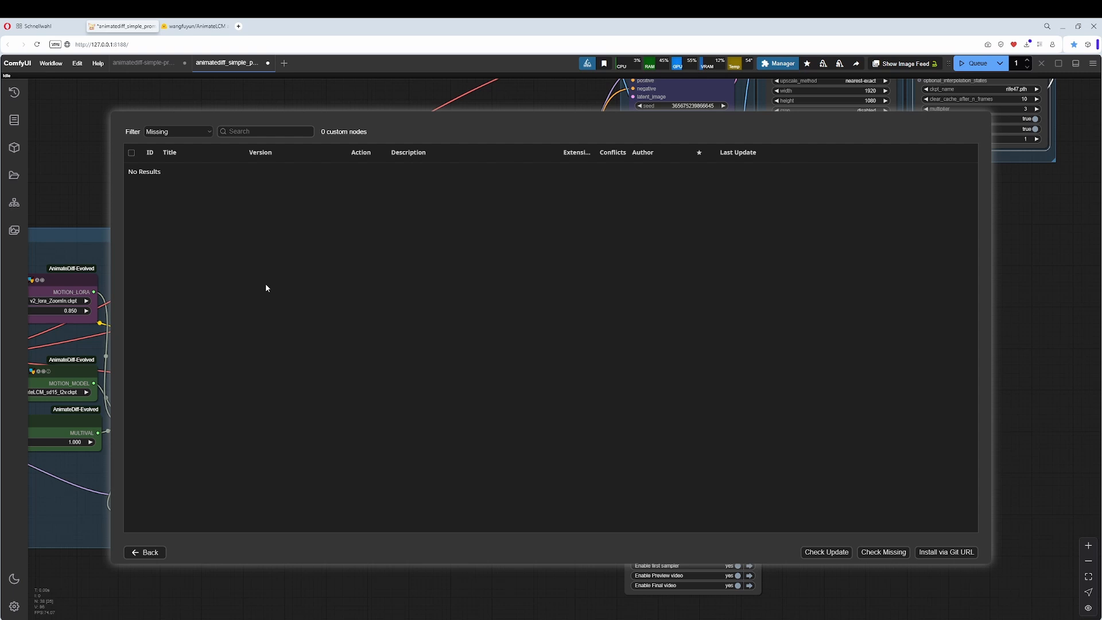
pyautogui.click(150, 552)
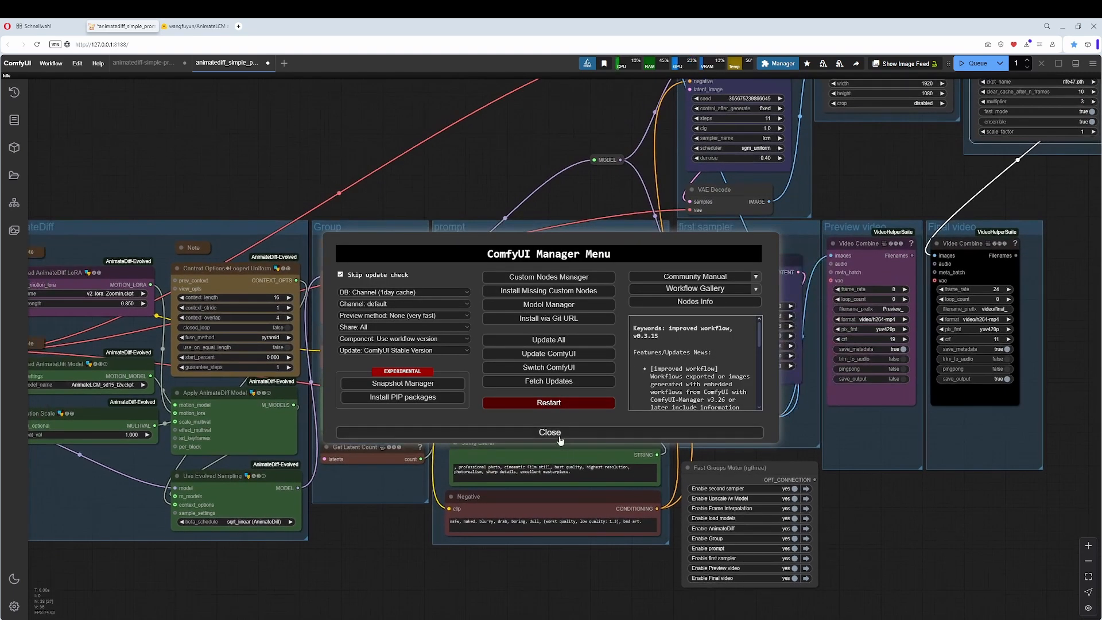
pyautogui.click(561, 432)
# Expand the note above the Load VAE node, read its download link and target folder, and collapse it again.
pyautogui.moveTo(406, 524); pyautogui.dragTo(628, 521)
pyautogui.moveTo(98, 464); pyautogui.dragTo(140, 456)
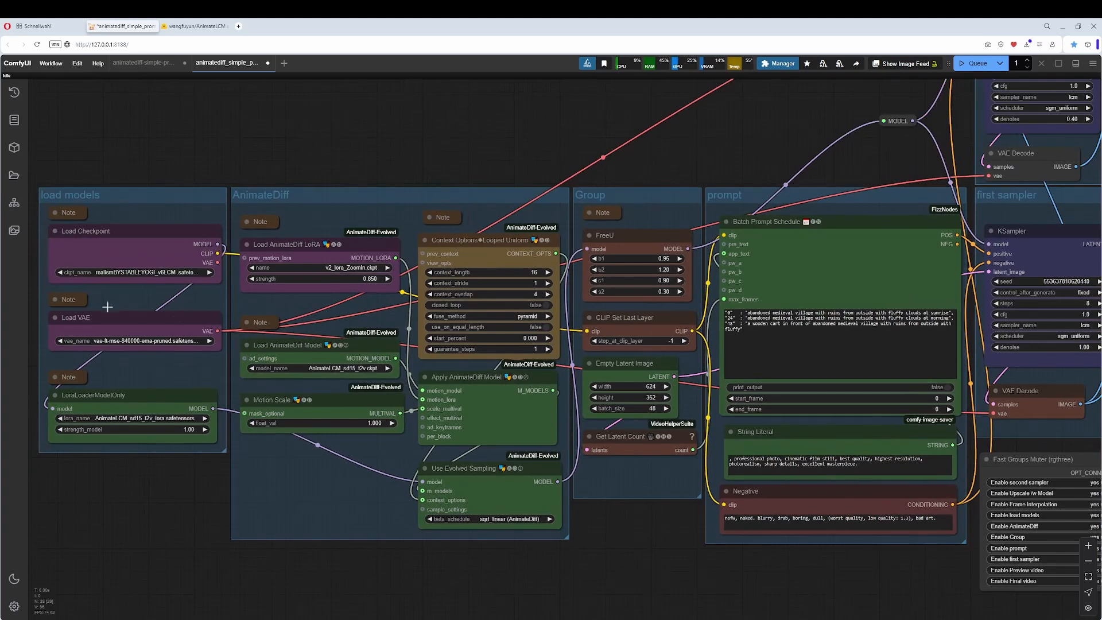
pyautogui.click(55, 299)
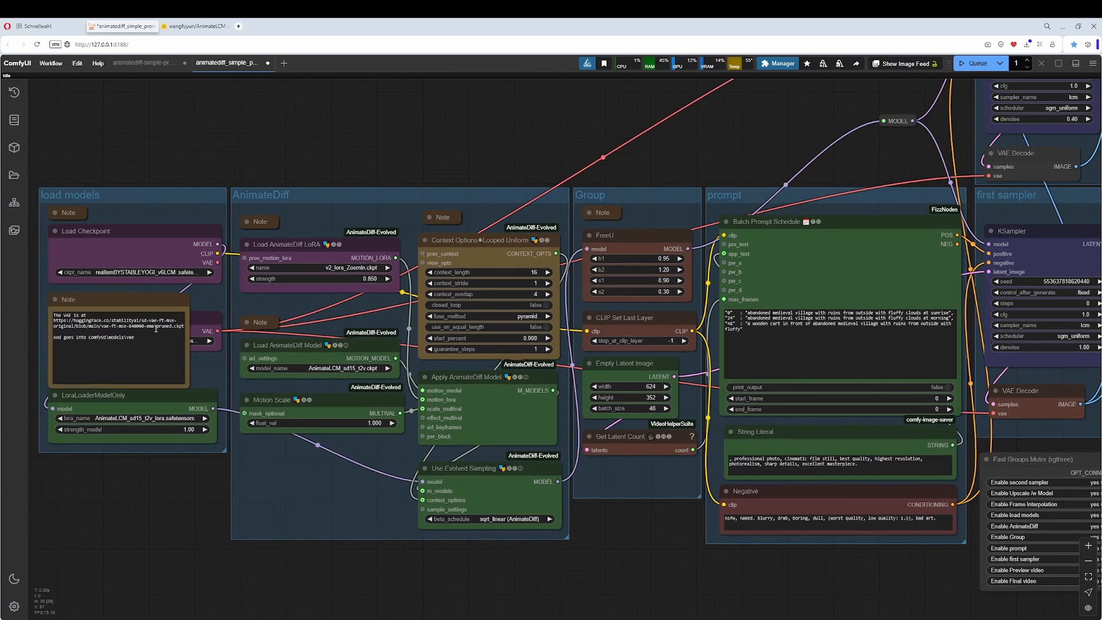
pyautogui.click(135, 376)
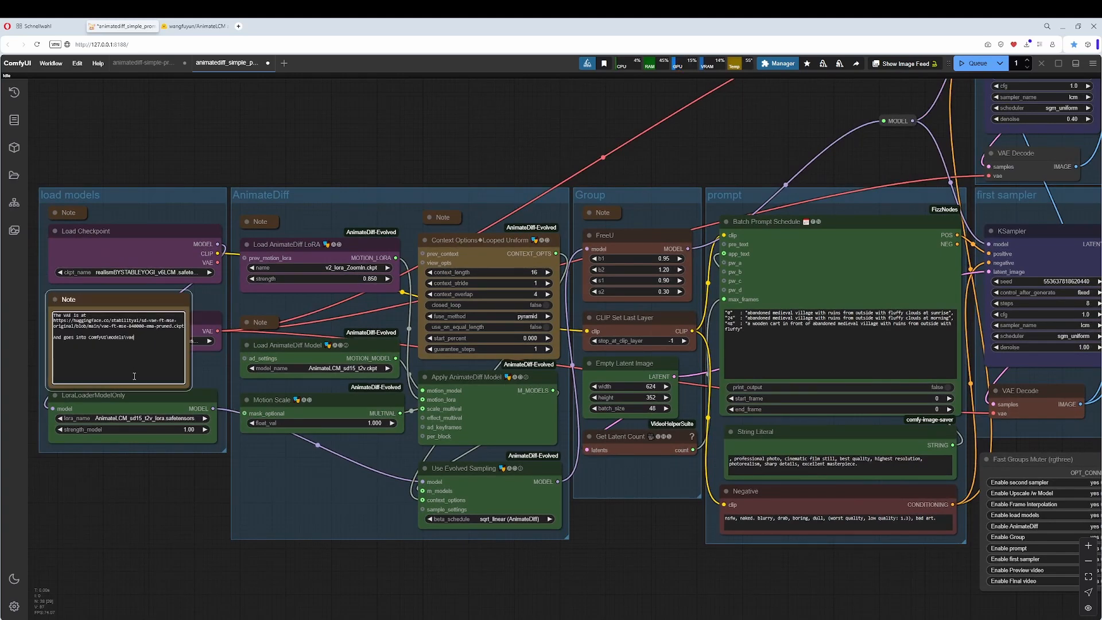
pyautogui.click(55, 299)
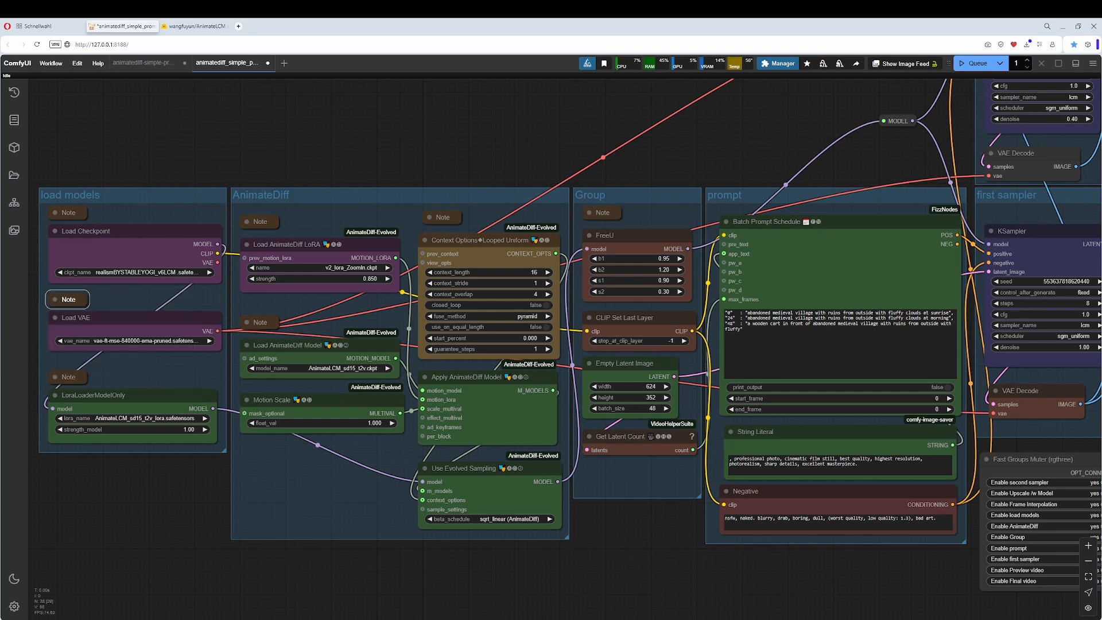